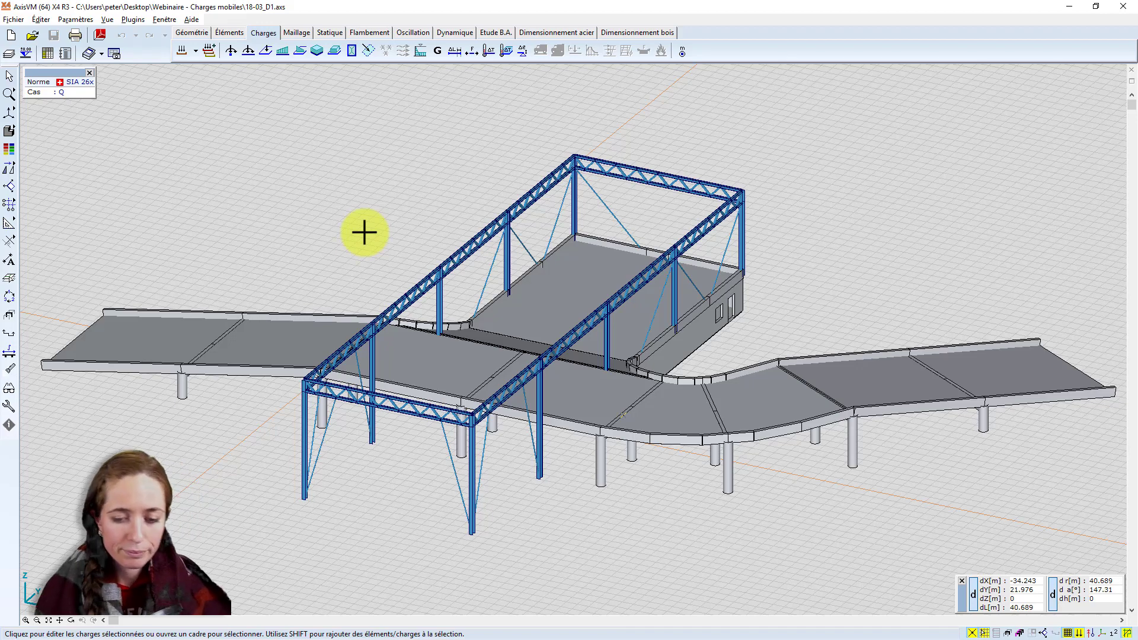
- Add a moving load group with the recommended values for Type2, Général and Catégorie A: zones résidentielles
{"action": "middle_click_drag", "start_coordinate": [333, 227], "coordinate": [339, 239], "text": "alt"}
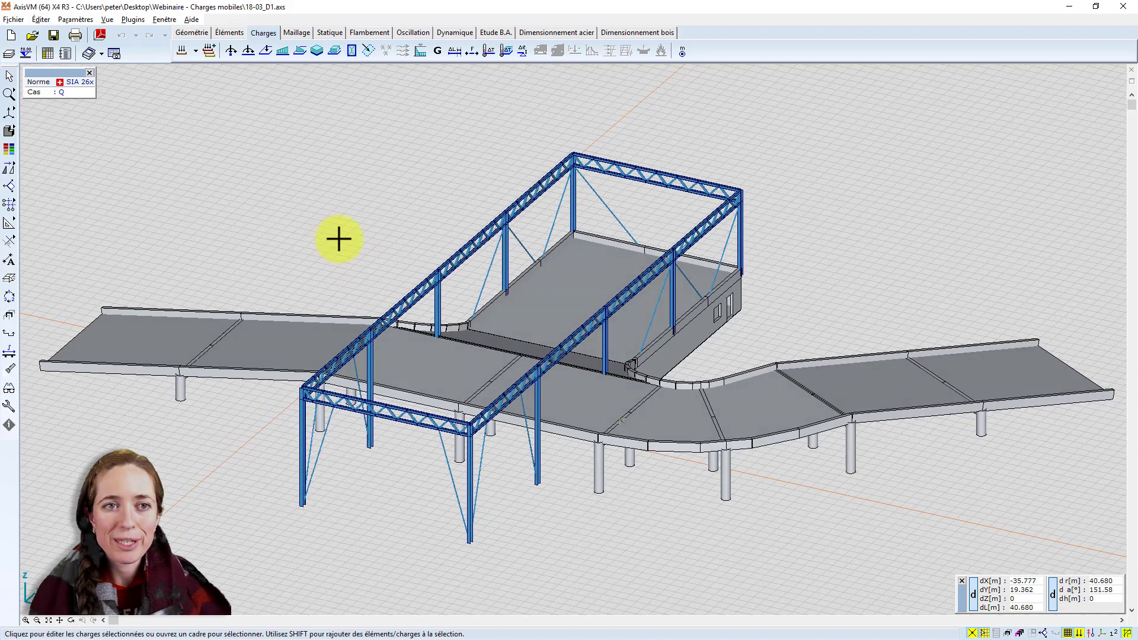
{"action": "left_click", "coordinate": [182, 51]}
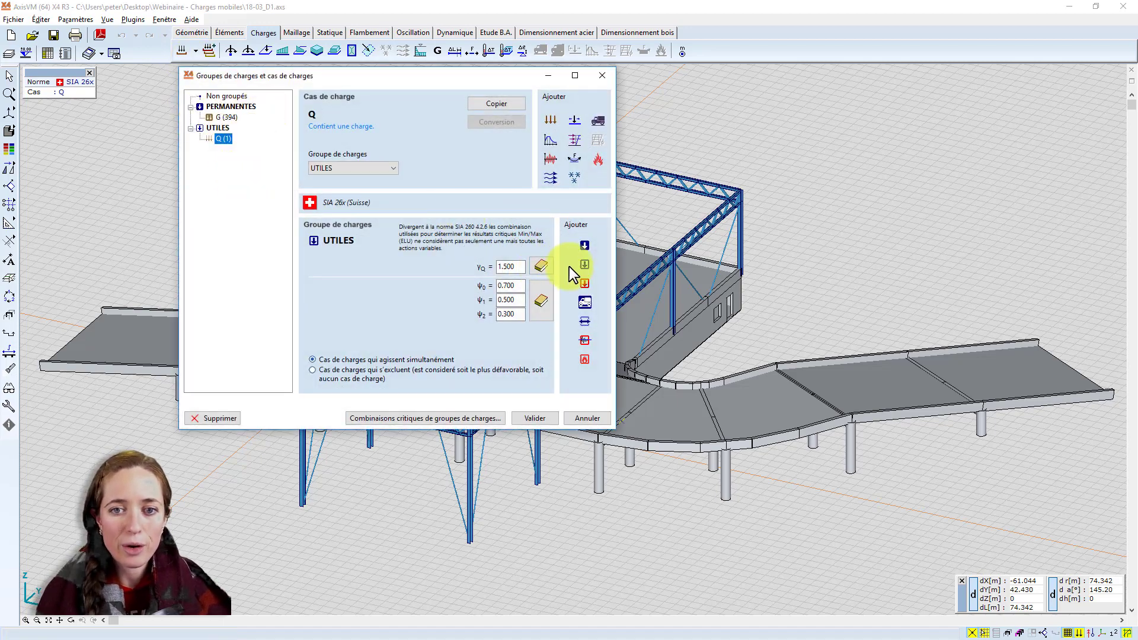
{"action": "left_click", "coordinate": [584, 304]}
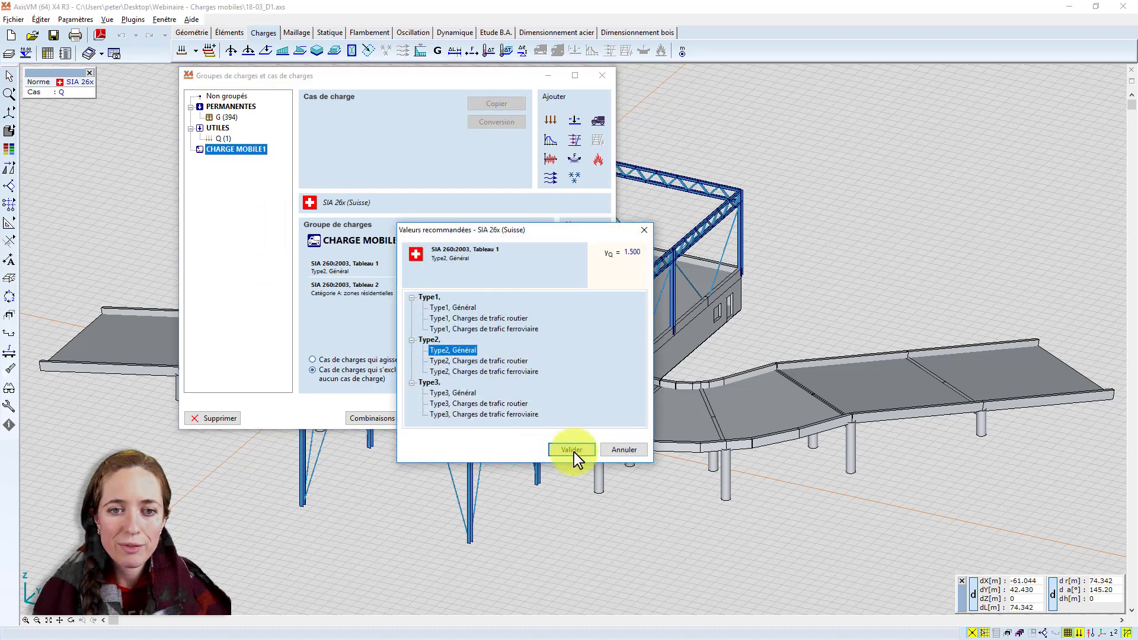
{"action": "left_click", "coordinate": [568, 449]}
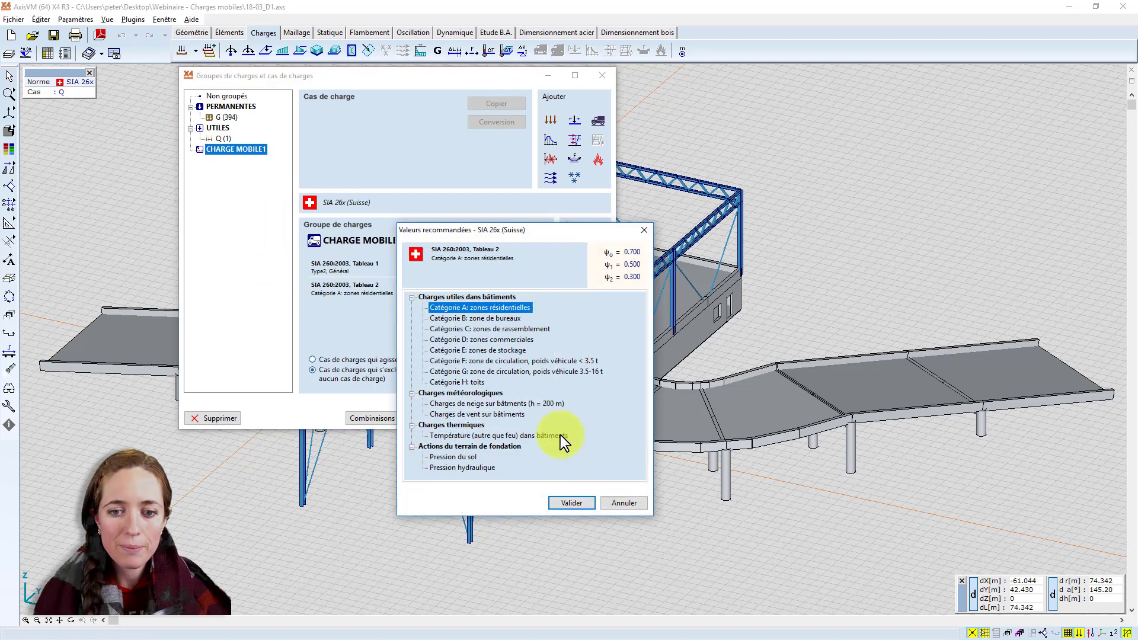
{"action": "left_click", "coordinate": [572, 503]}
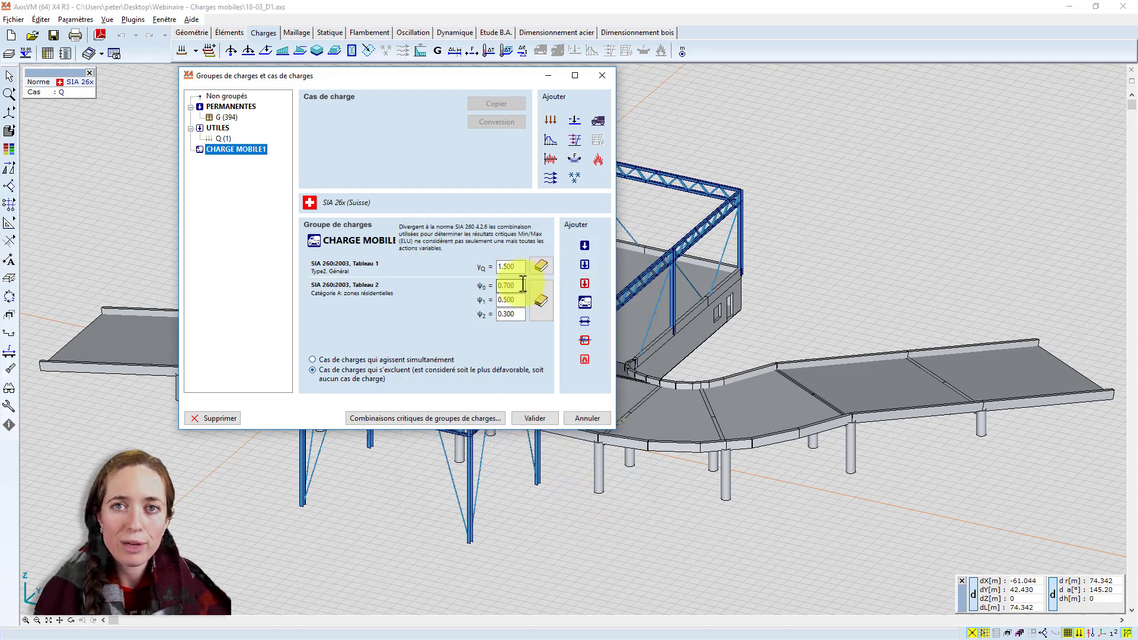
- Set the moving load group's combination factors ψ0 to 0.75, ψ1 to 75 and ψ2 to 0
{"action": "left_click_drag", "start_coordinate": [522, 285], "coordinate": [494, 286]}
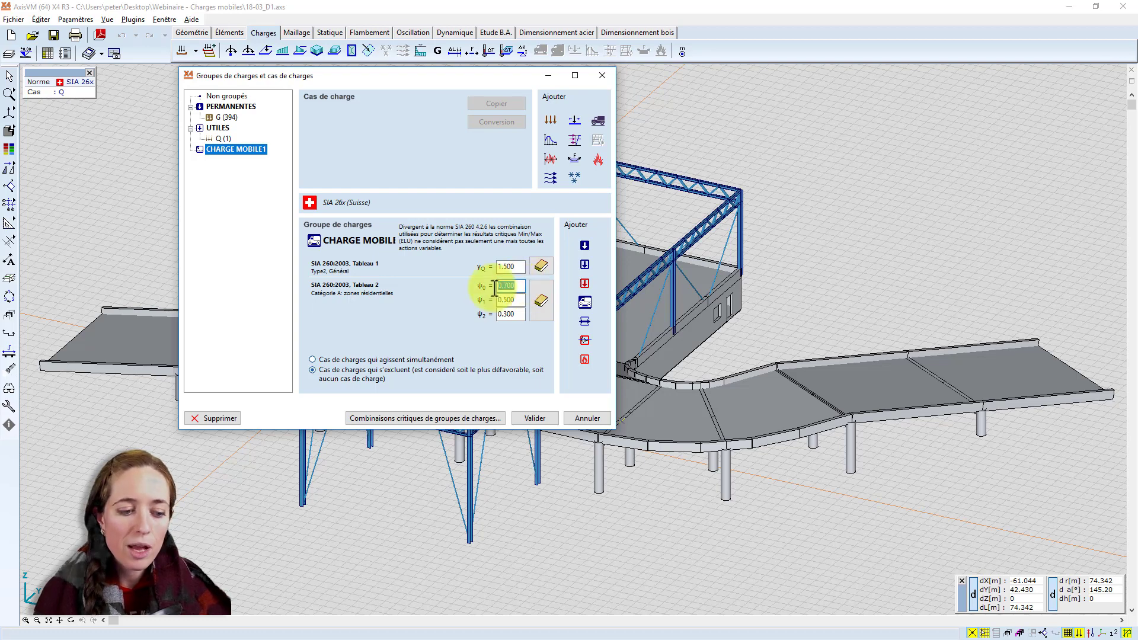
{"action": "type", "text": "0."}
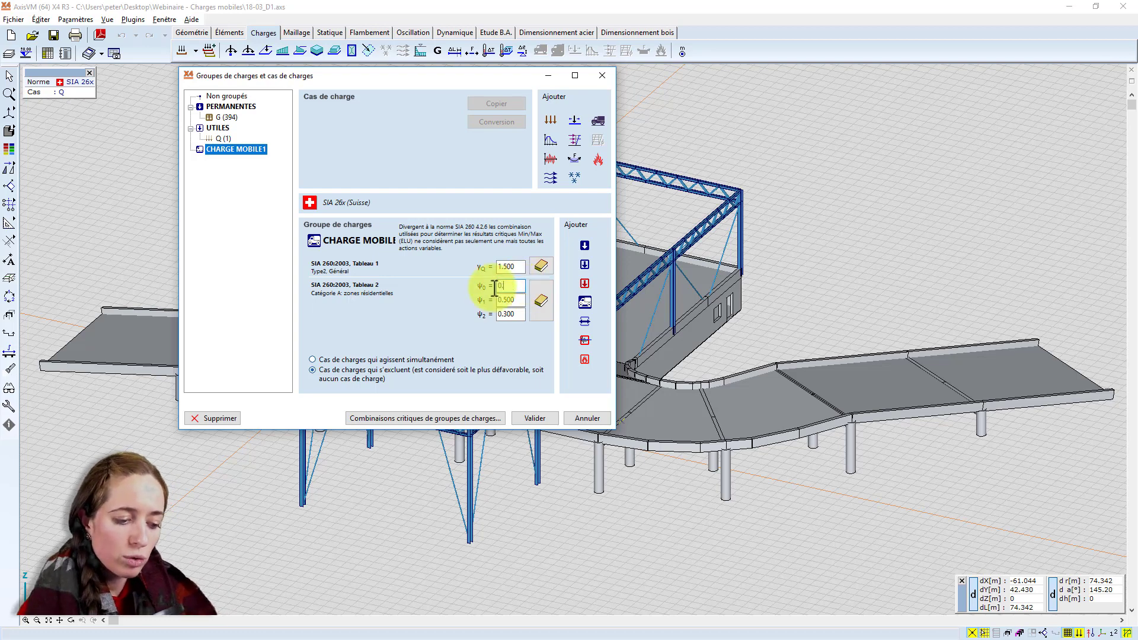
{"action": "type", "text": "75"}
{"action": "key", "text": "Tab"}
{"action": "type", "text": "0."}
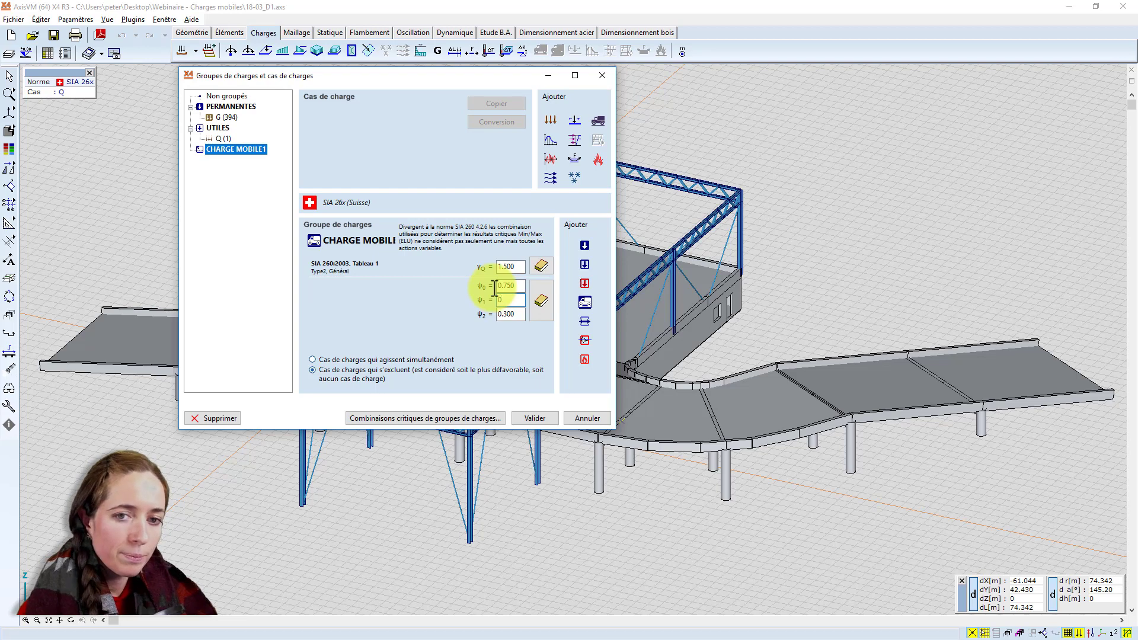
{"action": "type", "text": "75"}
{"action": "key", "text": "Tab"}
{"action": "type", "text": "0"}
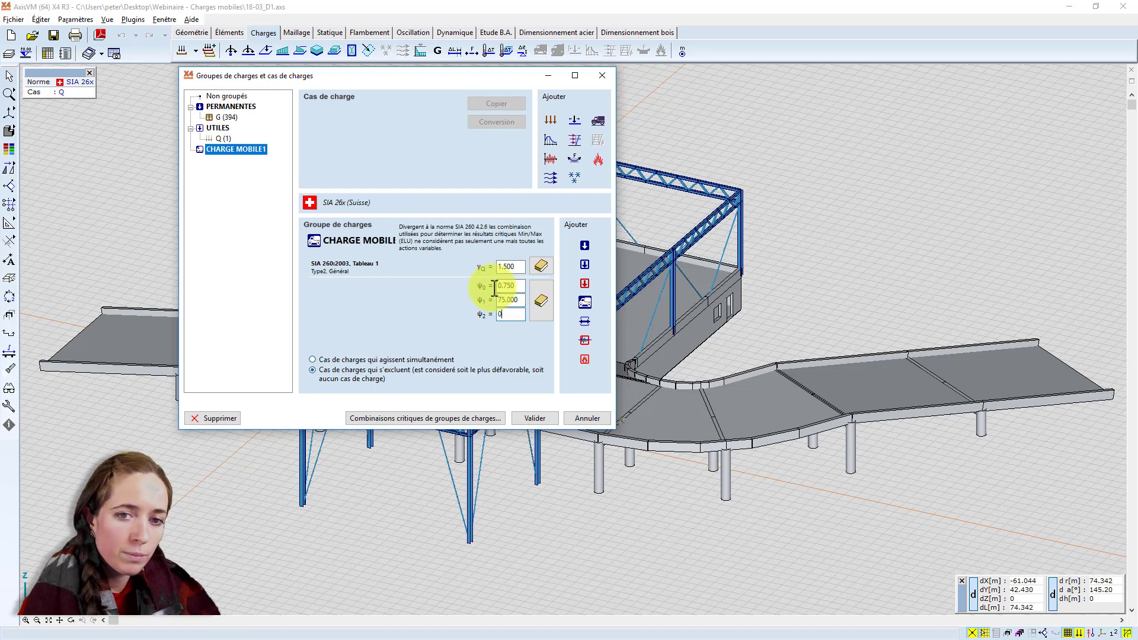
{"action": "left_click", "coordinate": [225, 193]}
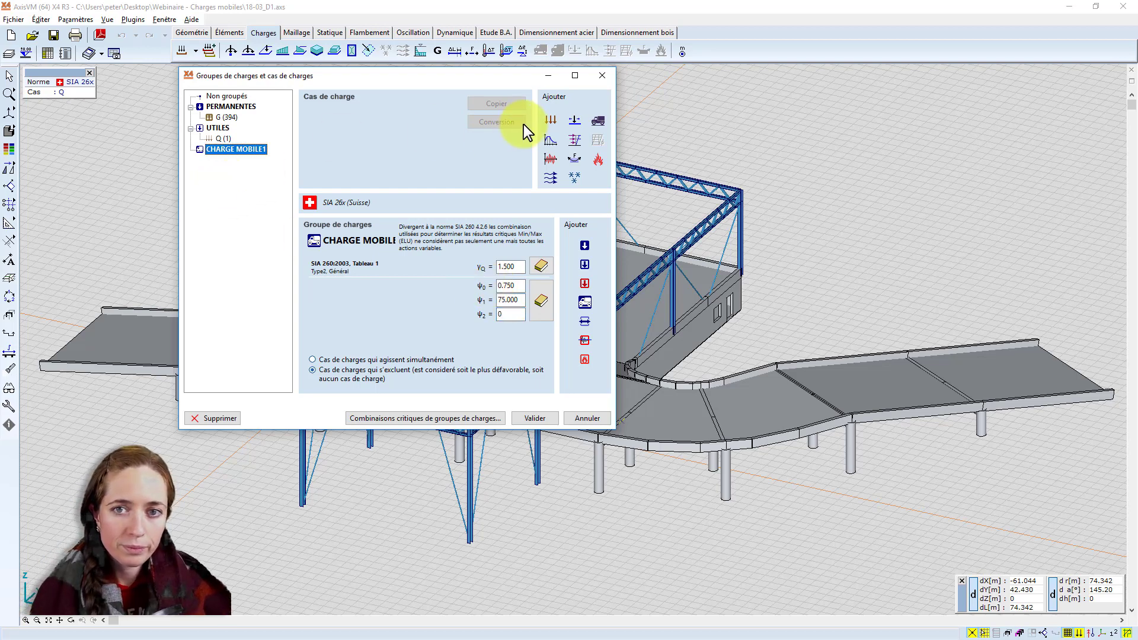
- Add a moving load case to the CHARGE MOBILE1 group and validate the load groups and cases
{"action": "left_click", "coordinate": [599, 120]}
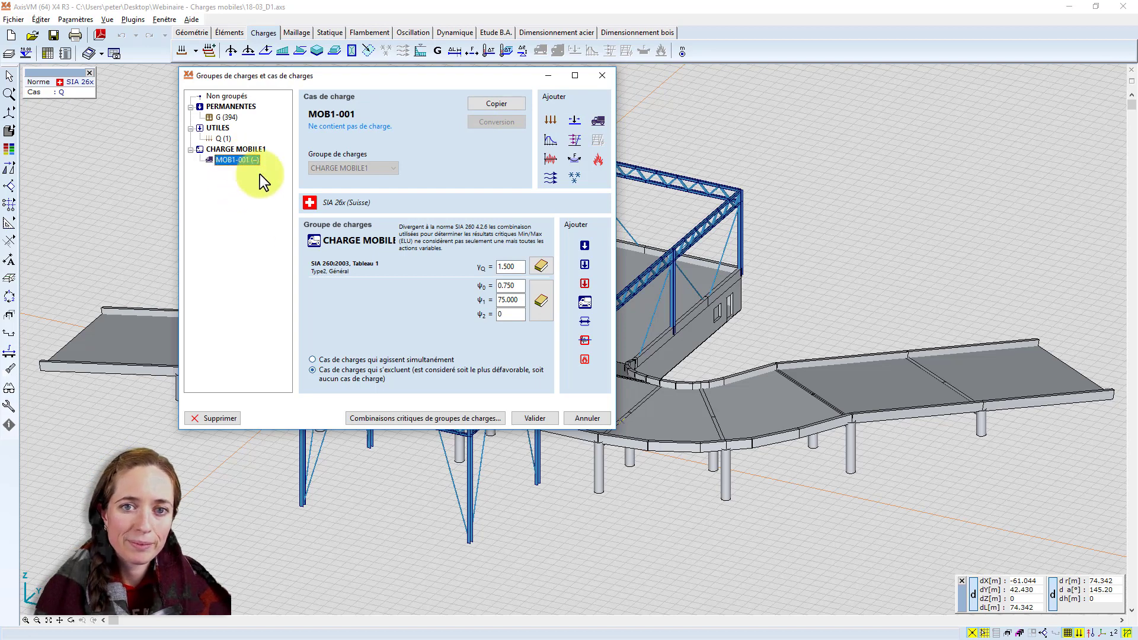
{"action": "left_click", "coordinate": [542, 419]}
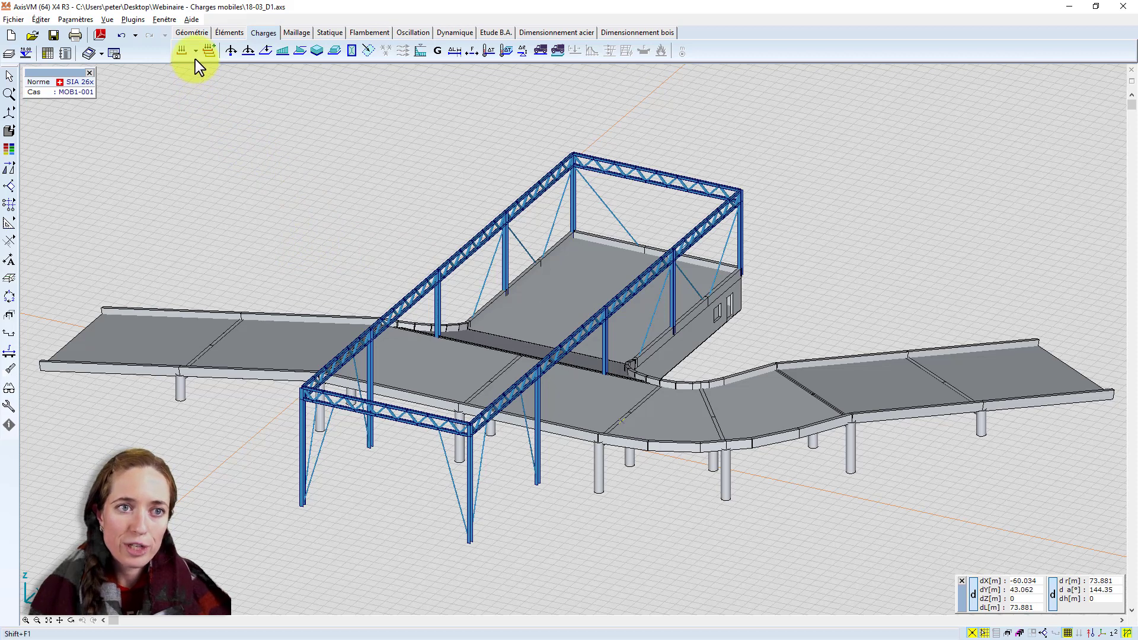
- Start a custom linear moving load and add a global point load at position 0 with Fz = -25 kN
{"action": "left_click", "coordinate": [563, 58]}
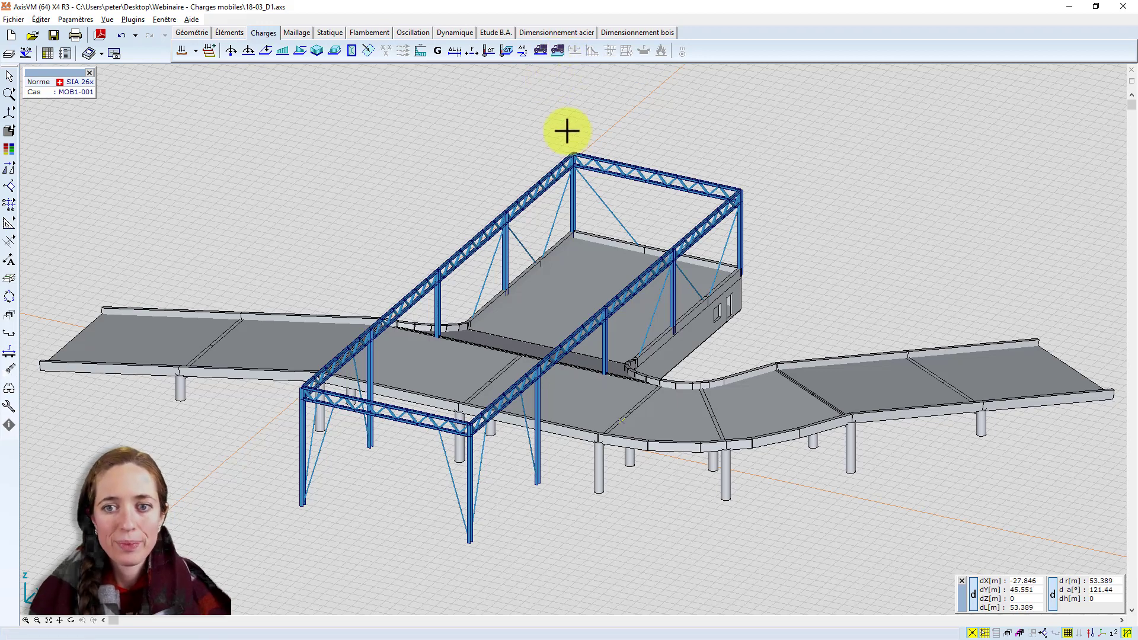
{"action": "scroll", "coordinate": [560, 130], "scroll_direction": "up", "scroll_amount": 1}
{"action": "middle_click_drag", "start_coordinate": [510, 172], "coordinate": [508, 144]}
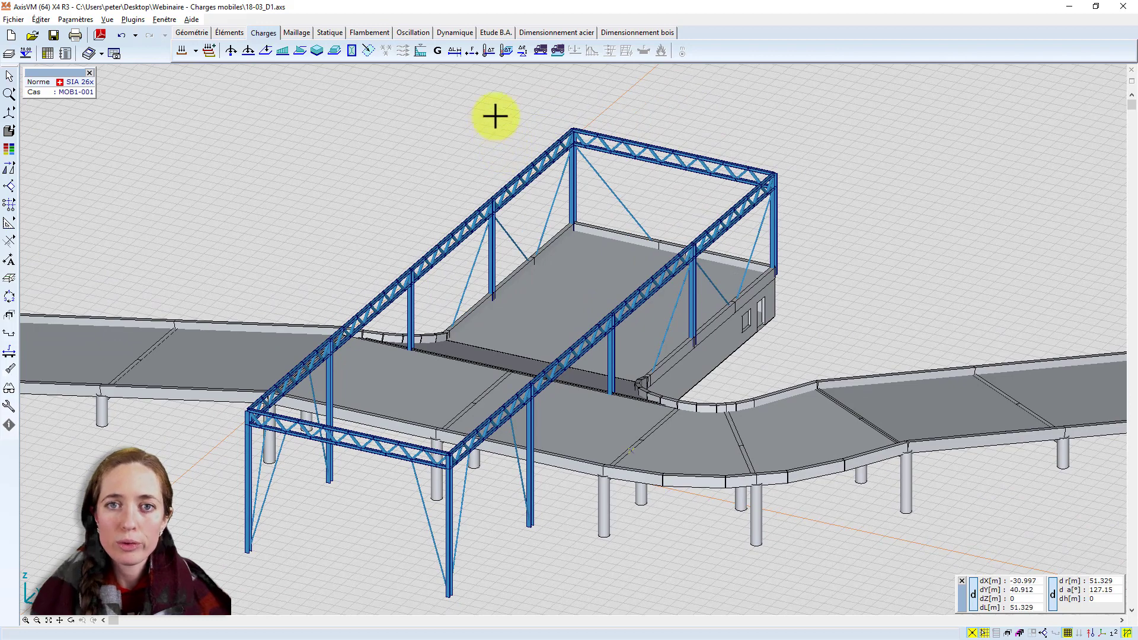
{"action": "left_click", "coordinate": [545, 54]}
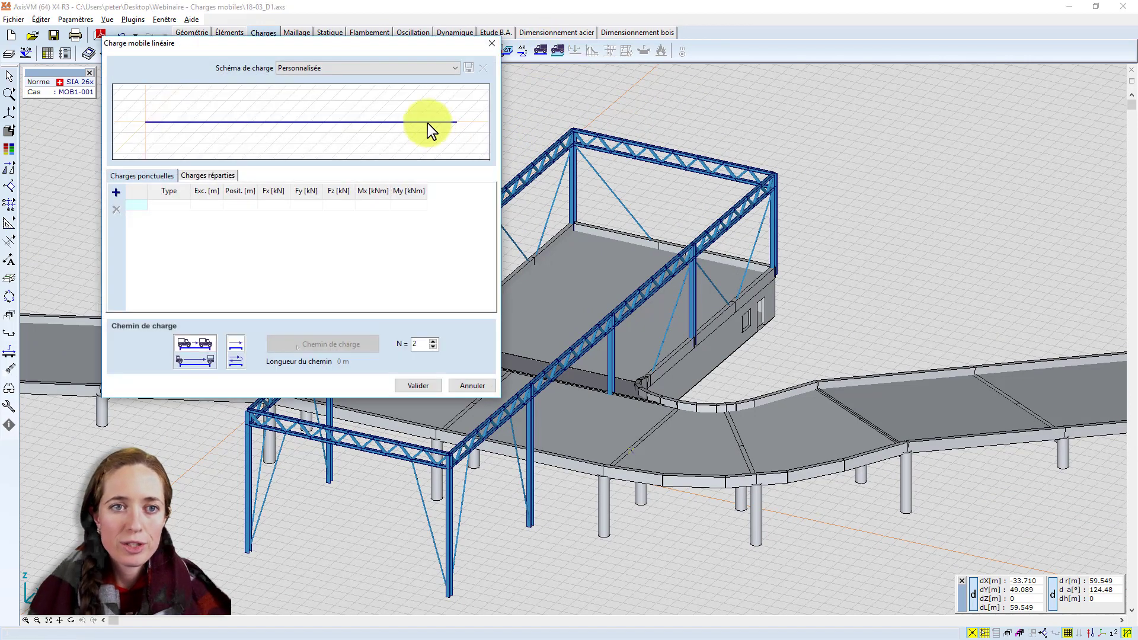
{"action": "left_click_drag", "start_coordinate": [341, 47], "coordinate": [579, 73]}
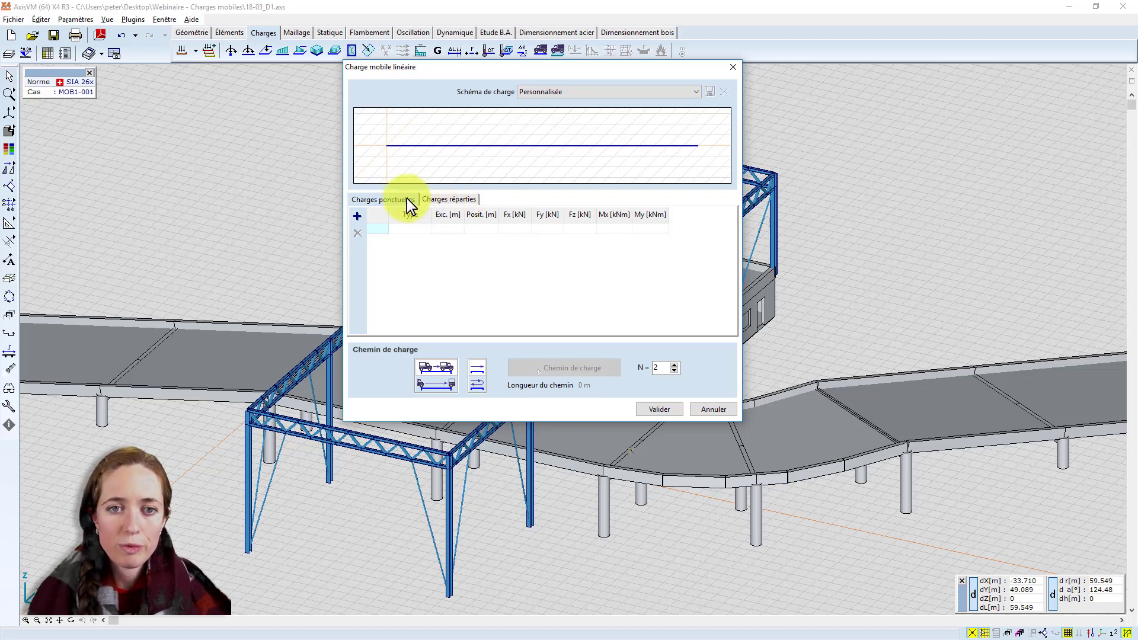
{"action": "left_click", "coordinate": [357, 216]}
{"action": "left_click", "coordinate": [445, 230]}
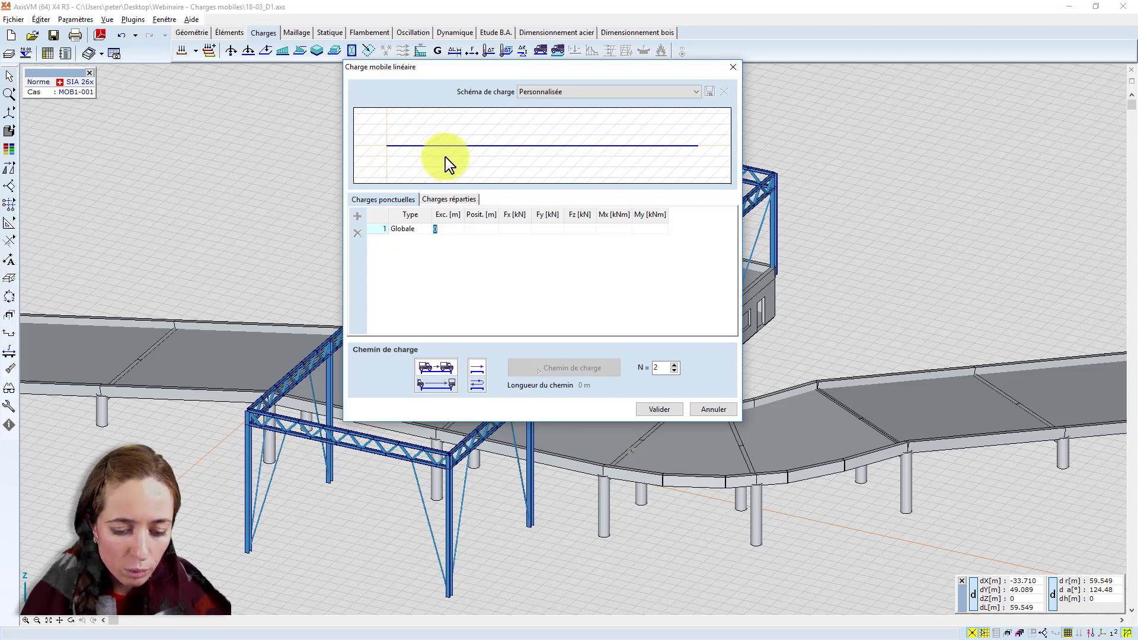
{"action": "left_click", "coordinate": [481, 230]}
{"action": "left_click", "coordinate": [514, 229]}
{"action": "left_click", "coordinate": [541, 229]}
{"action": "left_click", "coordinate": [574, 229]}
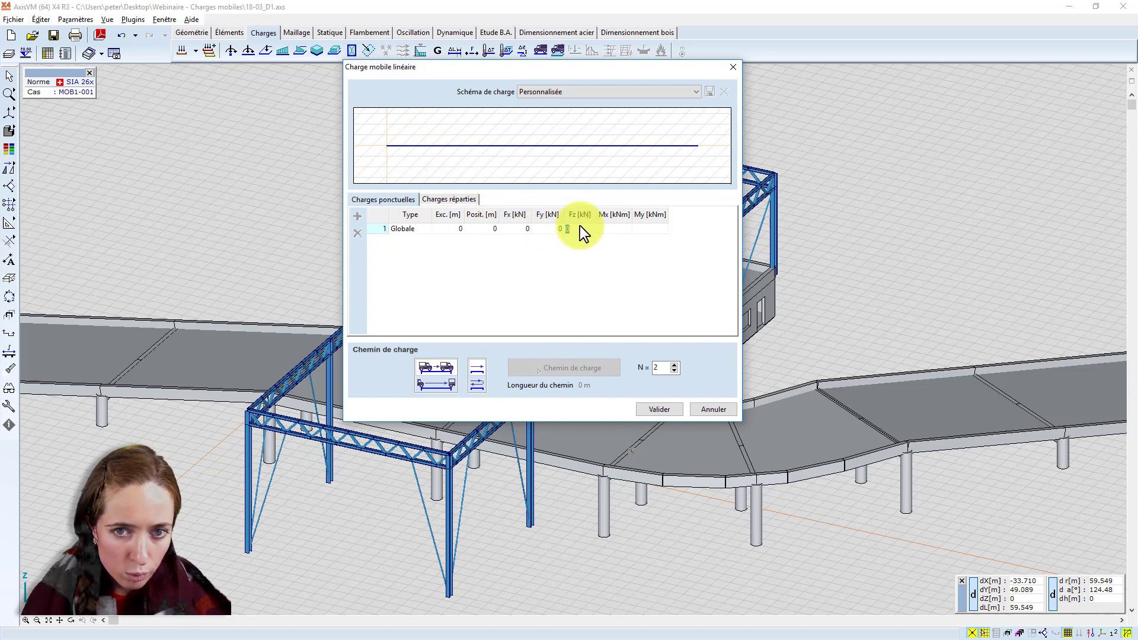
{"action": "type", "text": "-25.00"}
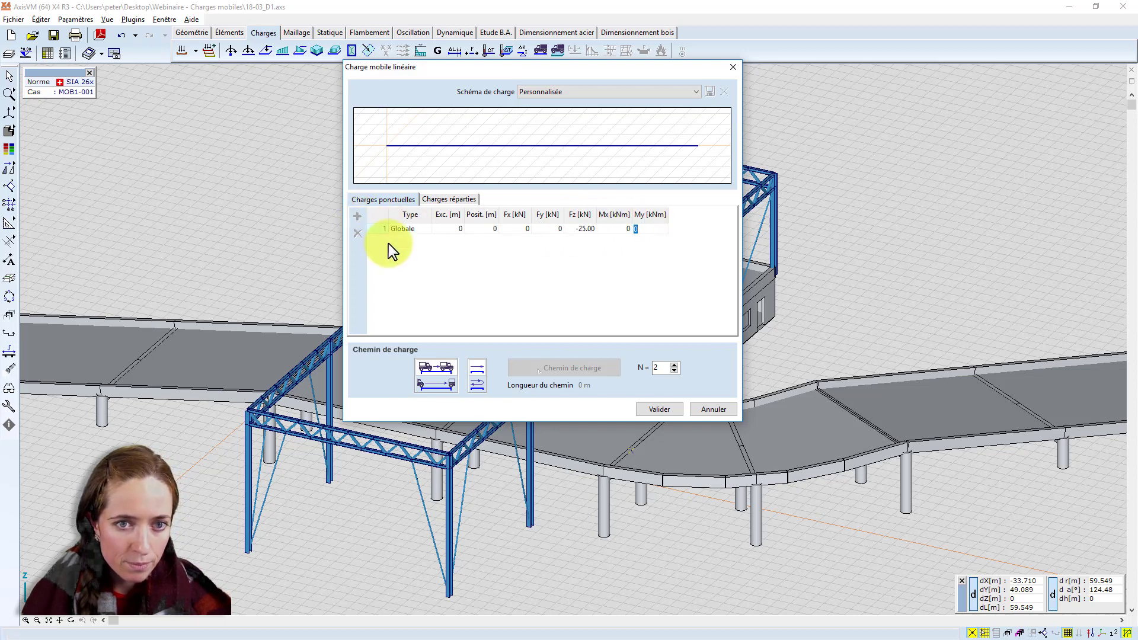
- Add a second global point load at position 0.5 m with eccentricity 0 and Fz = -25 kN
{"action": "left_click", "coordinate": [357, 215]}
{"action": "left_click", "coordinate": [452, 240]}
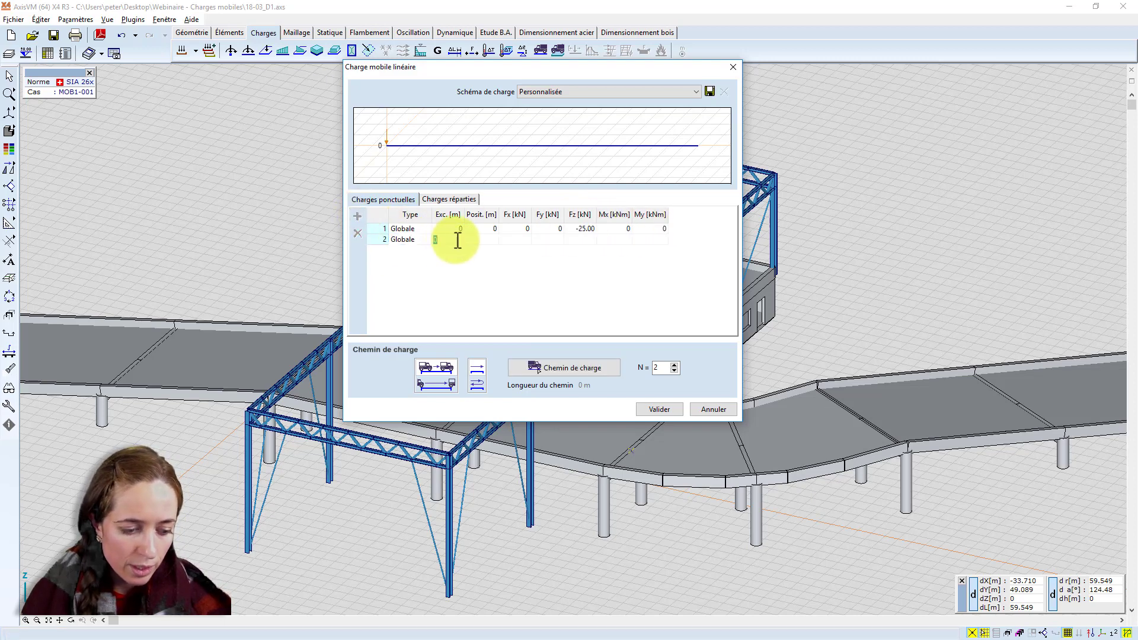
{"action": "left_click", "coordinate": [477, 239]}
{"action": "type", "text": "0"}
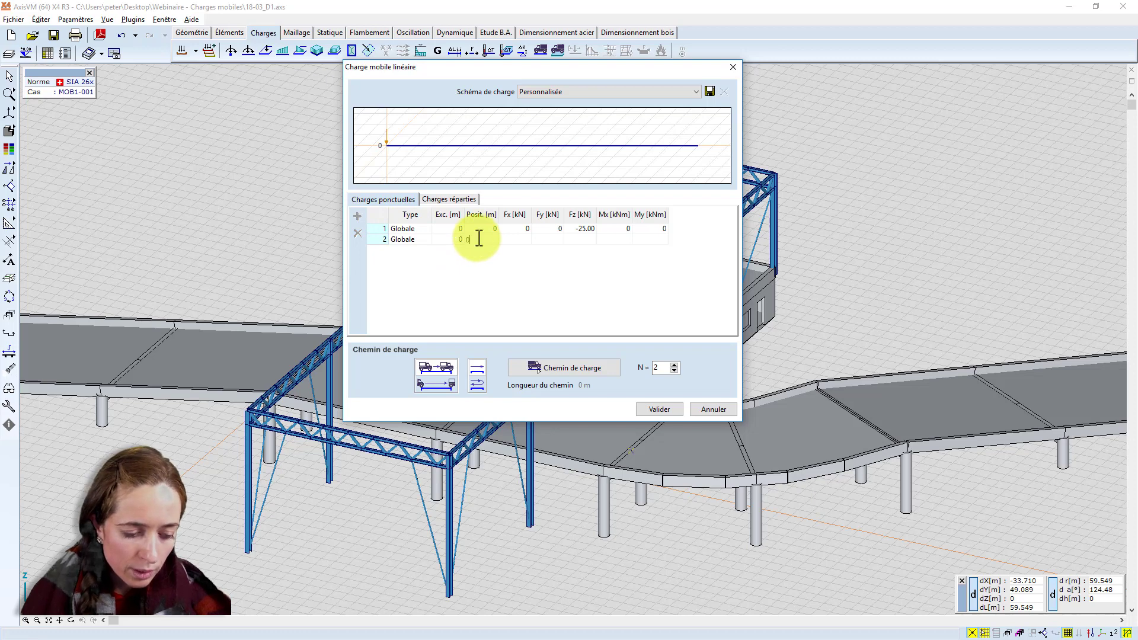
{"action": "type", "text": ".5"}
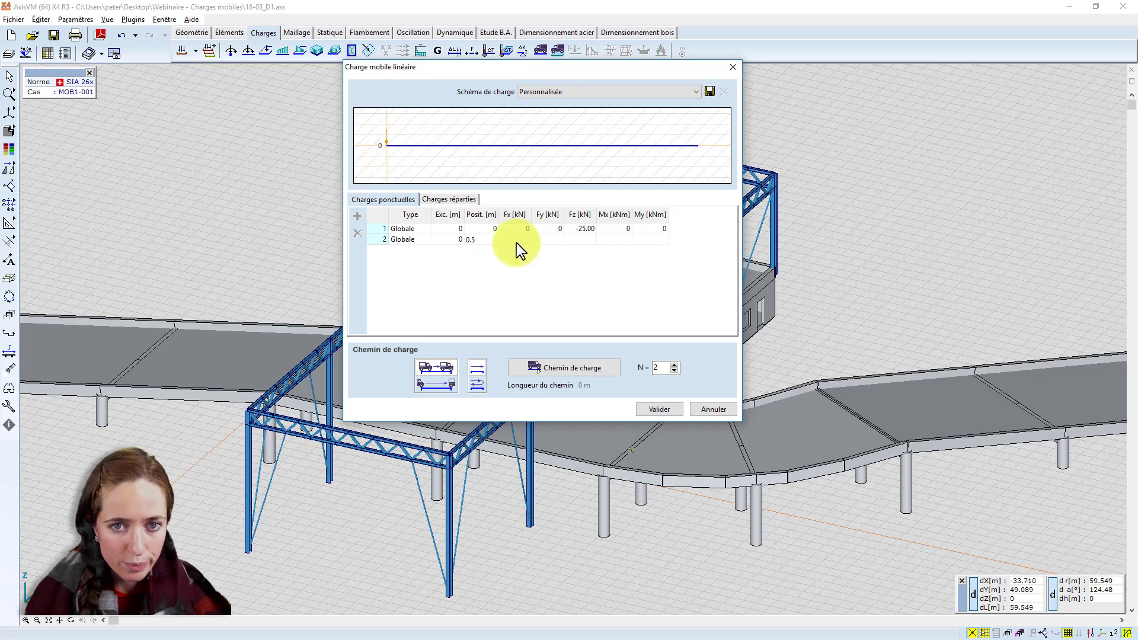
{"action": "key", "text": "Tab"}
{"action": "left_click", "coordinate": [571, 239]}
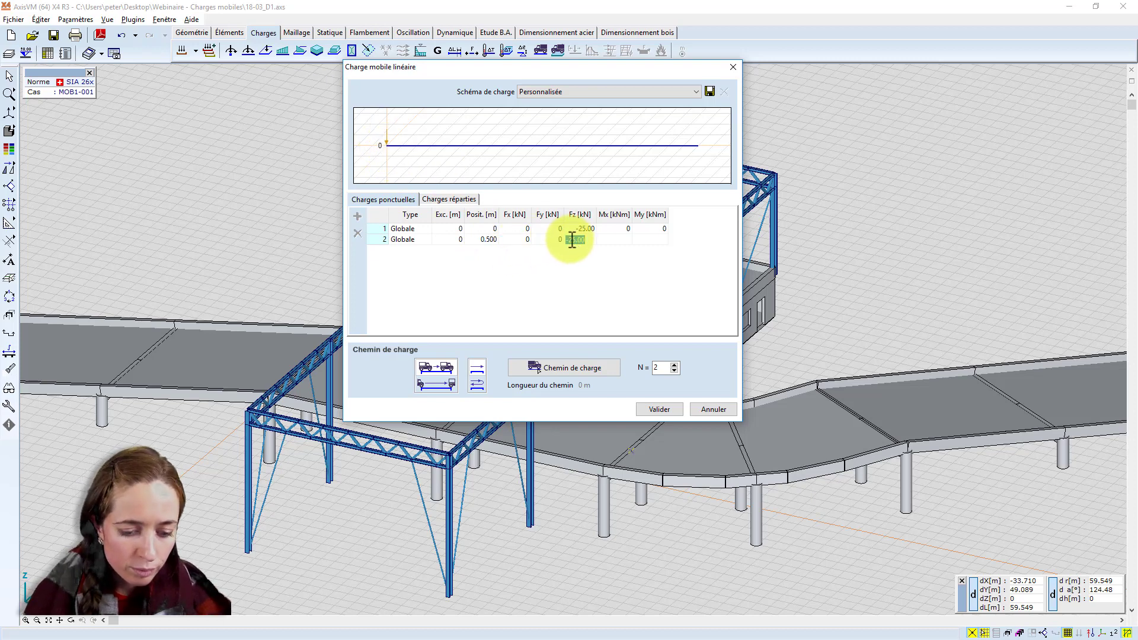
{"action": "left_click", "coordinate": [609, 241]}
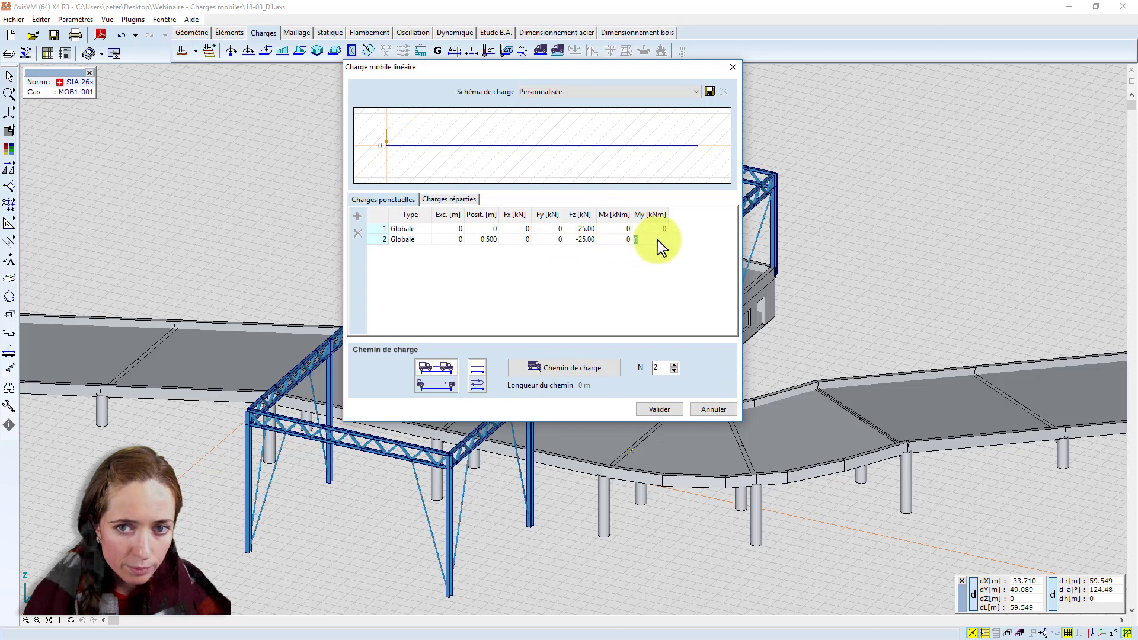
{"action": "key", "text": "Tab"}
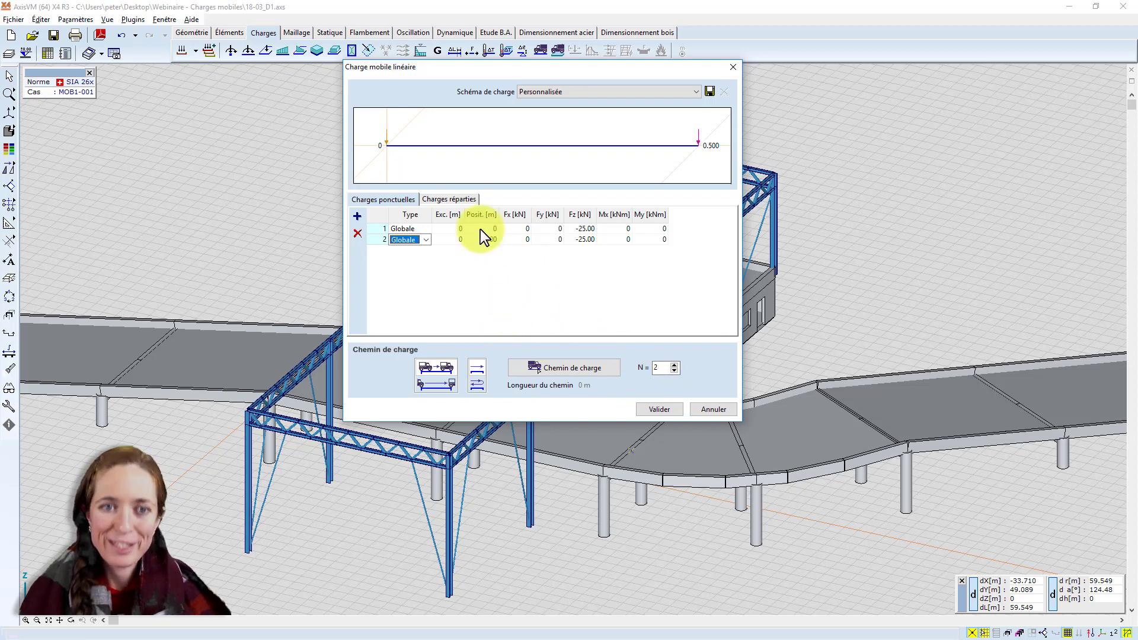
- Add a global distributed load from 1 m to 2 m with eccentricity 0, pz1 = 0 and pz2 = -10 kN/m
{"action": "left_click", "coordinate": [452, 201]}
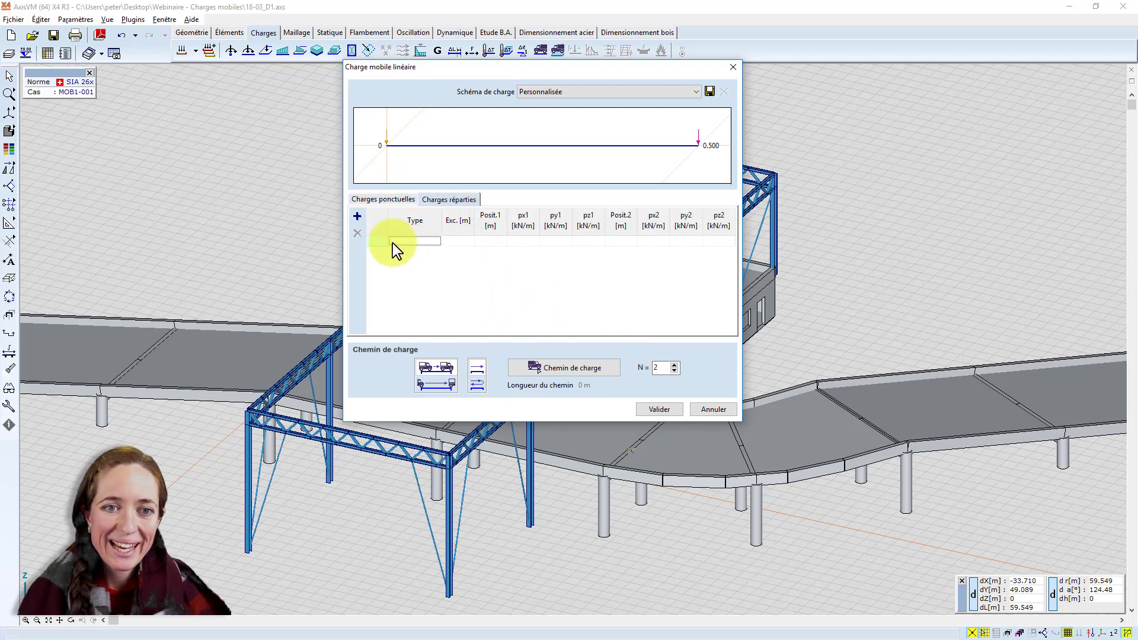
{"action": "left_click", "coordinate": [415, 241]}
{"action": "left_click", "coordinate": [457, 240]}
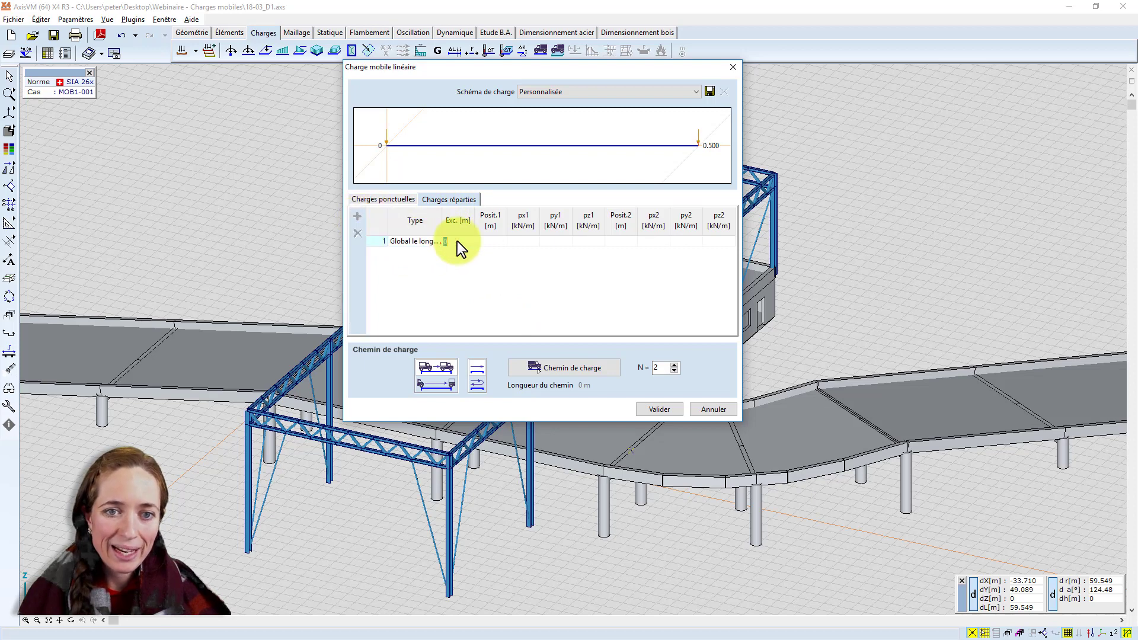
{"action": "left_click", "coordinate": [497, 240]}
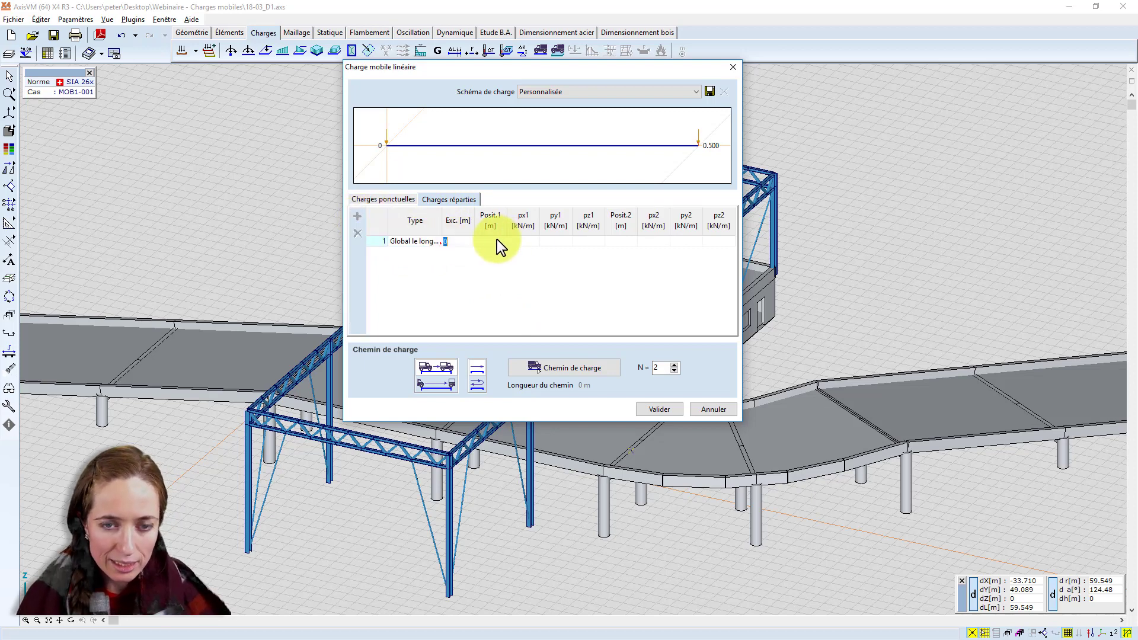
{"action": "type", "text": "1"}
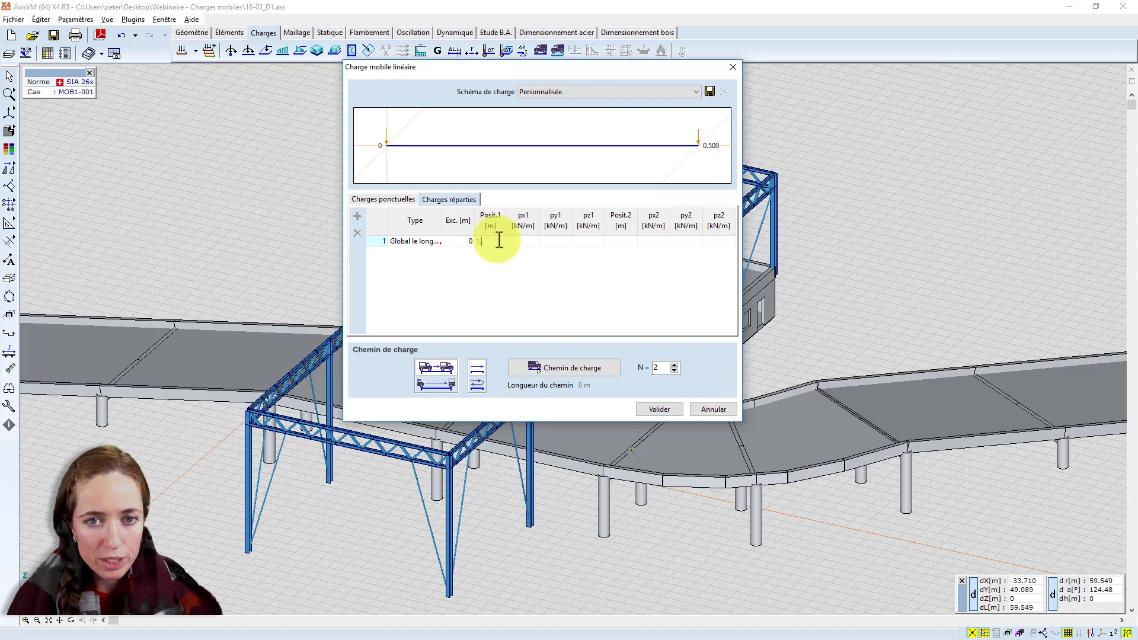
{"action": "left_click", "coordinate": [524, 241]}
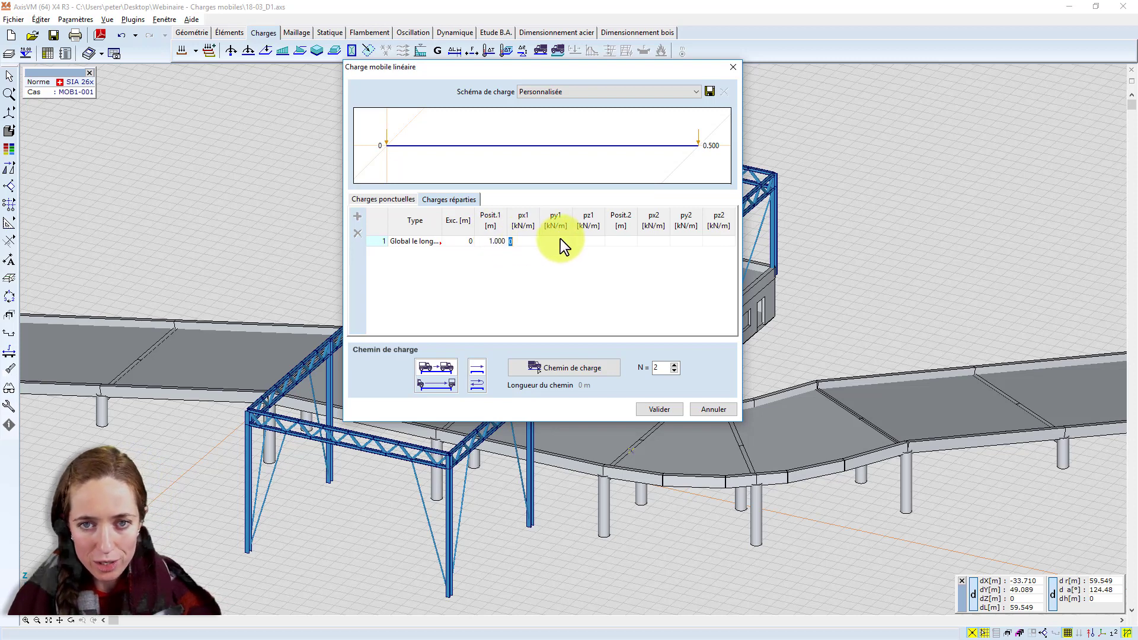
{"action": "left_click", "coordinate": [546, 241]}
{"action": "left_click", "coordinate": [598, 241]}
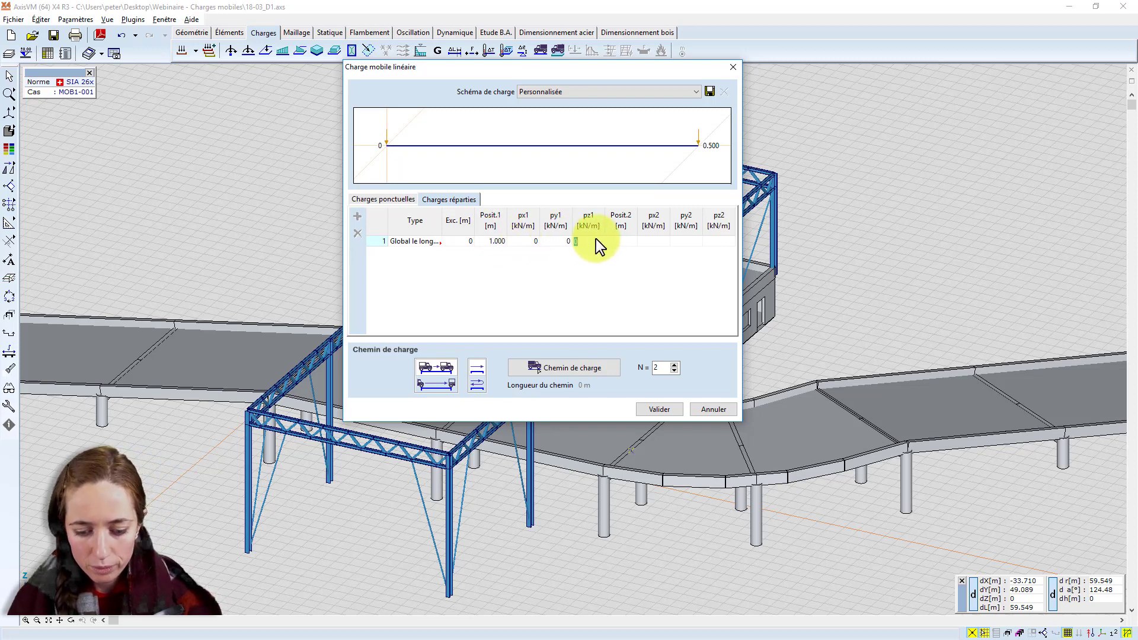
{"action": "left_click", "coordinate": [620, 239]}
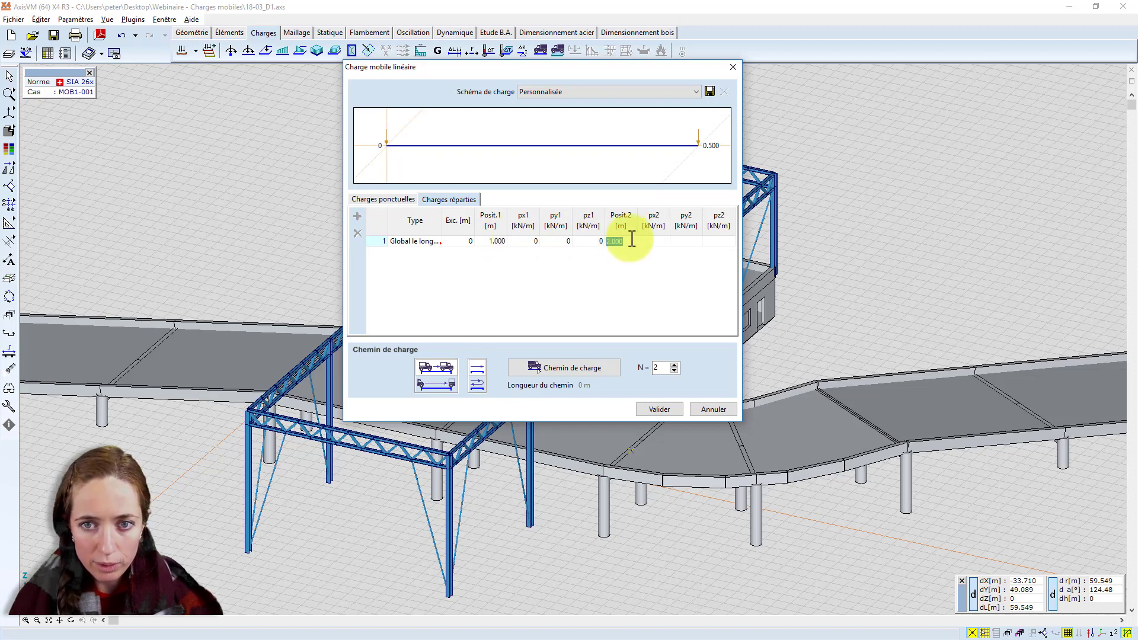
{"action": "left_click", "coordinate": [662, 240]}
{"action": "left_click", "coordinate": [687, 241]}
{"action": "left_click", "coordinate": [715, 241]}
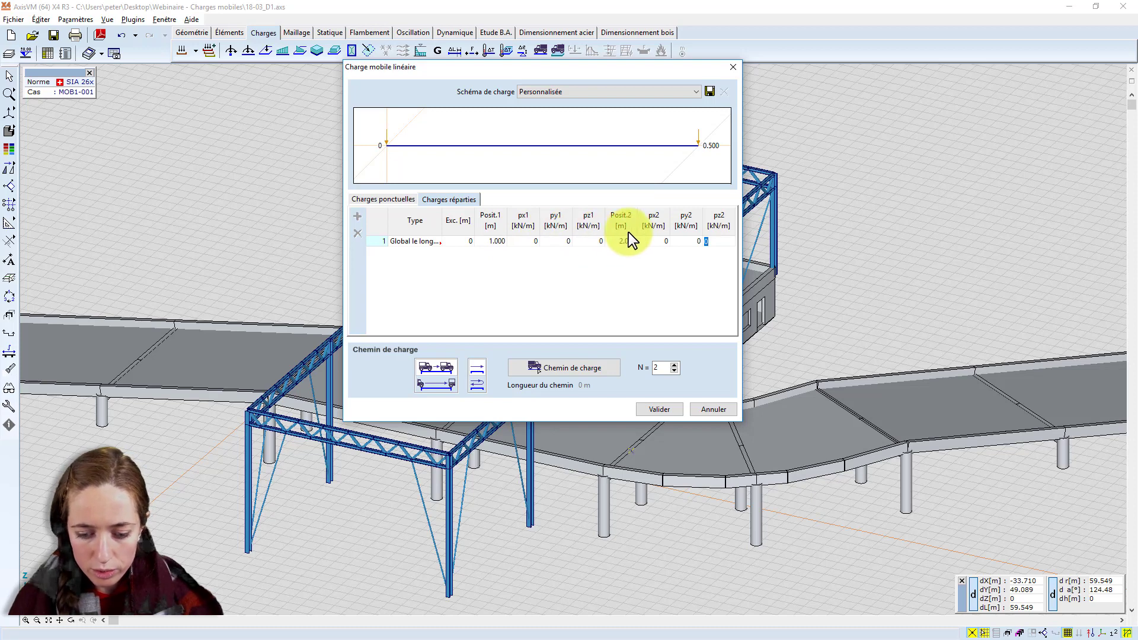
{"action": "type", "text": "-10"}
{"action": "key", "text": "Tab"}
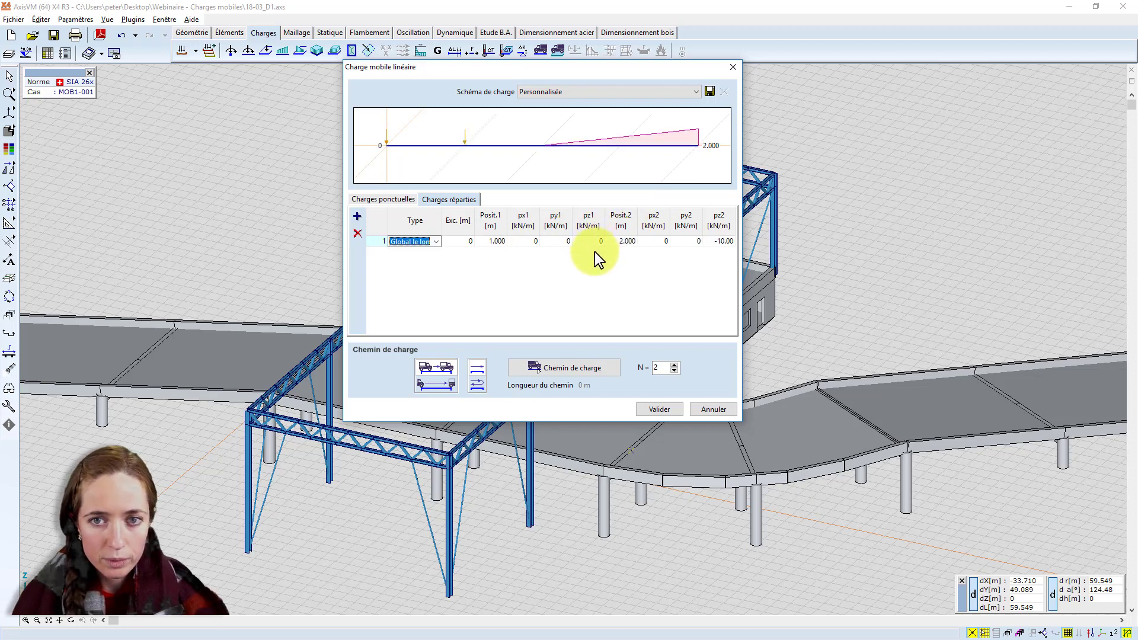
- Add a second global distributed load from 2 m to 4 m with eccentricity 0, pz1 = -10 and pz2 = -10 kN/m
{"action": "left_click", "coordinate": [358, 219]}
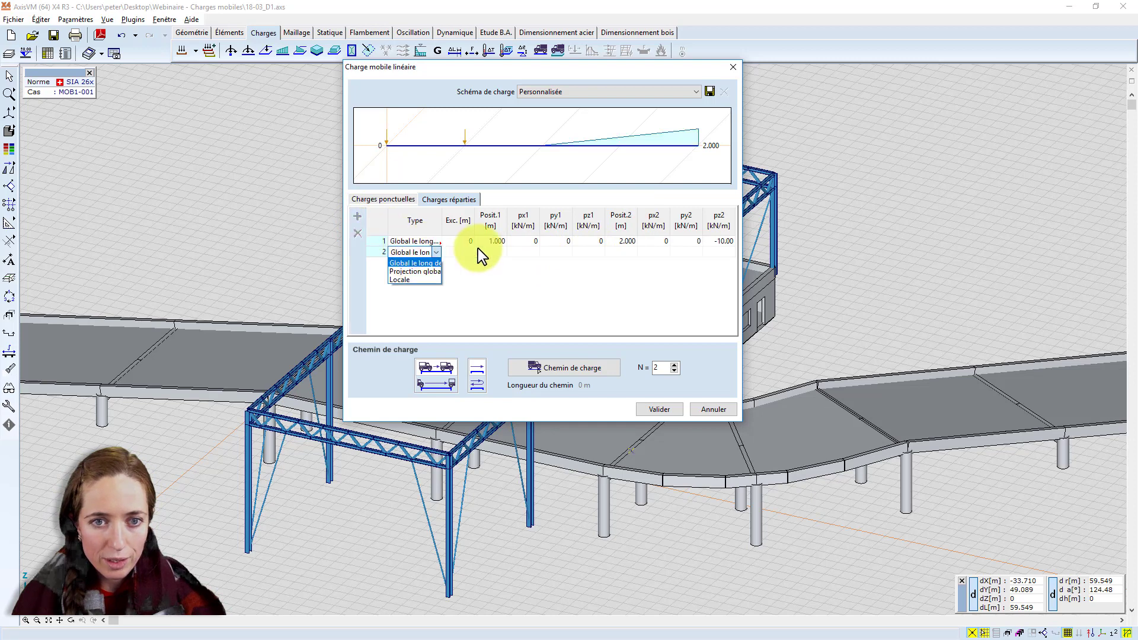
{"action": "key", "text": "Tab"}
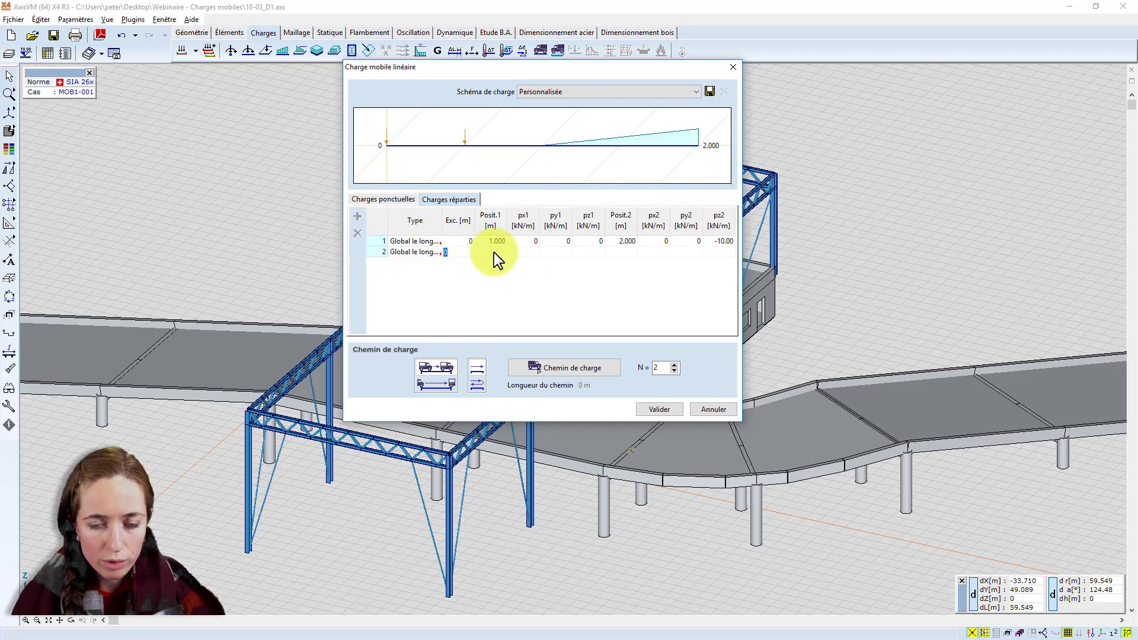
{"action": "key", "text": "Tab"}
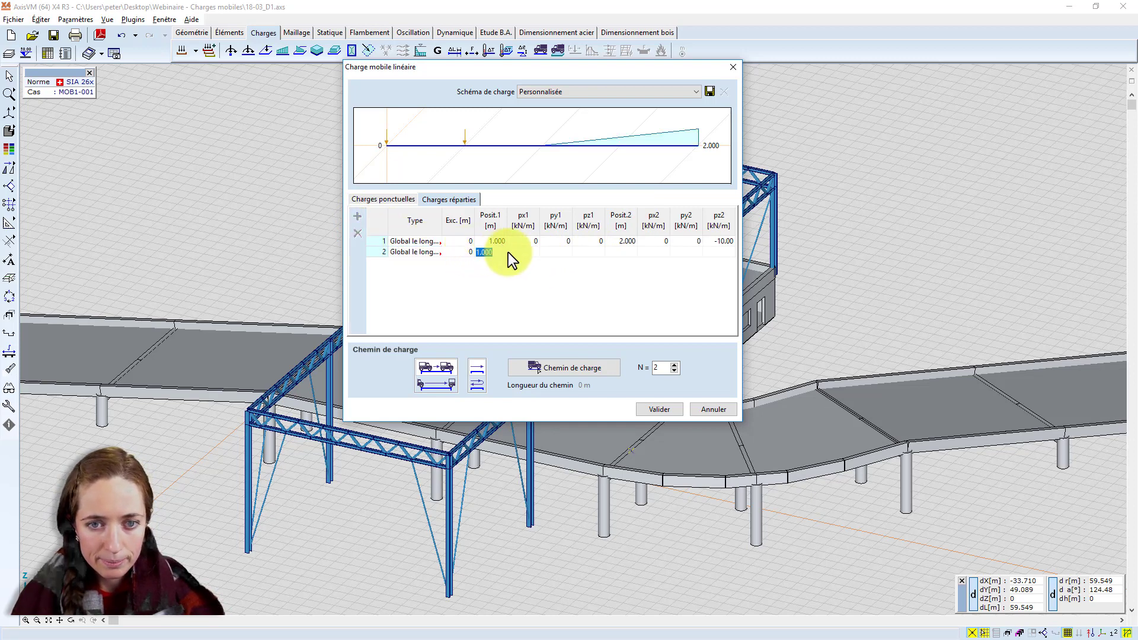
{"action": "type", "text": "2"}
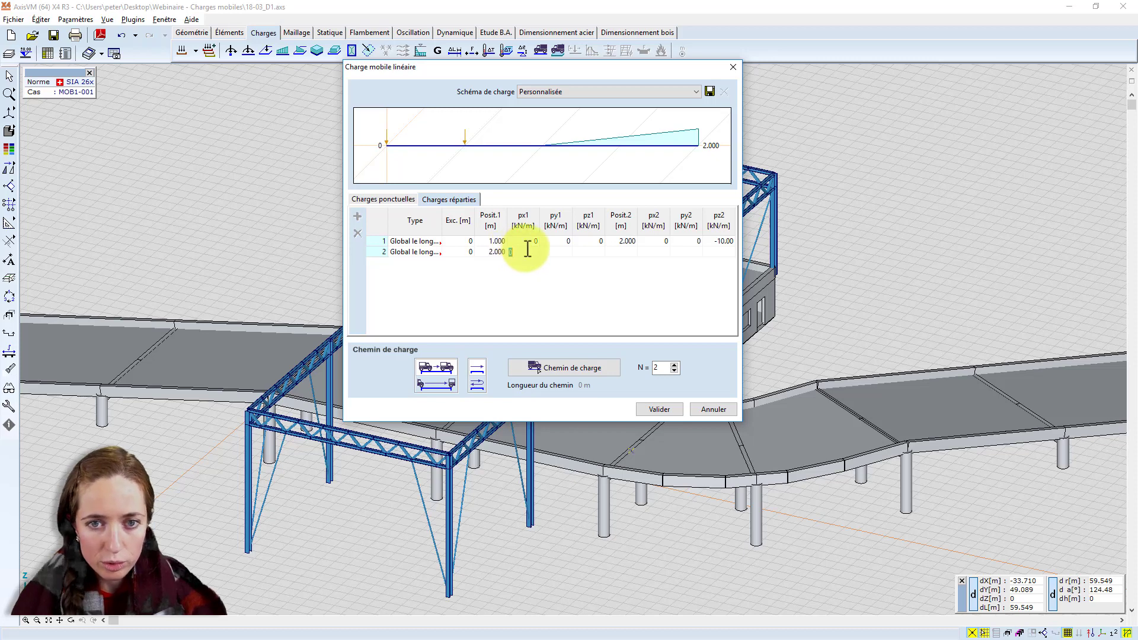
{"action": "key", "text": "Tab"}
{"action": "key", "text": "Tab"}
{"action": "key", "text": "Tab"}
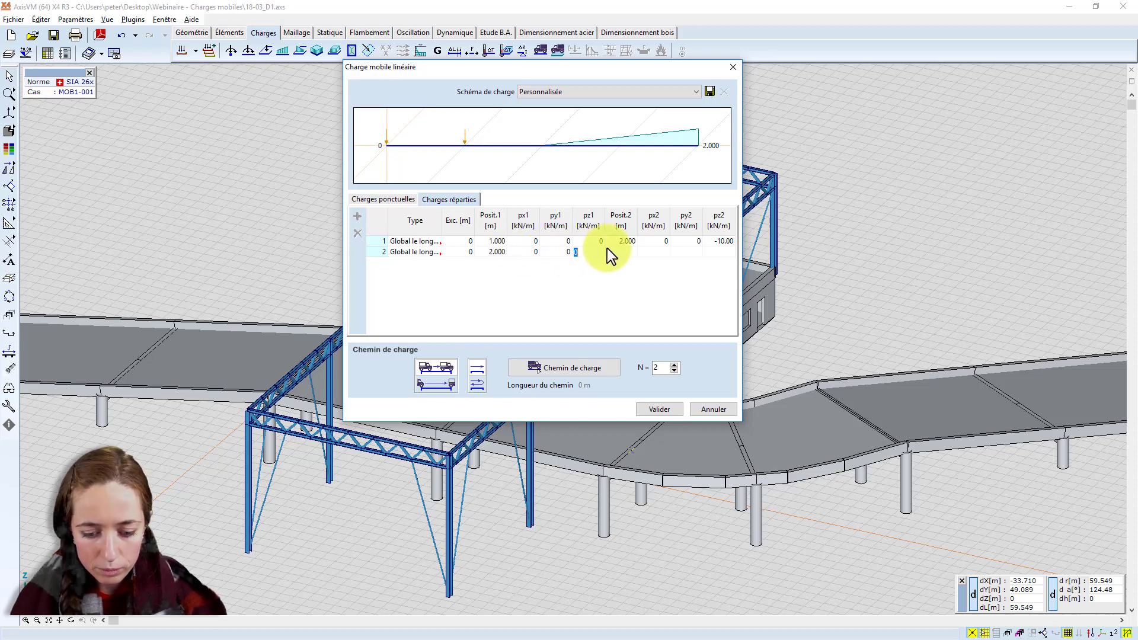
{"action": "type", "text": "-10"}
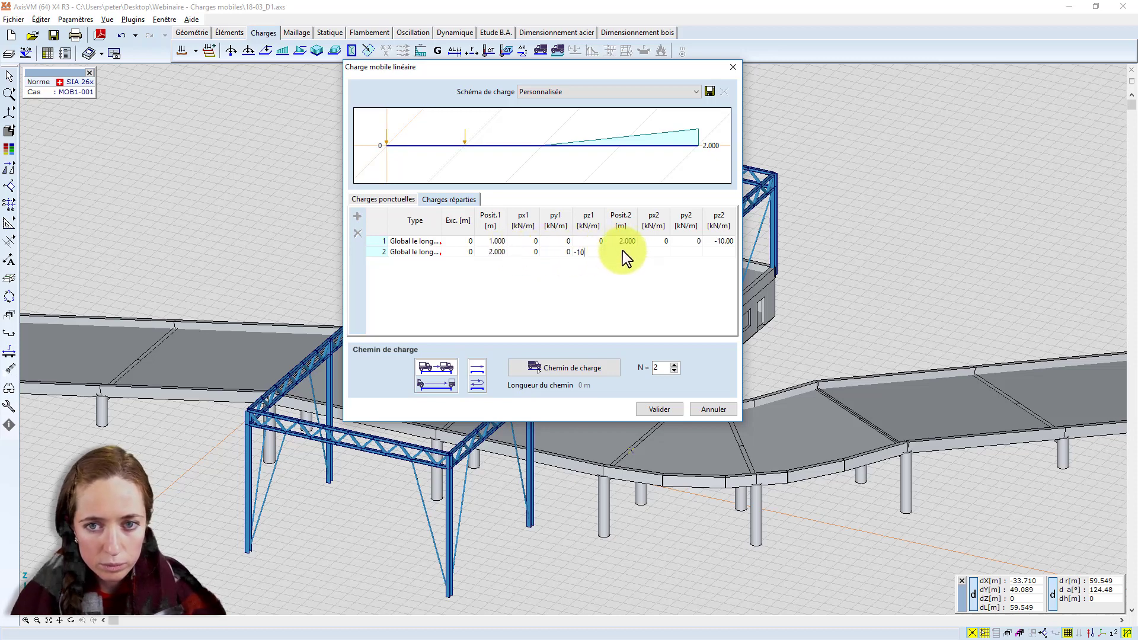
{"action": "key", "text": "Tab"}
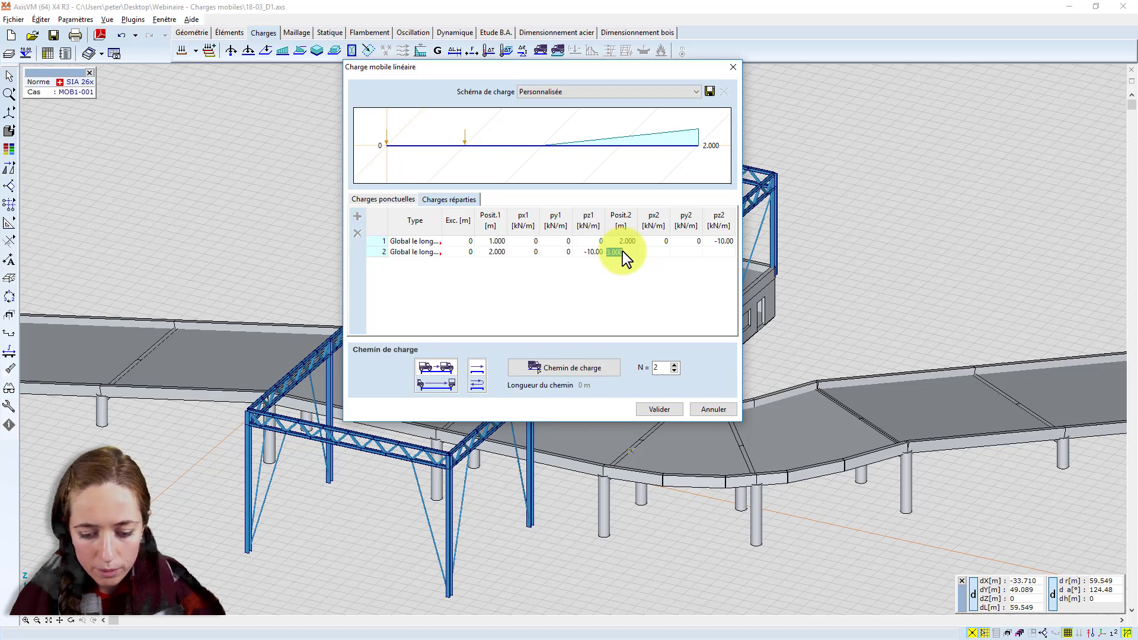
{"action": "type", "text": "4."}
{"action": "key", "text": "Tab"}
{"action": "key", "text": "Tab"}
{"action": "key", "text": "Tab"}
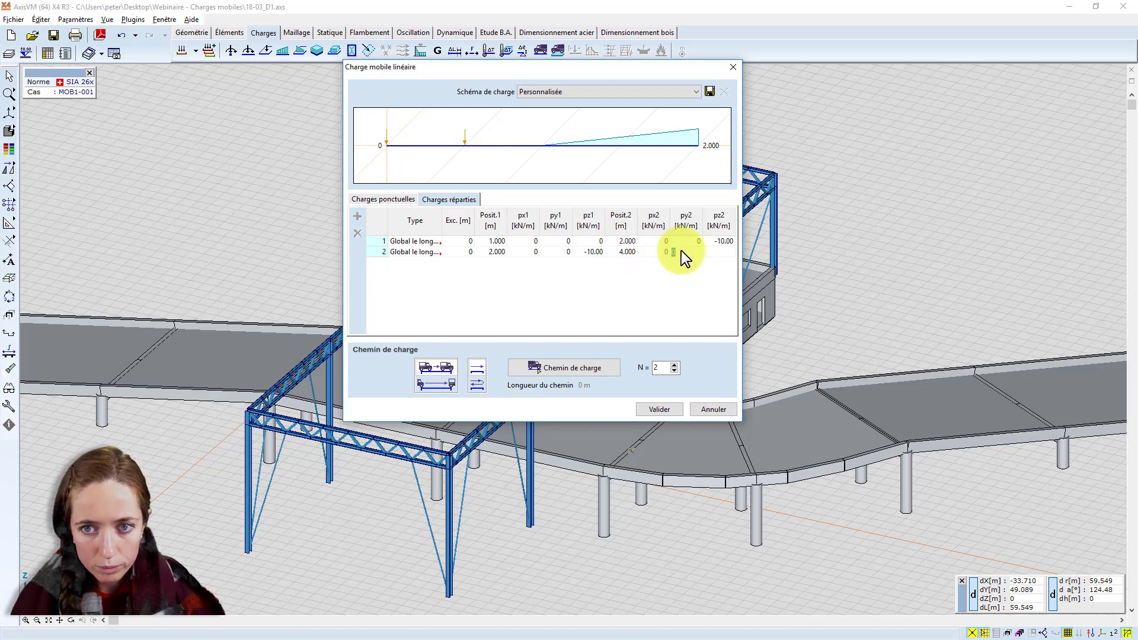
{"action": "key", "text": "Tab"}
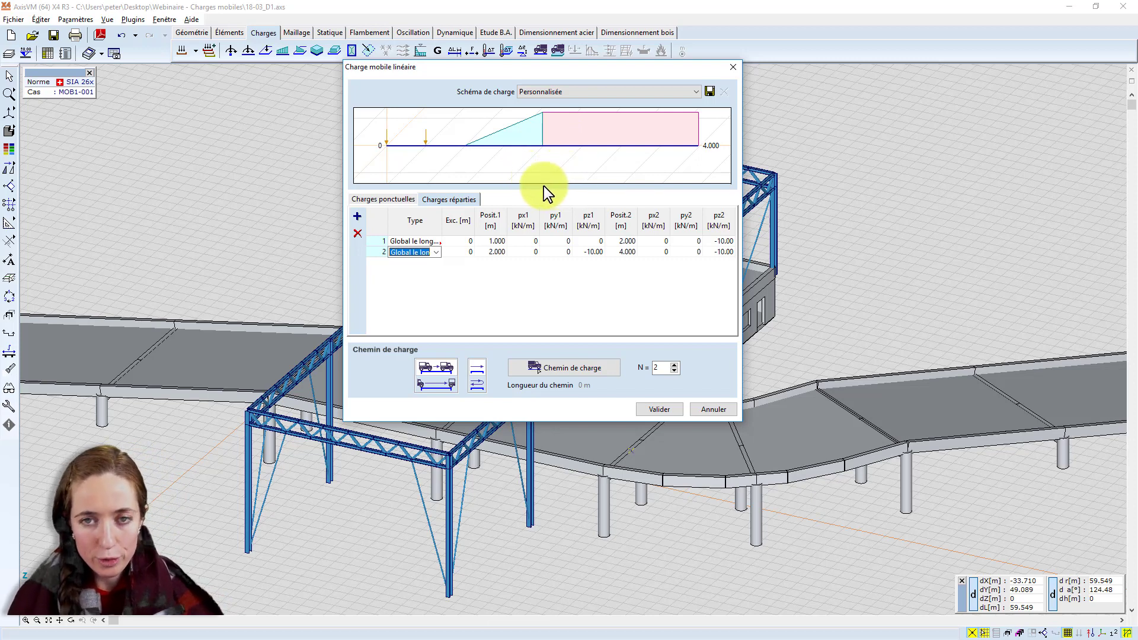
- Save the load scheme under the name test and set the number of load path steps N to 10
{"action": "left_click", "coordinate": [706, 97]}
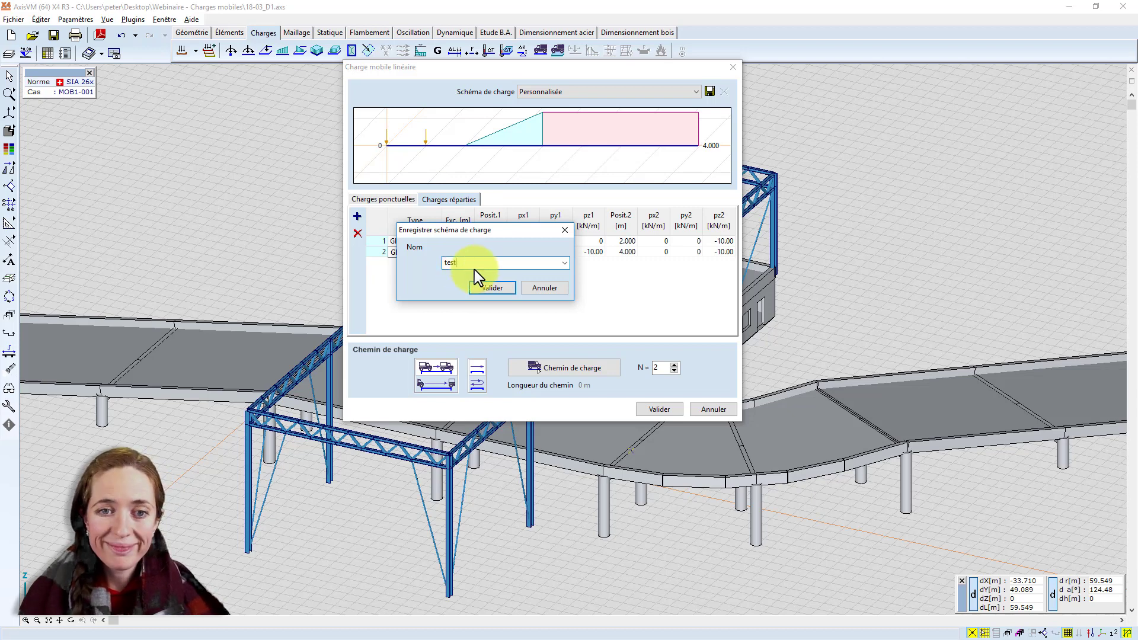
{"action": "left_click", "coordinate": [490, 287]}
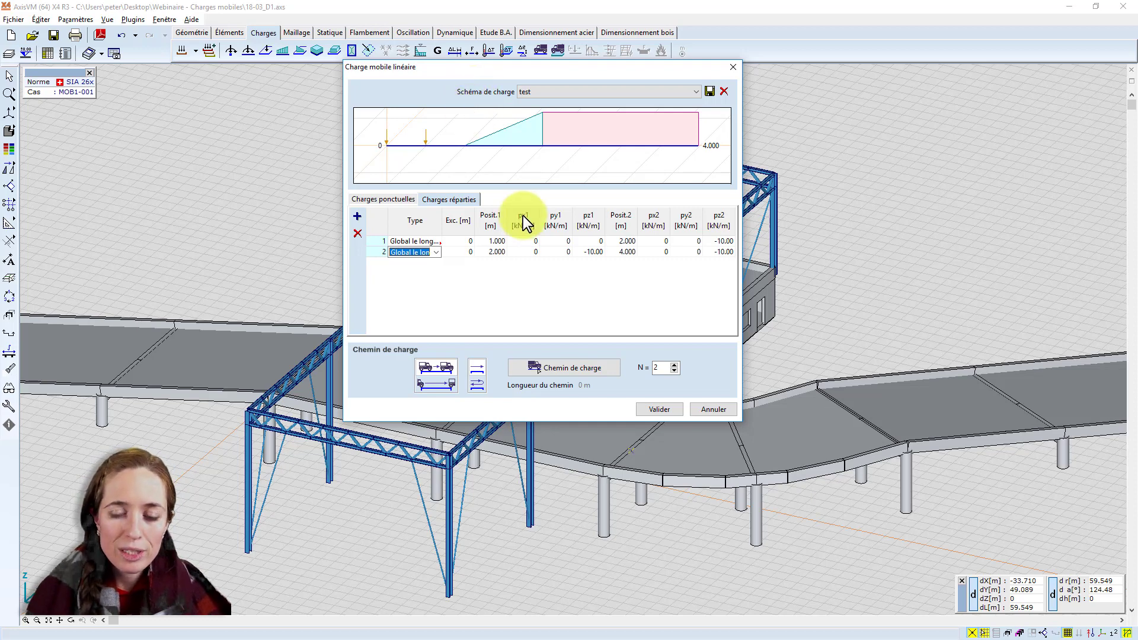
{"action": "left_click", "coordinate": [657, 367]}
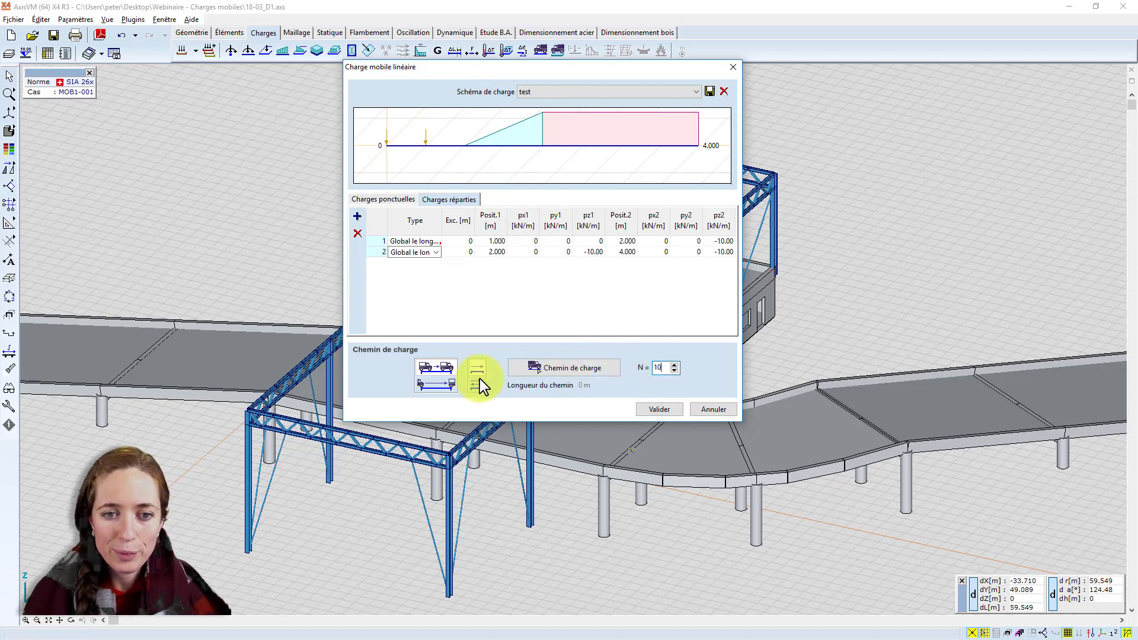
- Select the top chord of the steel frame's right-hand longitudinal truss as the load path, picking it in the X-Z view
{"action": "left_click", "coordinate": [574, 367]}
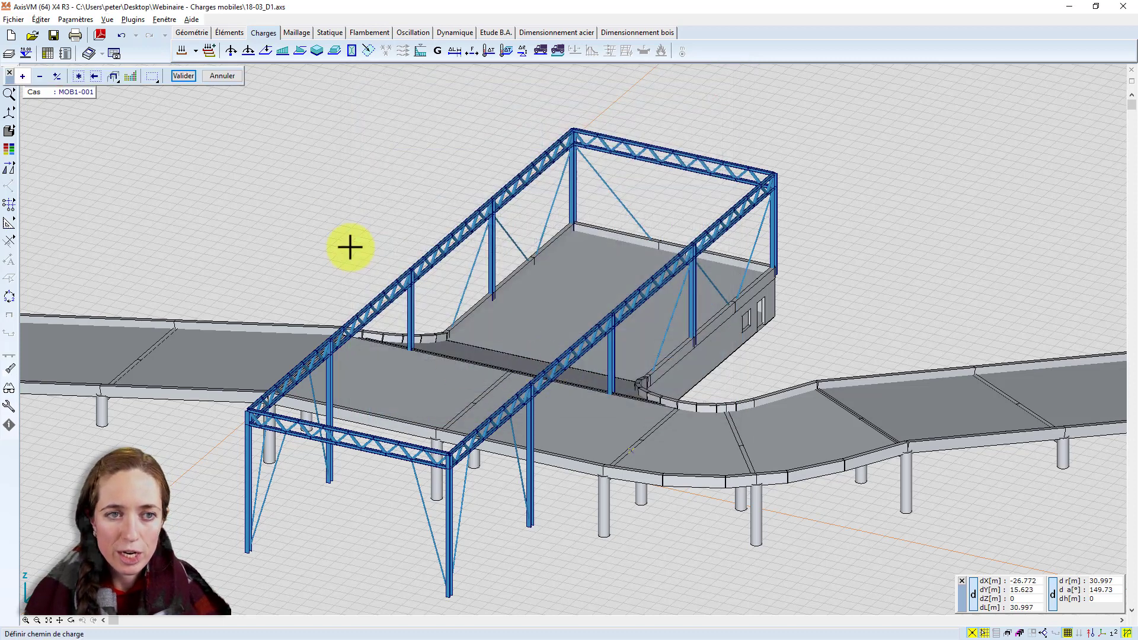
{"action": "left_click", "coordinate": [9, 112]}
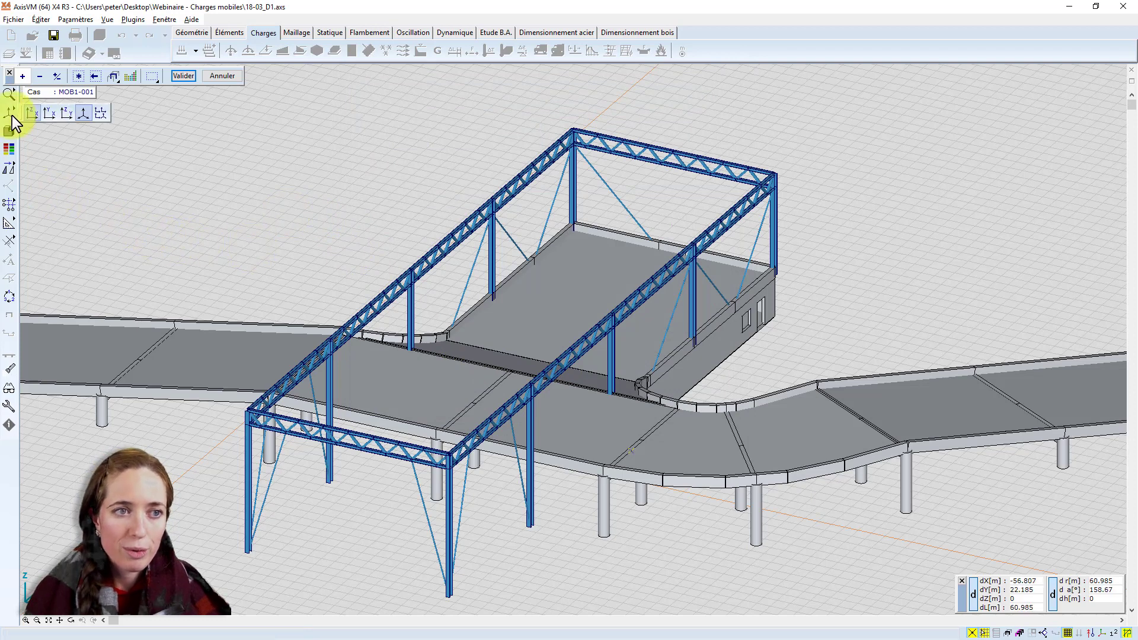
{"action": "left_click", "coordinate": [41, 116]}
{"action": "scroll", "coordinate": [691, 247], "scroll_direction": "up", "scroll_amount": 4}
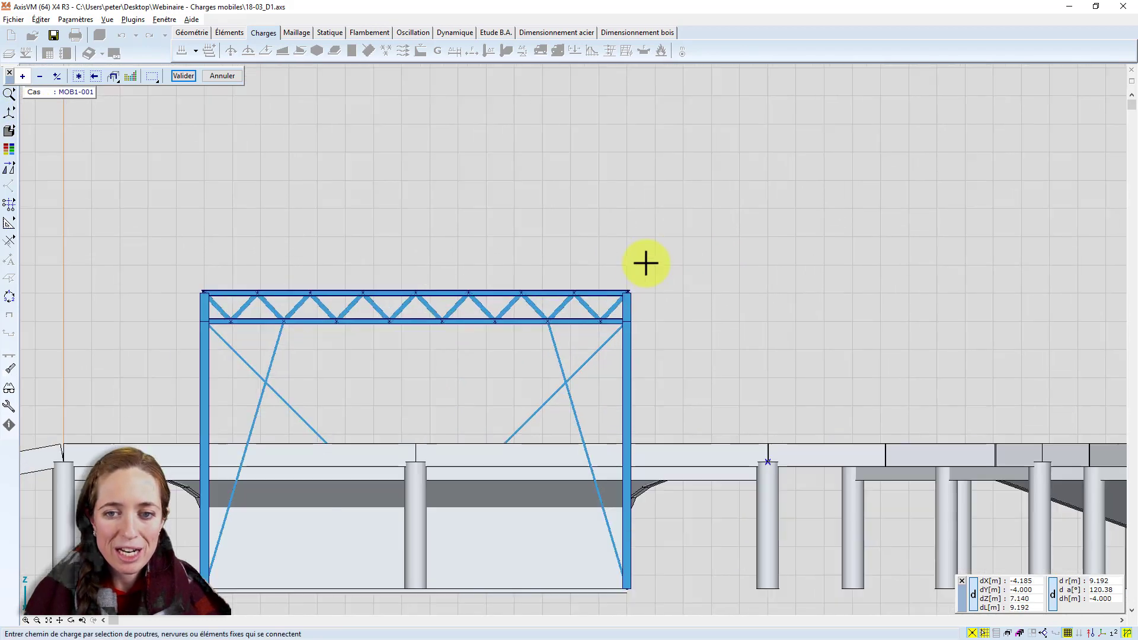
{"action": "left_click_drag", "start_coordinate": [616, 274], "coordinate": [632, 301]}
{"action": "middle_click_drag", "start_coordinate": [688, 225], "coordinate": [508, 241]}
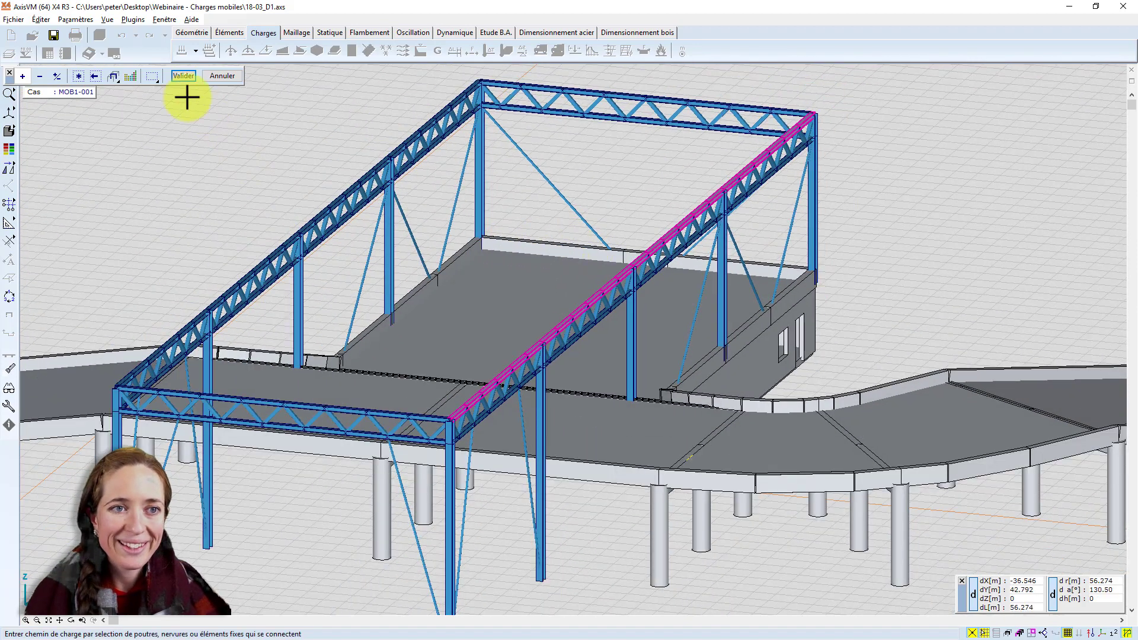
{"action": "left_click", "coordinate": [183, 76]}
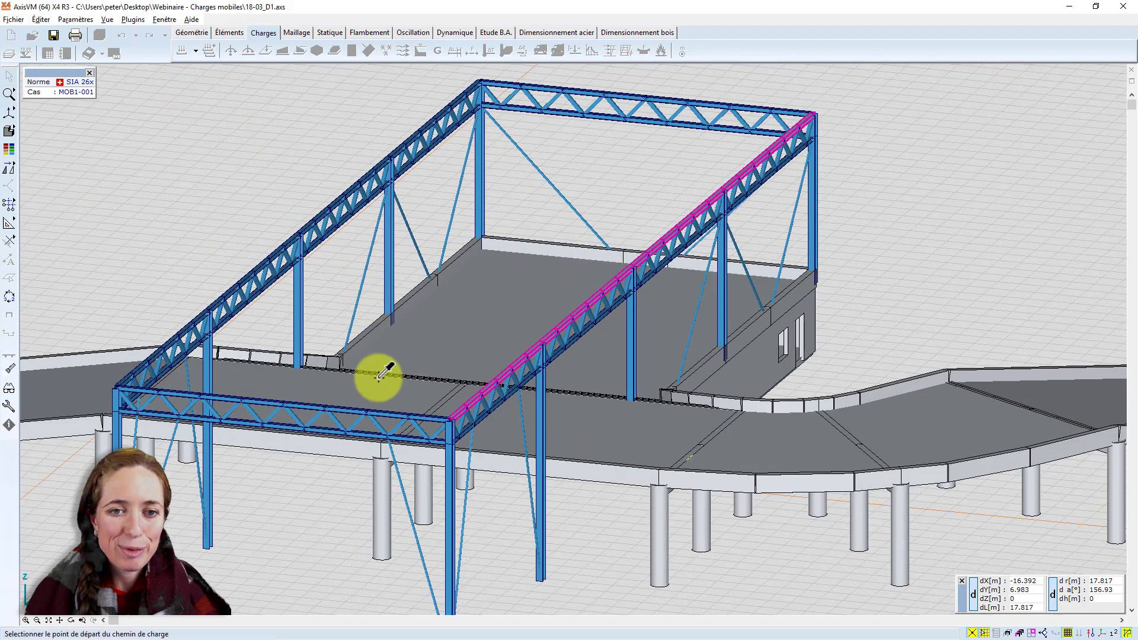
- Set the load path's start at the truss's front end and its end at the rear corner, and validate the moving load
{"action": "scroll", "coordinate": [368, 364], "scroll_direction": "down", "scroll_amount": 1}
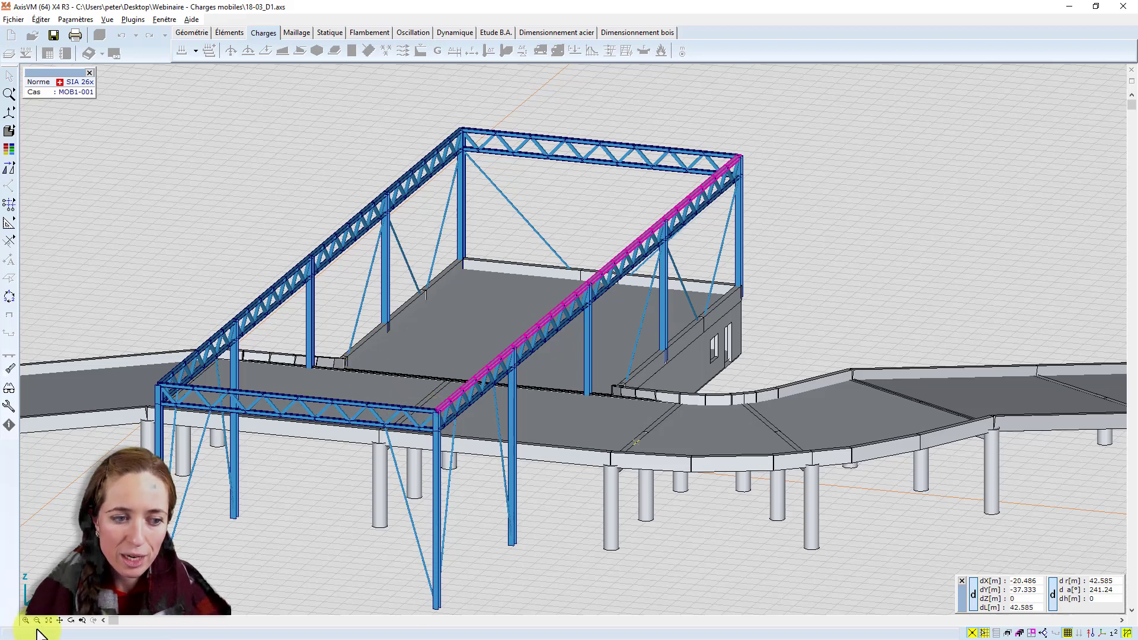
{"action": "left_click", "coordinate": [442, 415]}
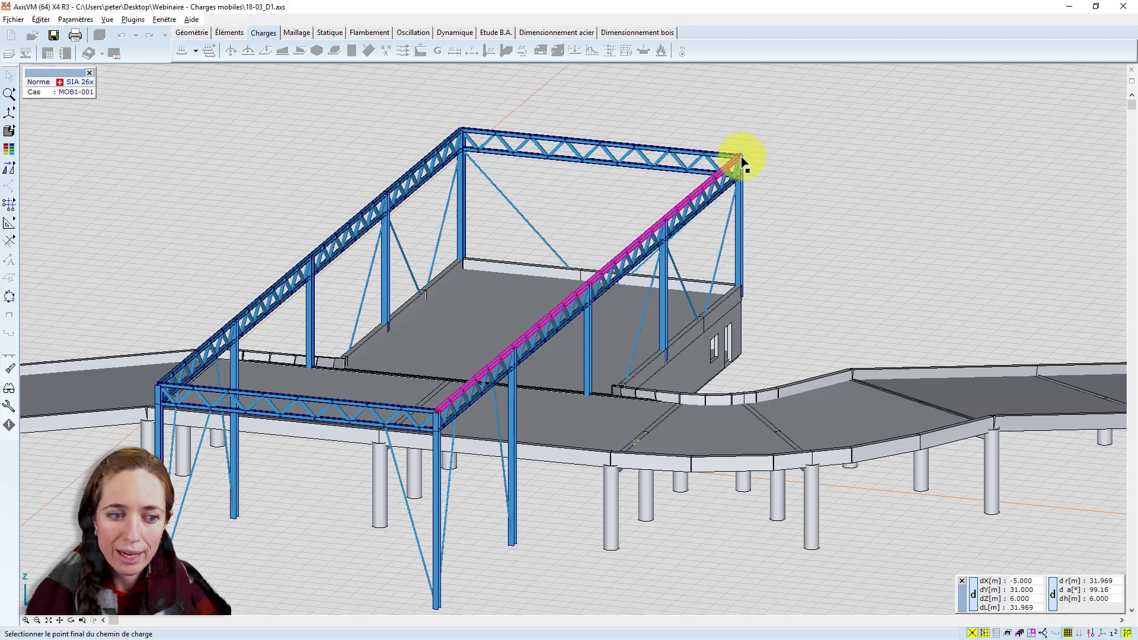
{"action": "left_click", "coordinate": [740, 159]}
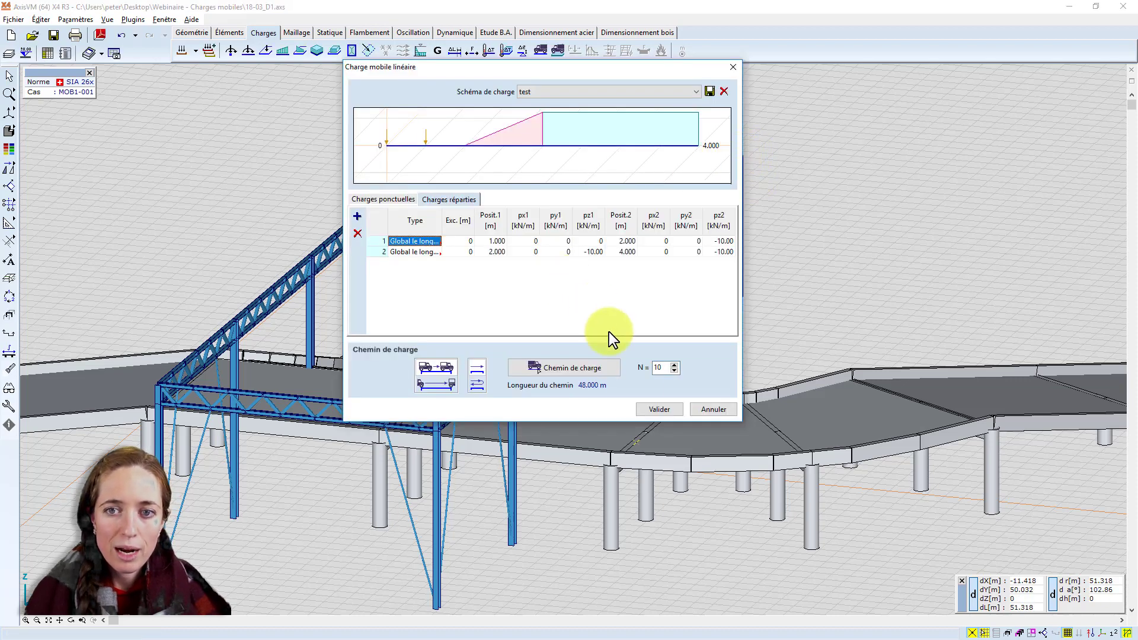
{"action": "left_click", "coordinate": [658, 409]}
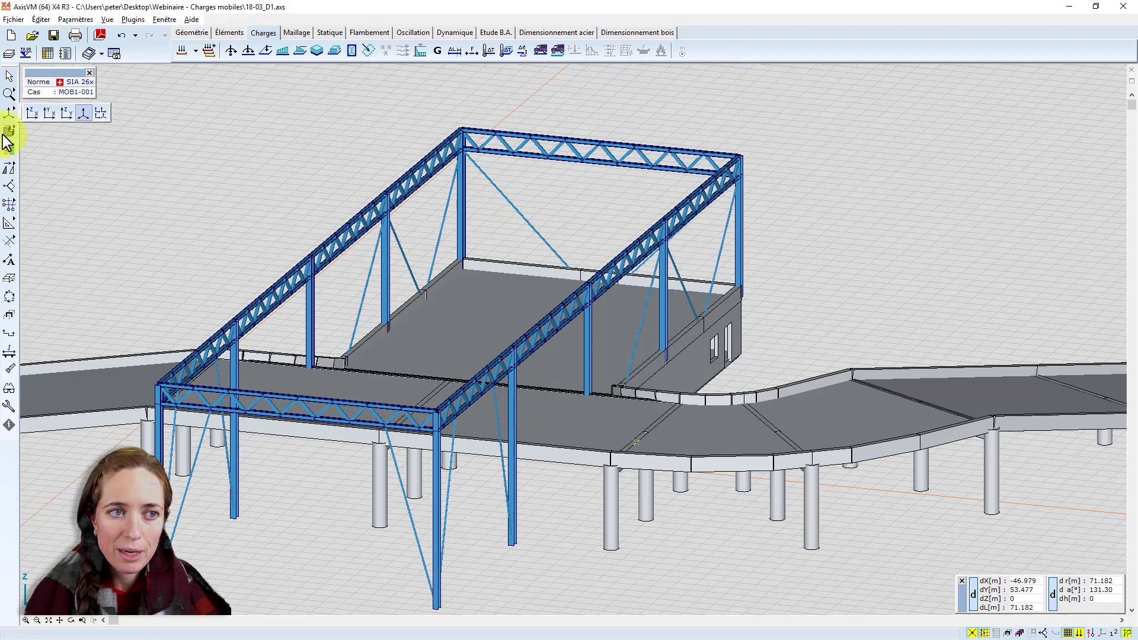
- Display the model as wireframe so the moving load on the truss can be viewed
{"action": "mouse_move", "coordinate": [9, 131]}
{"action": "left_click", "coordinate": [83, 132]}
{"action": "middle_click_drag", "start_coordinate": [320, 194], "coordinate": [233, 203]}
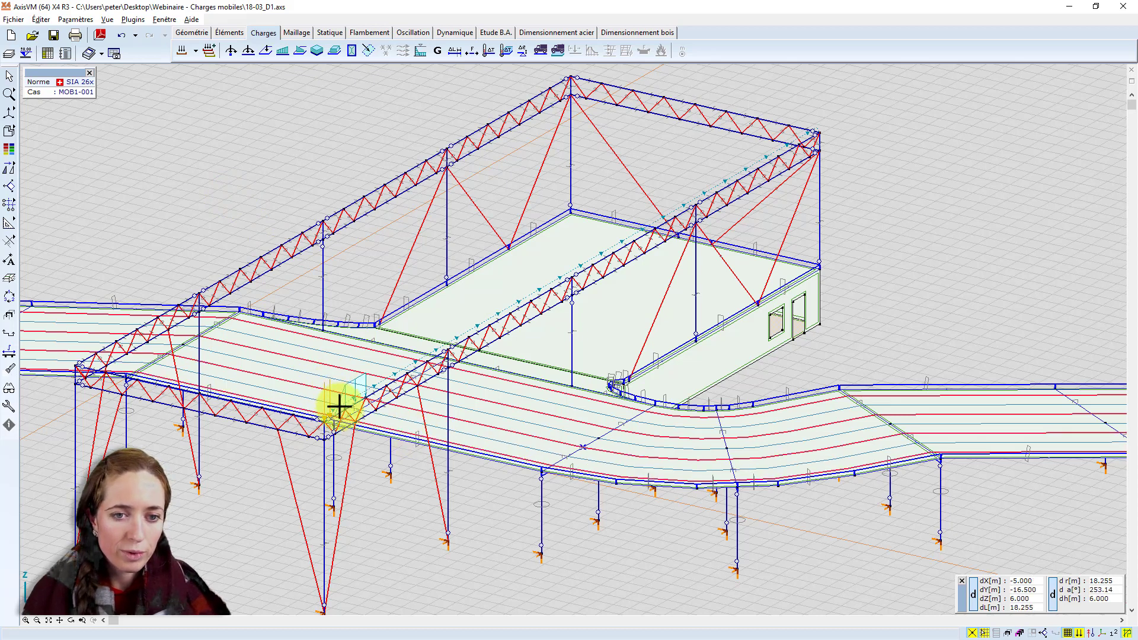
- Step through load cases MOB1-001 to MOB1-010 and examine the moving load's positions along the truss
{"action": "mouse_move", "coordinate": [357, 387]}
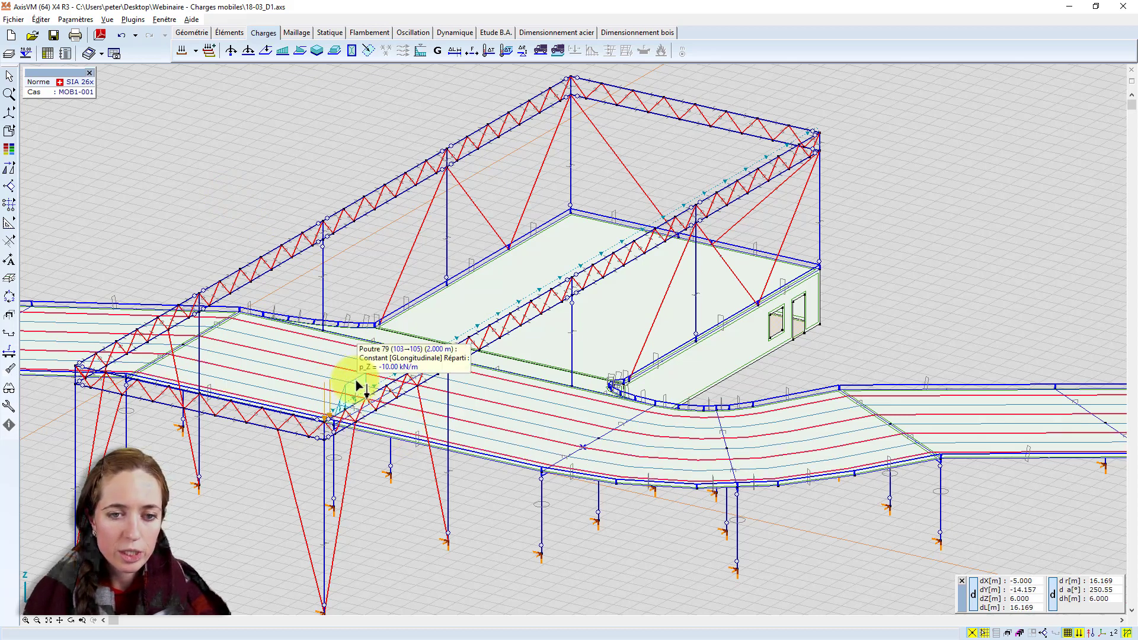
{"action": "key", "text": "Down"}
{"action": "key", "text": "Down"}
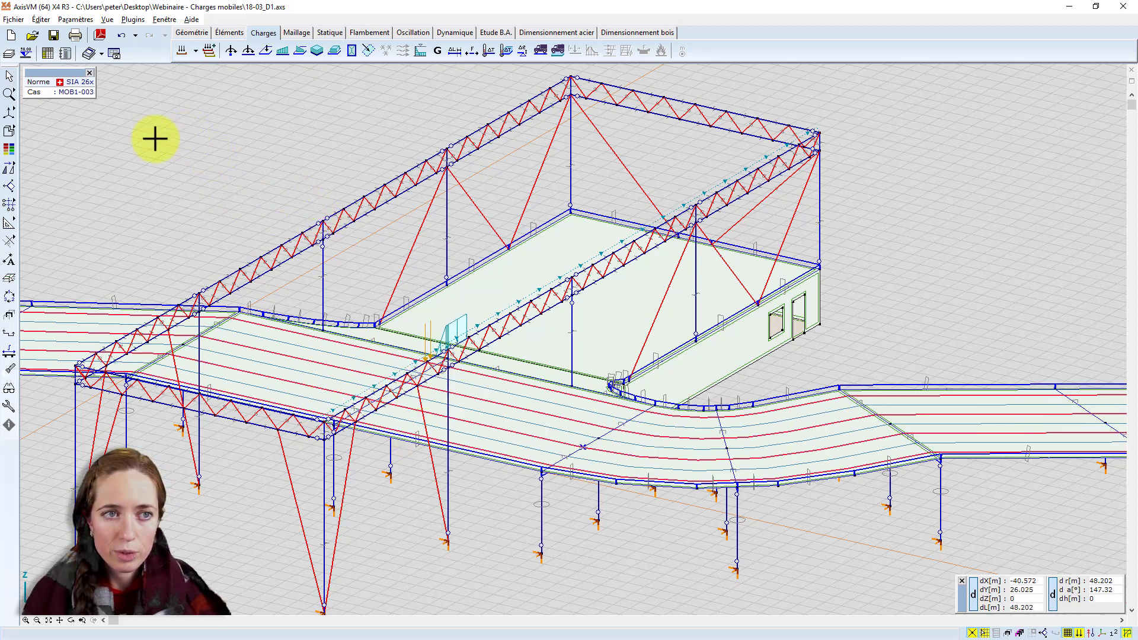
{"action": "key", "text": "Down"}
{"action": "key", "text": "Down"}
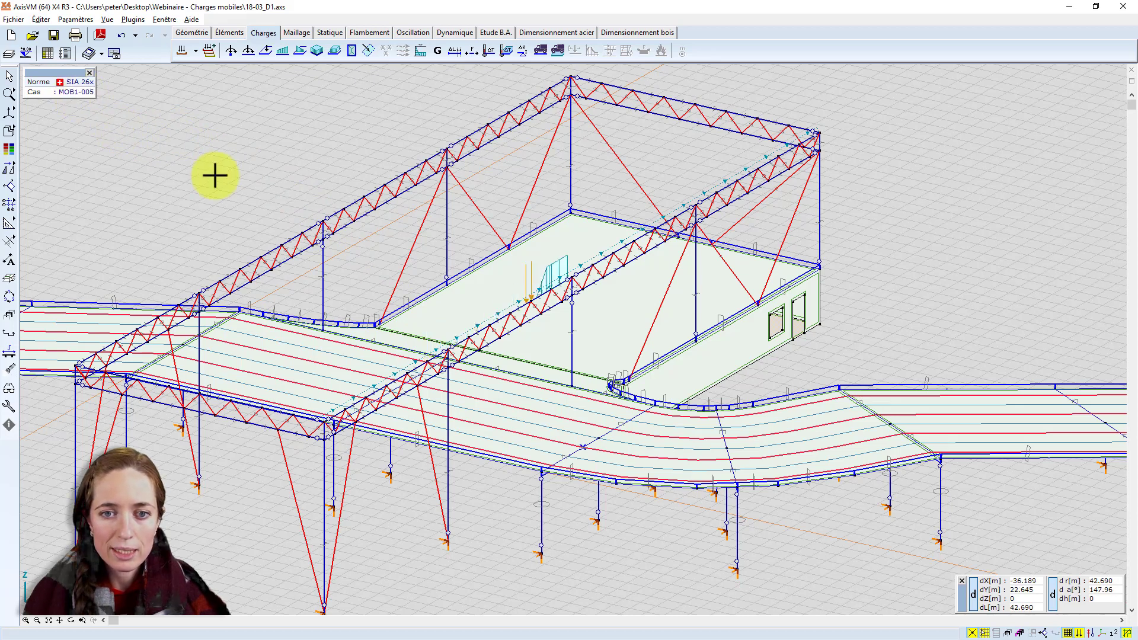
{"action": "key", "text": "Down"}
{"action": "key", "text": "Down"}
{"action": "key", "text": "Down"}
{"action": "key", "text": "Down"}
{"action": "key", "text": "Down"}
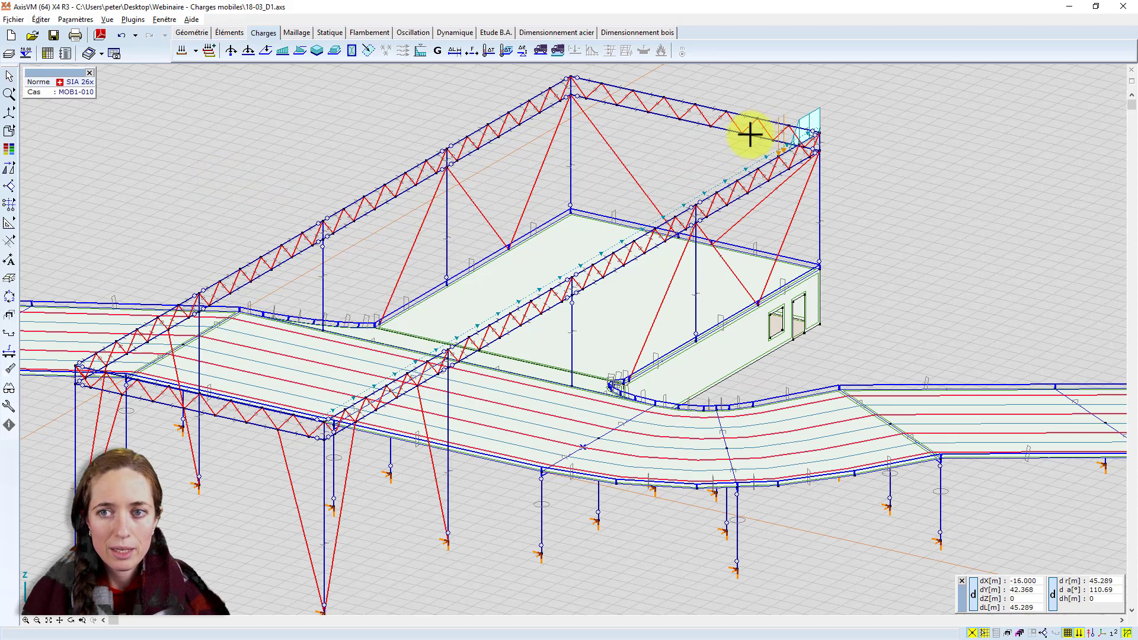
- Reopen the moving load on the truss, switch its path to round-trip travel, and validate the change
{"action": "double_click", "coordinate": [809, 115]}
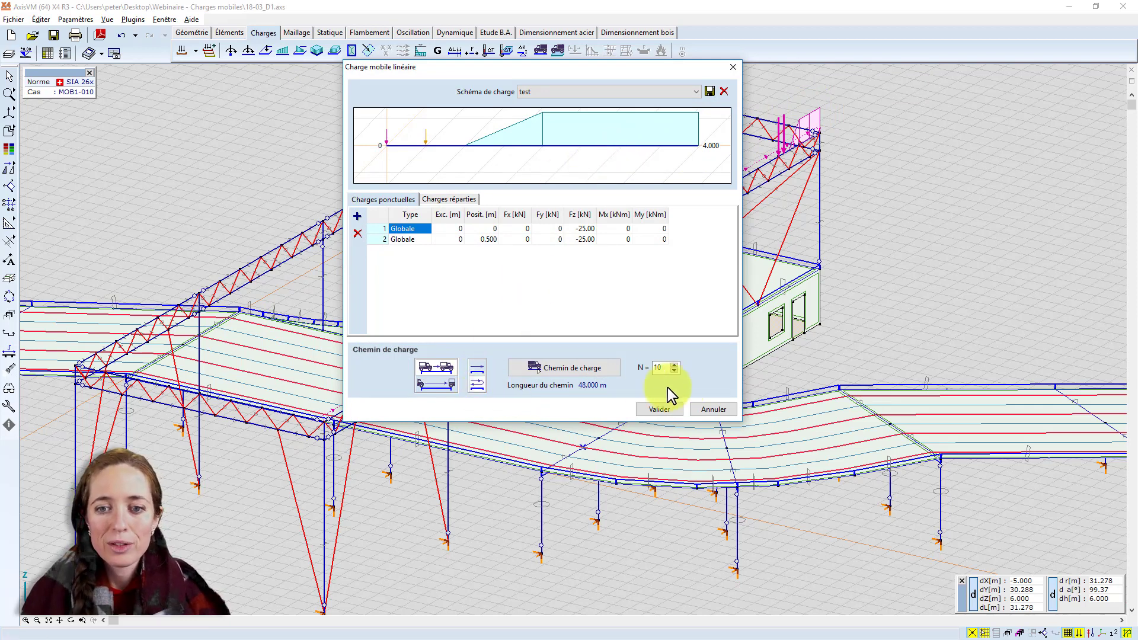
{"action": "left_click", "coordinate": [659, 409]}
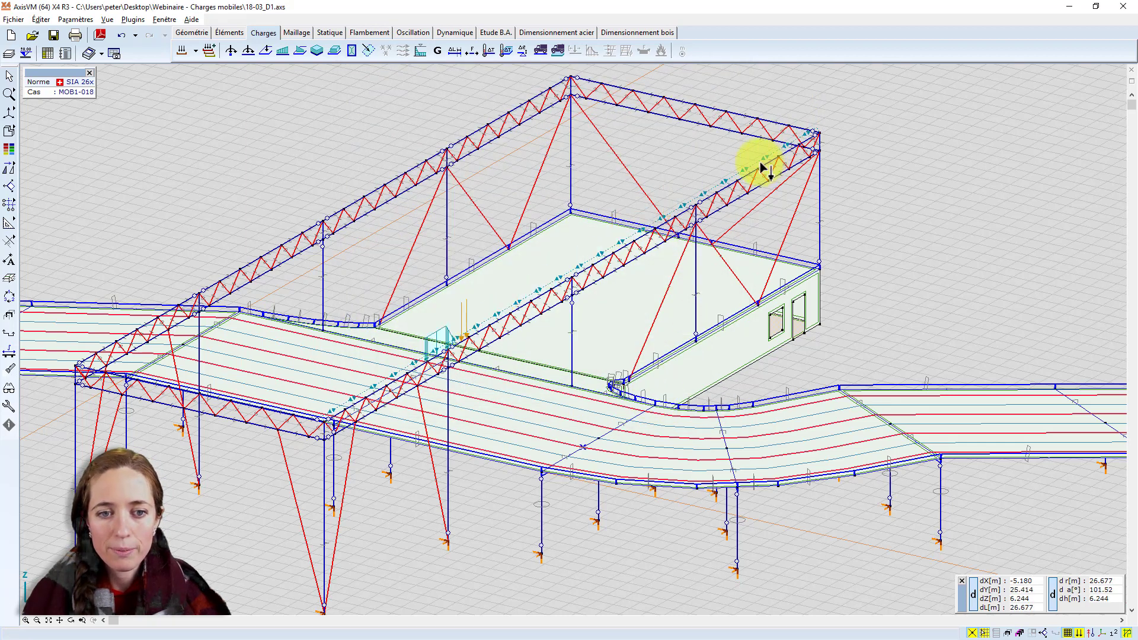
- Return to case MOB1-001 and step through to MOB1-017, examining the load's outward and return positions along the truss
{"action": "mouse_move", "coordinate": [762, 167]}
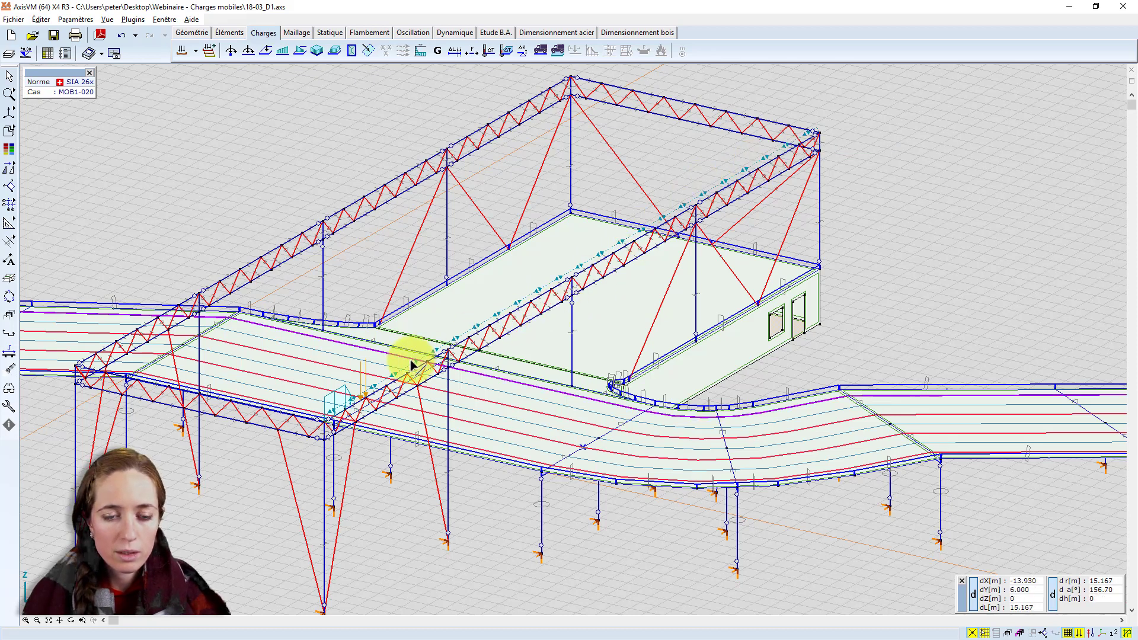
{"action": "left_click", "coordinate": [195, 52]}
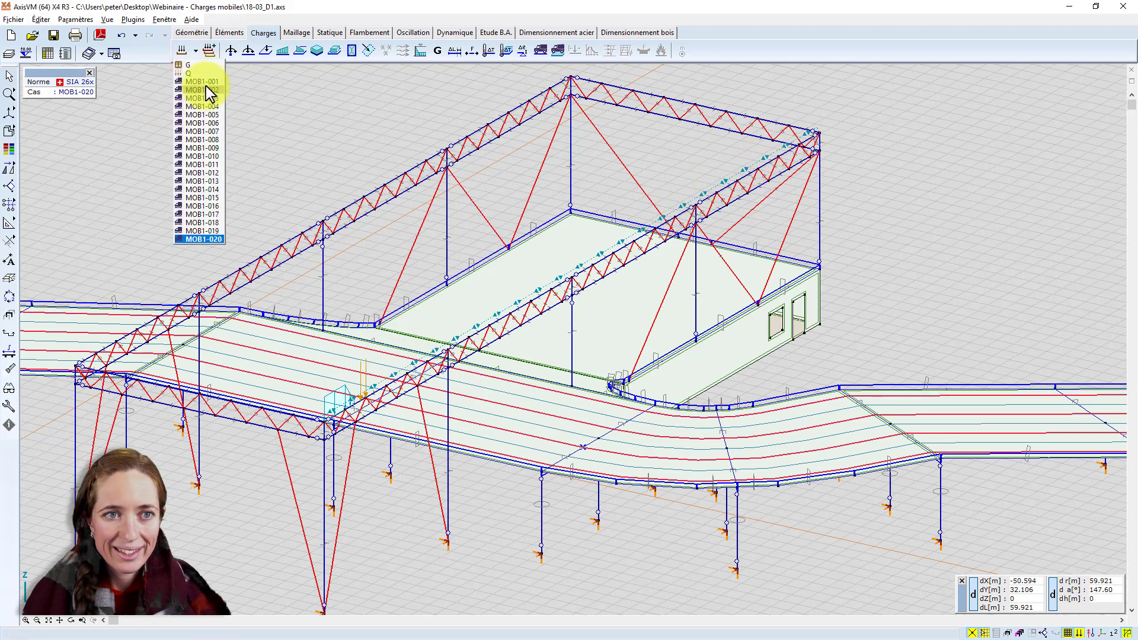
{"action": "left_click", "coordinate": [205, 81]}
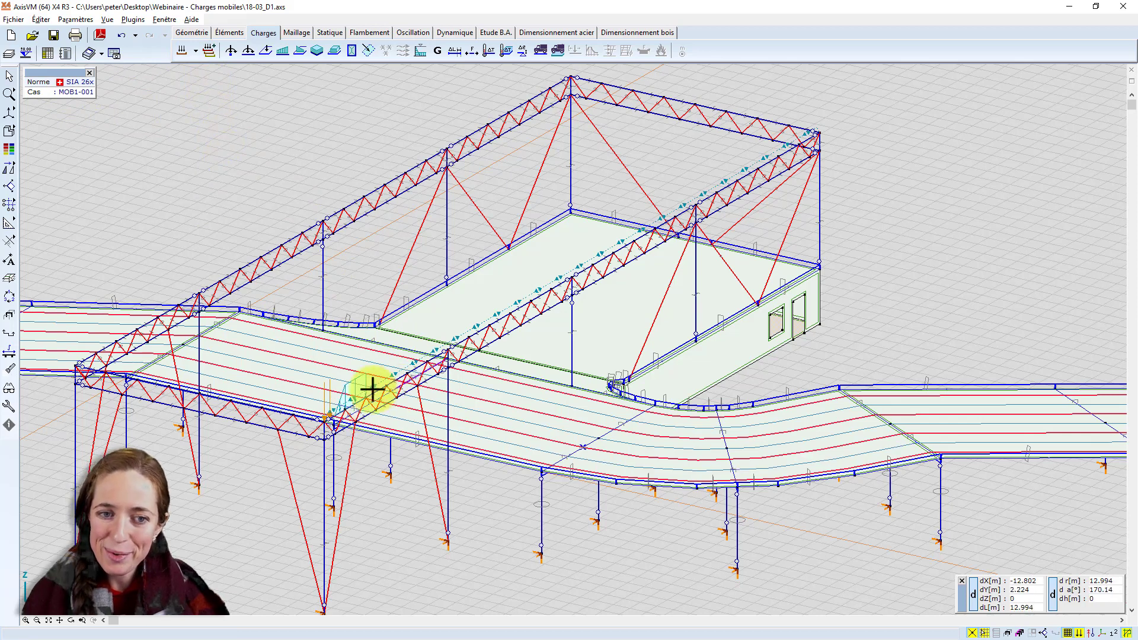
{"action": "key", "text": "Down"}
{"action": "key", "text": "Down"}
{"action": "key", "text": "Down"}
{"action": "key", "text": "Down"}
{"action": "key", "text": "Down"}
{"action": "key", "text": "Down"}
{"action": "key", "text": "Down"}
{"action": "key", "text": "Down"}
{"action": "key", "text": "Down"}
{"action": "key", "text": "Down"}
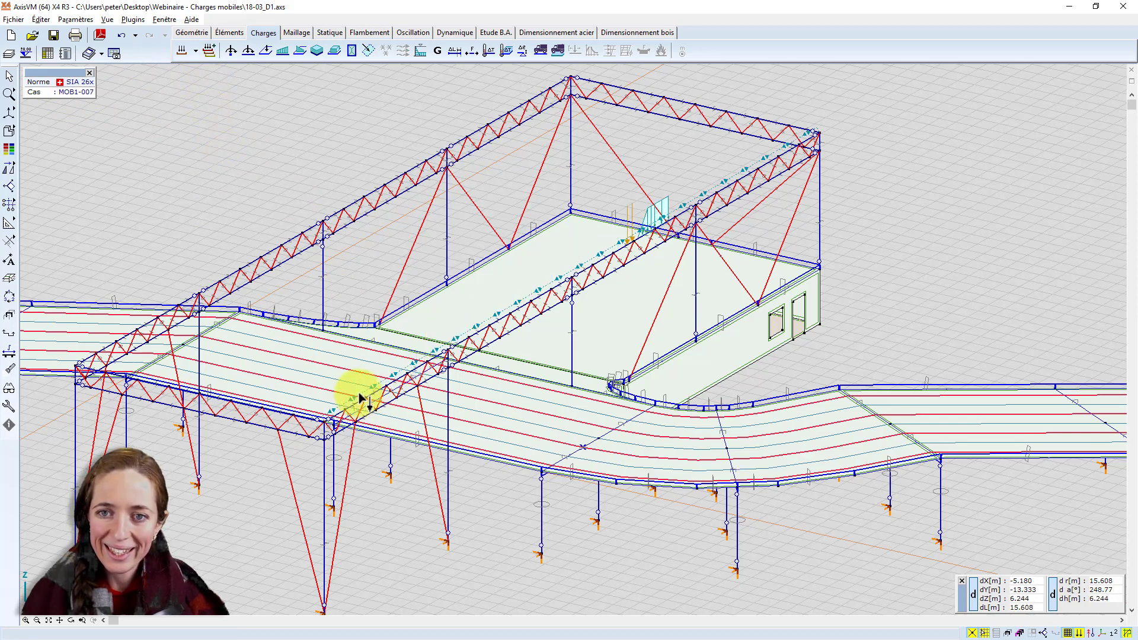
{"action": "key", "text": "Down"}
{"action": "key", "text": "Down"}
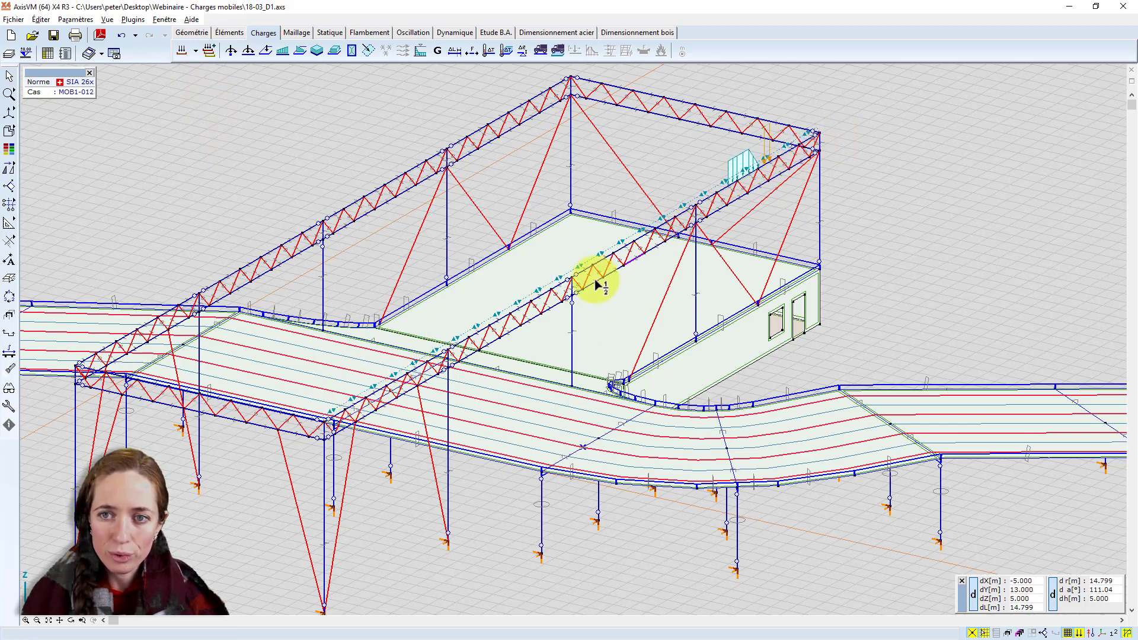
{"action": "key", "text": "Down"}
{"action": "key", "text": "Down"}
{"action": "key", "text": "Down"}
{"action": "key", "text": "Down"}
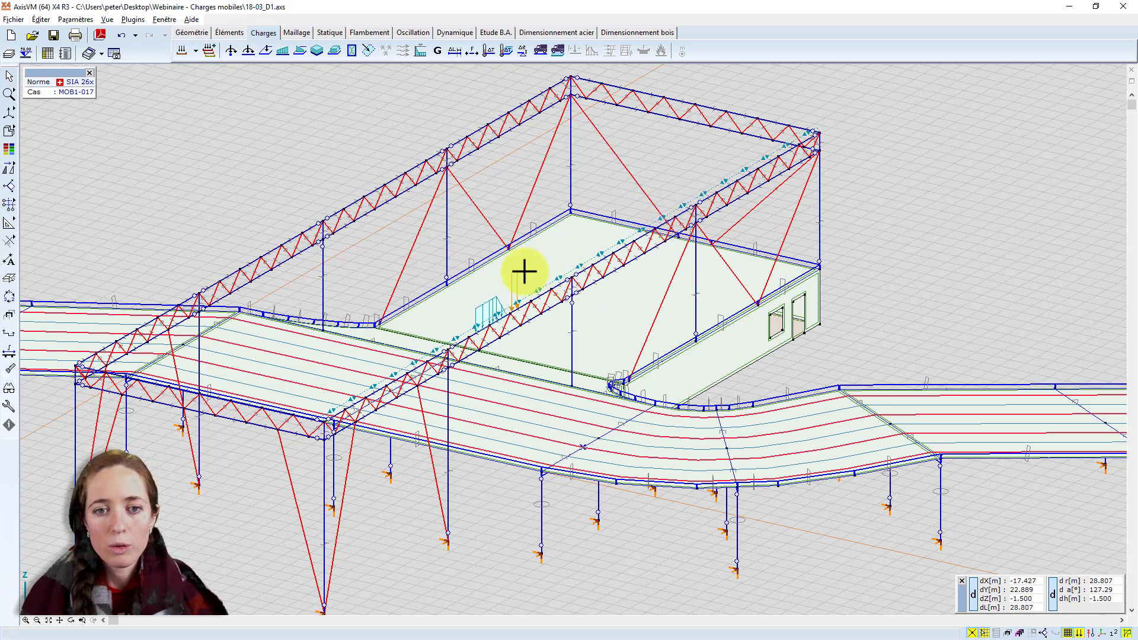
- Reopen the moving load on the truss, set its path back to one-way travel, and validate the change
{"action": "double_click", "coordinate": [503, 302]}
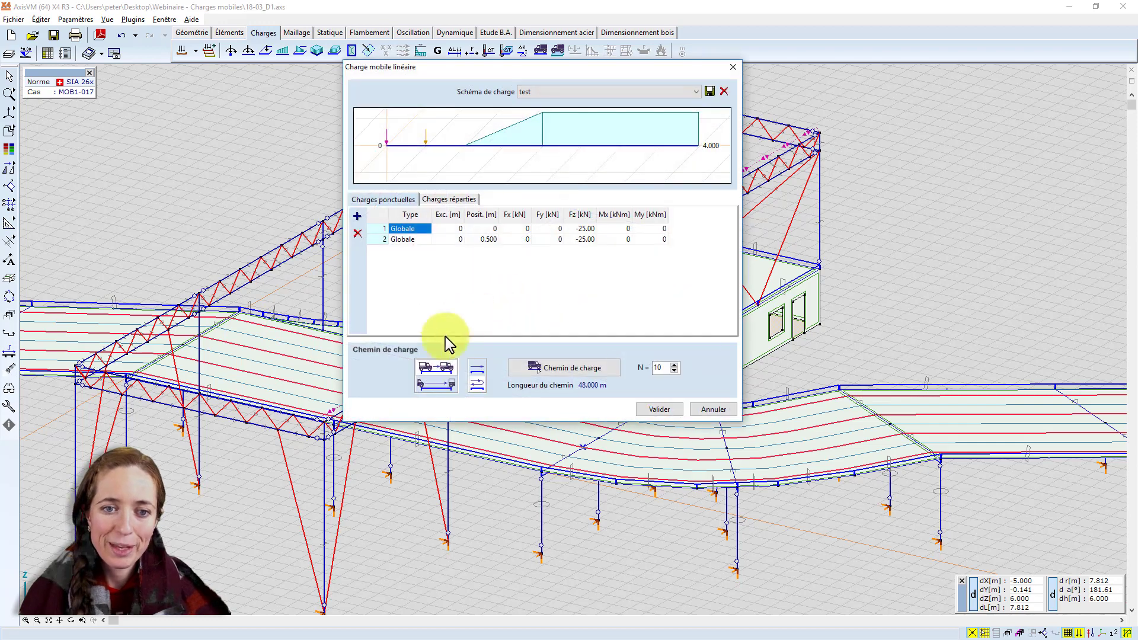
{"action": "left_click", "coordinate": [659, 409]}
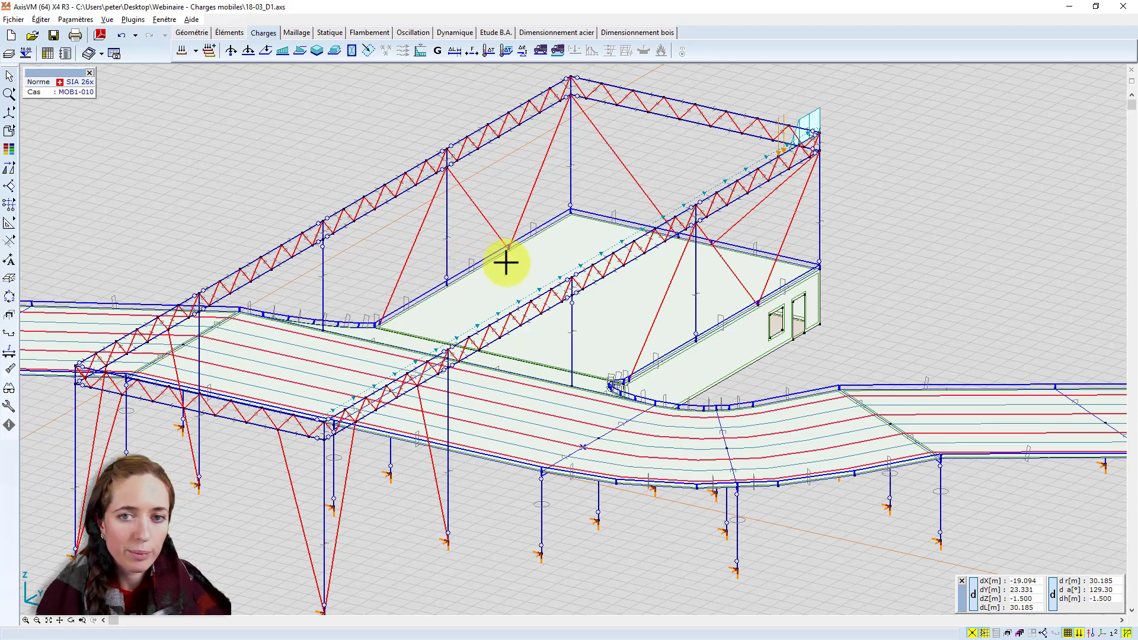
{"action": "mouse_move", "coordinate": [506, 262]}
{"action": "middle_mouse_down", "text": "alt"}
{"action": "mouse_move", "coordinate": [497, 253]}
{"action": "mouse_move", "coordinate": [502, 262]}
{"action": "middle_mouse_up", "text": "alt"}
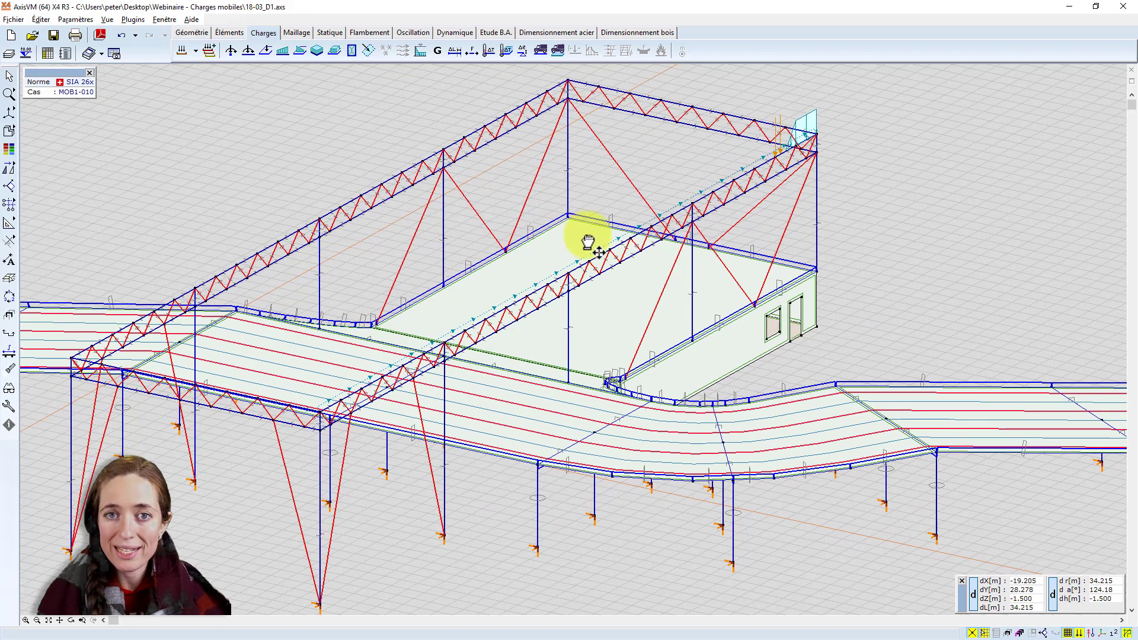
{"action": "middle_click_drag", "start_coordinate": [588, 241], "coordinate": [594, 246]}
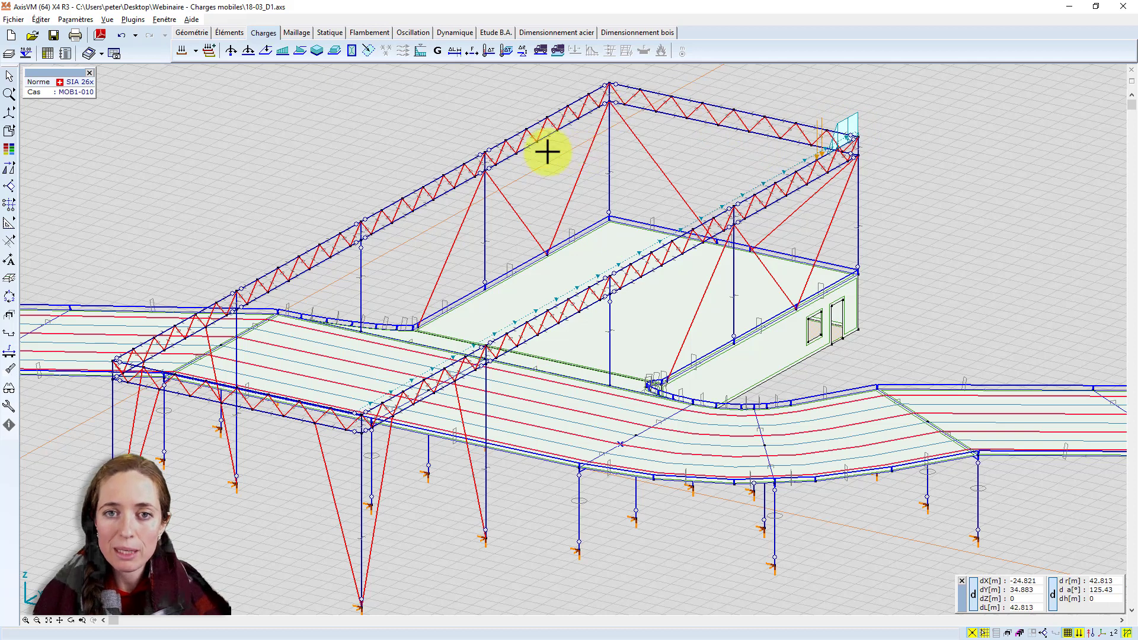
{"action": "left_click", "coordinate": [196, 53]}
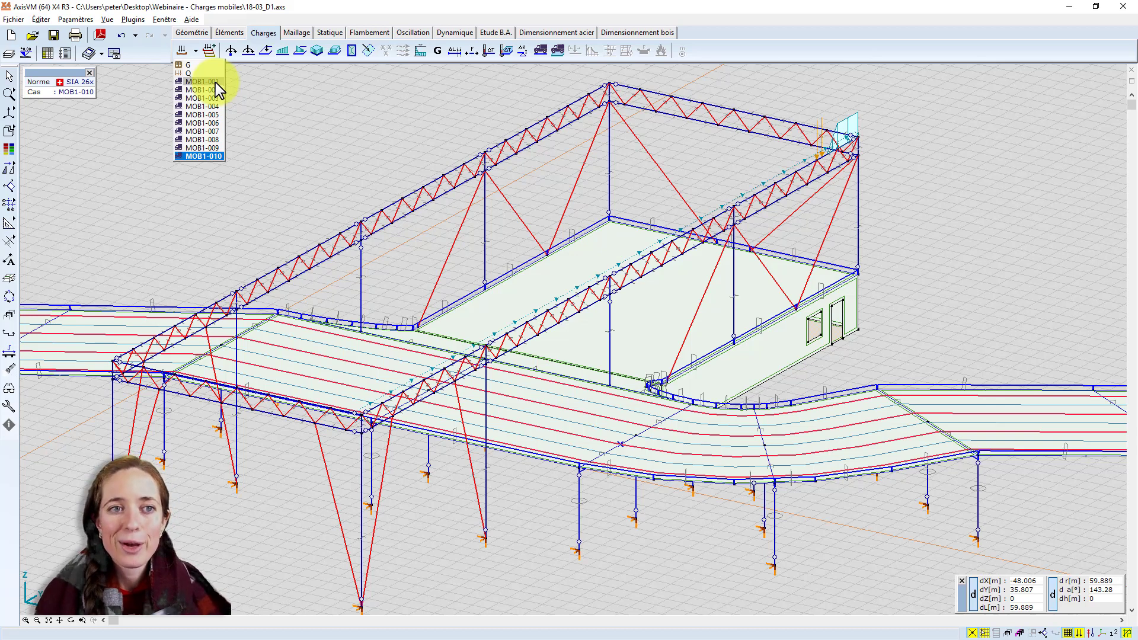
{"action": "left_click", "coordinate": [456, 90]}
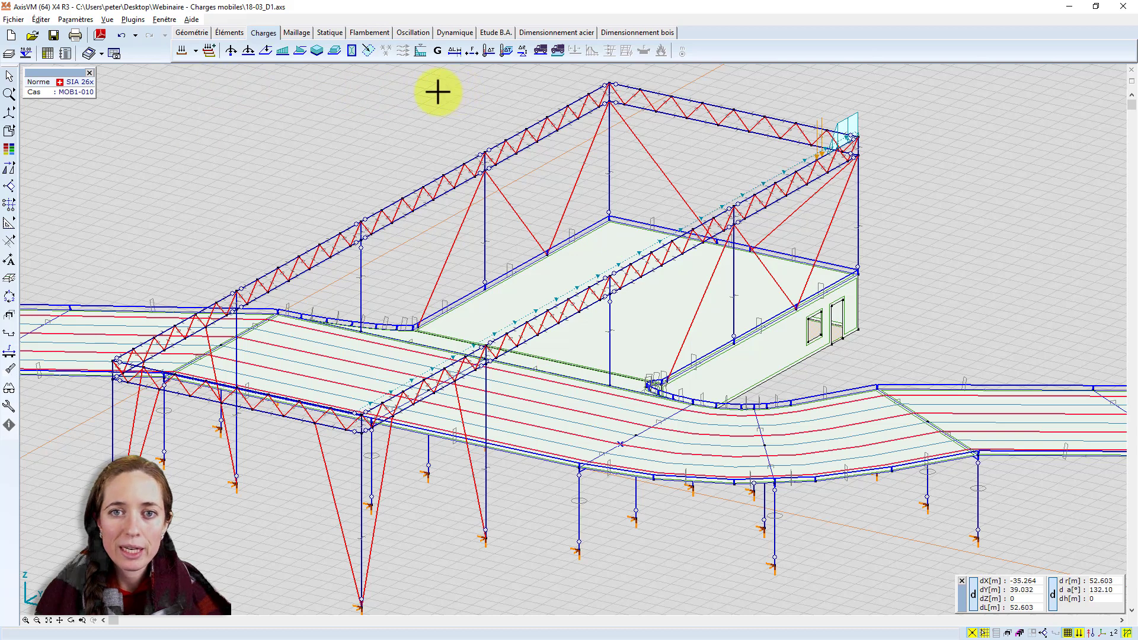
- Start a second linear moving load using the saved load scheme "test" with N = 10 positions
{"action": "middle_click_drag", "start_coordinate": [438, 95], "coordinate": [438, 108]}
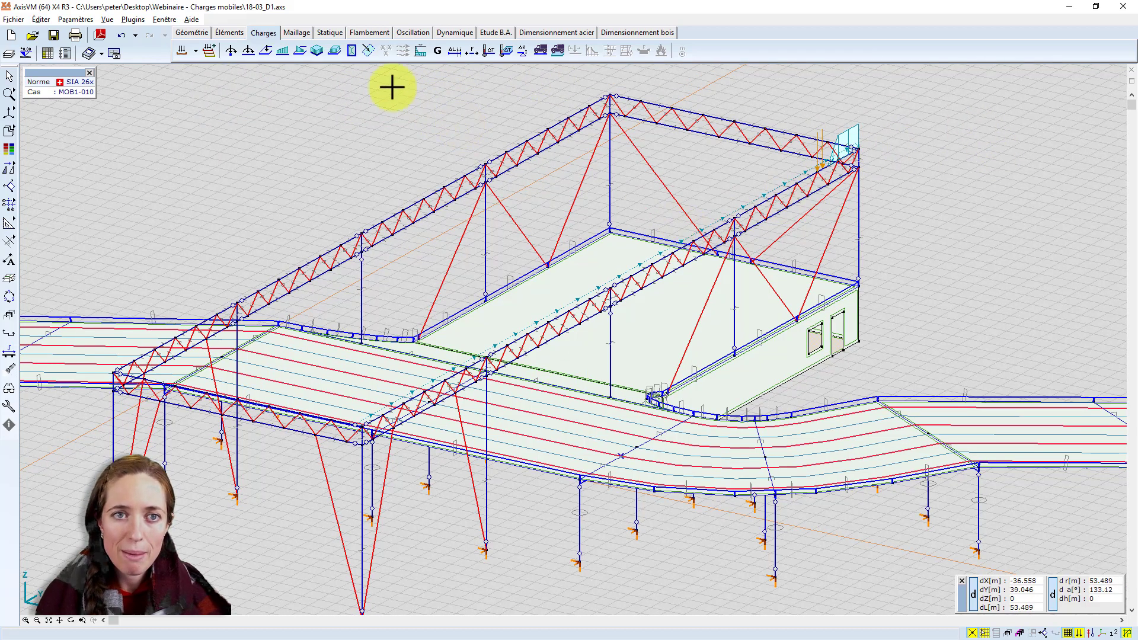
{"action": "left_click", "coordinate": [539, 55]}
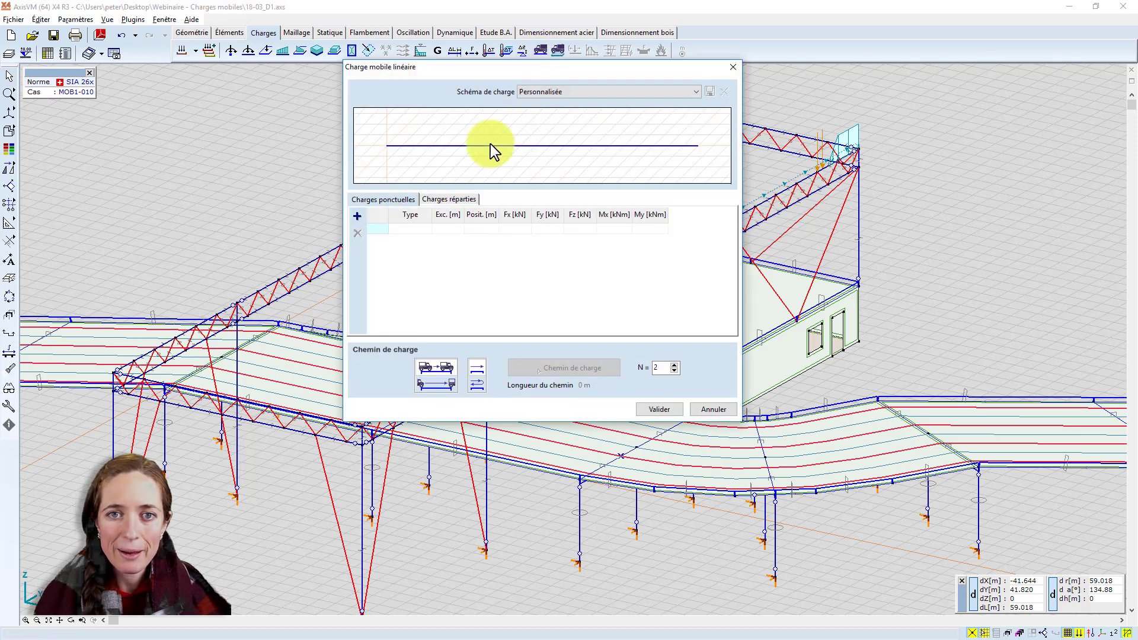
{"action": "left_click", "coordinate": [535, 91]}
{"action": "left_click", "coordinate": [536, 115]}
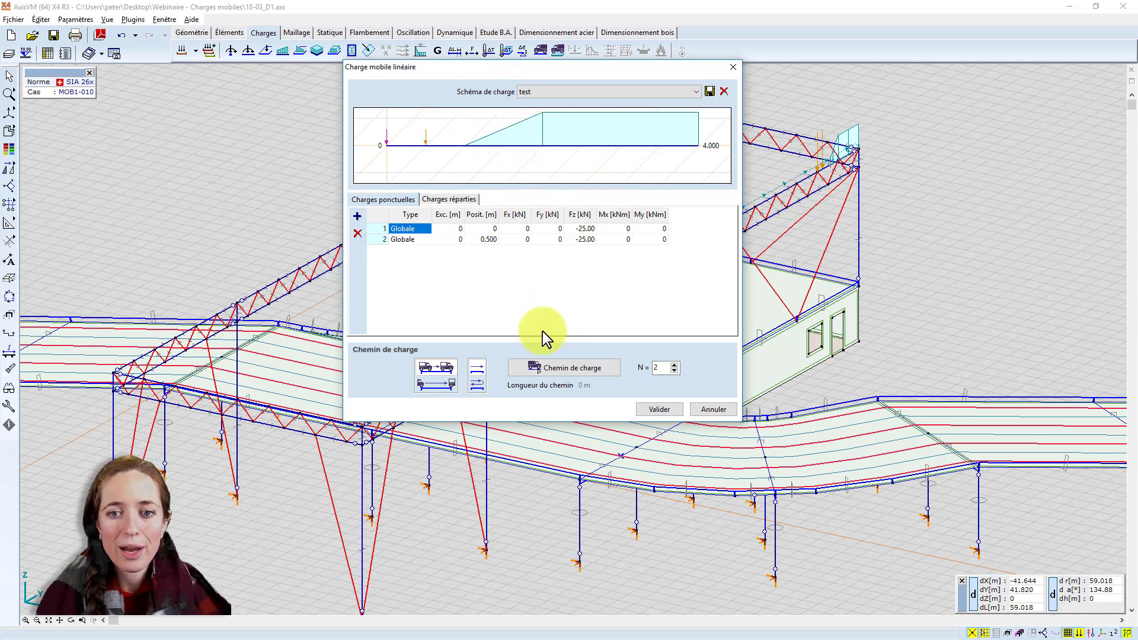
{"action": "double_click", "coordinate": [656, 367]}
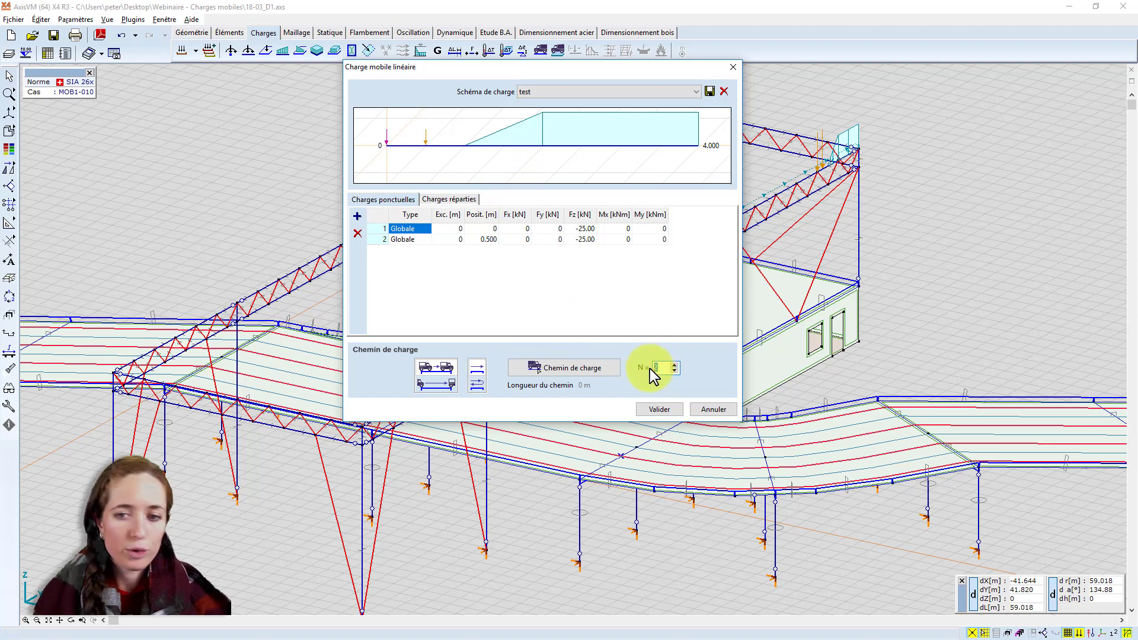
- Define the load path along the top chord of the parallel unloaded truss, starting at the end above the road deck, and validate the load
{"action": "left_click", "coordinate": [579, 367]}
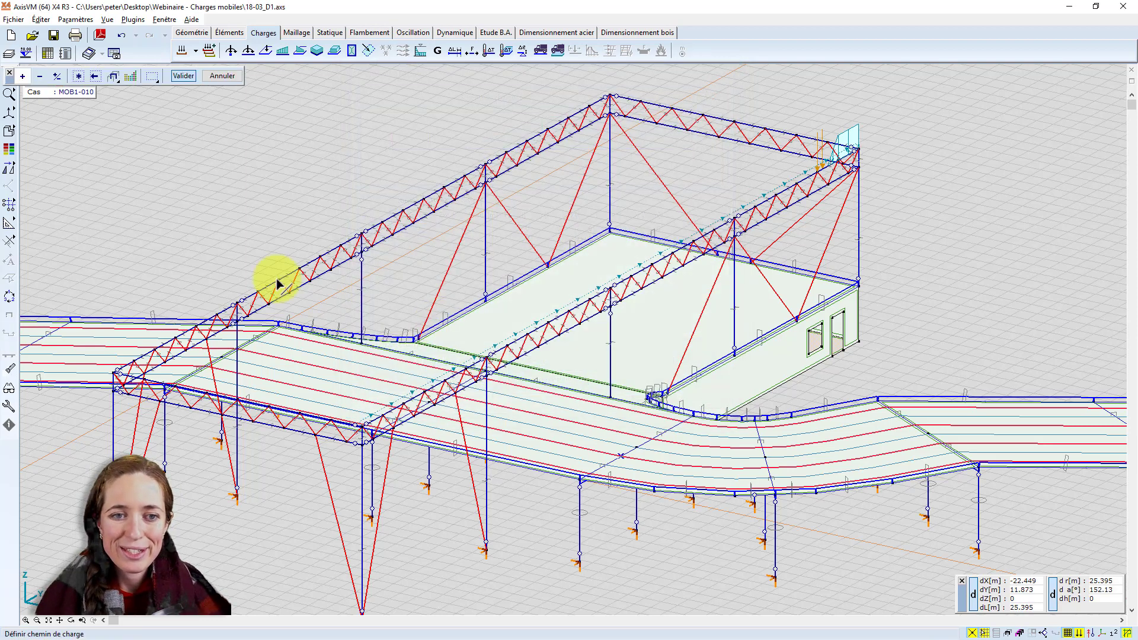
{"action": "left_click", "coordinate": [42, 117]}
{"action": "scroll", "coordinate": [450, 268], "scroll_direction": "up", "scroll_amount": 2}
{"action": "left_click_drag", "start_coordinate": [442, 267], "coordinate": [455, 281]}
{"action": "middle_click_drag", "start_coordinate": [467, 201], "coordinate": [244, 178]}
{"action": "left_click", "coordinate": [184, 75]}
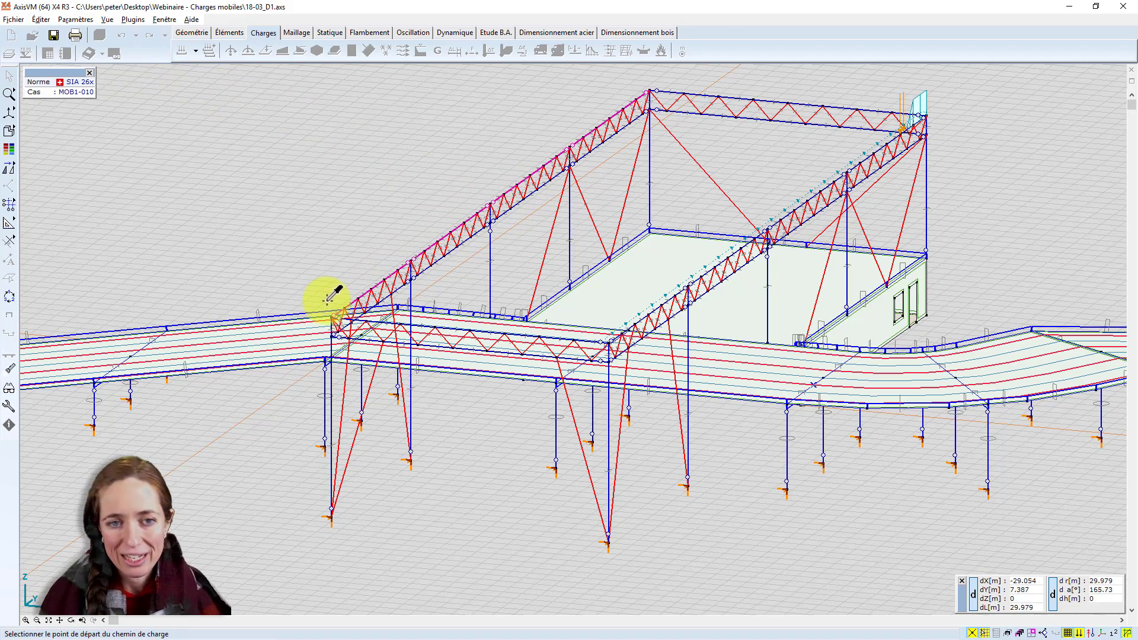
{"action": "middle_click_drag", "start_coordinate": [356, 290], "coordinate": [320, 277], "text": "alt"}
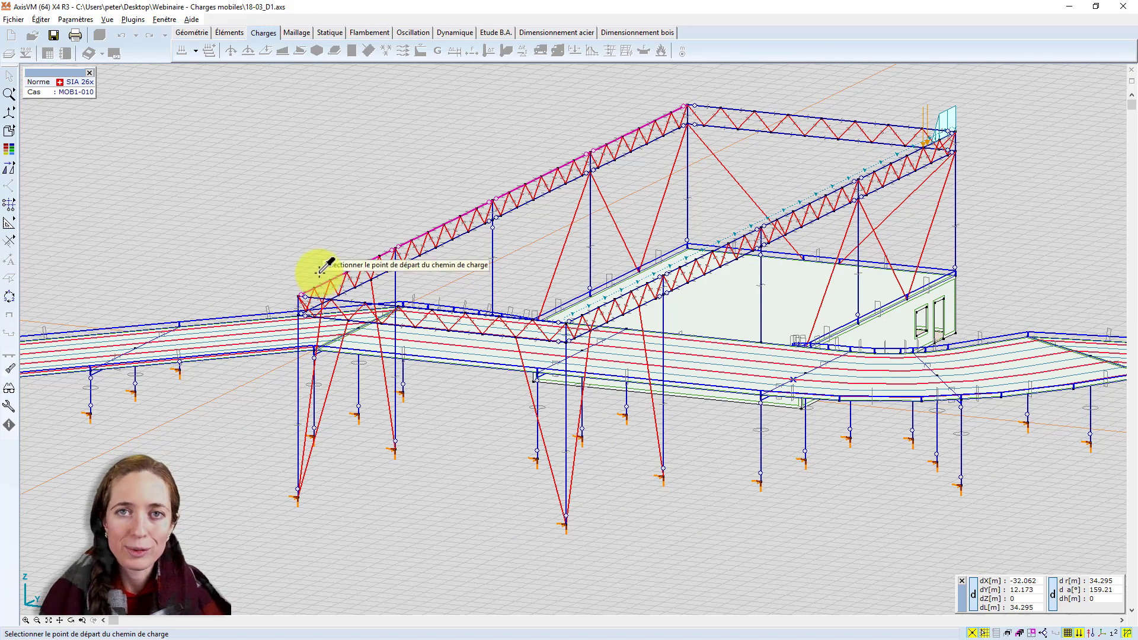
{"action": "left_click", "coordinate": [299, 296]}
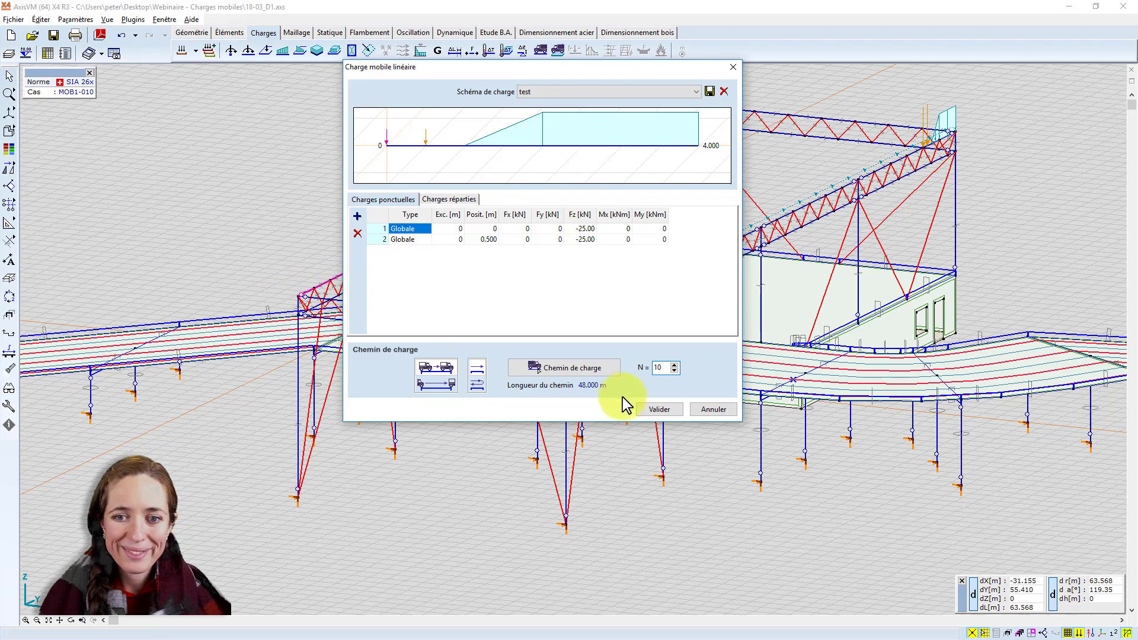
{"action": "left_click", "coordinate": [659, 410]}
- Step back and forth through cases MOB1-001 to MOB1-010 and examine the two moving loads' positions along the parallel trusses
{"action": "middle_click_drag", "start_coordinate": [584, 190], "coordinate": [469, 244]}
{"action": "left_click", "coordinate": [192, 54]}
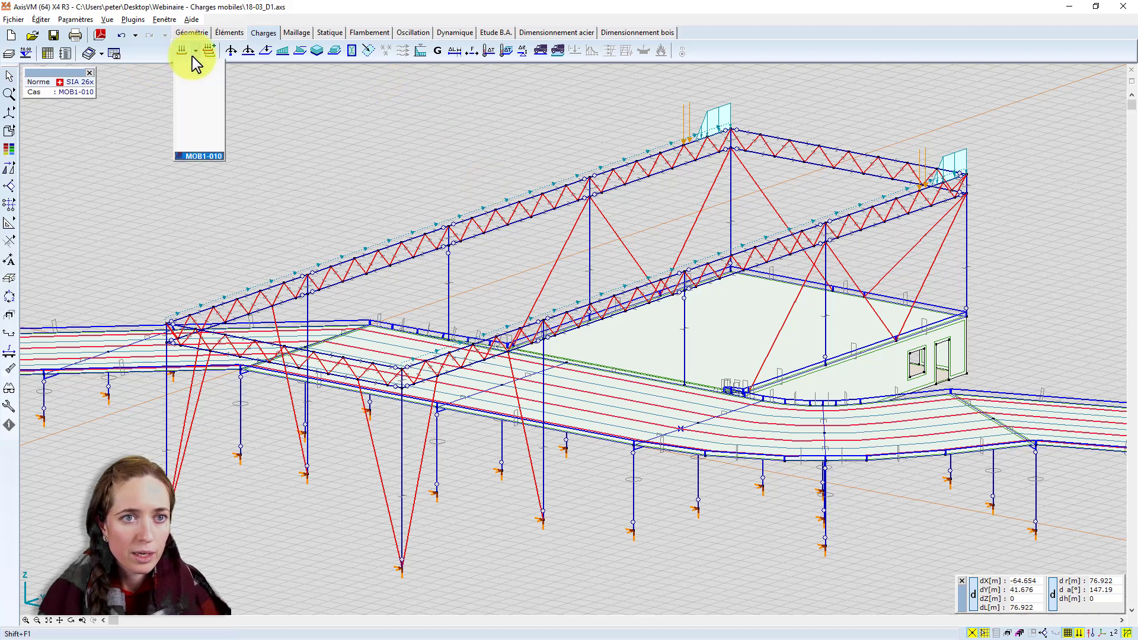
{"action": "left_click", "coordinate": [191, 82]}
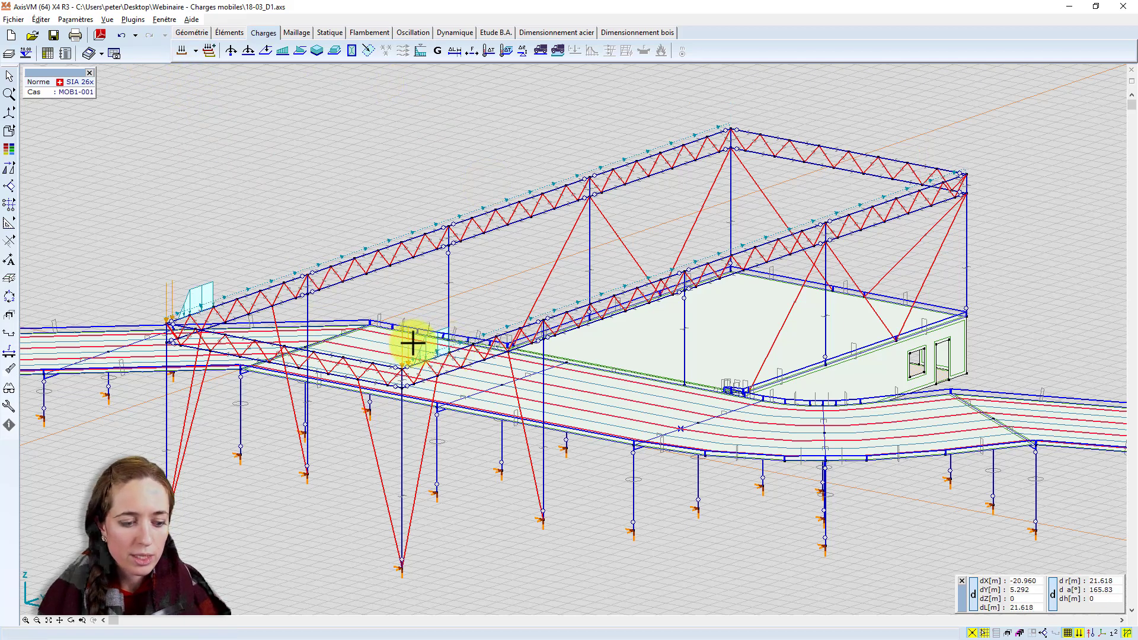
{"action": "key", "text": "Down"}
{"action": "key", "text": "Down"}
{"action": "key", "text": "Down"}
{"action": "key", "text": "Down"}
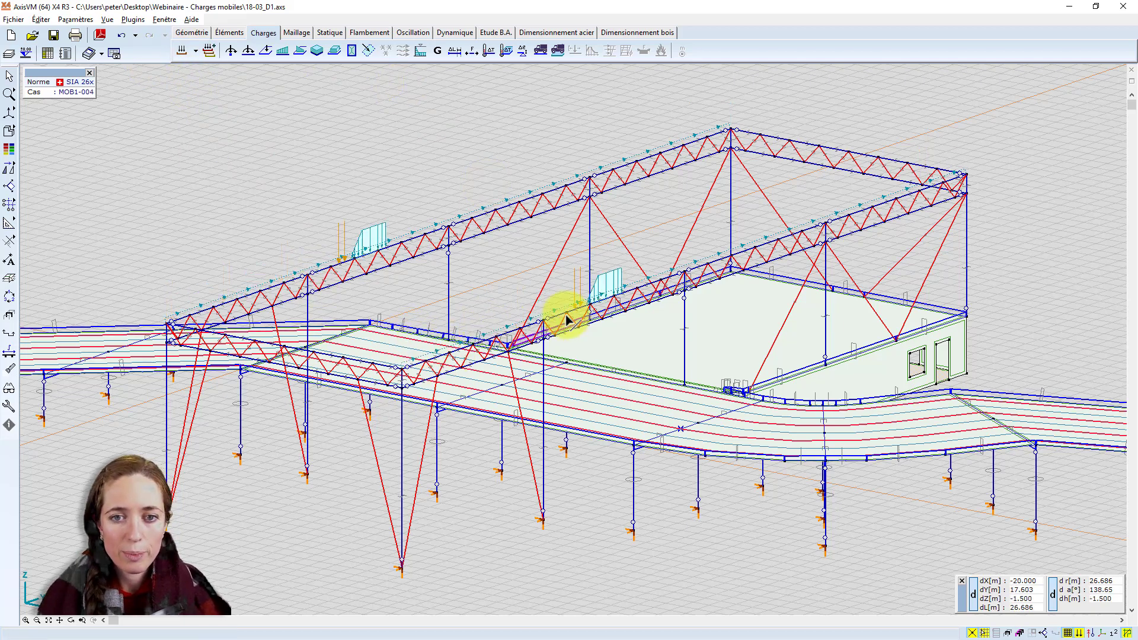
{"action": "key", "text": "Down"}
{"action": "key", "text": "Down"}
{"action": "key", "text": "Down"}
{"action": "key", "text": "Down"}
{"action": "key", "text": "Down"}
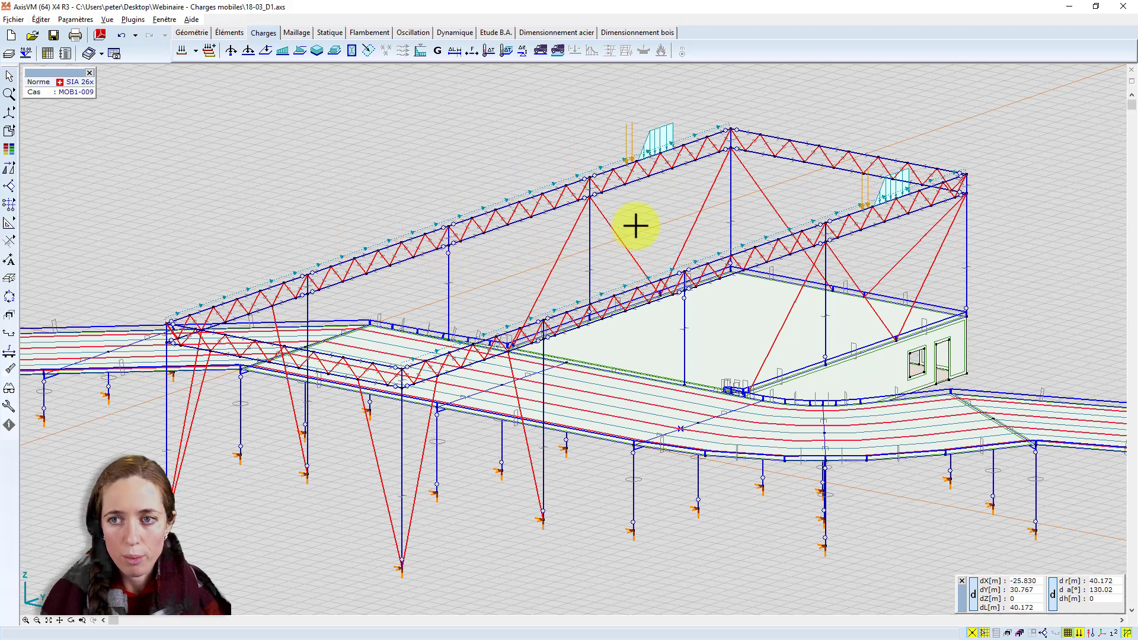
{"action": "key", "text": "Up"}
{"action": "key", "text": "Up"}
{"action": "key", "text": "Up"}
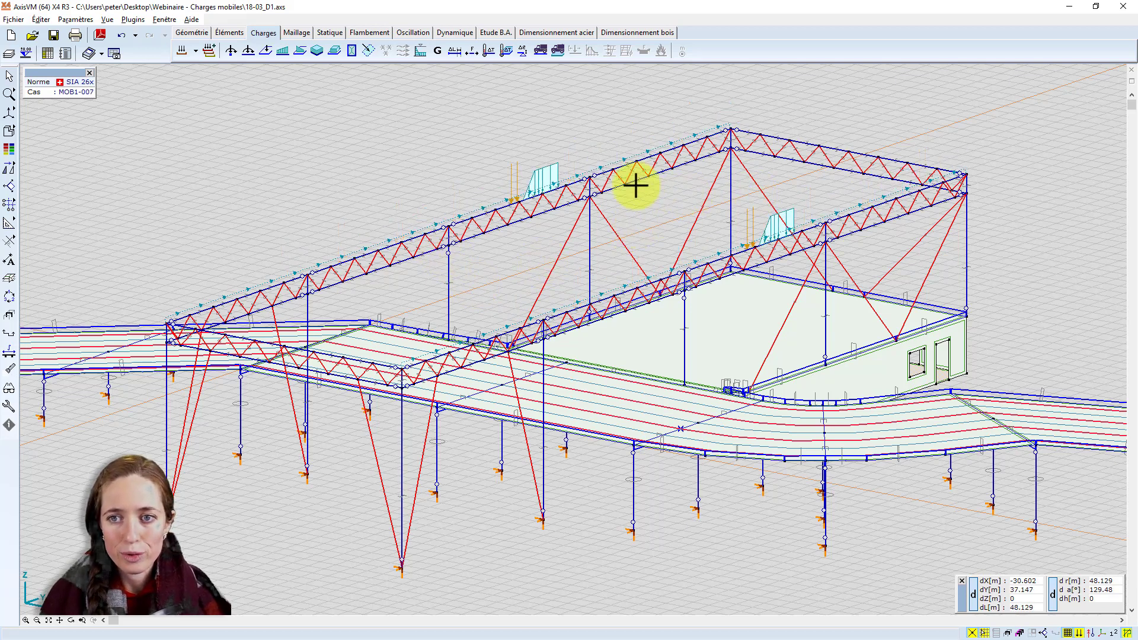
{"action": "key", "text": "Down"}
{"action": "key", "text": "Down"}
{"action": "key", "text": "Down"}
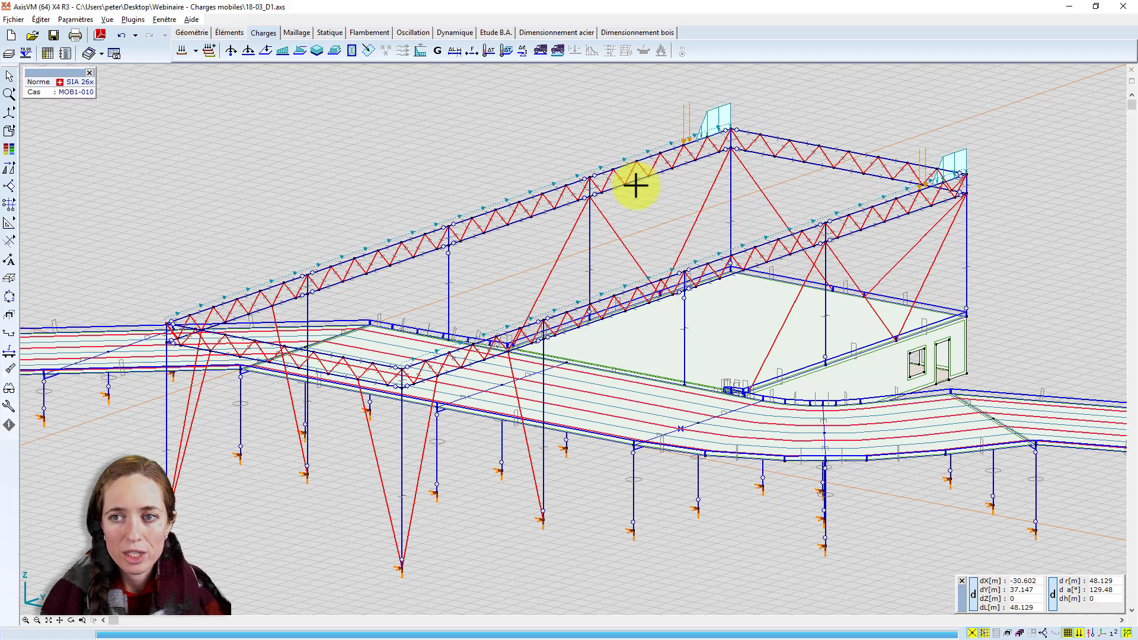
{"action": "key", "text": "Up"}
{"action": "scroll", "coordinate": [627, 247], "scroll_direction": "down", "scroll_amount": 1}
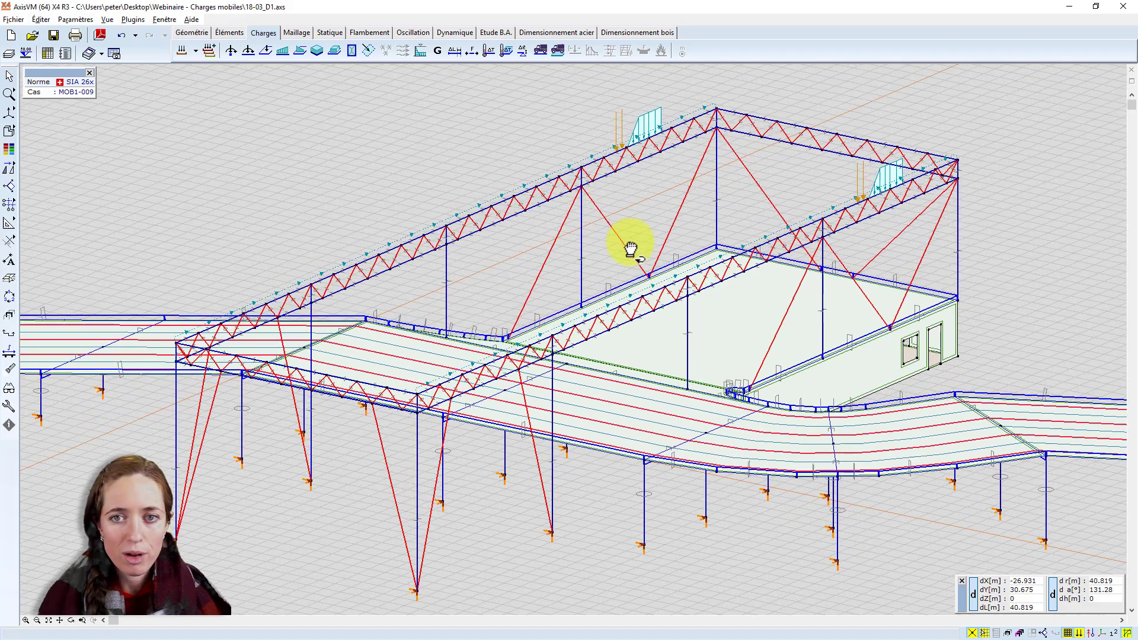
{"action": "scroll", "coordinate": [627, 241], "scroll_direction": "down", "scroll_amount": 1}
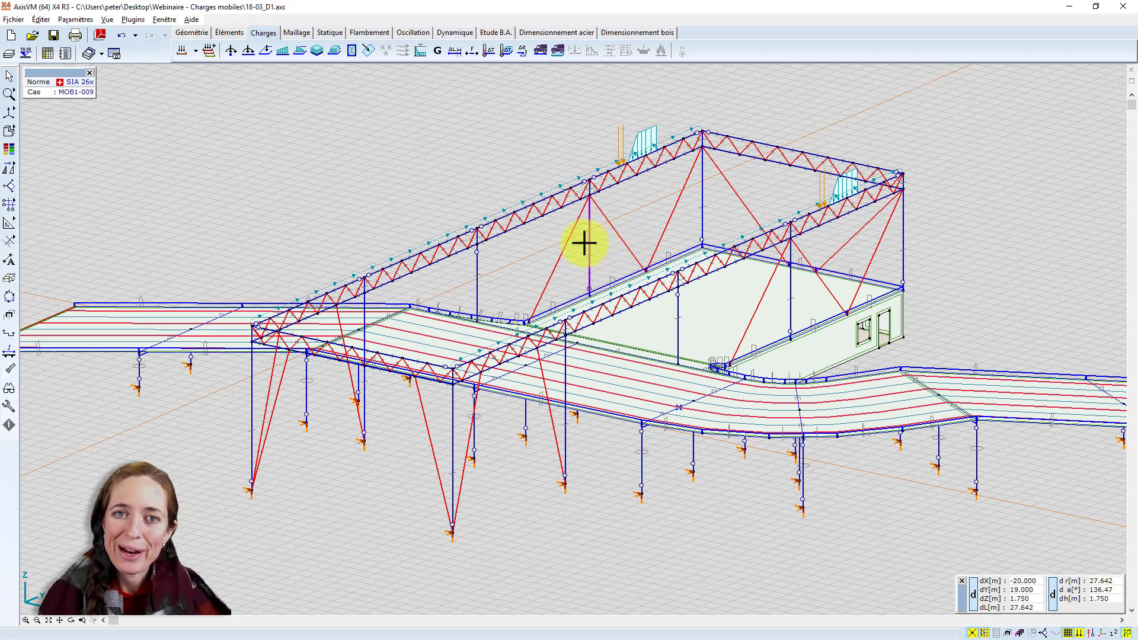
- Delete the CHARGE MOBILE1 load group with all its moving load cases and validate the load groups
{"action": "left_click", "coordinate": [182, 51]}
{"action": "left_click", "coordinate": [252, 151]}
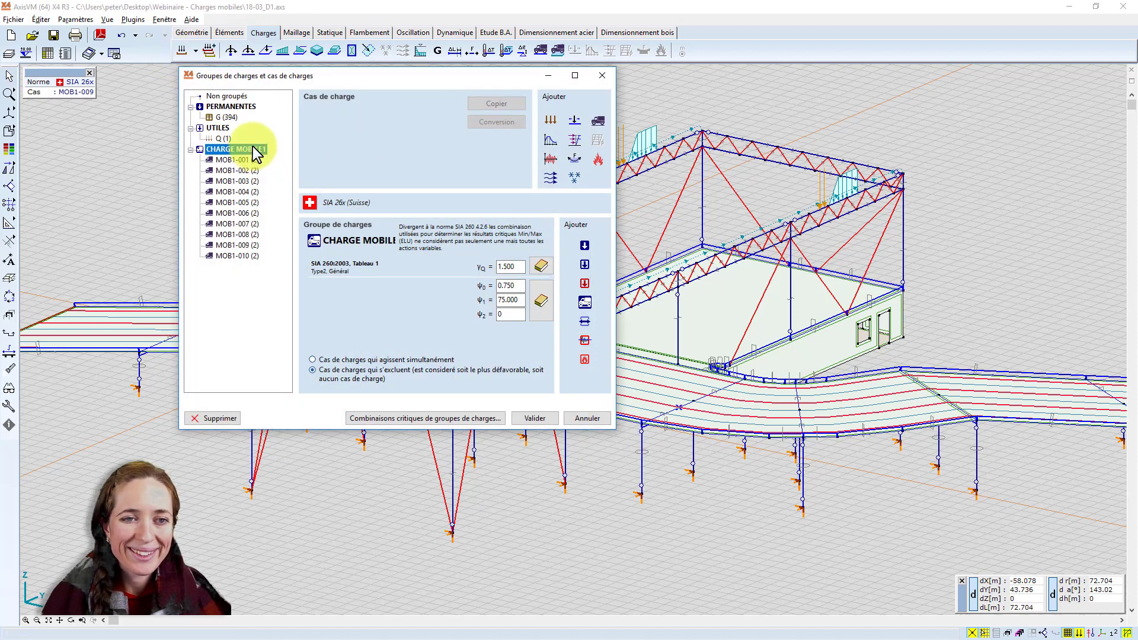
{"action": "key", "text": "Delete"}
{"action": "key", "text": "Return"}
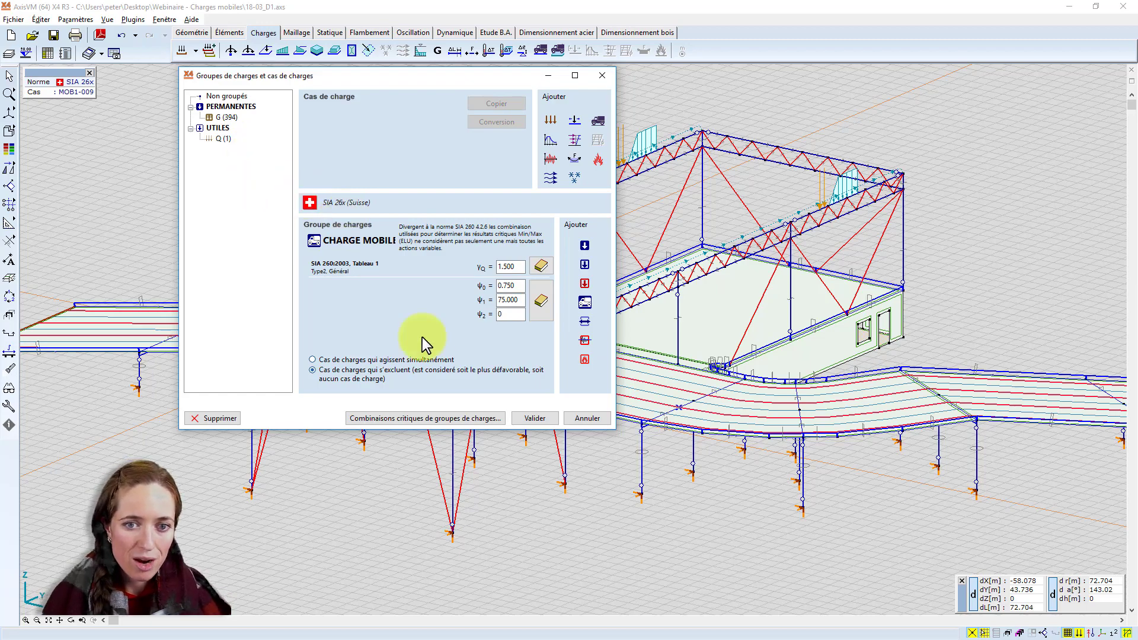
{"action": "left_click", "coordinate": [534, 417]}
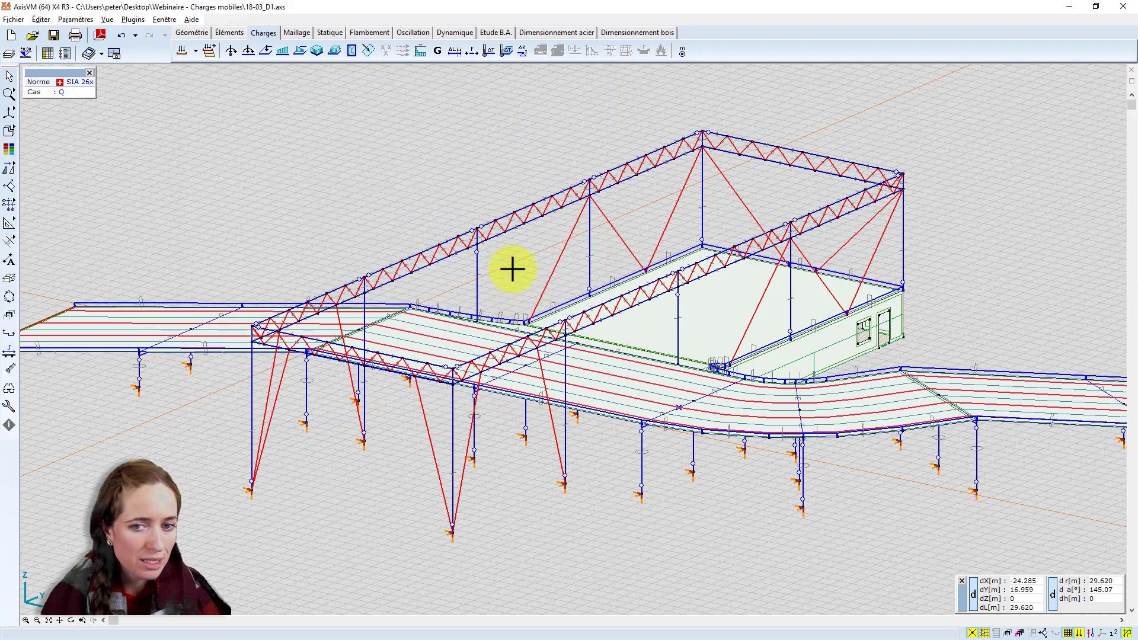
- Limit the displayed model to the C25/30 concrete part so the road deck is fully in view
{"action": "mouse_move", "coordinate": [492, 263]}
{"action": "middle_mouse_down", "text": "alt"}
{"action": "mouse_move", "coordinate": [525, 318]}
{"action": "mouse_move", "coordinate": [552, 252]}
{"action": "mouse_move", "coordinate": [491, 267]}
{"action": "middle_mouse_up", "text": "alt"}
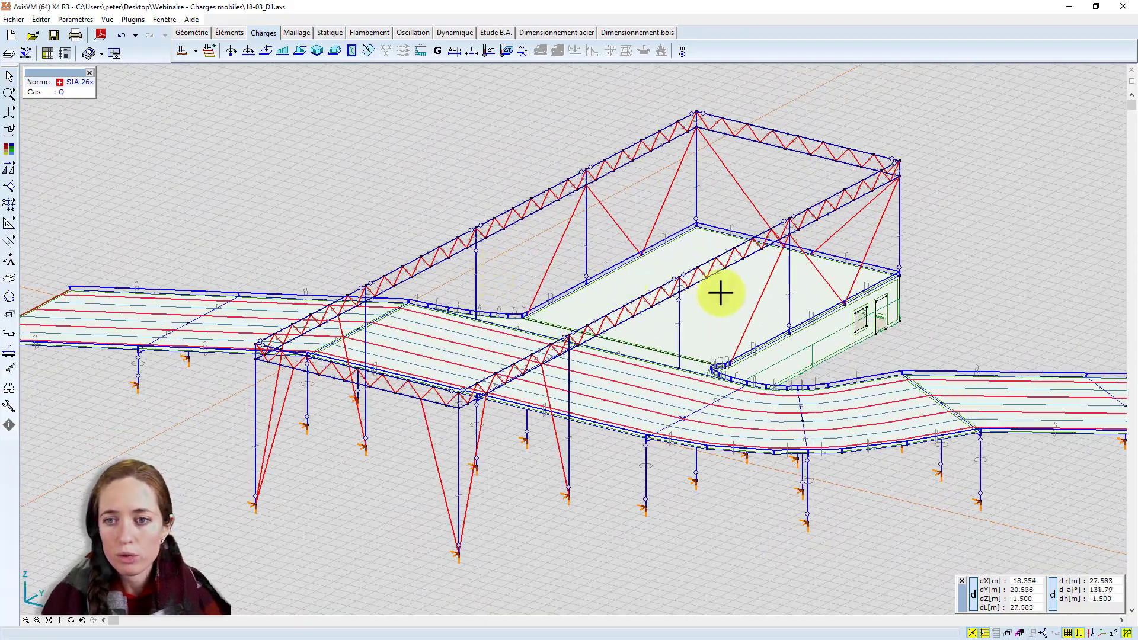
{"action": "left_click", "coordinate": [1008, 632]}
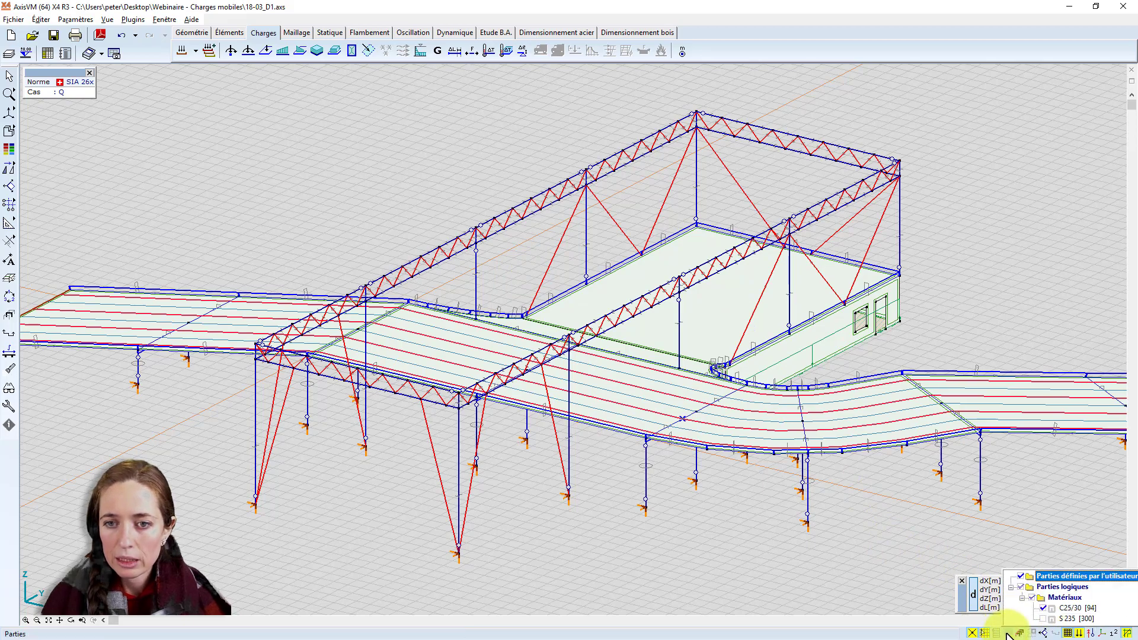
{"action": "left_click", "coordinate": [1067, 608]}
{"action": "scroll", "coordinate": [661, 379], "scroll_direction": "down", "scroll_amount": 5}
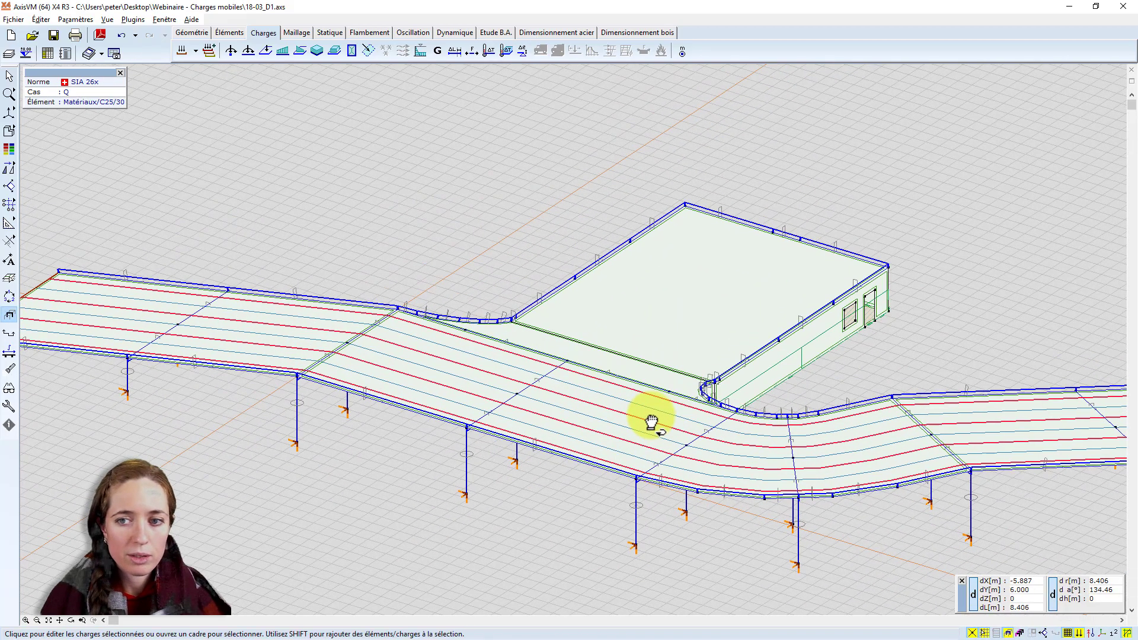
{"action": "middle_click_drag", "start_coordinate": [664, 415], "coordinate": [623, 376]}
{"action": "scroll", "coordinate": [508, 330], "scroll_direction": "up", "scroll_amount": 2}
{"action": "middle_click_drag", "start_coordinate": [509, 330], "coordinate": [472, 287]}
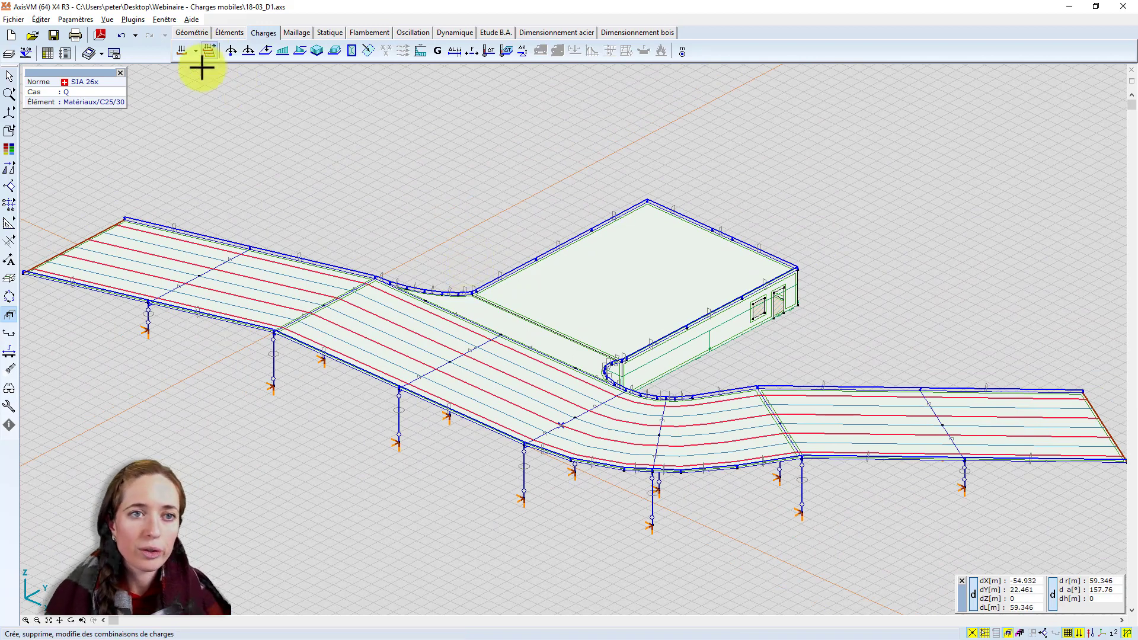
- Add a mobile load group named CHARGE MOBILE1, accepting the recommended Type2, Général and Catégorie A: zones résidentielles values
{"action": "left_click", "coordinate": [186, 54]}
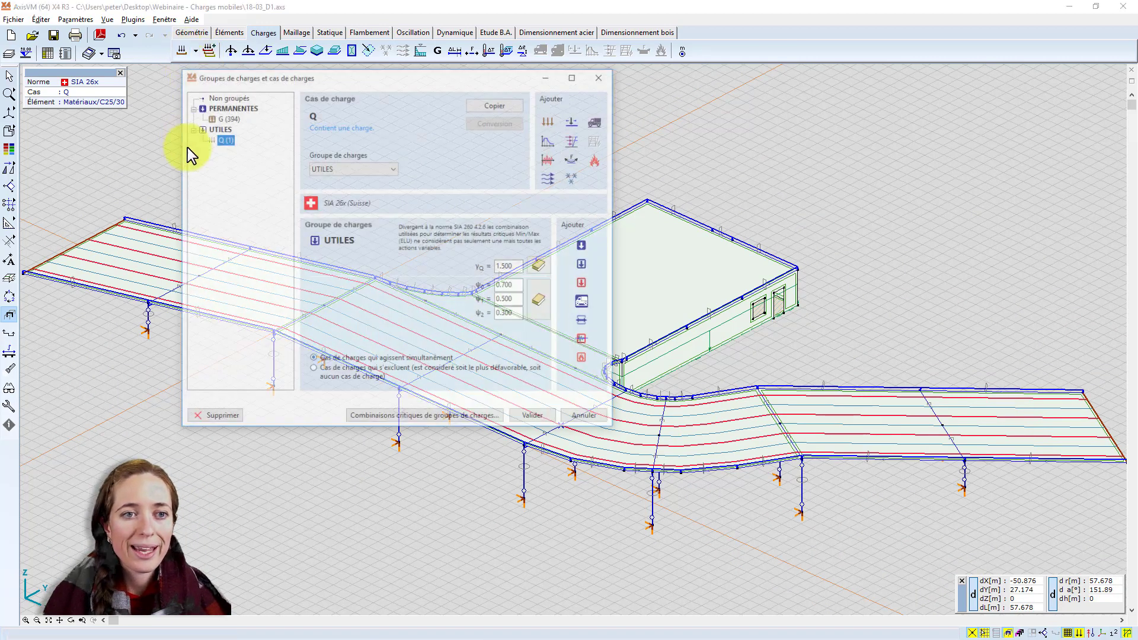
{"action": "left_click", "coordinate": [584, 303]}
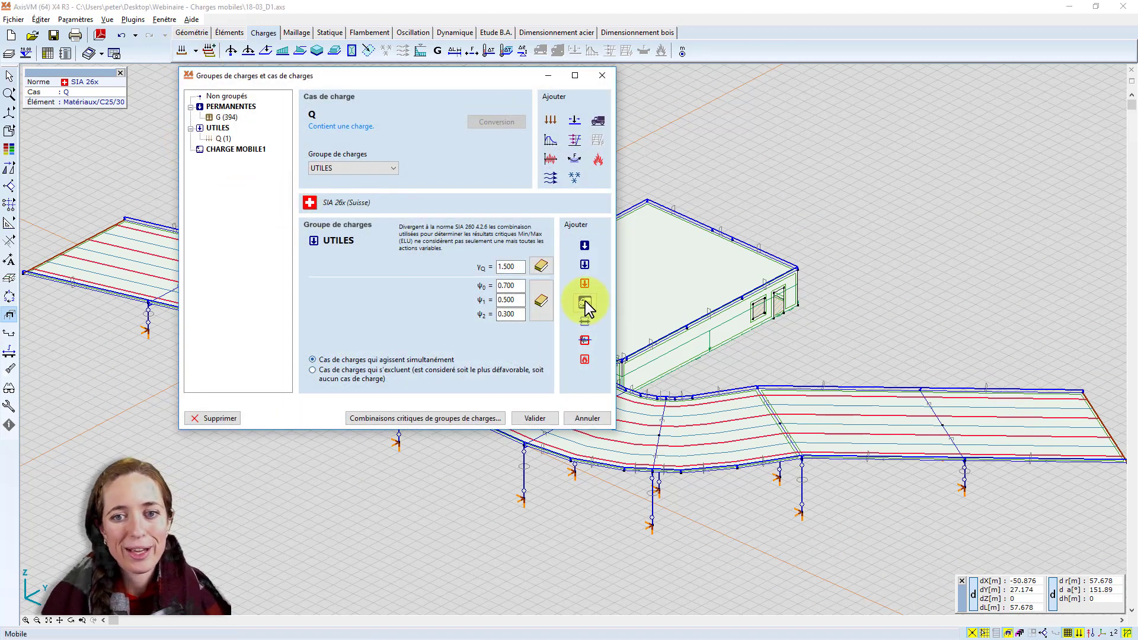
{"action": "left_click", "coordinate": [251, 149]}
{"action": "key", "text": "Return"}
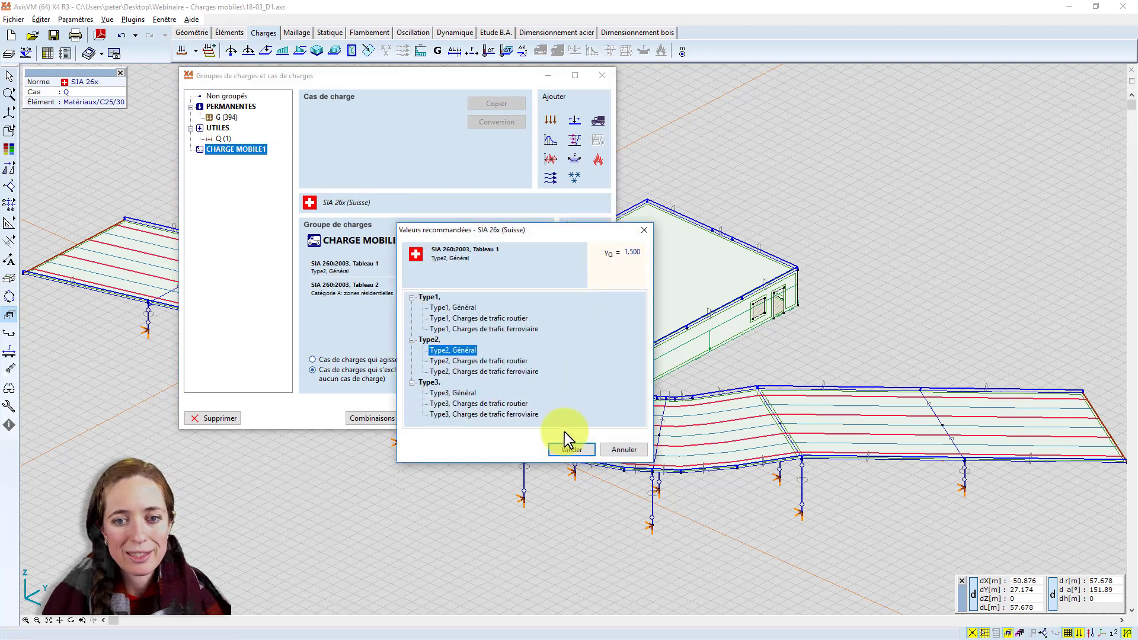
{"action": "left_click", "coordinate": [568, 441]}
{"action": "left_click", "coordinate": [570, 502]}
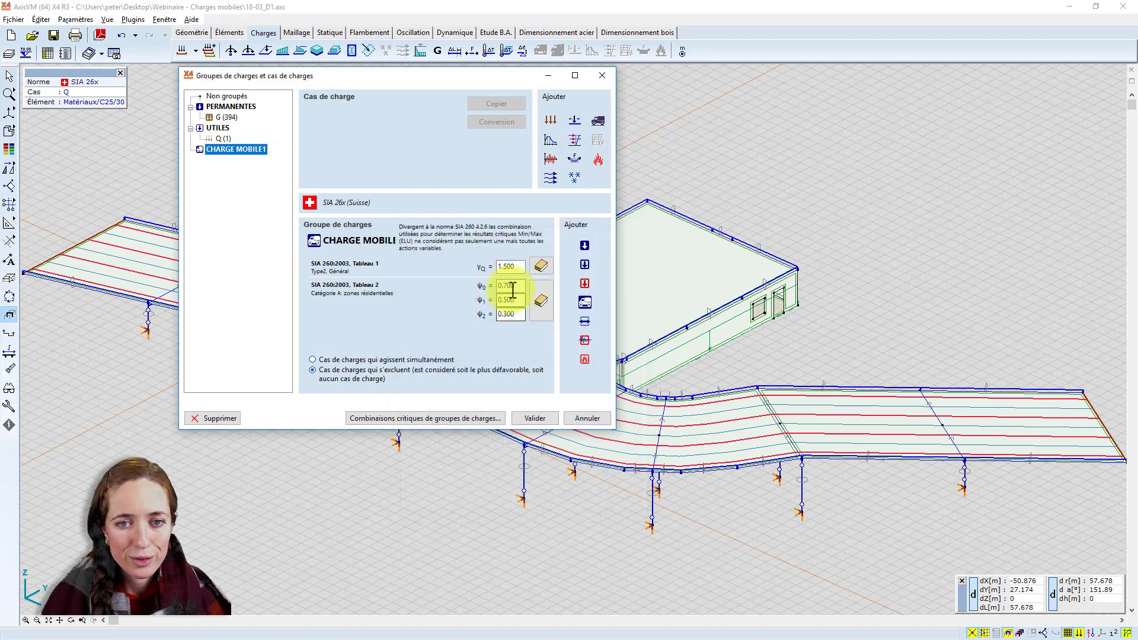
- Set the CHARGE MOBILE1 group's ψ0 and ψ1 to 0.75 and ψ2 to 0, and add a moving load case to it
{"action": "type", "text": "0.75"}
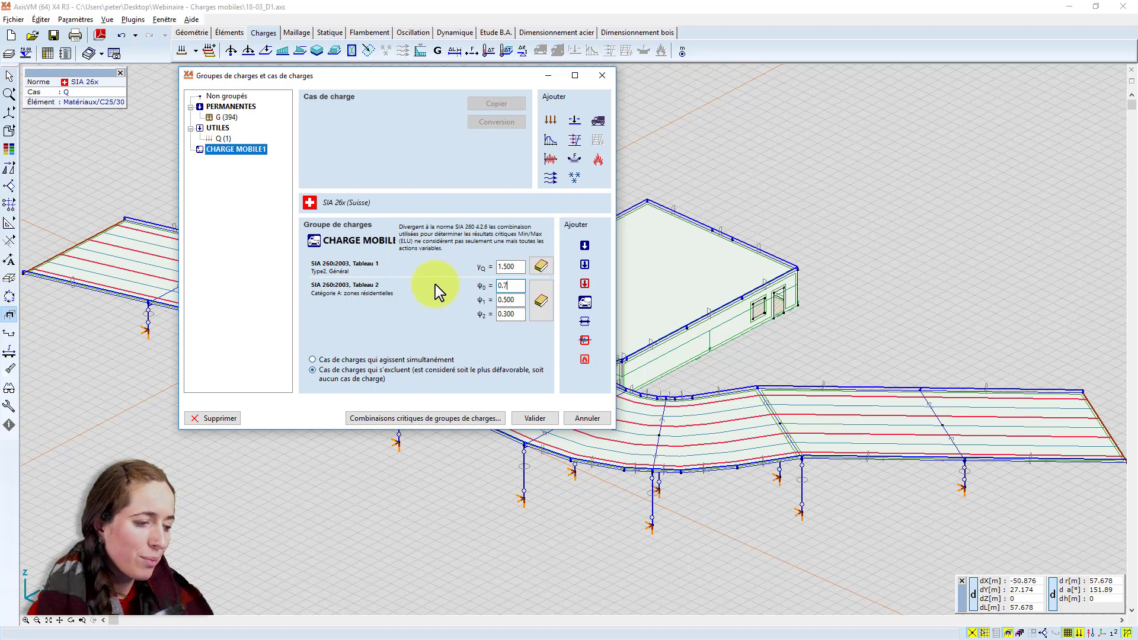
{"action": "key", "text": "Tab"}
{"action": "type", "text": "0.75"}
{"action": "key", "text": "Tab"}
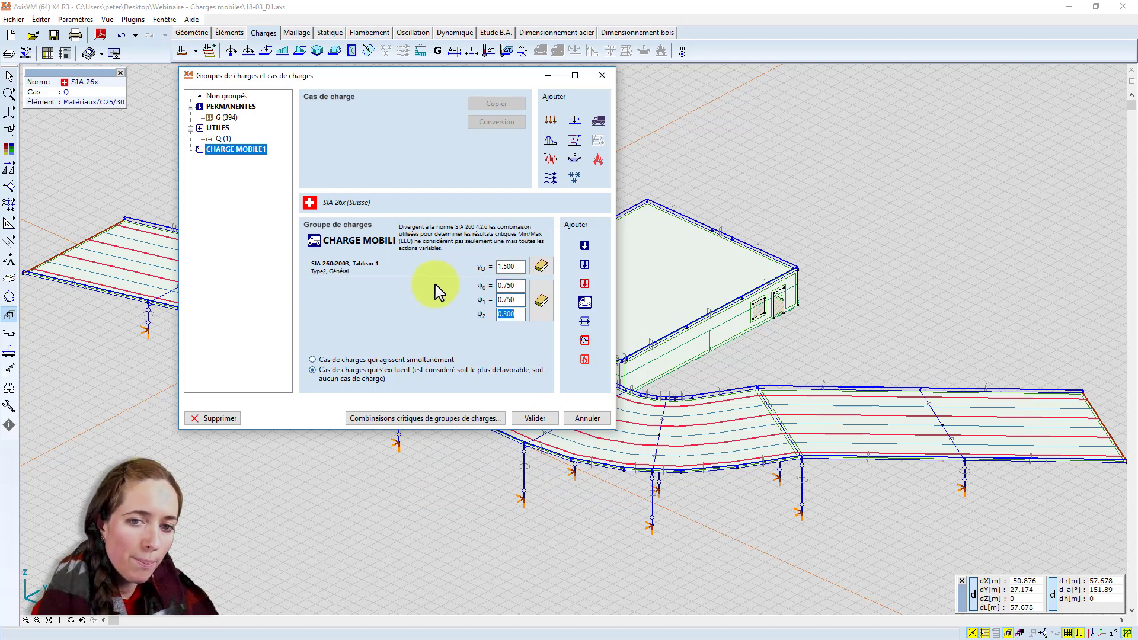
{"action": "type", "text": "0"}
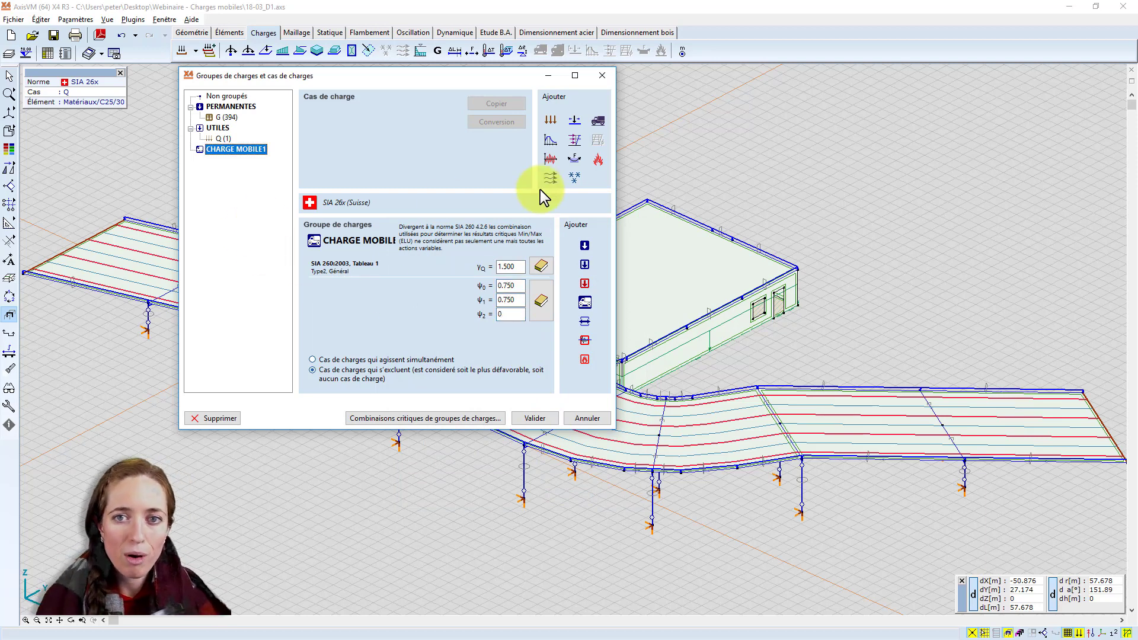
{"action": "left_click", "coordinate": [598, 121]}
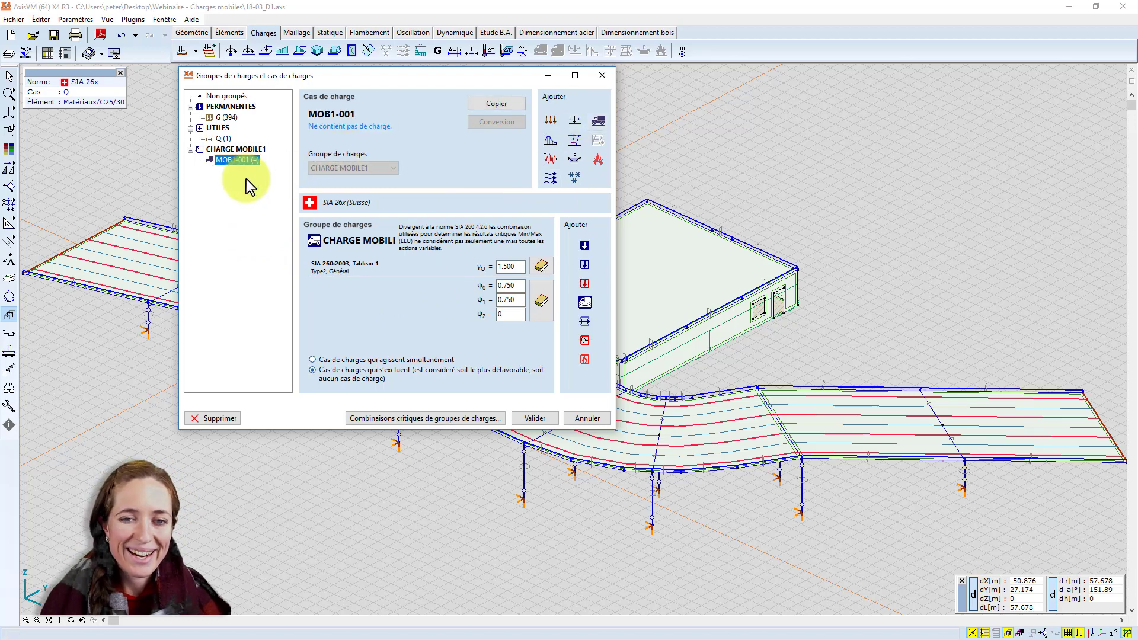
{"action": "left_click", "coordinate": [533, 416]}
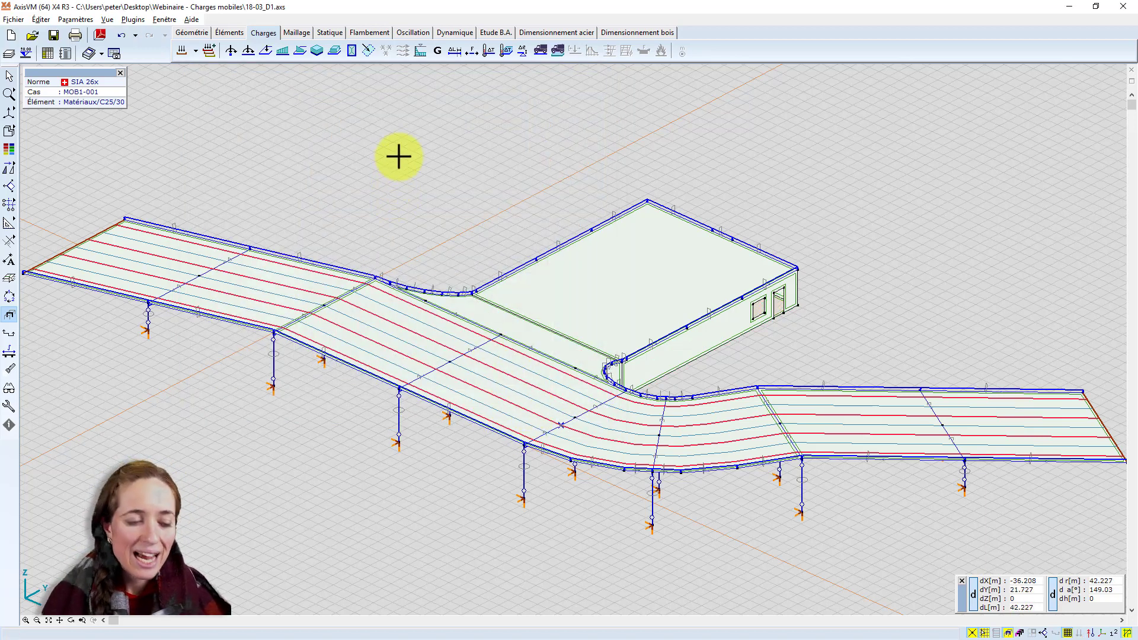
- Start a surface moving load and define its first axle at position 0 with u 2 m, a and b 0.4 m, and F -300 kN
{"action": "mouse_move", "coordinate": [399, 156]}
{"action": "middle_mouse_down"}
{"action": "mouse_move", "coordinate": [407, 144]}
{"action": "mouse_move", "coordinate": [405, 161]}
{"action": "middle_mouse_up"}
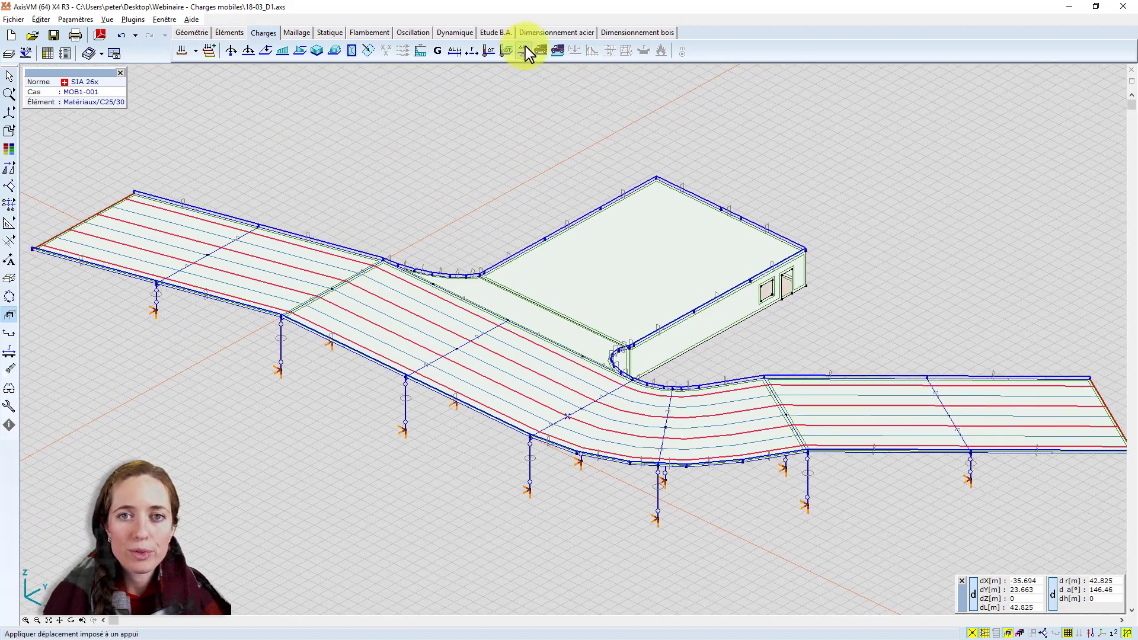
{"action": "left_click", "coordinate": [560, 53]}
{"action": "left_click_drag", "start_coordinate": [352, 66], "coordinate": [421, 112]}
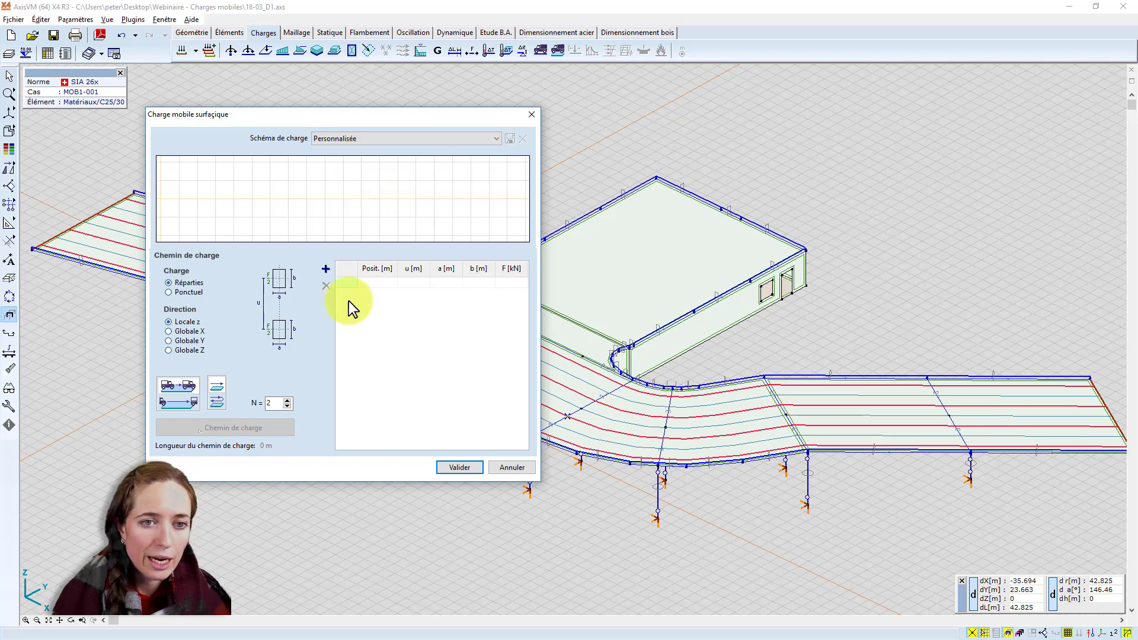
{"action": "left_click", "coordinate": [362, 282]}
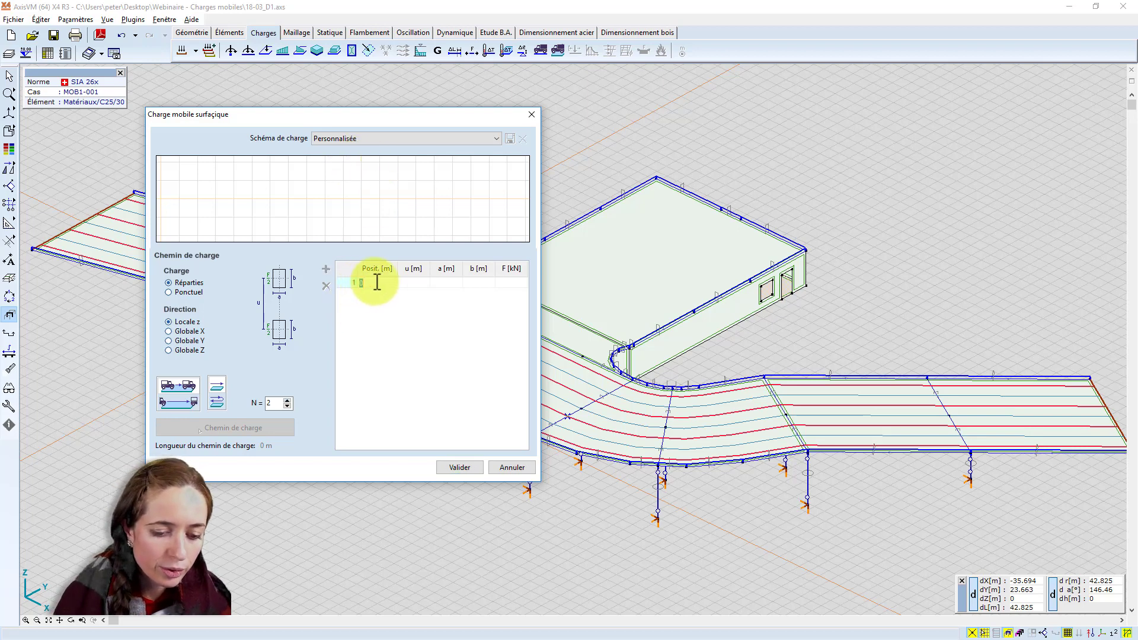
{"action": "left_click", "coordinate": [418, 283]}
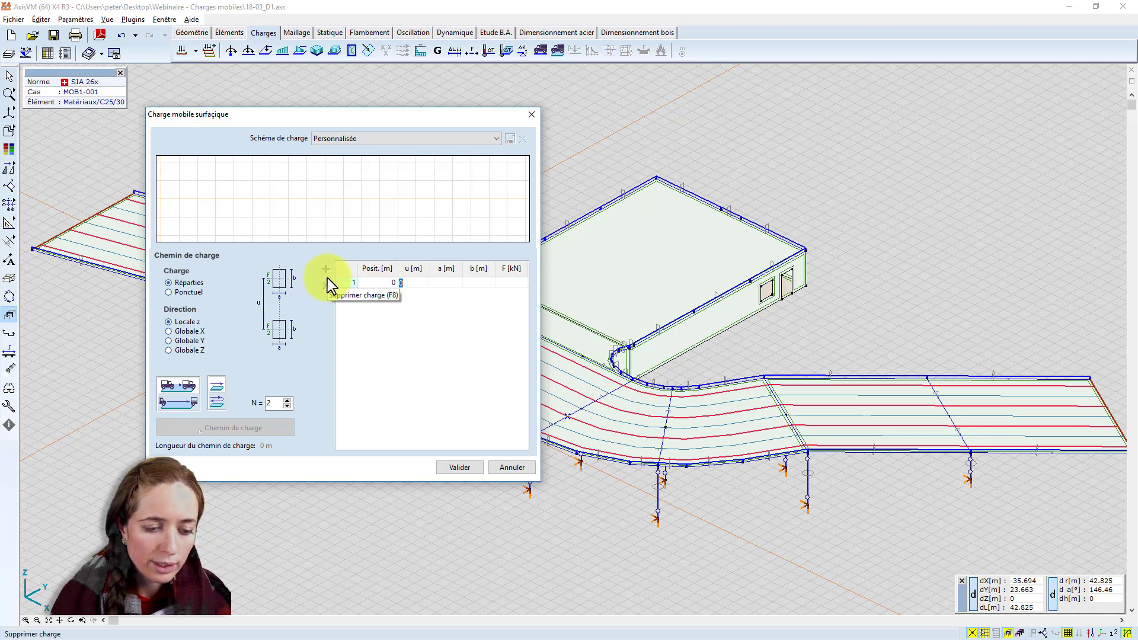
{"action": "type", "text": "2"}
{"action": "left_click", "coordinate": [448, 283]}
{"action": "type", "text": "0.4"}
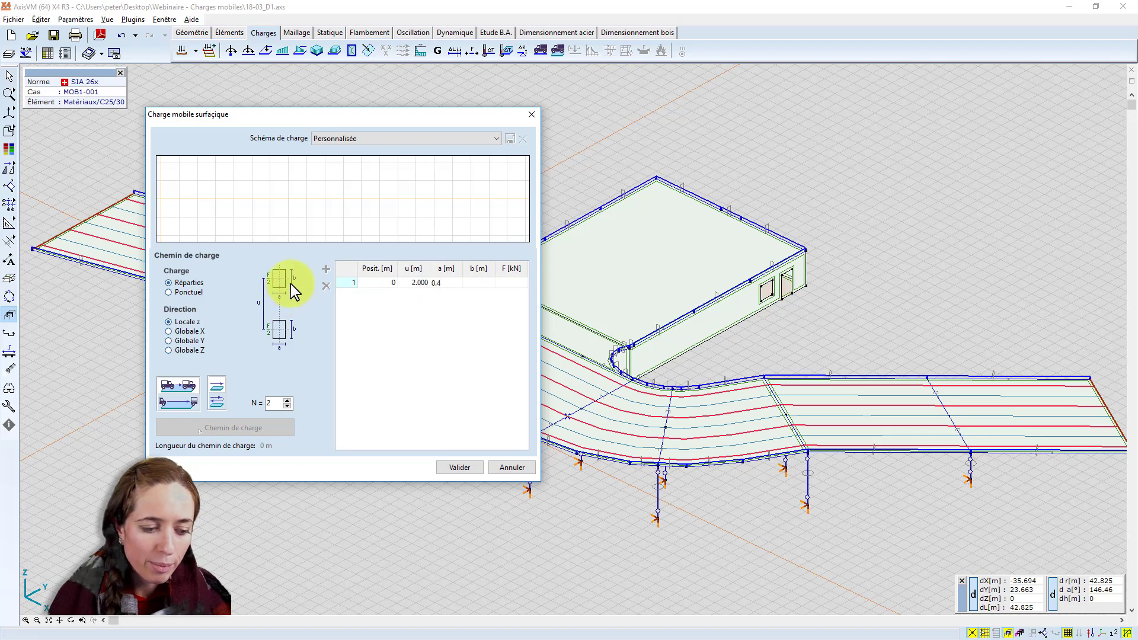
{"action": "left_click", "coordinate": [474, 282]}
{"action": "type", "text": "0.4"}
{"action": "left_click", "coordinate": [510, 283]}
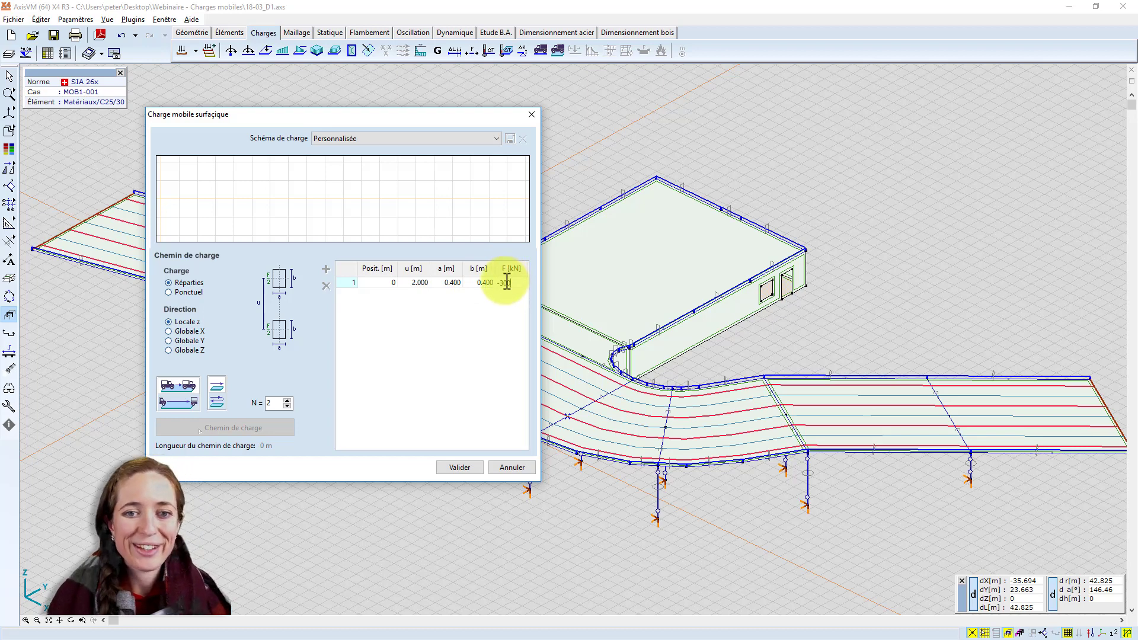
{"action": "key", "text": "Tab"}
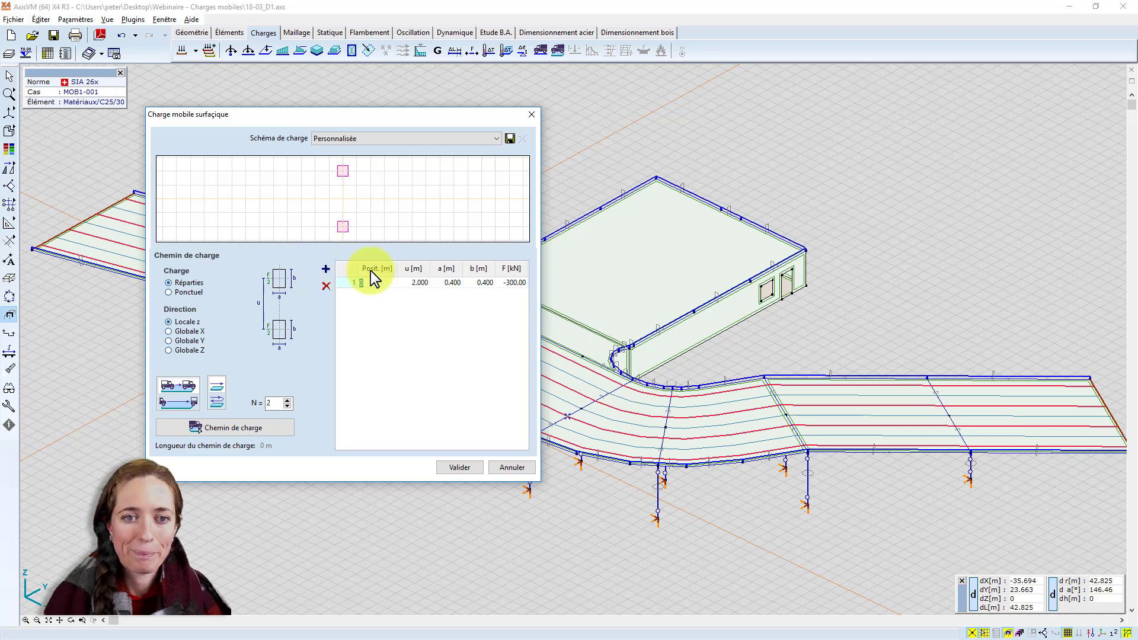
- Add a second axle at position 1.2 m with u 2 m, a and b 0.4 m, and F -300 kN
{"action": "left_click", "coordinate": [326, 270]}
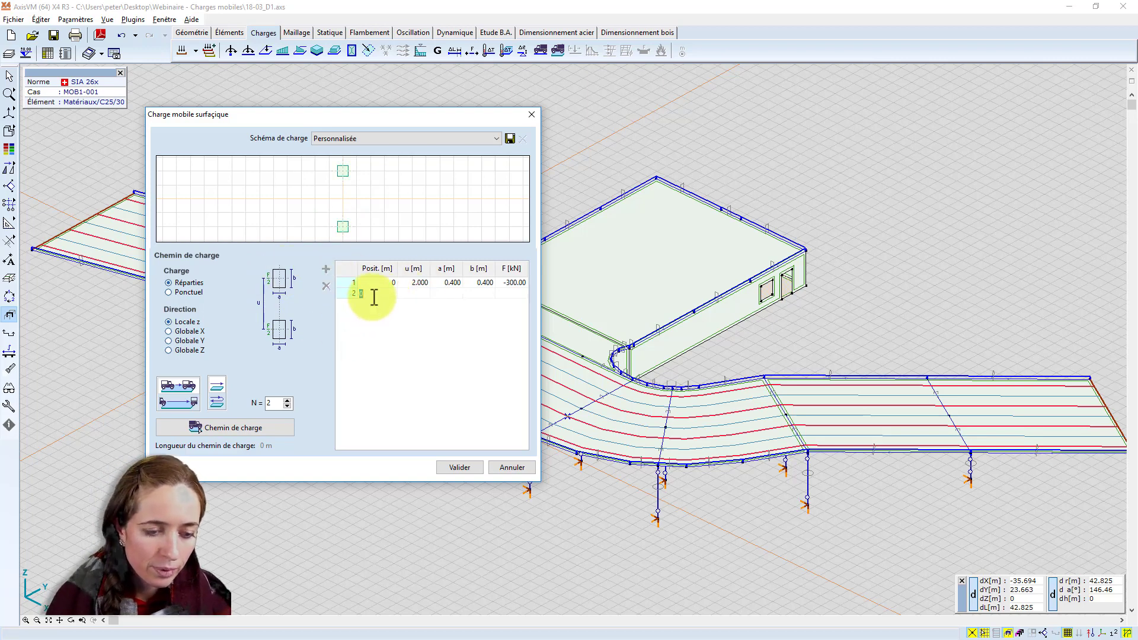
{"action": "left_click", "coordinate": [419, 294]}
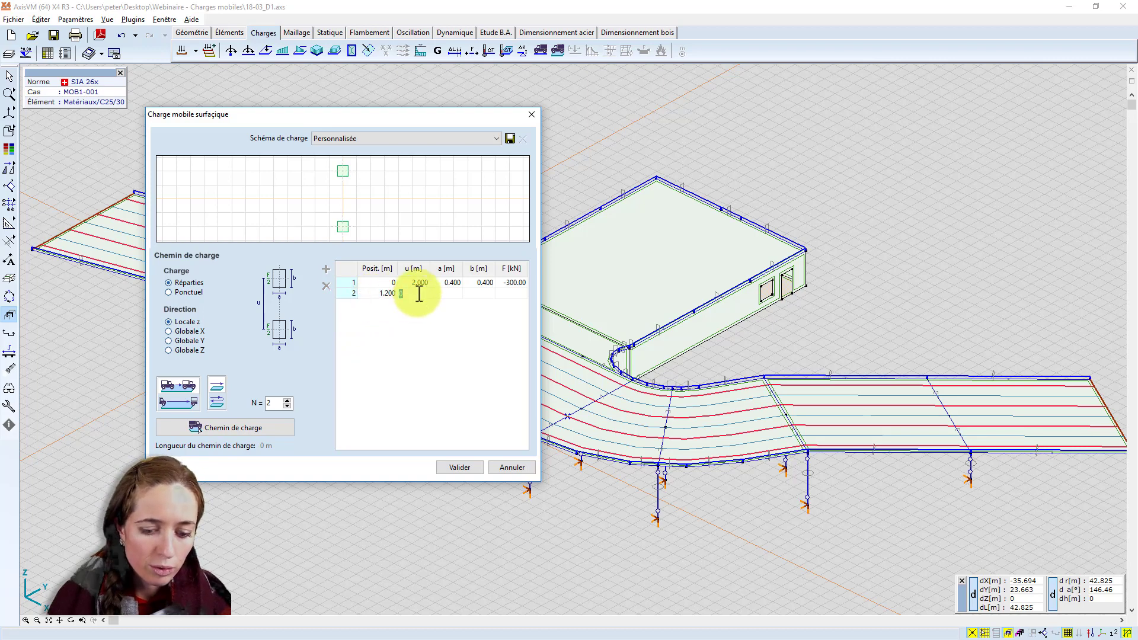
{"action": "type", "text": "20.4"}
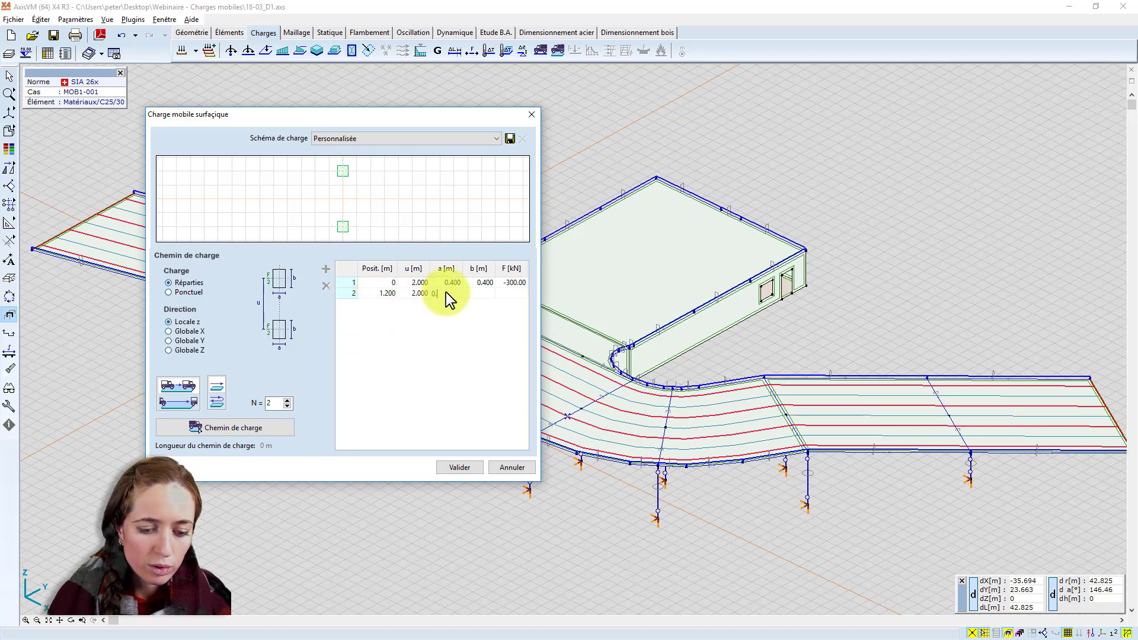
{"action": "left_click", "coordinate": [478, 294]}
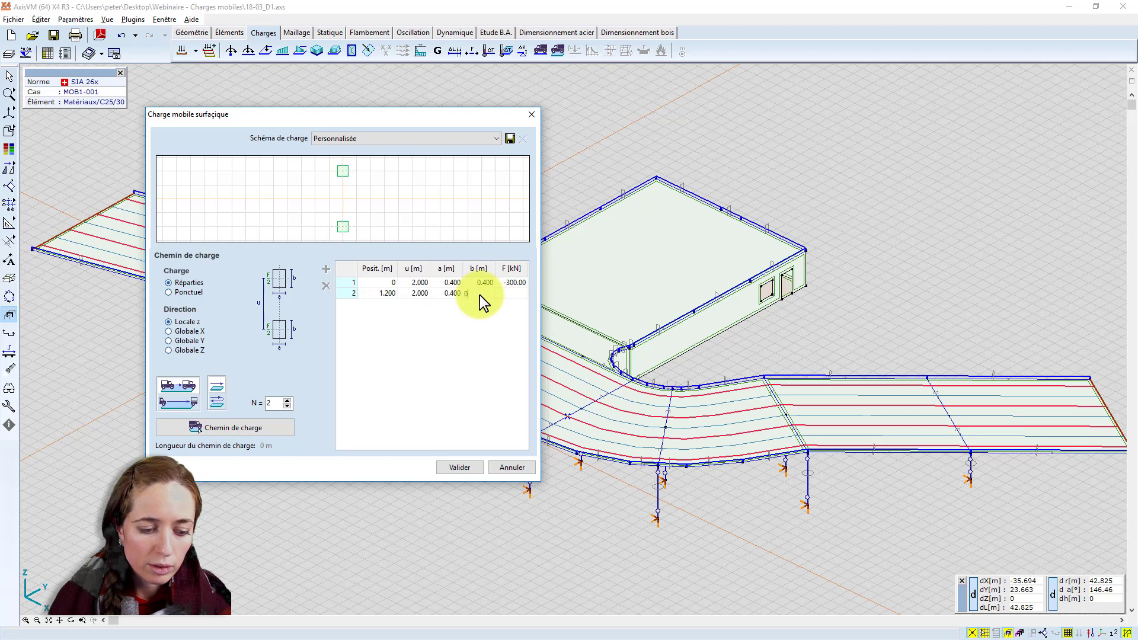
{"action": "type", "text": "0.400 "}
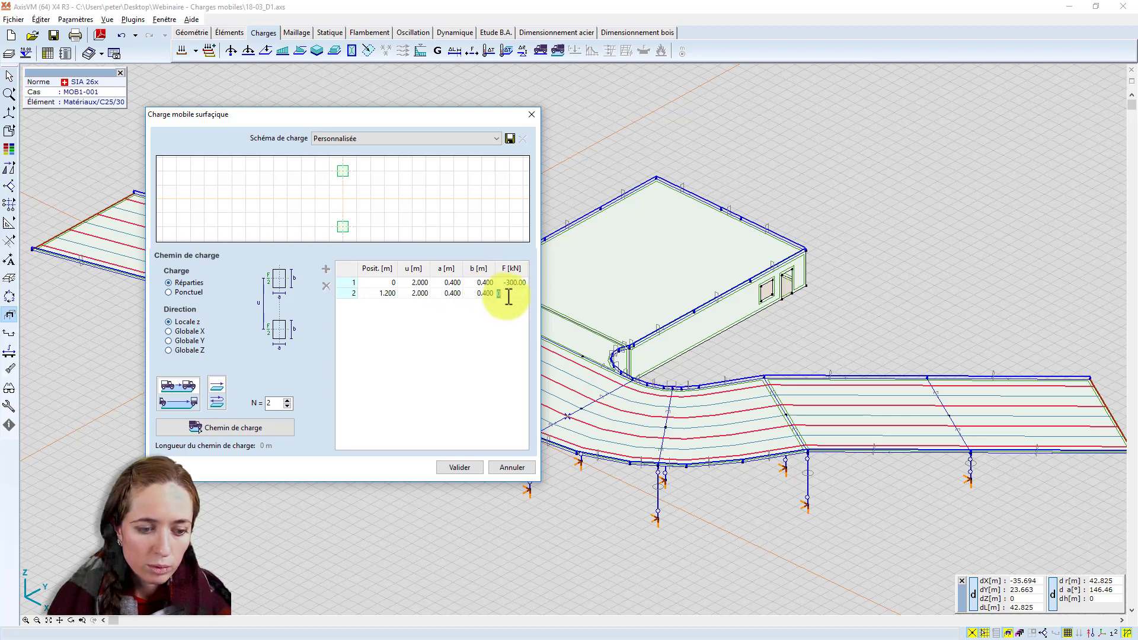
{"action": "type", "text": "-300"}
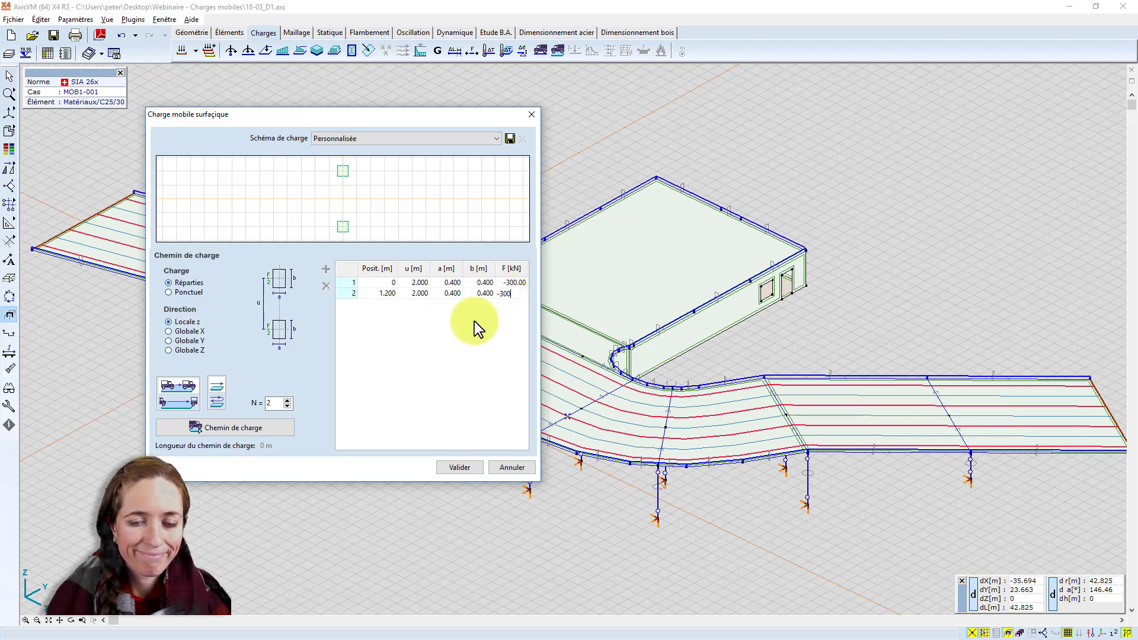
{"action": "key", "text": "Return"}
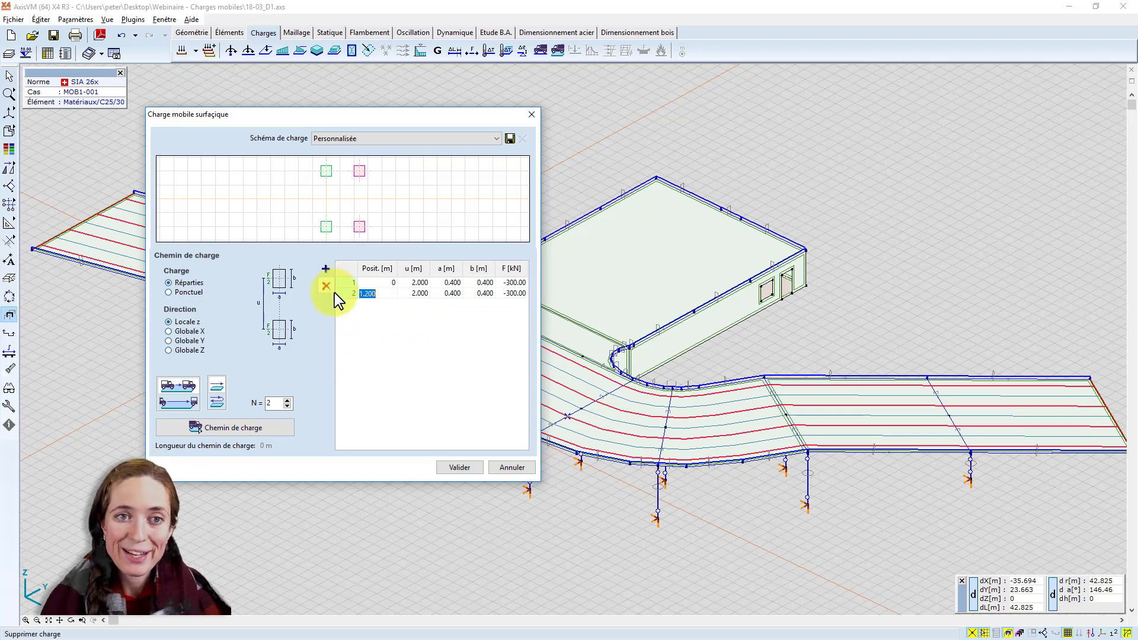
- Save the two-axle load scheme as SIA LM1, replacing the existing scheme of that name
{"action": "left_click", "coordinate": [509, 139]}
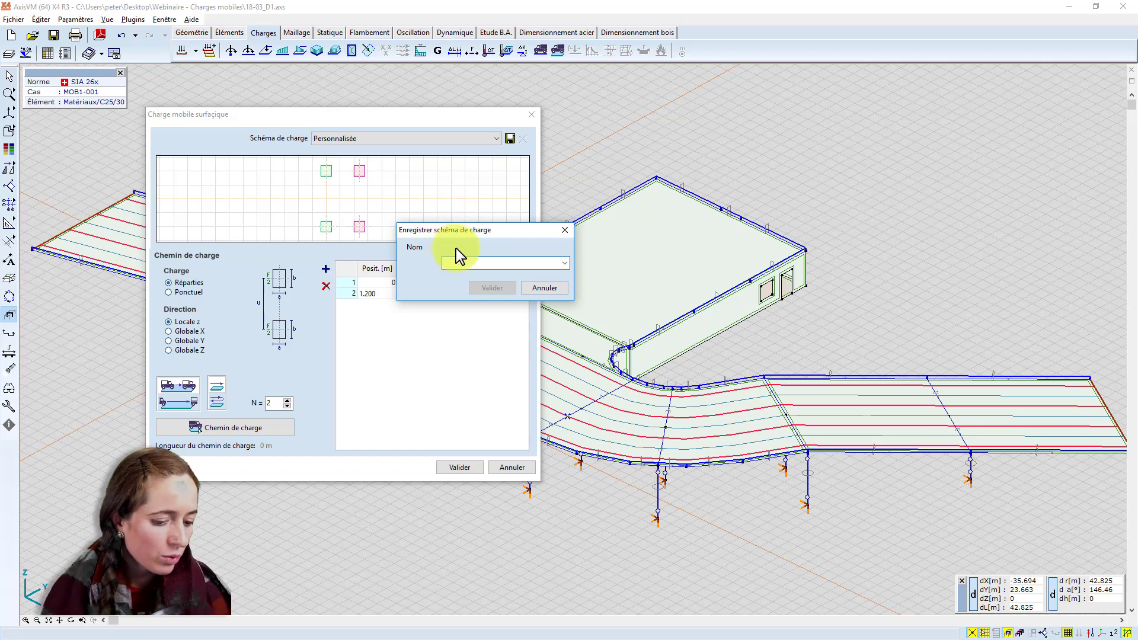
{"action": "type", "text": "S"}
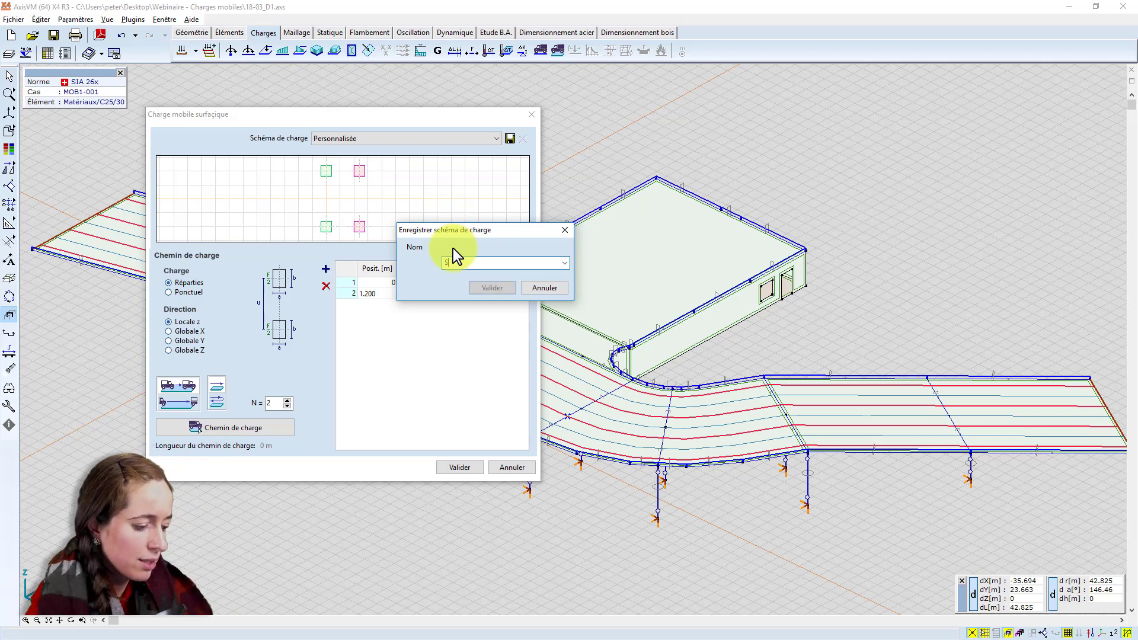
{"action": "type", "text": "IA LM1"}
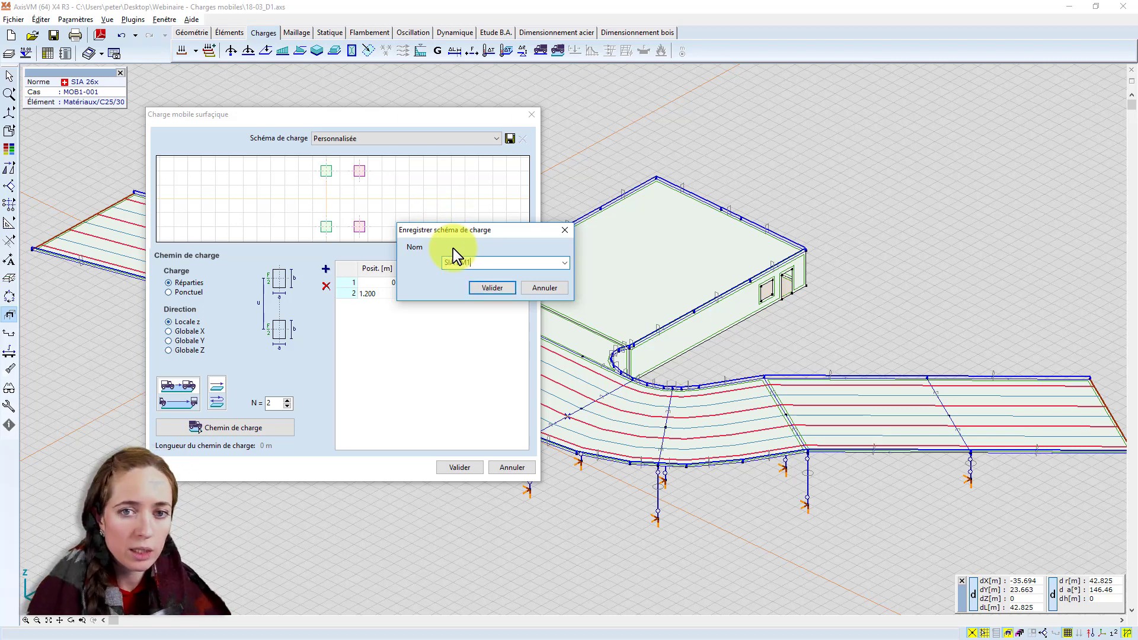
{"action": "left_click", "coordinate": [490, 287]}
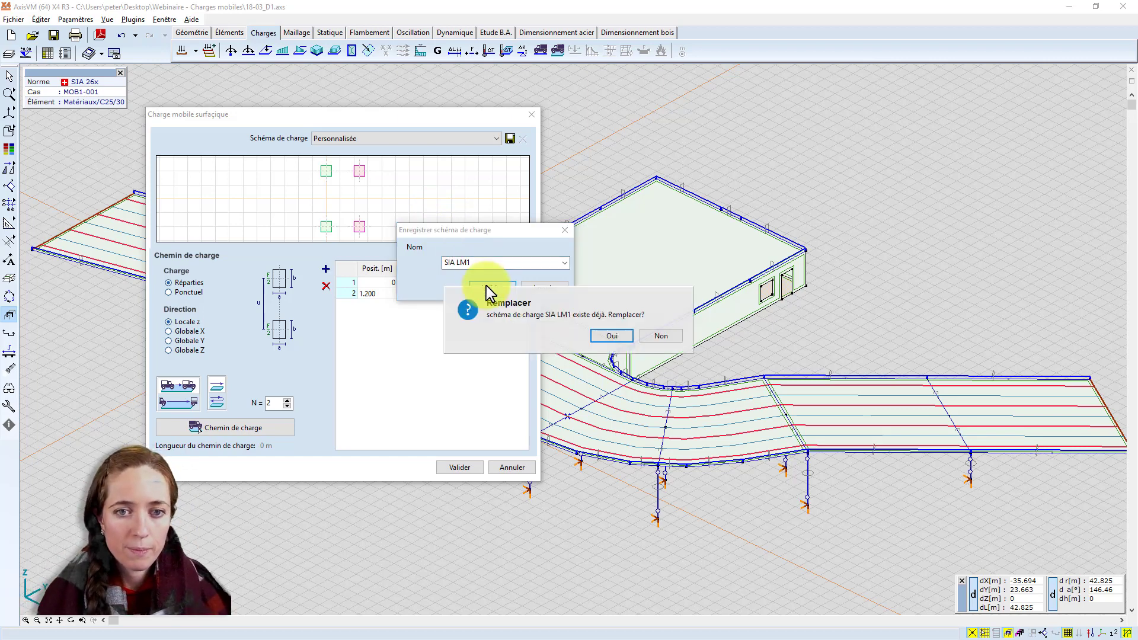
{"action": "left_click", "coordinate": [616, 335]}
{"action": "left_click", "coordinate": [409, 324]}
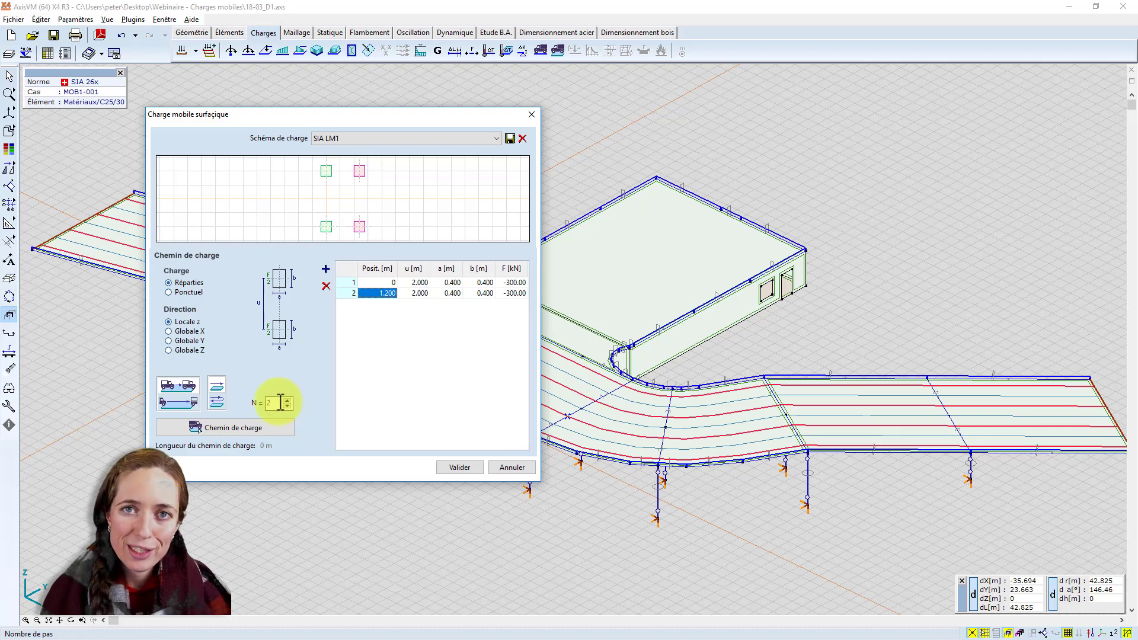
- Apply the moving load in 10 steps along a bent path about 19.8 m long across the slab beside the road
{"action": "left_click_drag", "start_coordinate": [262, 403], "coordinate": [240, 399]}
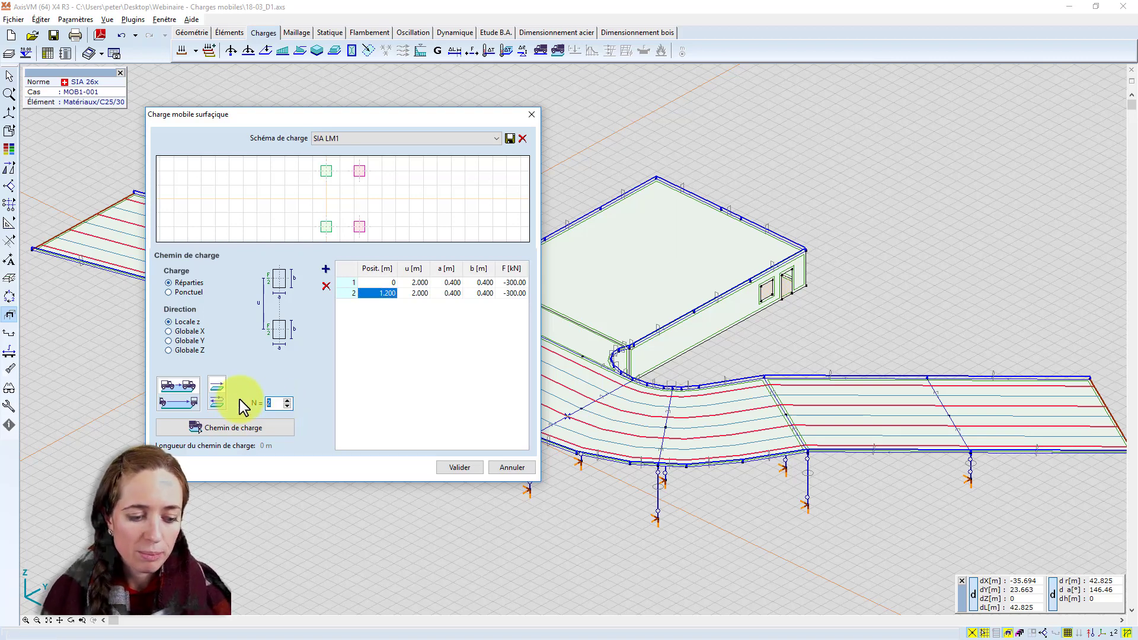
{"action": "type", "text": "10"}
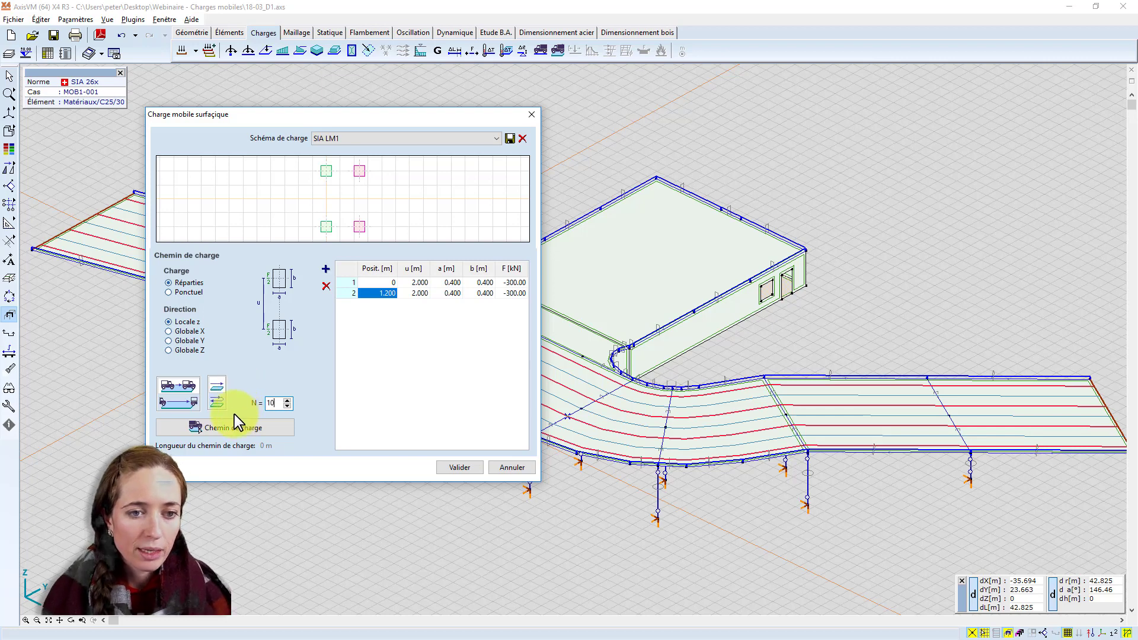
{"action": "left_click", "coordinate": [222, 427]}
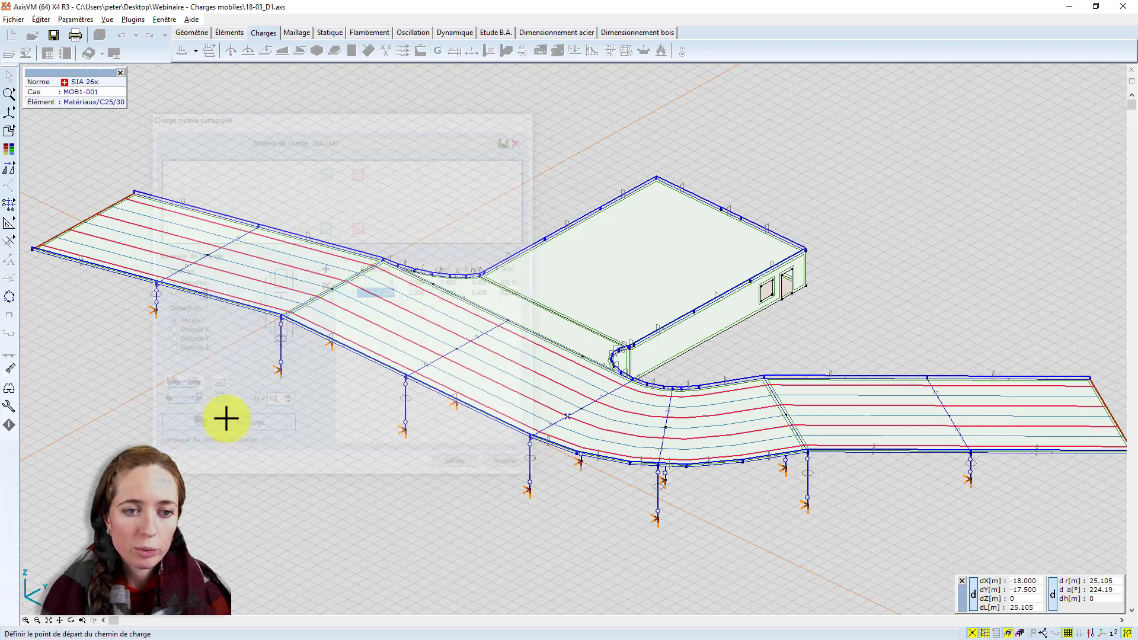
{"action": "mouse_move", "coordinate": [539, 272]}
{"action": "middle_mouse_down", "text": "alt"}
{"action": "mouse_move", "coordinate": [545, 281]}
{"action": "mouse_move", "coordinate": [533, 280]}
{"action": "middle_mouse_up", "text": "alt"}
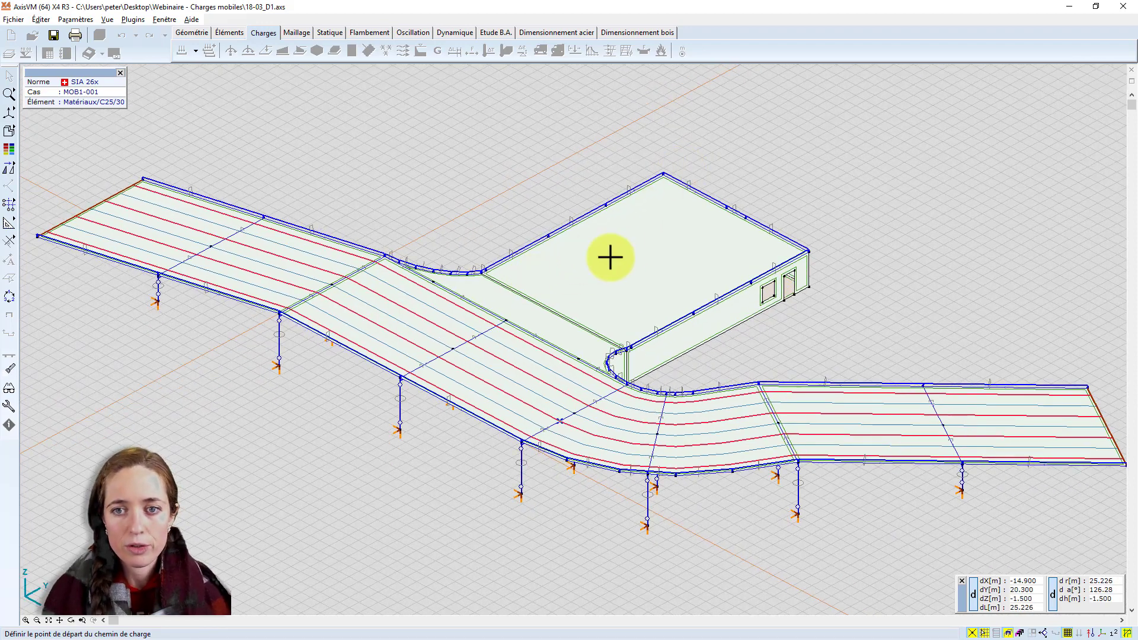
{"action": "scroll", "coordinate": [658, 221], "scroll_direction": "up", "scroll_amount": 1}
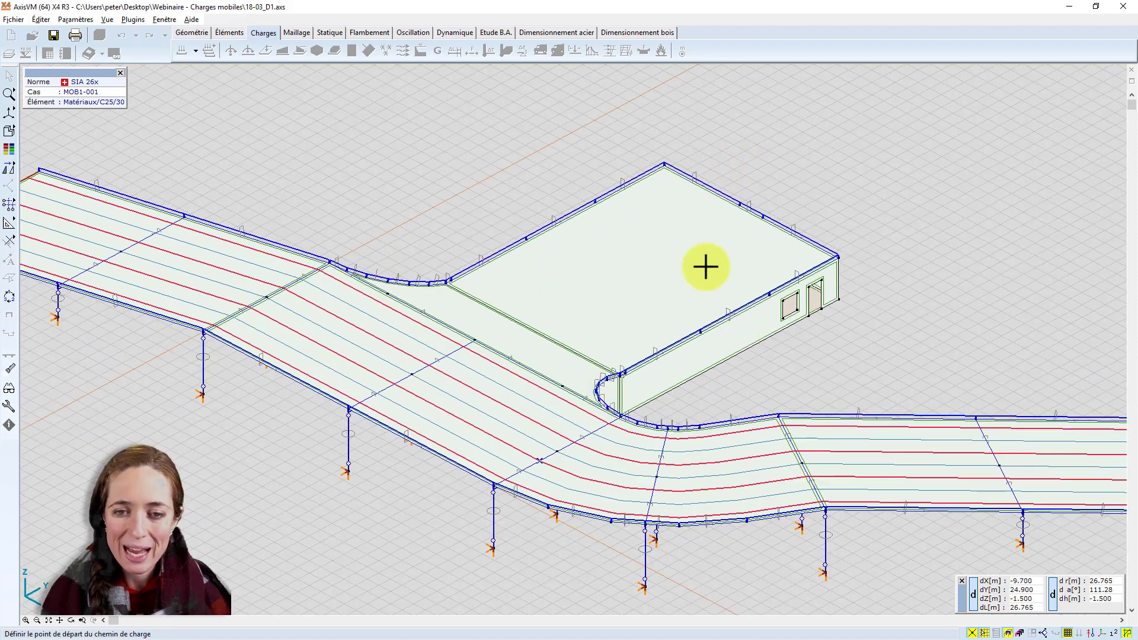
{"action": "left_click", "coordinate": [491, 308]}
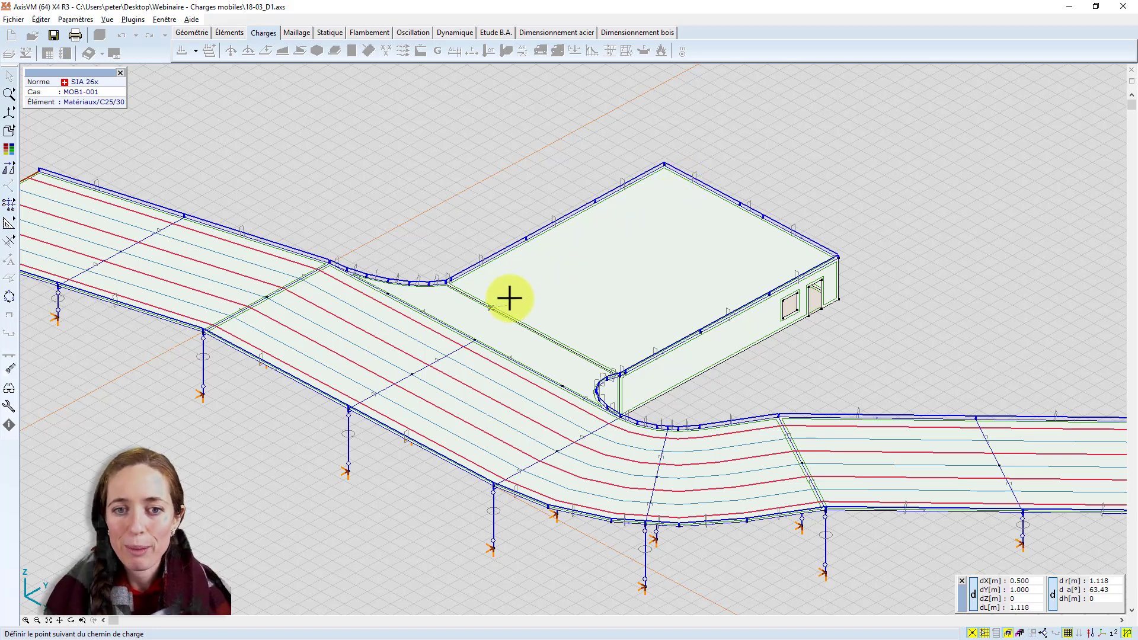
{"action": "left_click", "coordinate": [615, 266]}
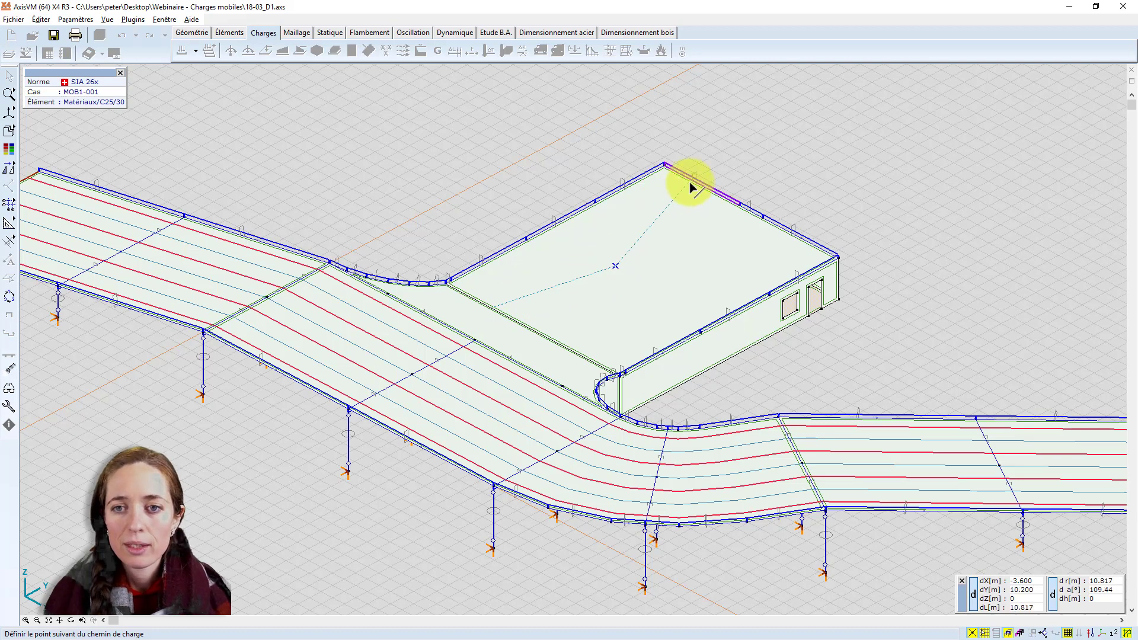
{"action": "key", "text": "Escape"}
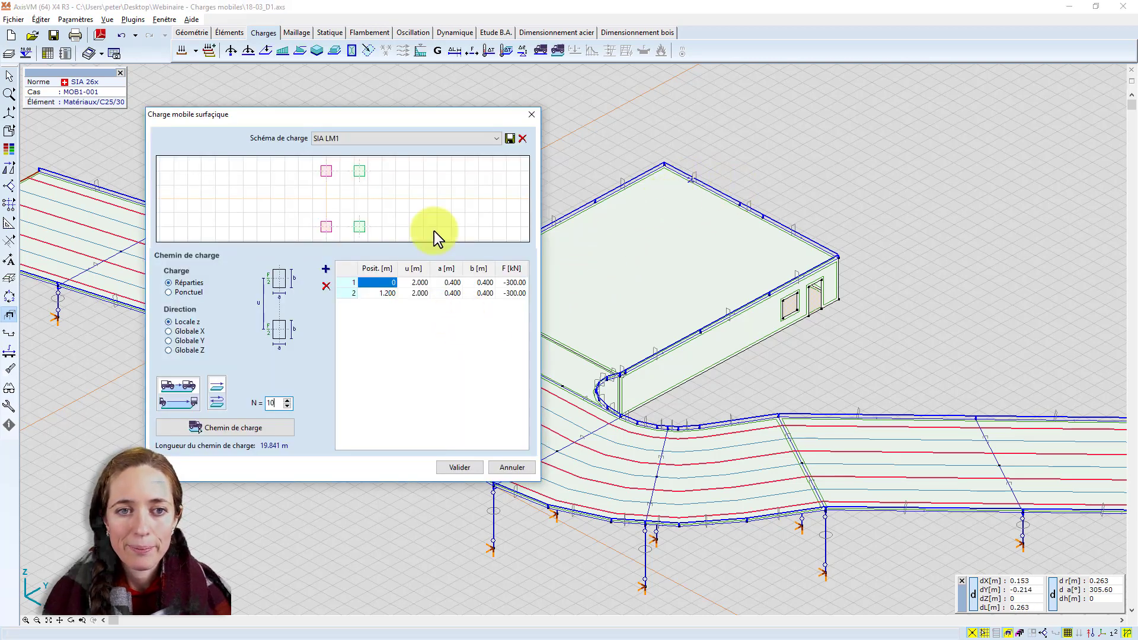
{"action": "left_click", "coordinate": [482, 466]}
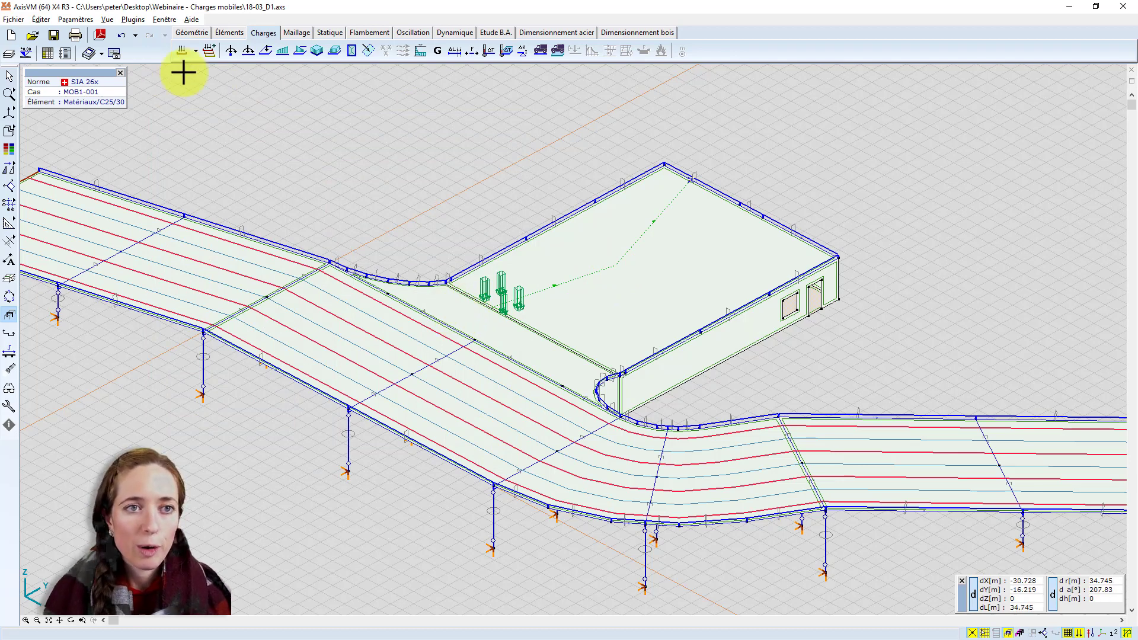
- Reduce the number of steps N of the bent-path surface moving load to 5
{"action": "left_click", "coordinate": [195, 50]}
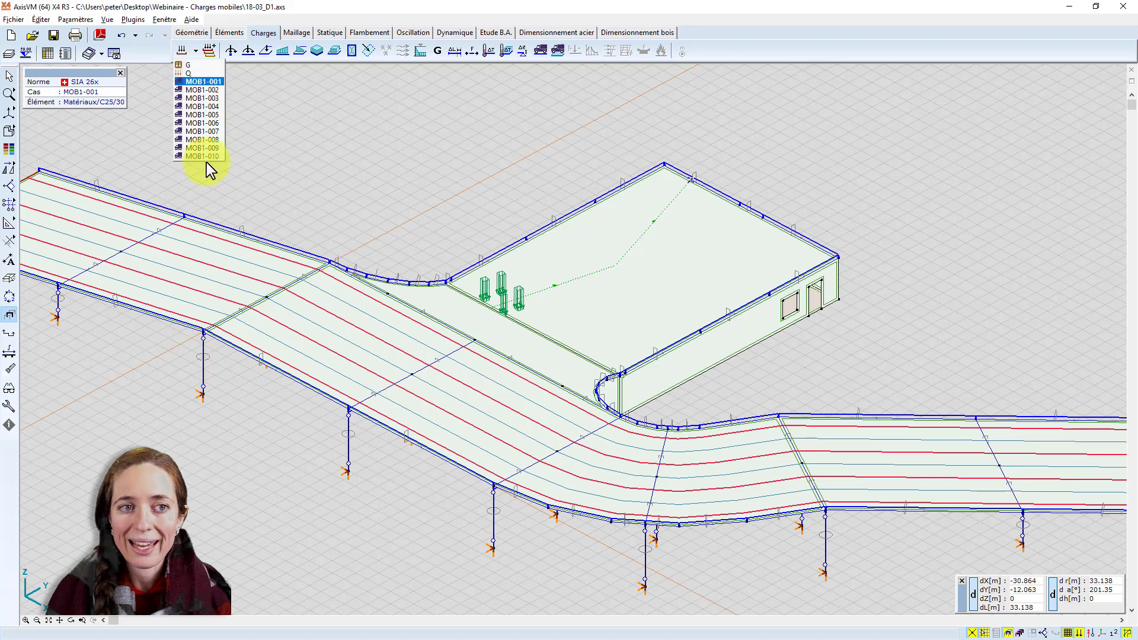
{"action": "left_click", "coordinate": [302, 112]}
{"action": "double_click", "coordinate": [517, 296]}
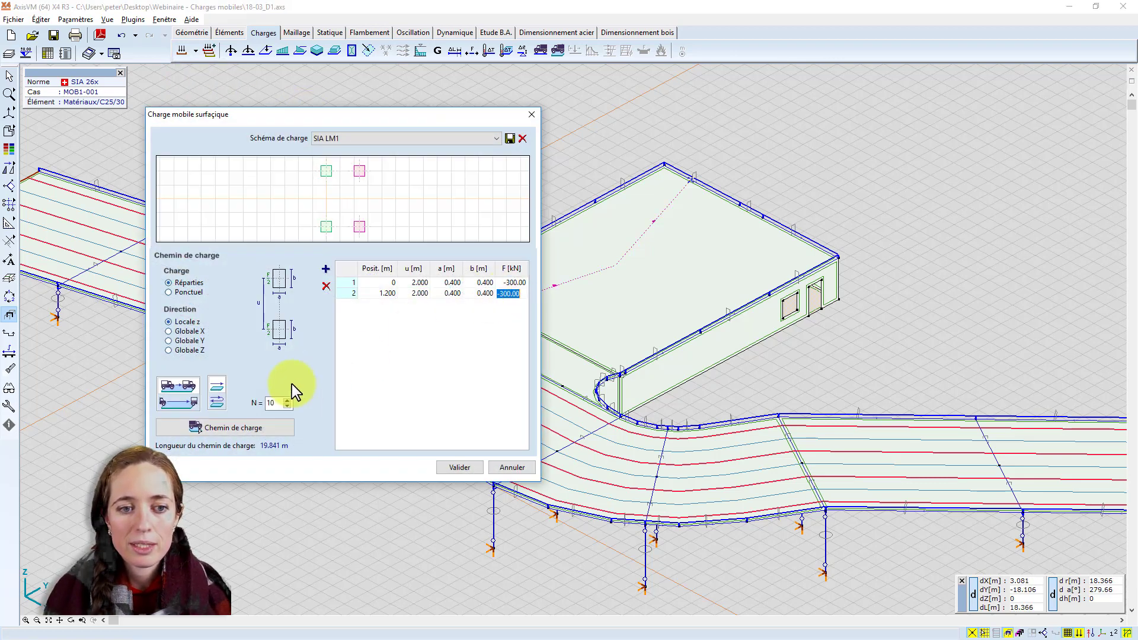
{"action": "left_click_drag", "start_coordinate": [276, 404], "coordinate": [238, 408]}
{"action": "type", "text": "5"}
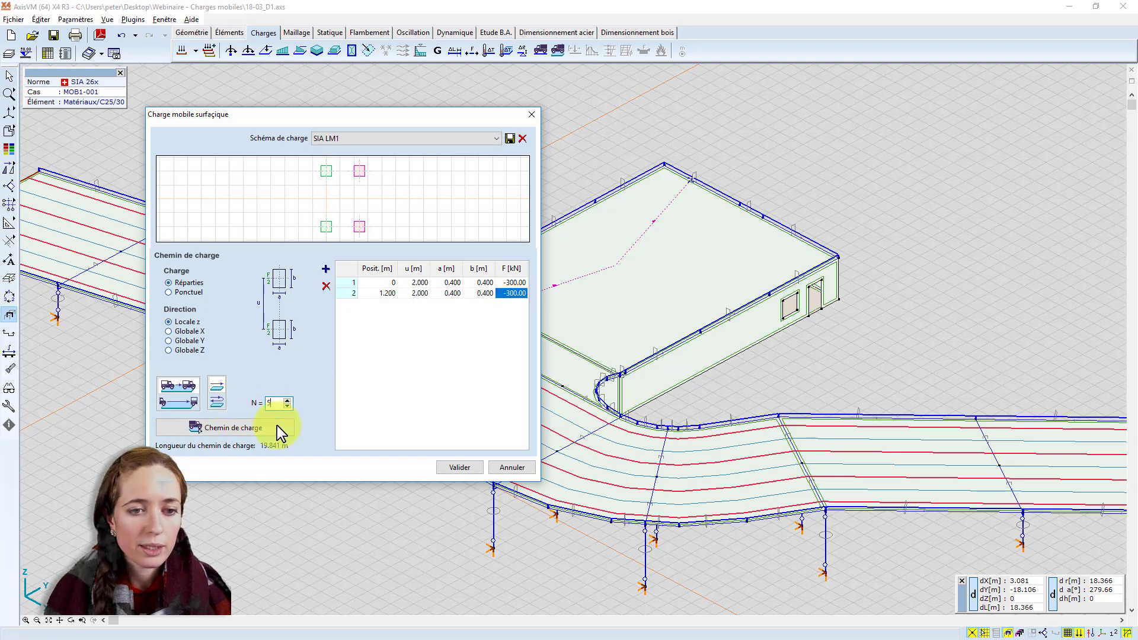
{"action": "left_click", "coordinate": [458, 466]}
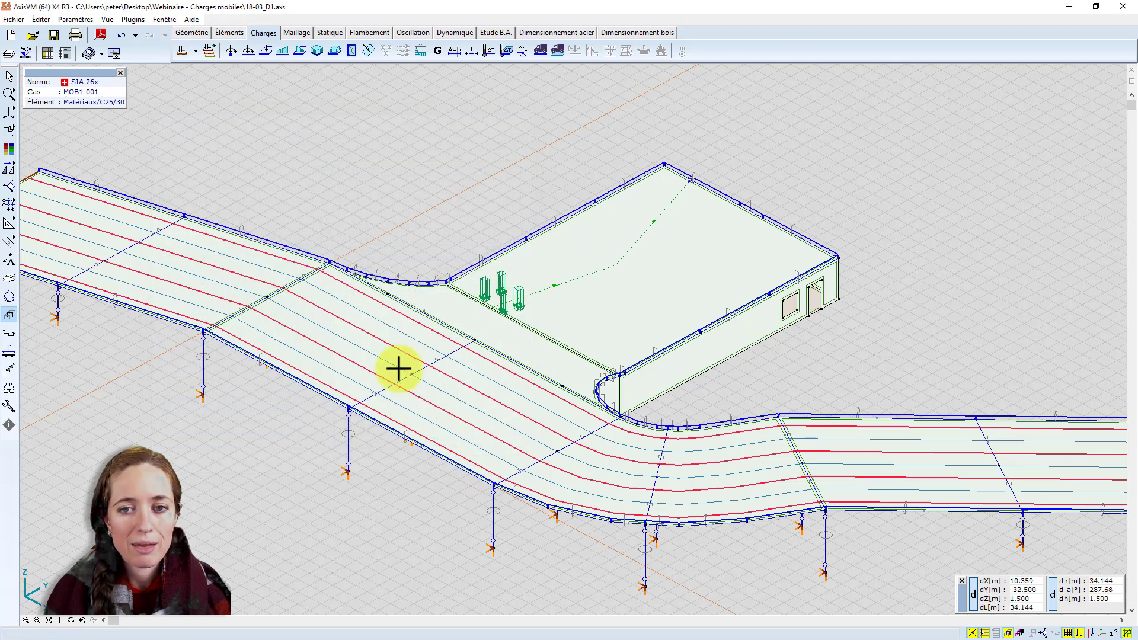
- Step through the moving load cases MOB1-001 to MOB1-005 to view the axle positions along the bent path
{"action": "left_click", "coordinate": [195, 51]}
{"action": "left_click", "coordinate": [319, 158]}
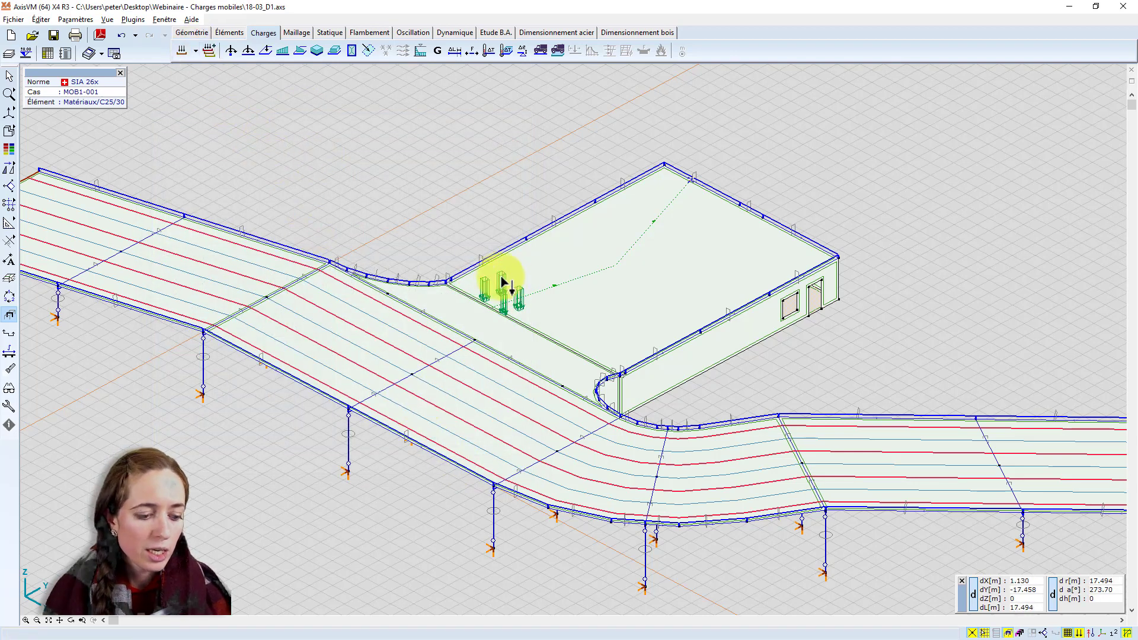
{"action": "key", "text": "Page_Down"}
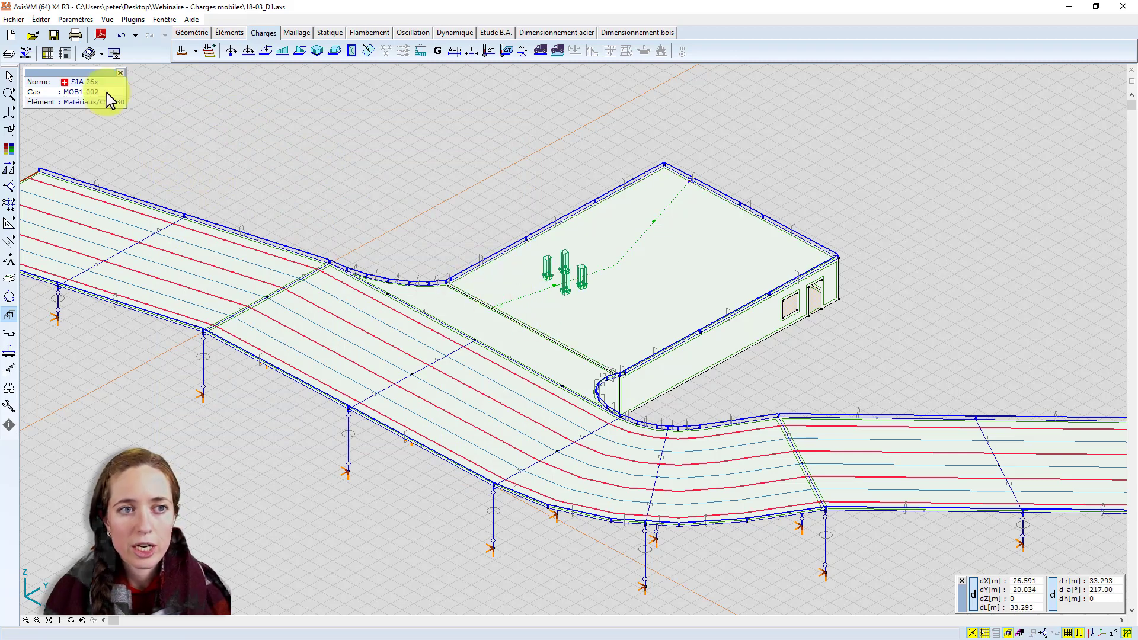
{"action": "key", "text": "Page_Down"}
{"action": "key", "text": "Page_Down"}
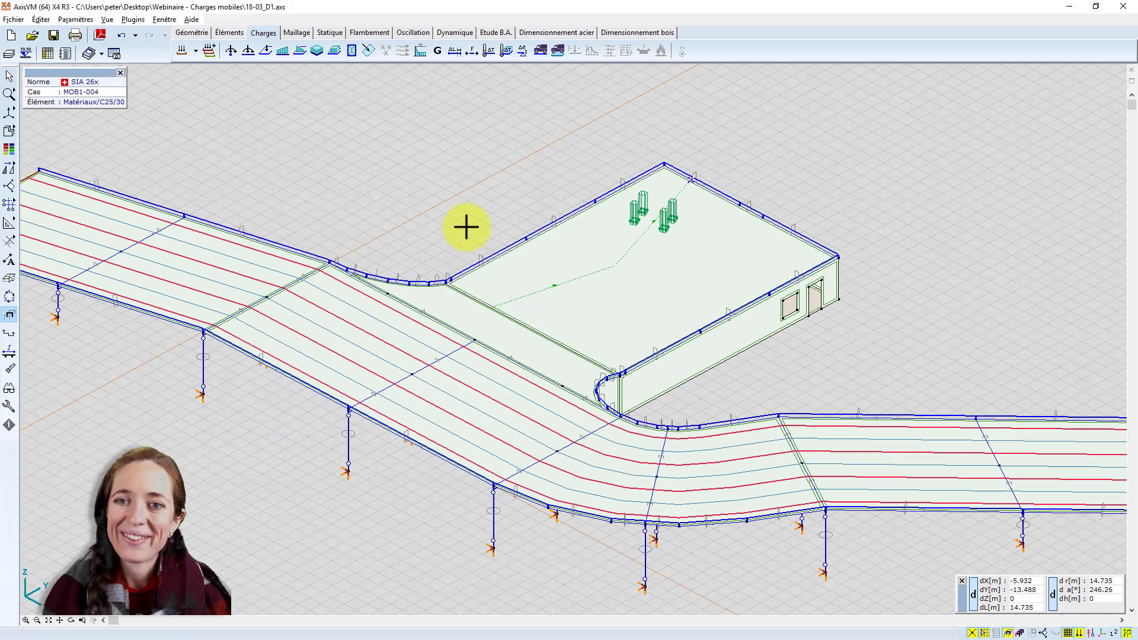
{"action": "key", "text": "Page_Down"}
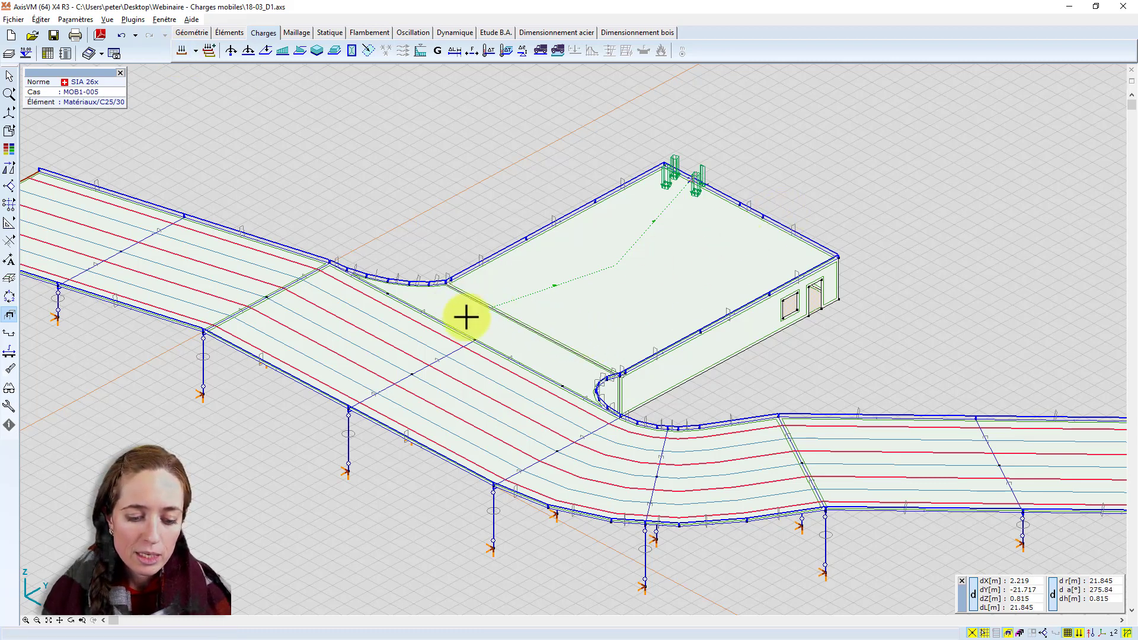
- Add a new moving load case to the CHARGE MOBILE1 load group and make it current
{"action": "left_click", "coordinate": [194, 58]}
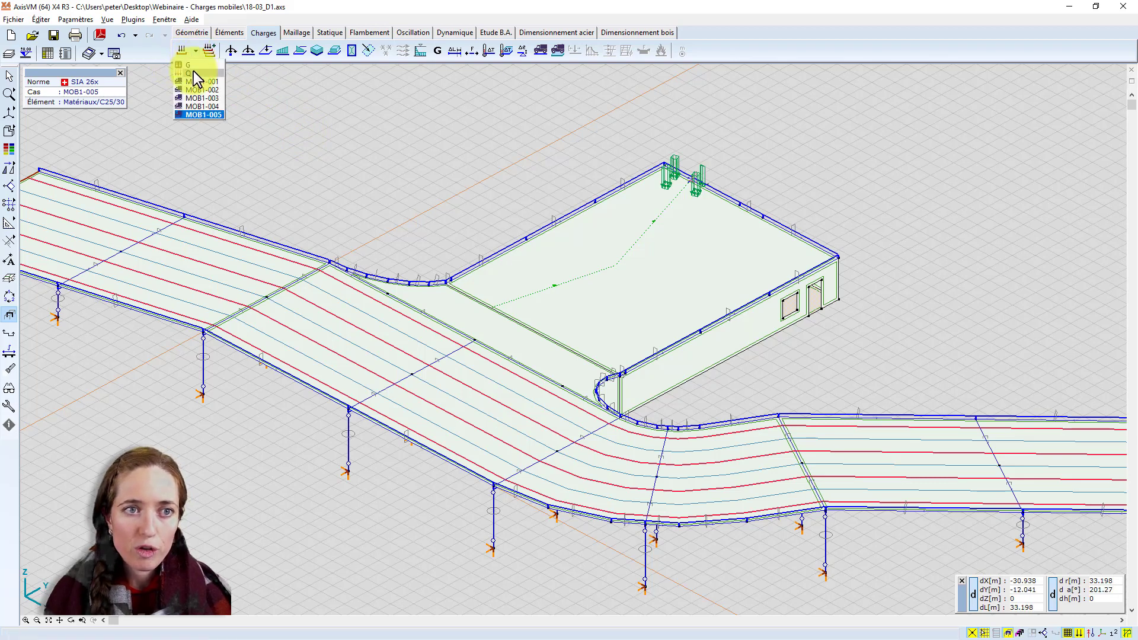
{"action": "left_click", "coordinate": [195, 81]}
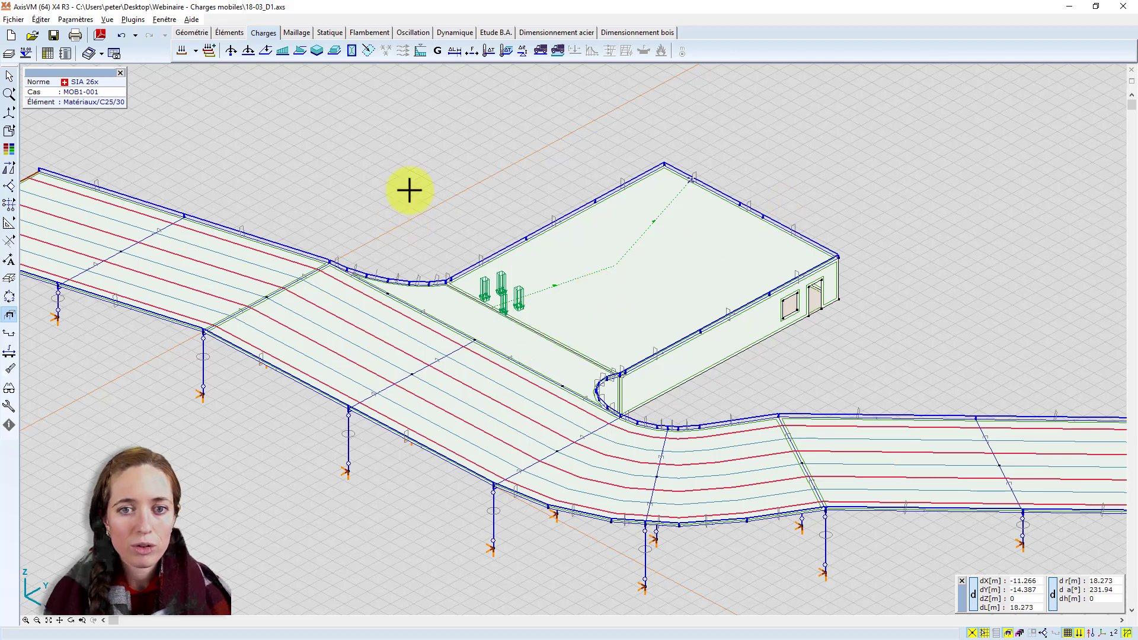
{"action": "left_click", "coordinate": [183, 51]}
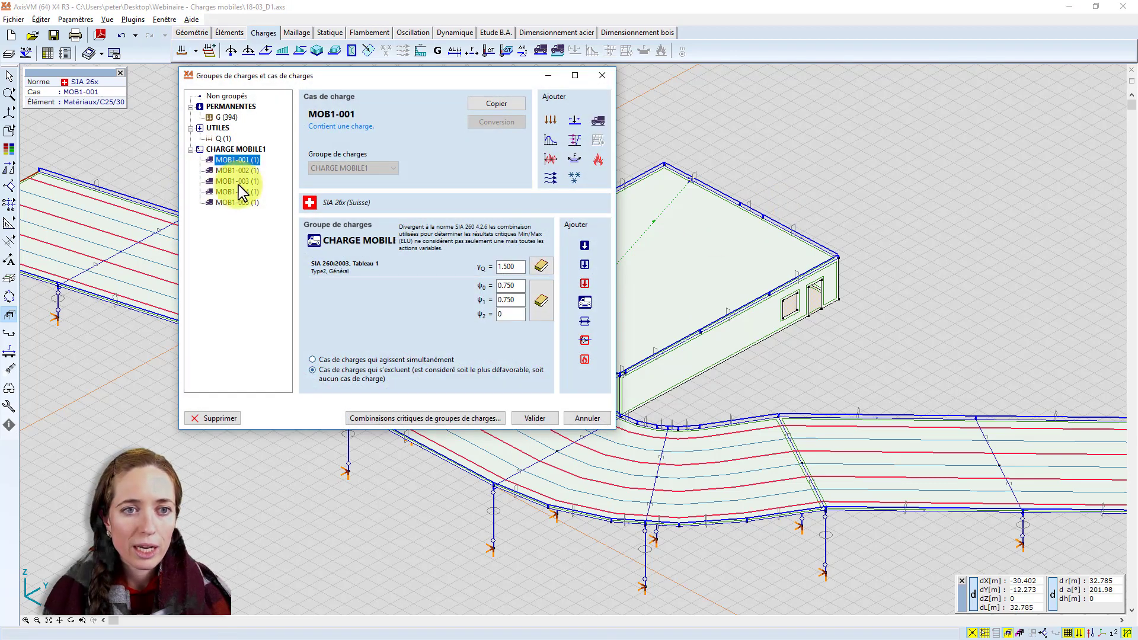
{"action": "left_click", "coordinate": [246, 149]}
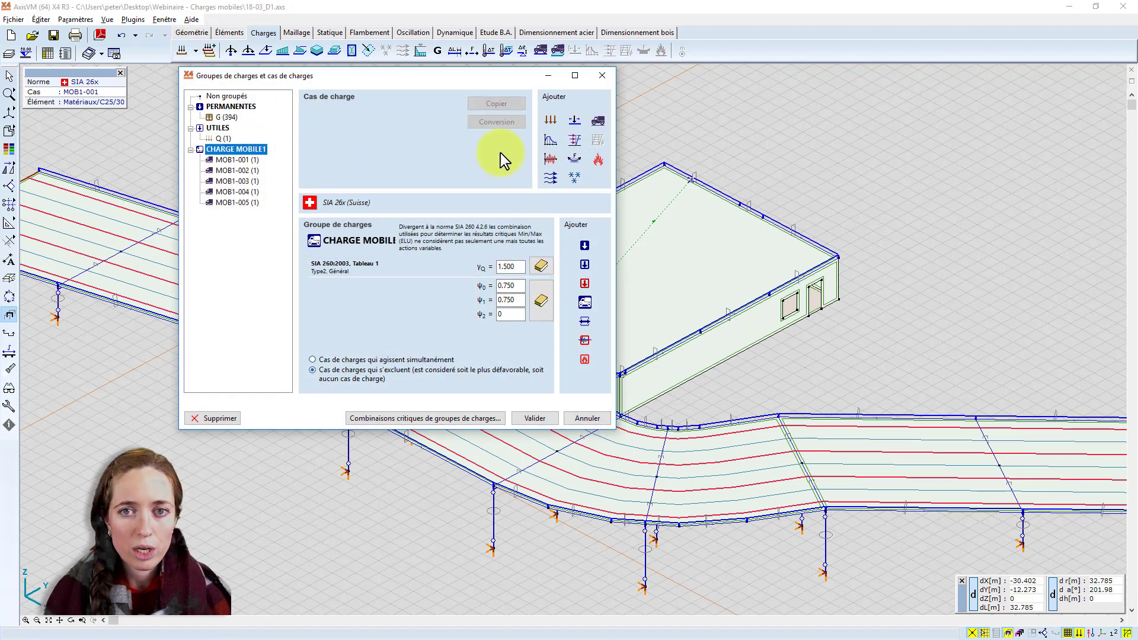
{"action": "left_click", "coordinate": [598, 121]}
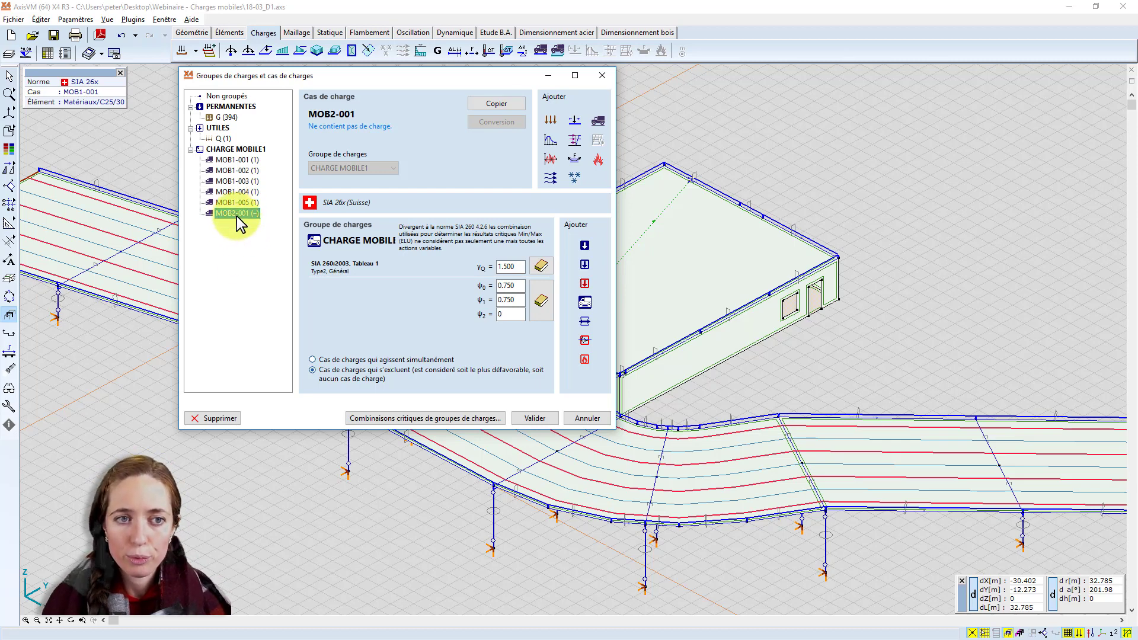
{"action": "left_click", "coordinate": [535, 418]}
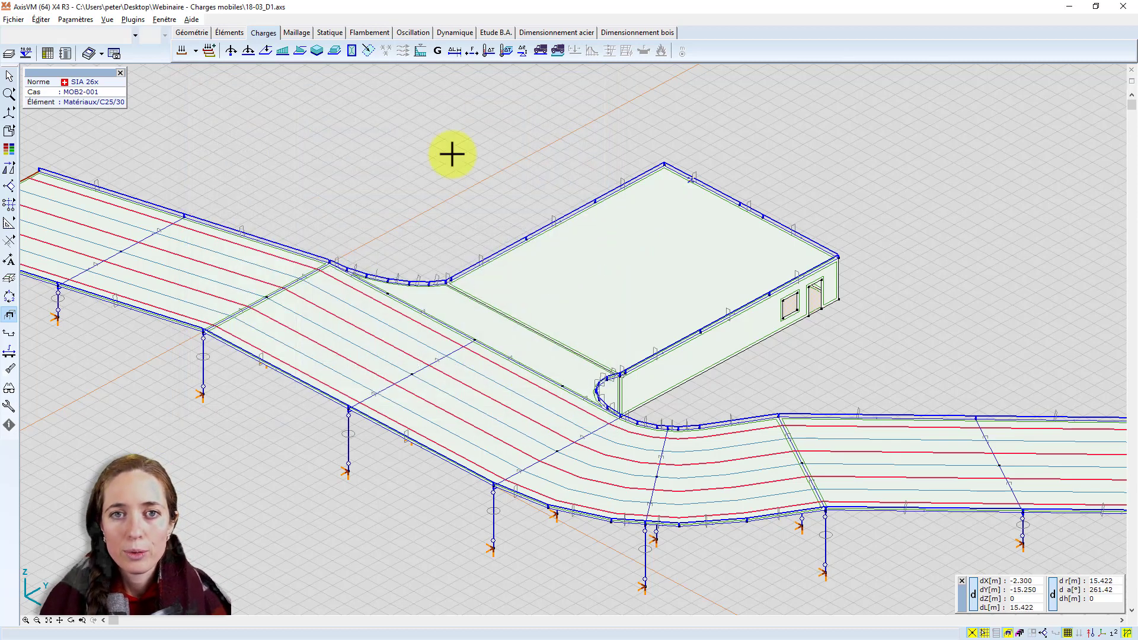
- Start a surface moving load in the new case with the SIA LM1 scheme and N set to 10
{"action": "left_click", "coordinate": [556, 54]}
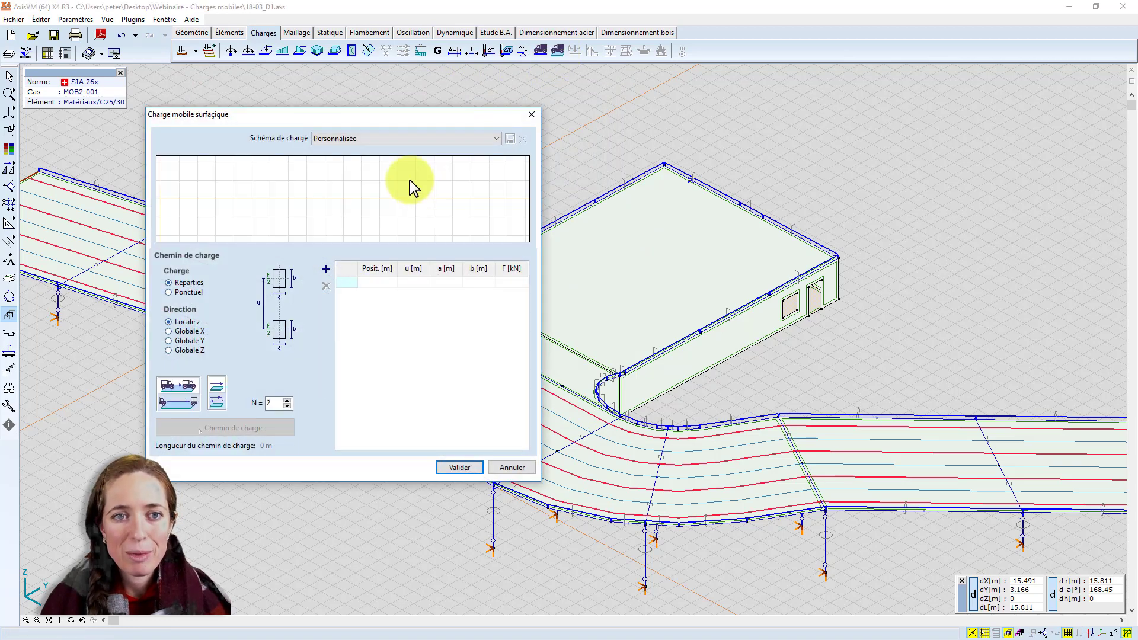
{"action": "left_click", "coordinate": [397, 140]}
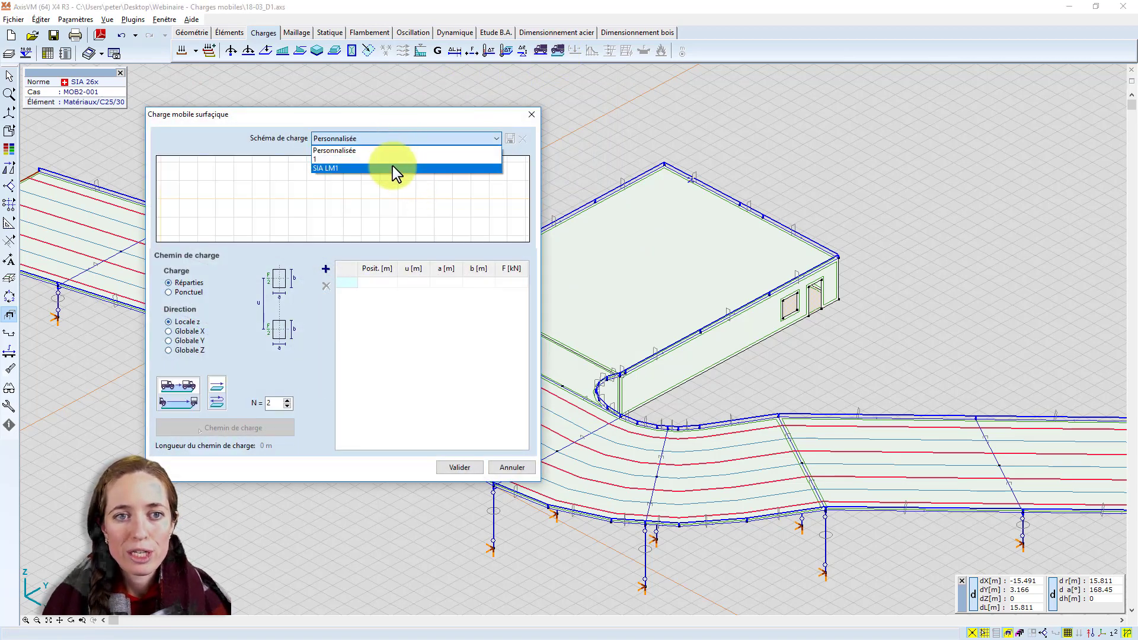
{"action": "left_click", "coordinate": [392, 167]}
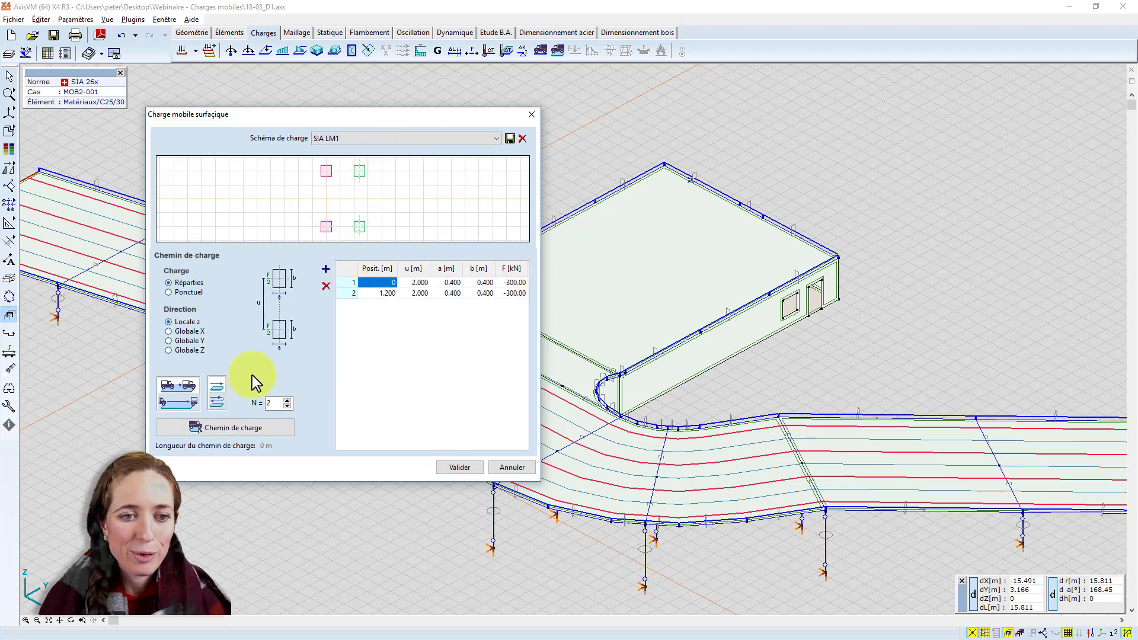
{"action": "double_click", "coordinate": [272, 403]}
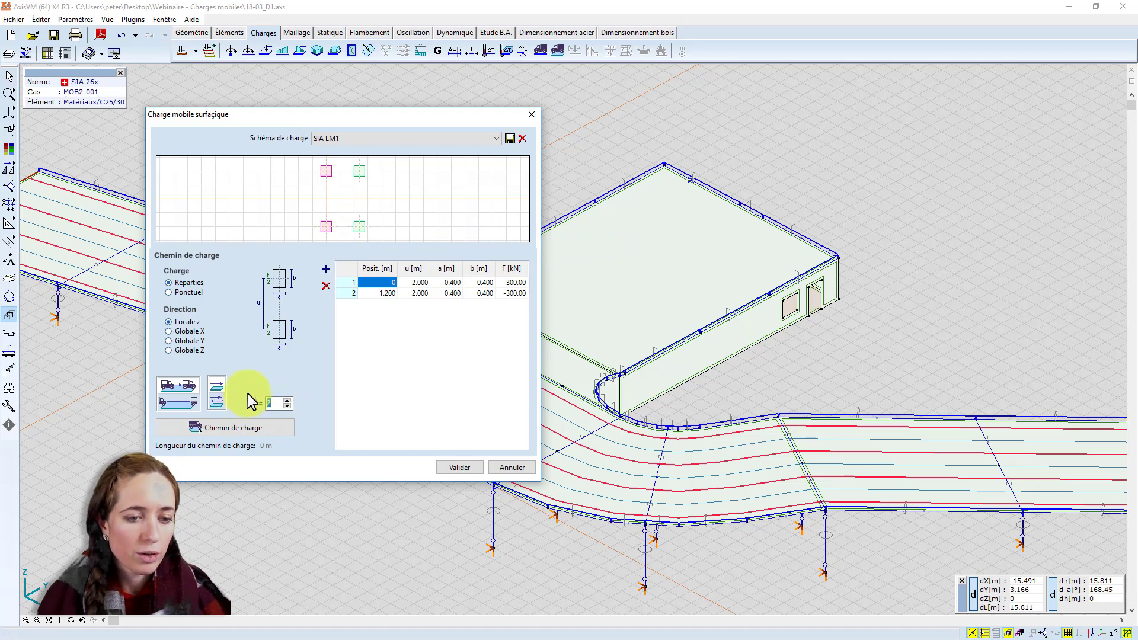
{"action": "type", "text": "10"}
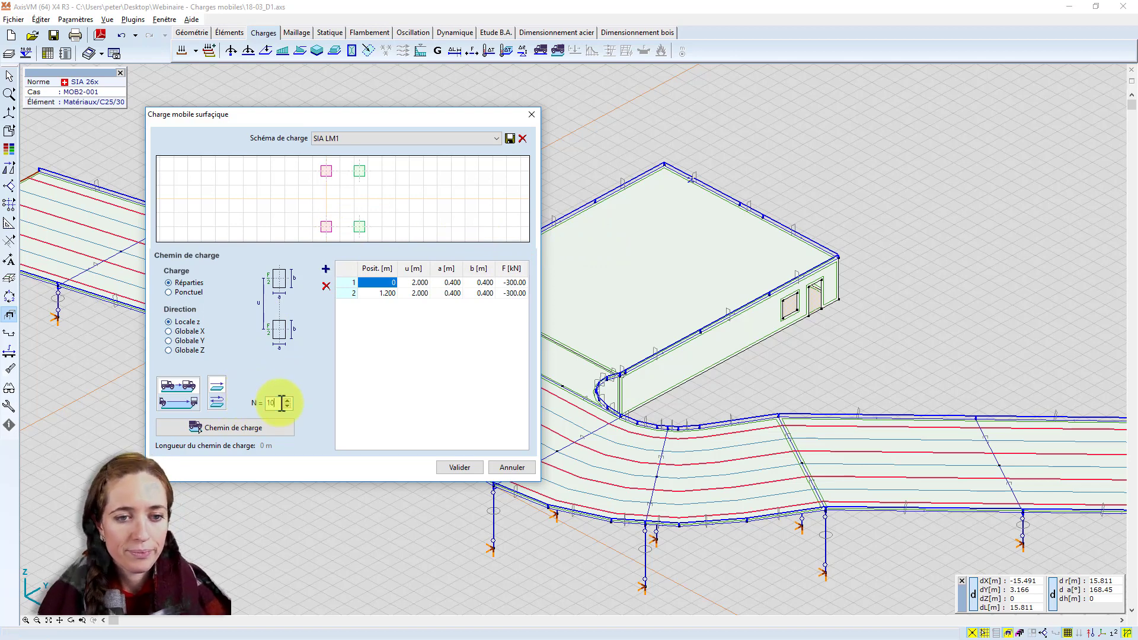
- Apply the moving load along a straight 19 m path across the slab, parallel to the wall with the openings
{"action": "left_click", "coordinate": [247, 424]}
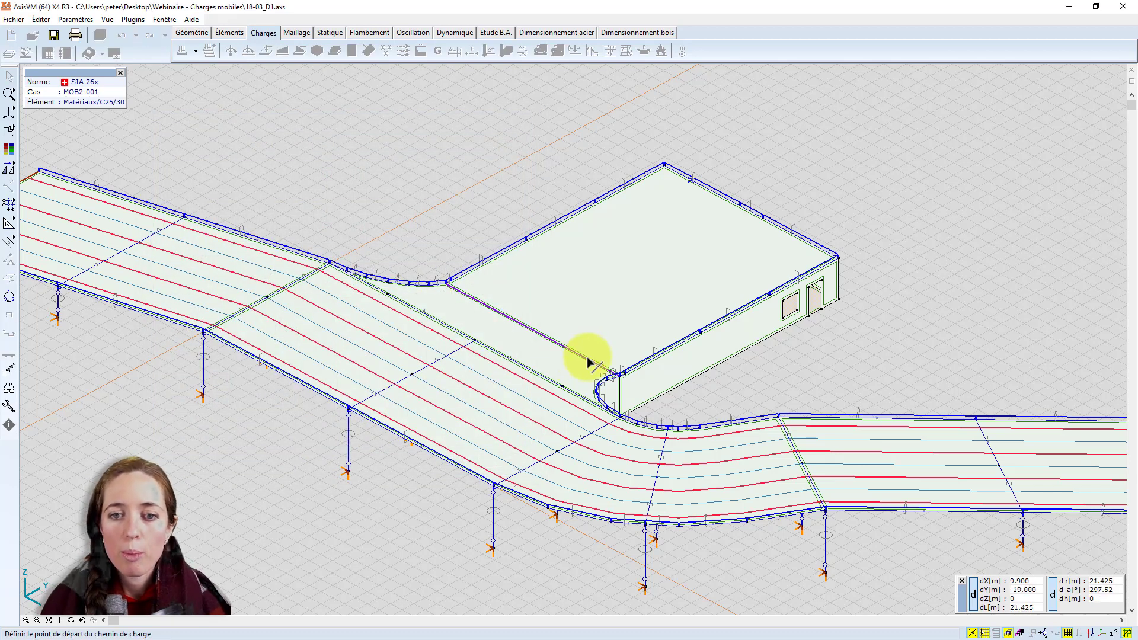
{"action": "left_click", "coordinate": [587, 358]}
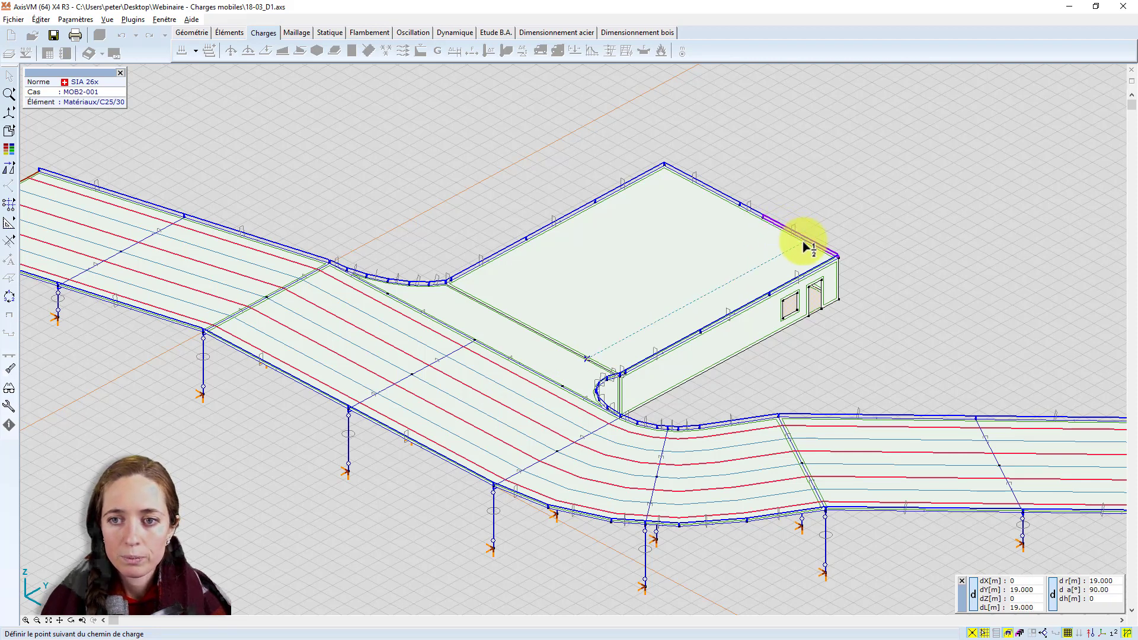
{"action": "left_click", "coordinate": [805, 246]}
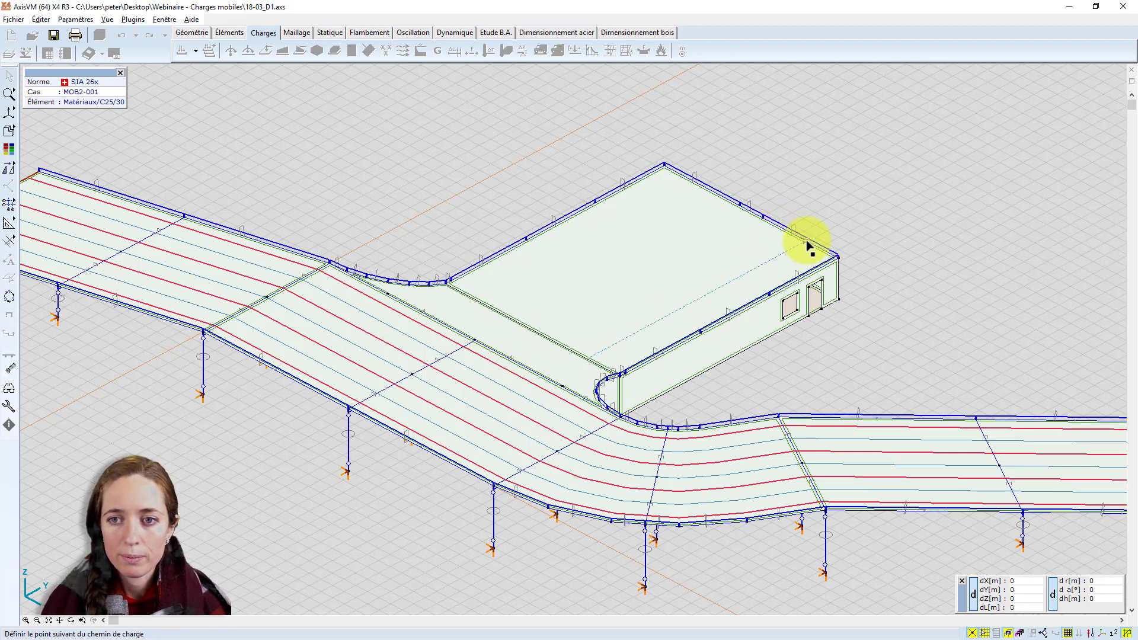
{"action": "left_click", "coordinate": [808, 247]}
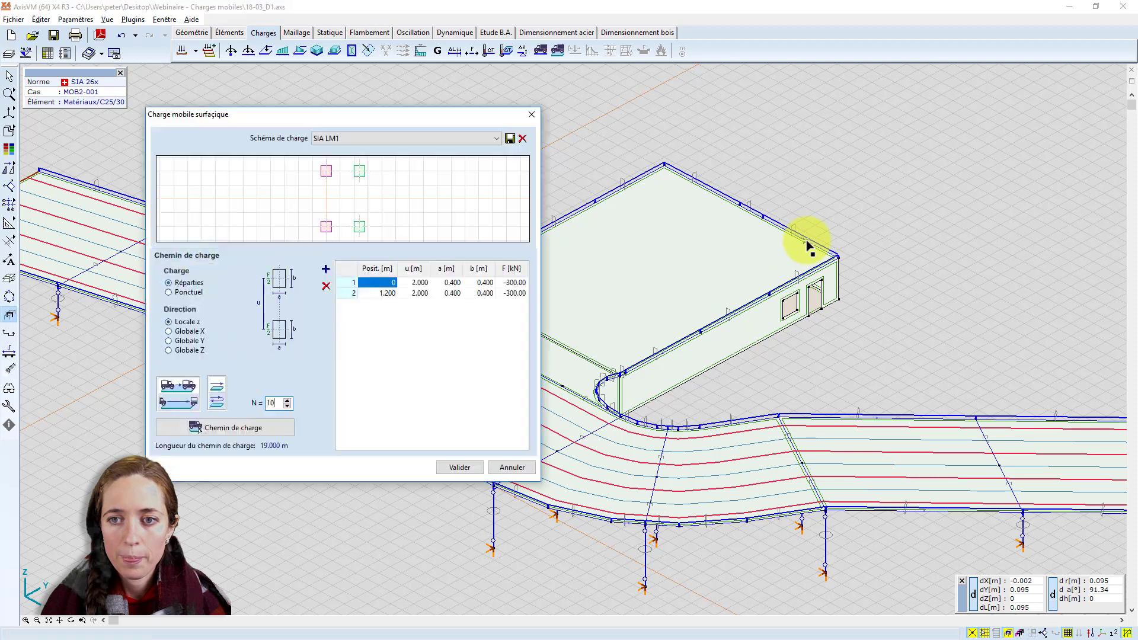
{"action": "left_click", "coordinate": [461, 468]}
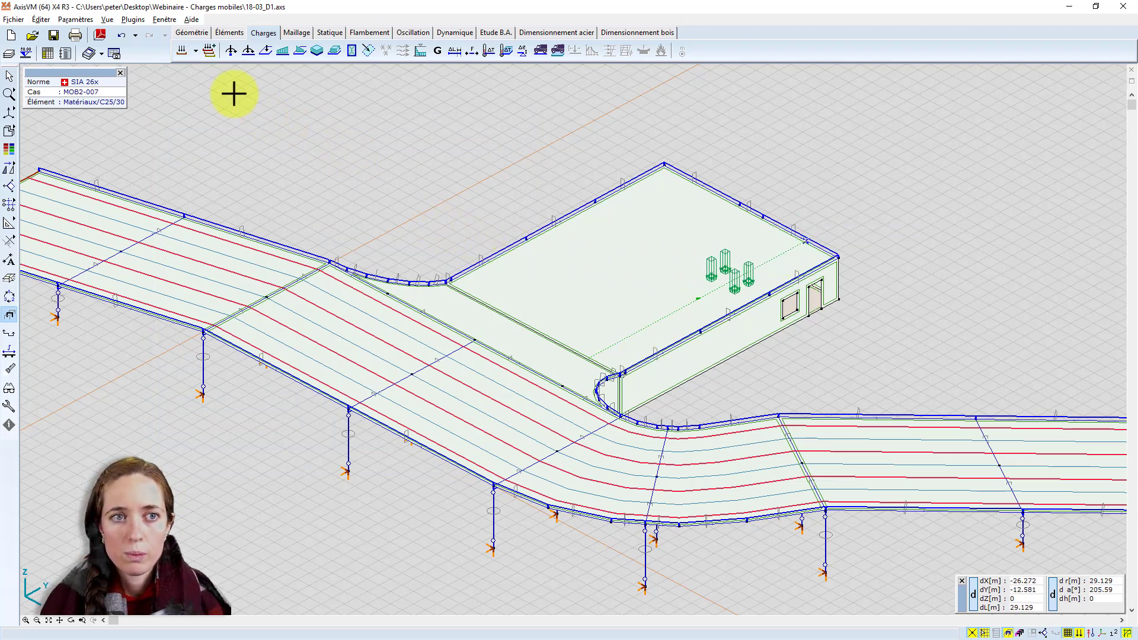
- Display load case Q, and return to moving load case MOB2-007
{"action": "left_click", "coordinate": [193, 52]}
{"action": "left_click", "coordinate": [198, 90]}
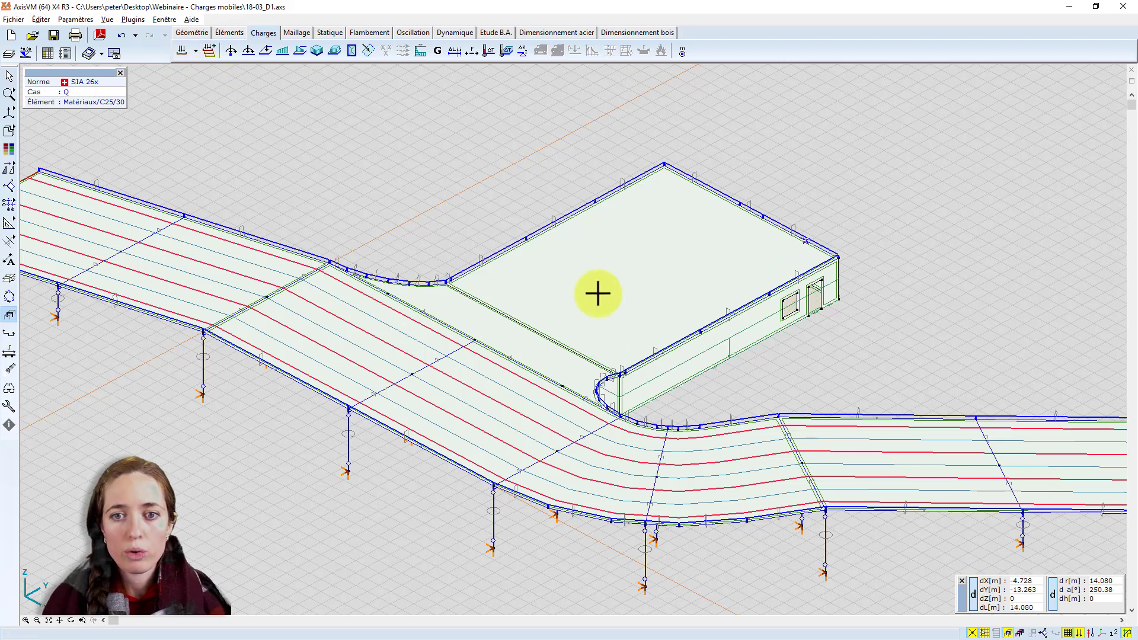
{"action": "left_click", "coordinate": [196, 51]}
{"action": "left_click", "coordinate": [201, 115]}
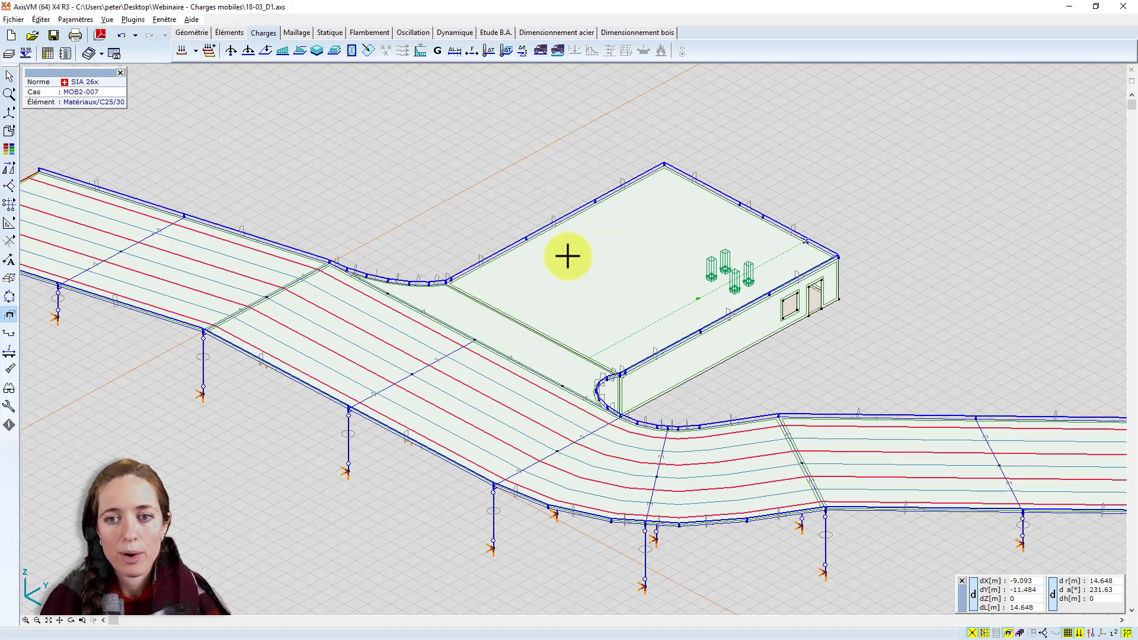
- Review the moving load cases in the CHARGE MOBILE1 group, inspecting MOB1-001, MOB2-007 and MOB2-010
{"action": "left_click", "coordinate": [183, 50]}
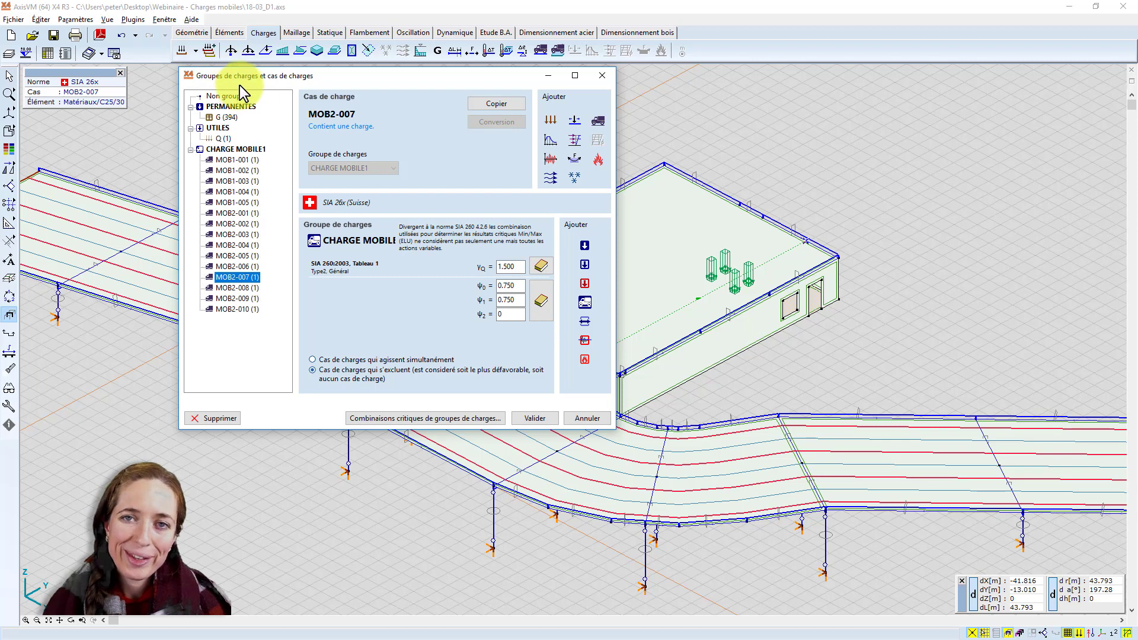
{"action": "left_click_drag", "start_coordinate": [282, 75], "coordinate": [393, 78]}
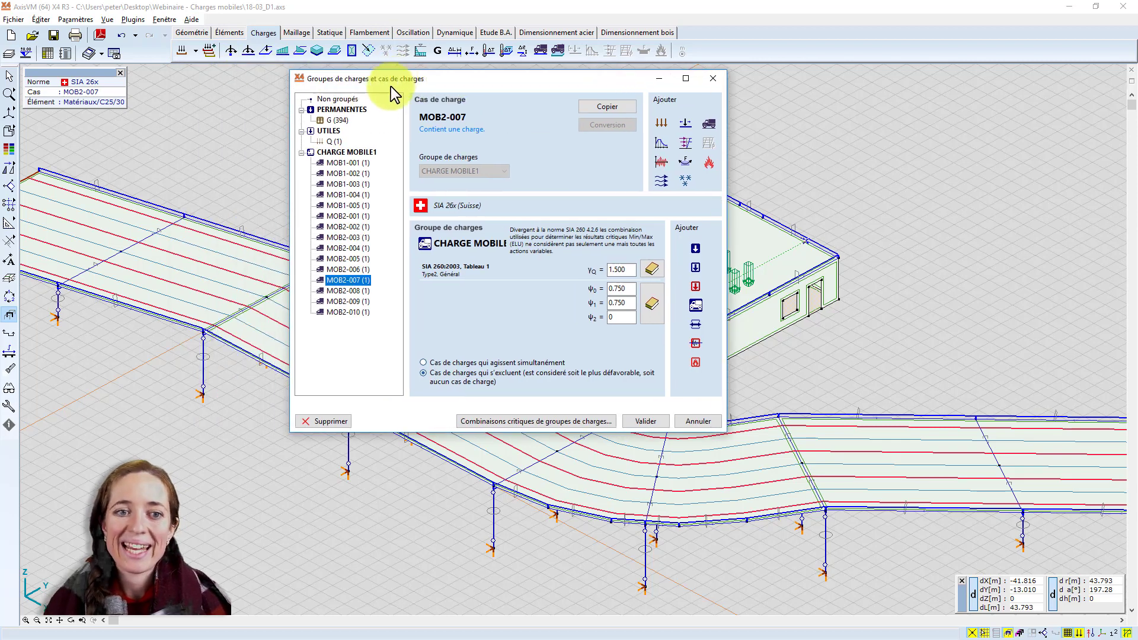
{"action": "left_click", "coordinate": [345, 164]}
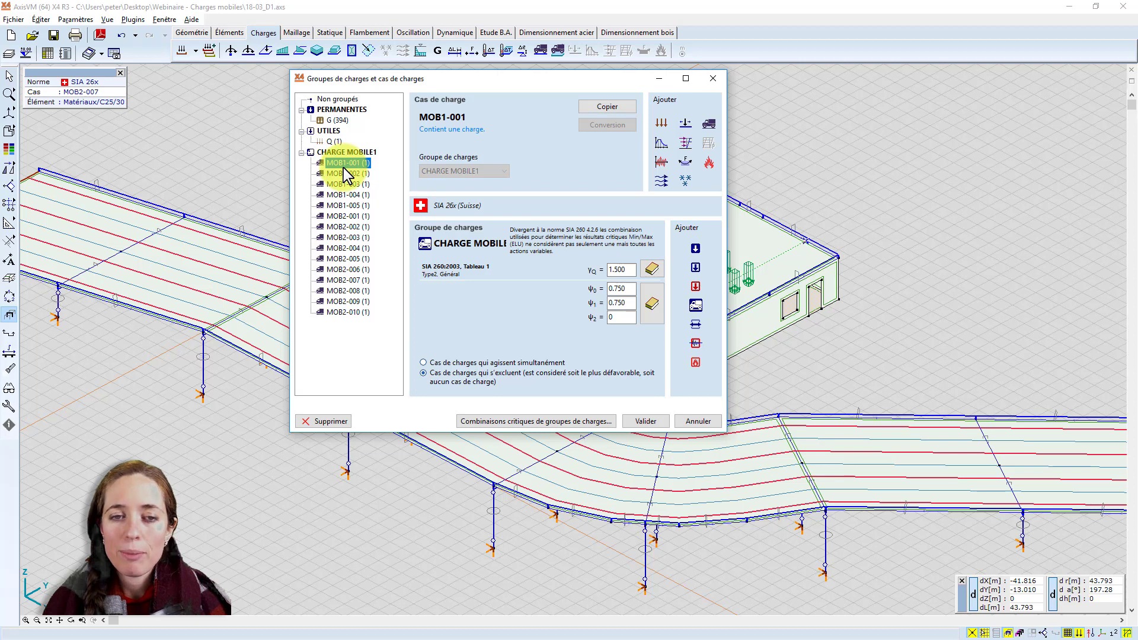
{"action": "left_click_drag", "start_coordinate": [496, 82], "coordinate": [304, 102]}
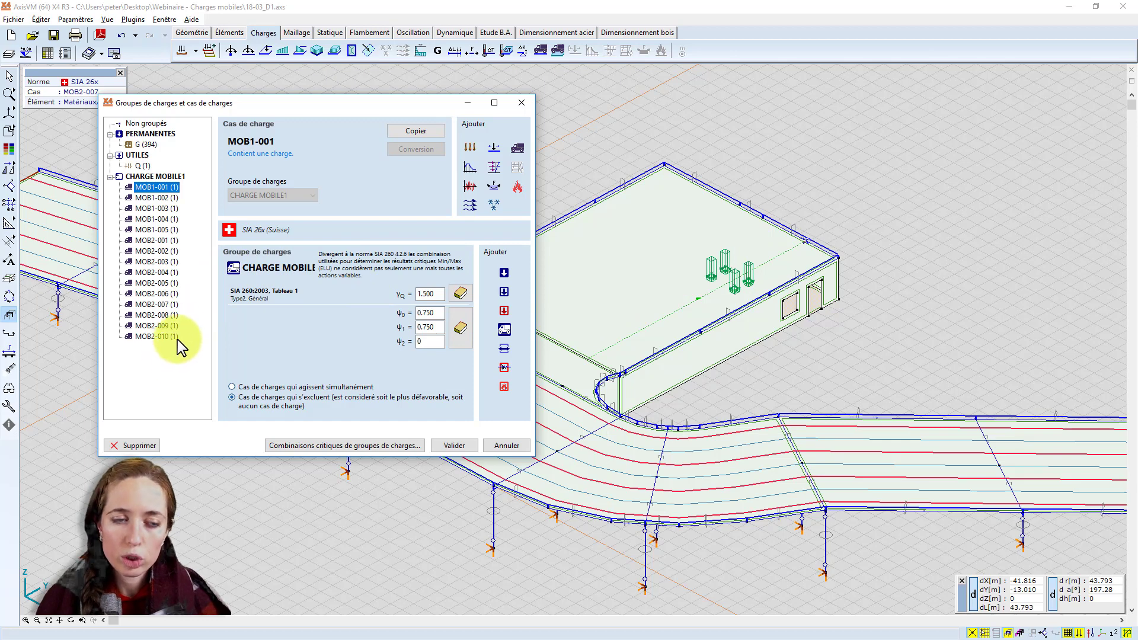
{"action": "left_click", "coordinate": [155, 303]}
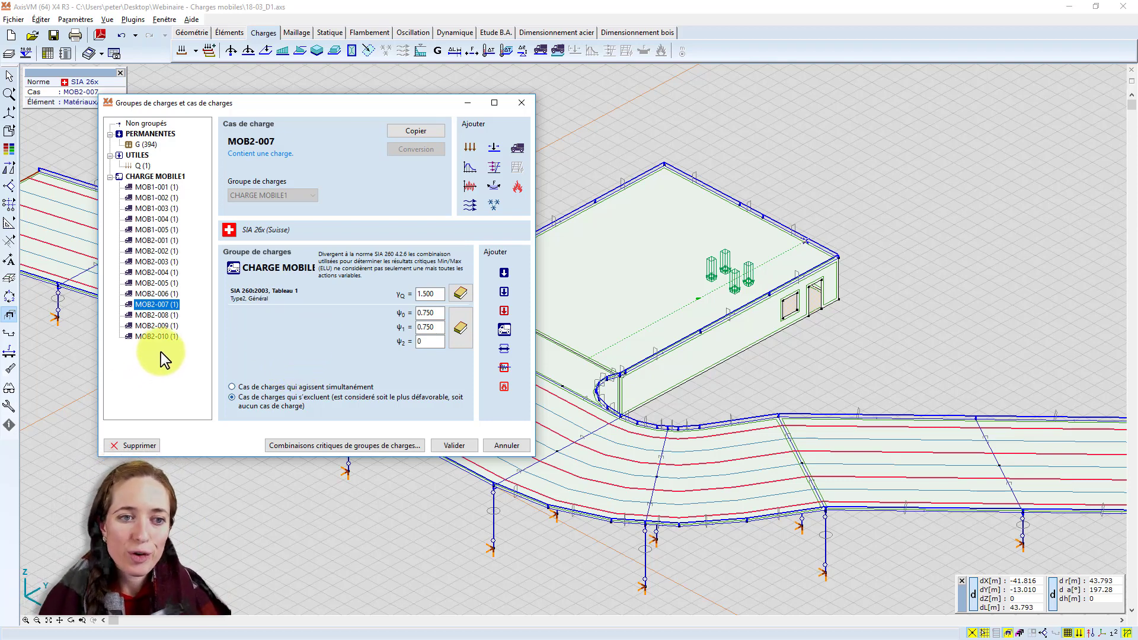
{"action": "left_click", "coordinate": [166, 335]}
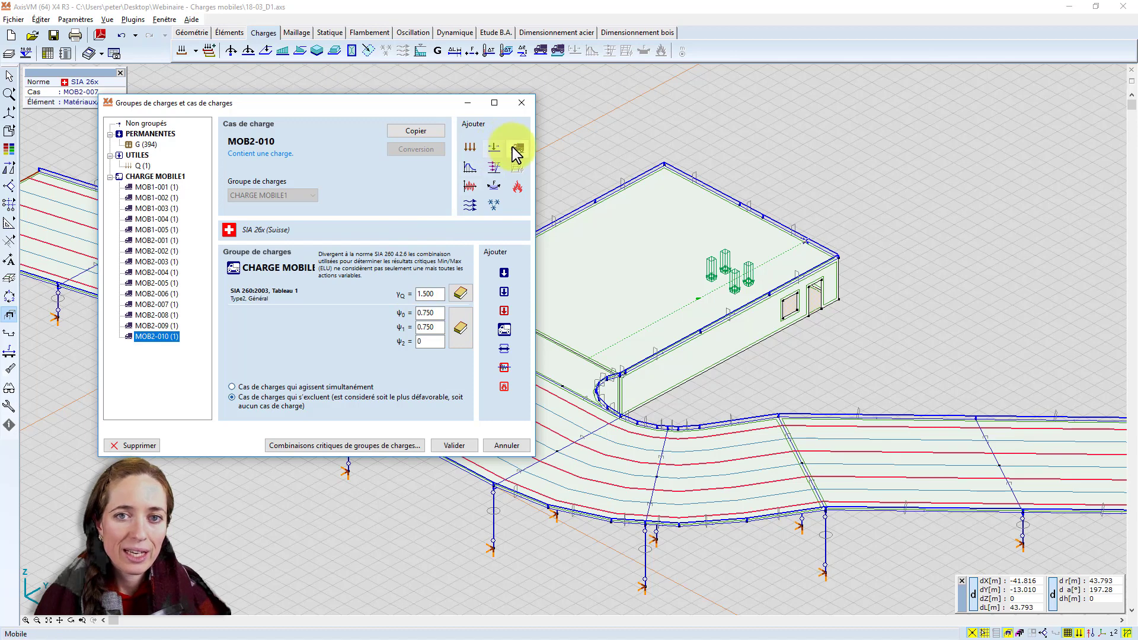
- Add a second moving load group with the recommended values for Catégorie A: zones résidentielles
{"action": "left_click", "coordinate": [504, 330]}
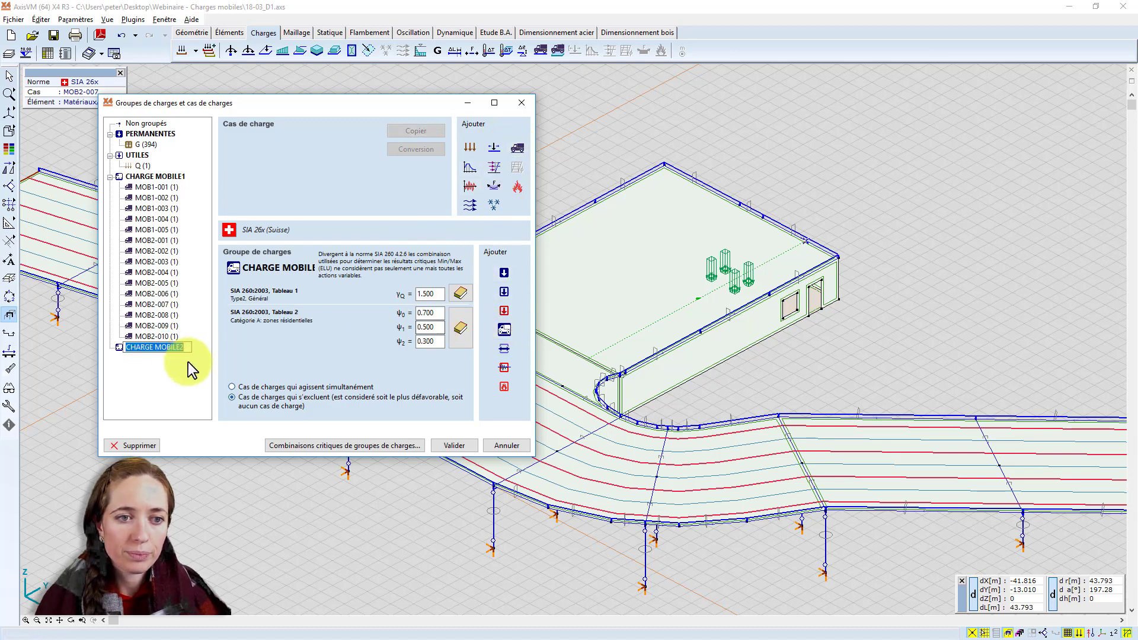
{"action": "left_click", "coordinate": [575, 449]}
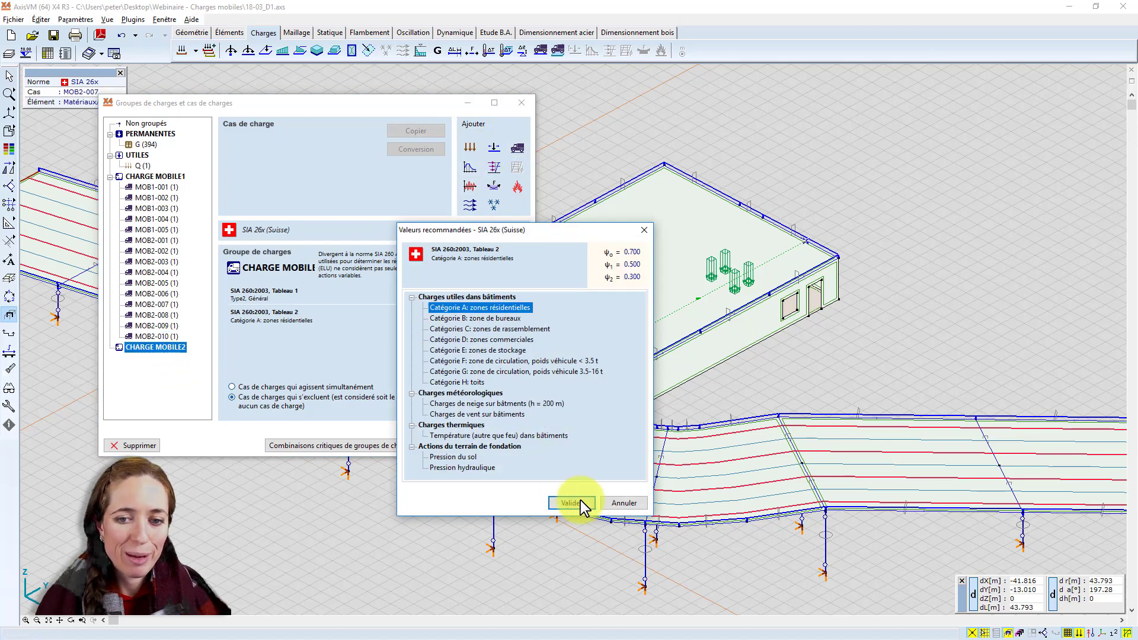
{"action": "left_click", "coordinate": [571, 502]}
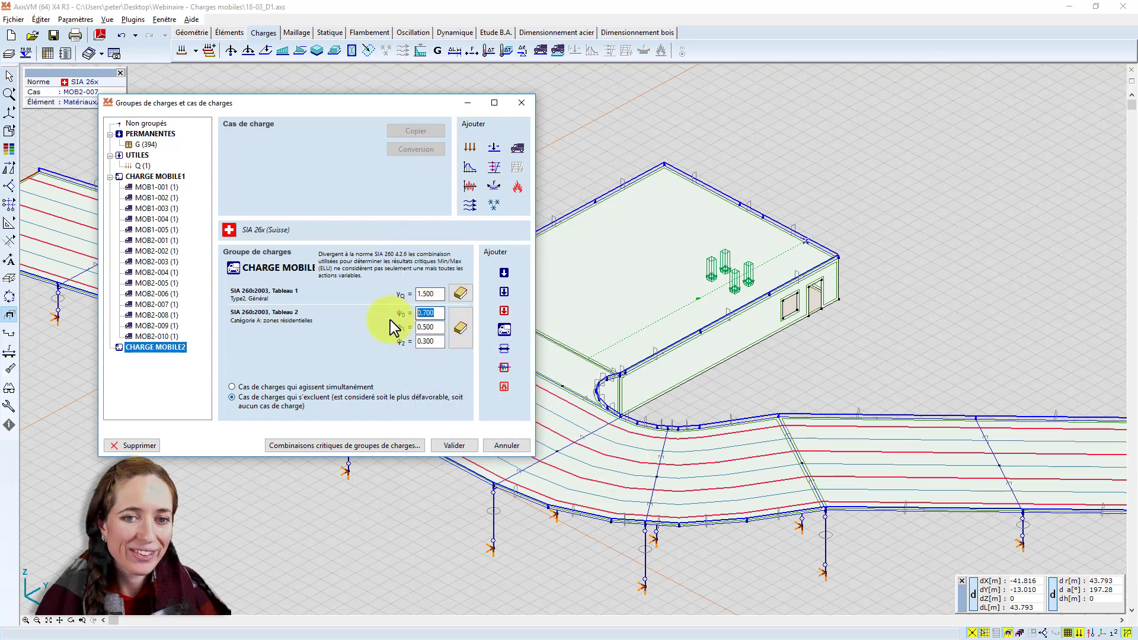
- Set the CHARGE MOBILE2 factors to ψ0 0.75, ψ1 0.75 and ψ2 0, and move the MOB2 load cases into that group
{"action": "type", "text": "0.75"}
{"action": "key", "text": "Tab"}
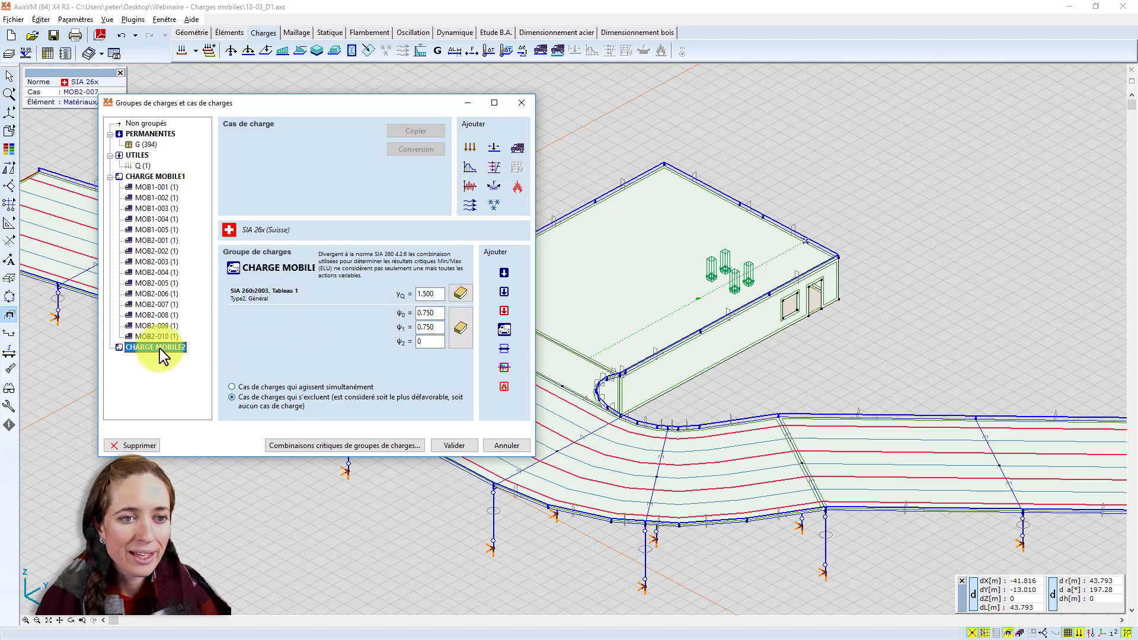
{"action": "left_click_drag", "start_coordinate": [156, 304], "coordinate": [161, 351]}
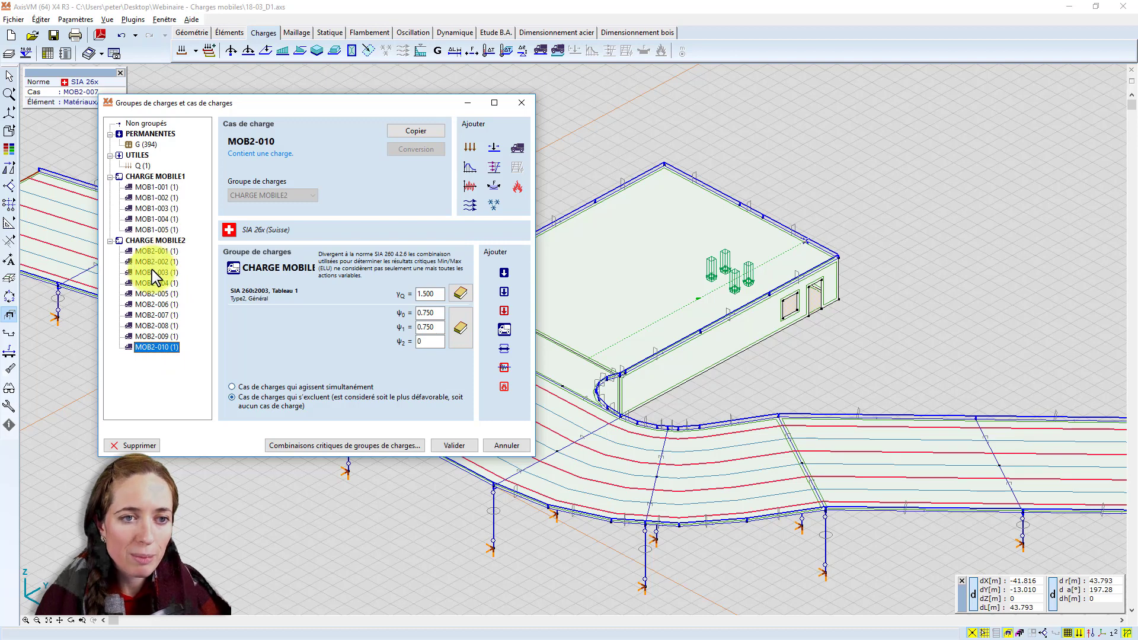
{"action": "left_click_drag", "start_coordinate": [151, 271], "coordinate": [171, 231]}
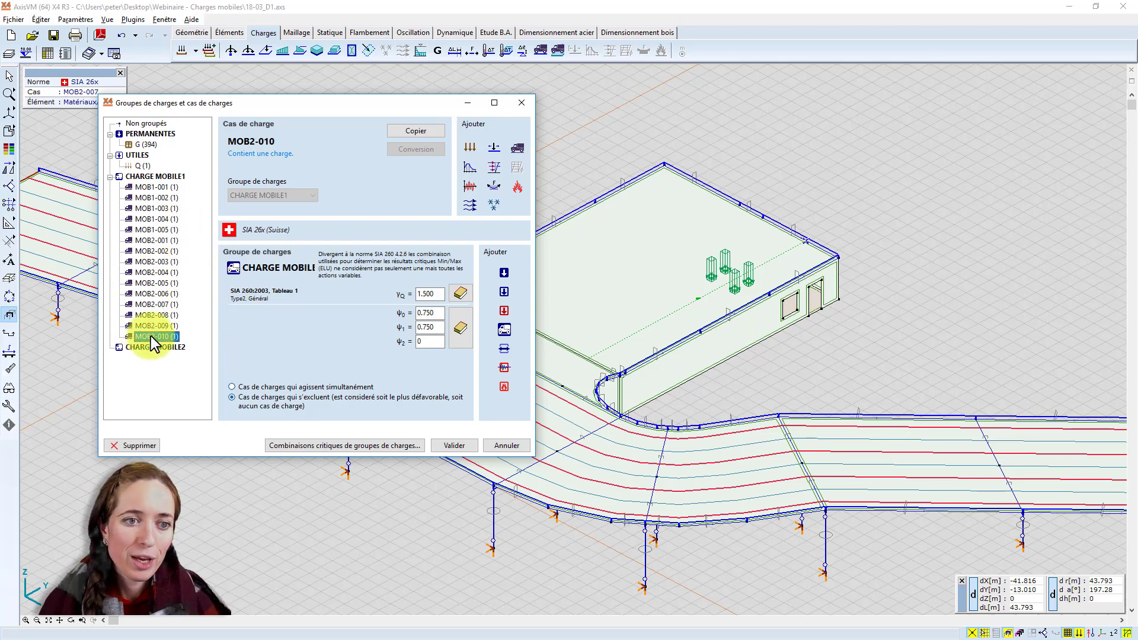
{"action": "left_click_drag", "start_coordinate": [151, 337], "coordinate": [155, 347]}
- Rename the MOB2 load cases in CHARGE MOBILE2 as test, and accept the load case settings
{"action": "left_click", "coordinate": [148, 253]}
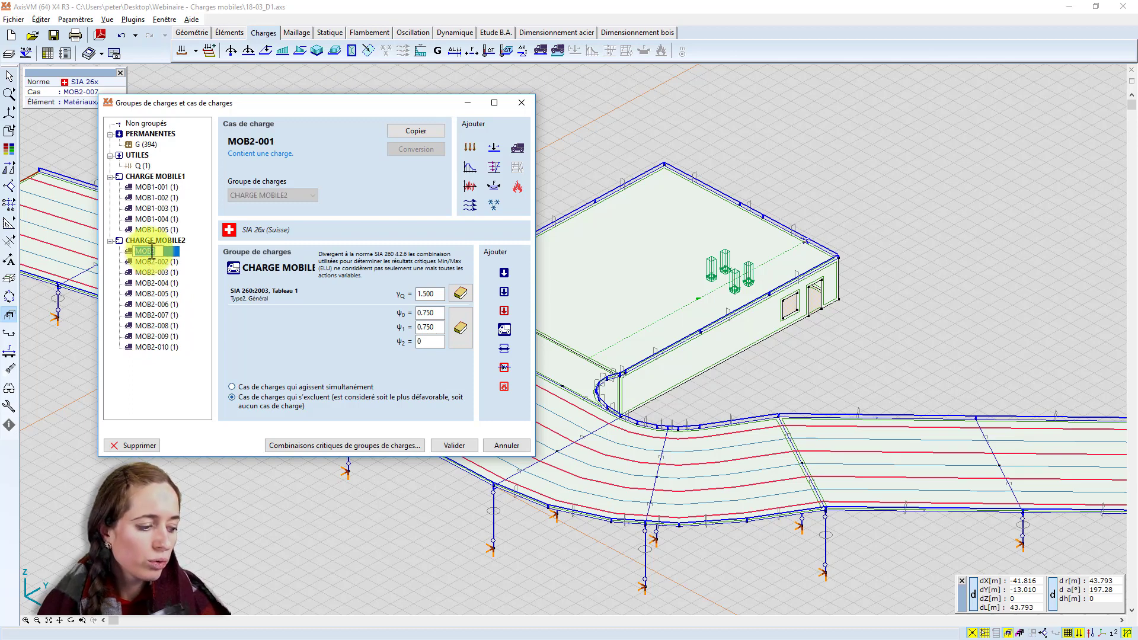
{"action": "type", "text": "test"}
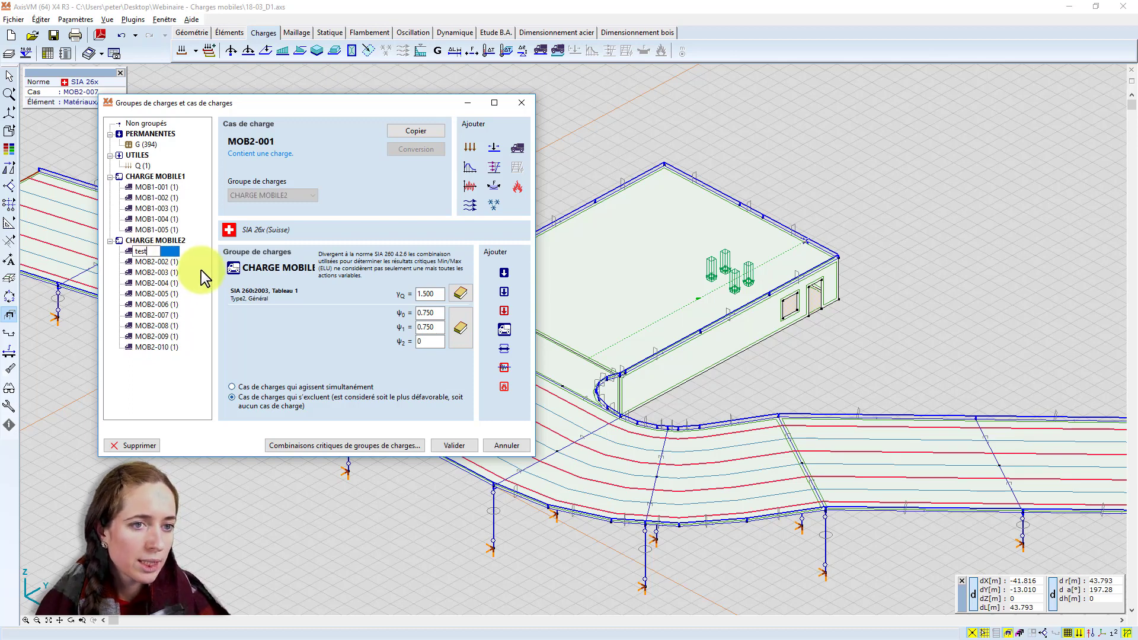
{"action": "key", "text": "Return"}
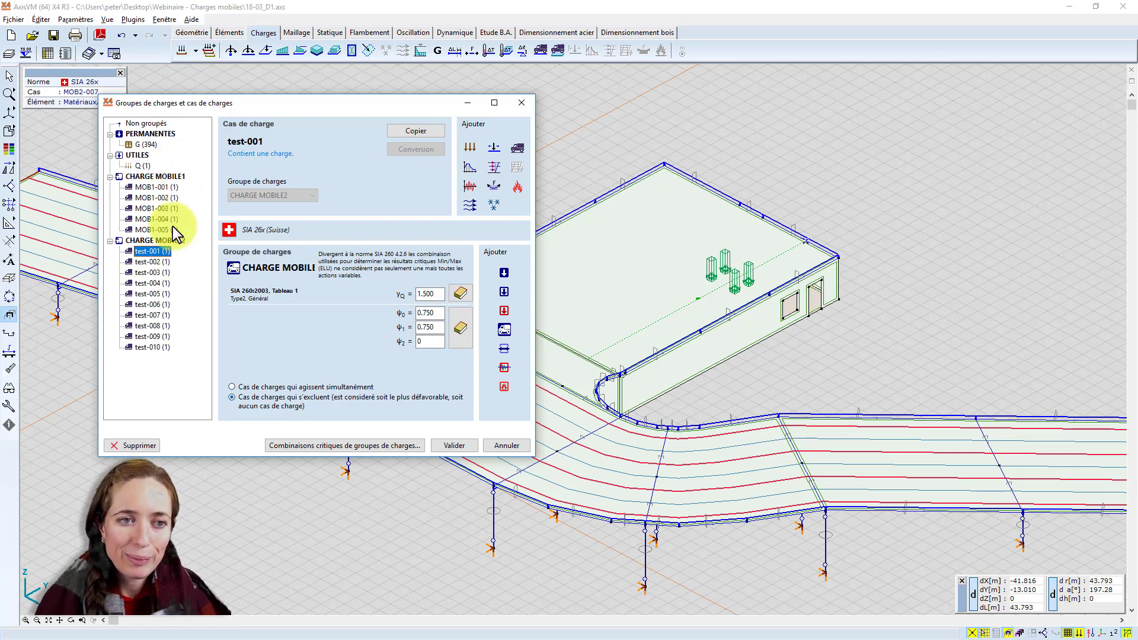
{"action": "left_click", "coordinate": [156, 251]}
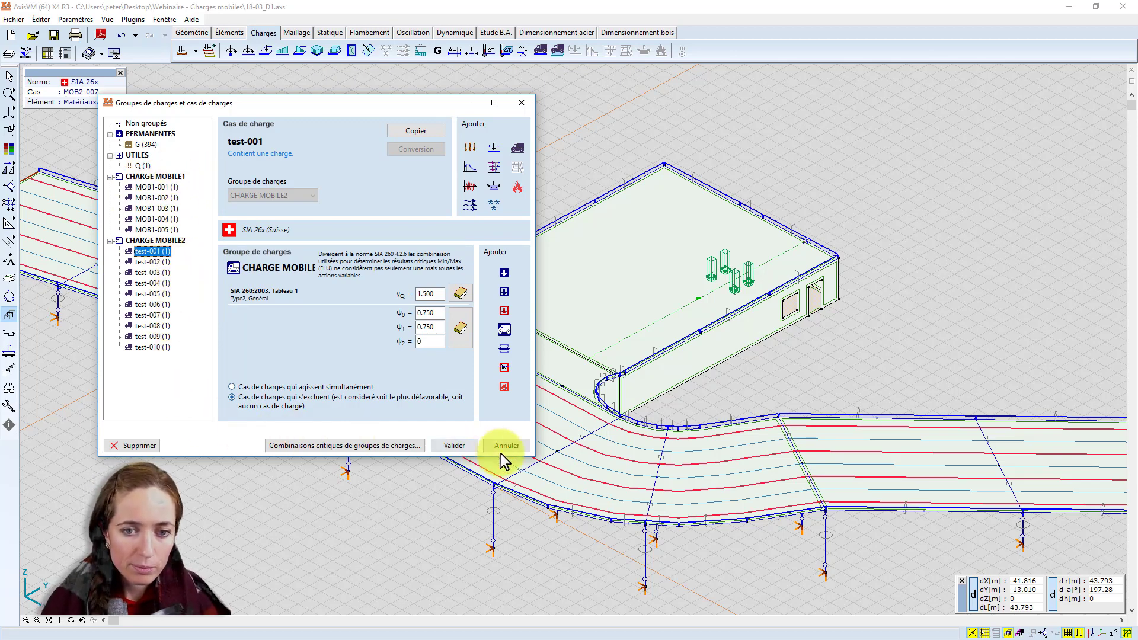
{"action": "left_click", "coordinate": [454, 445]}
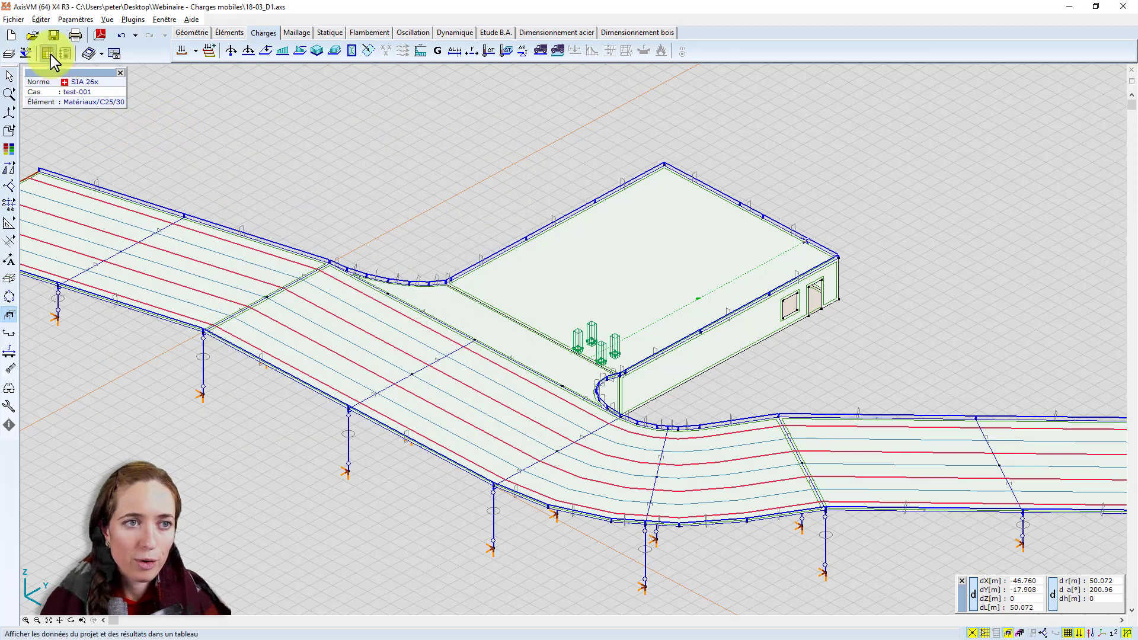
- List the calculated critical combinations by load case, allowing the generation of more than 1000 combinations
{"action": "left_click", "coordinate": [49, 54]}
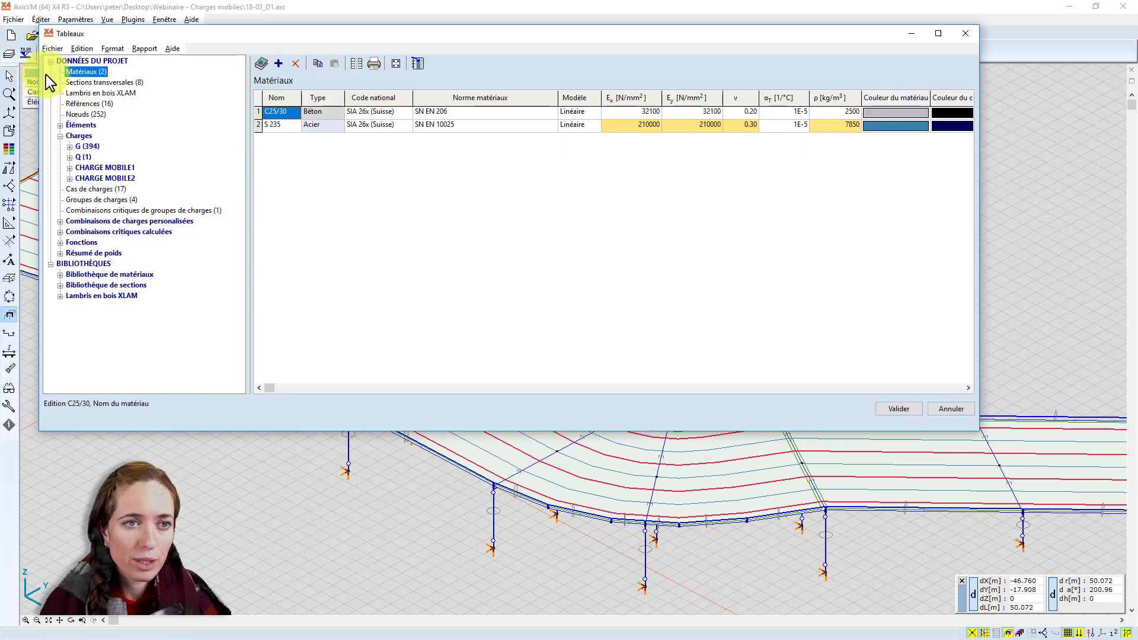
{"action": "left_click", "coordinate": [61, 231]}
{"action": "left_click", "coordinate": [102, 242]}
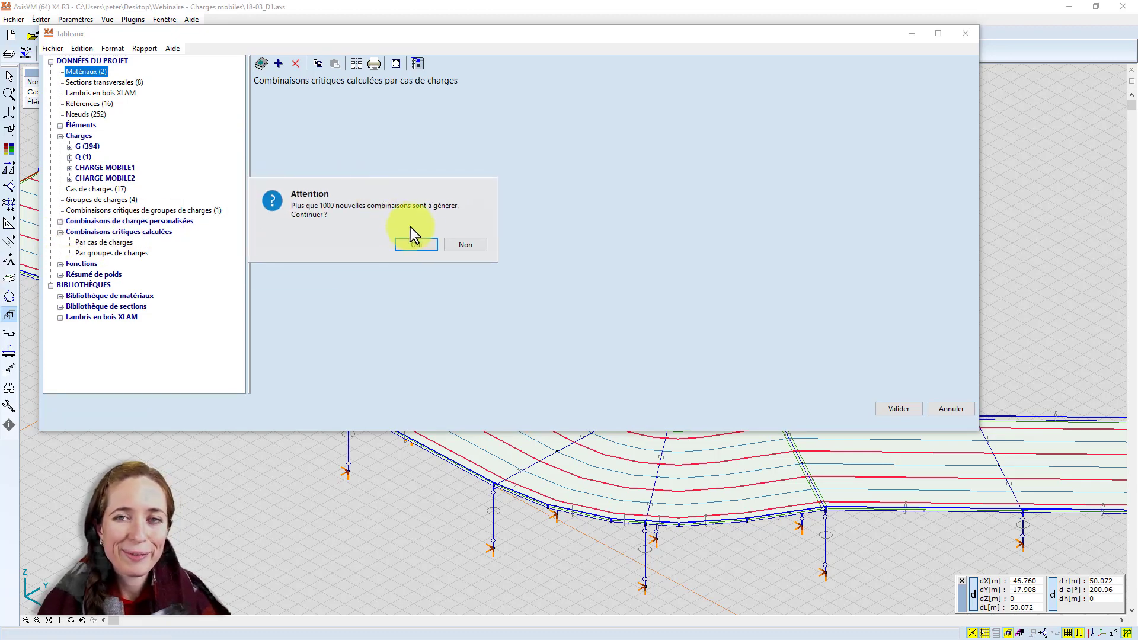
{"action": "left_click", "coordinate": [417, 244]}
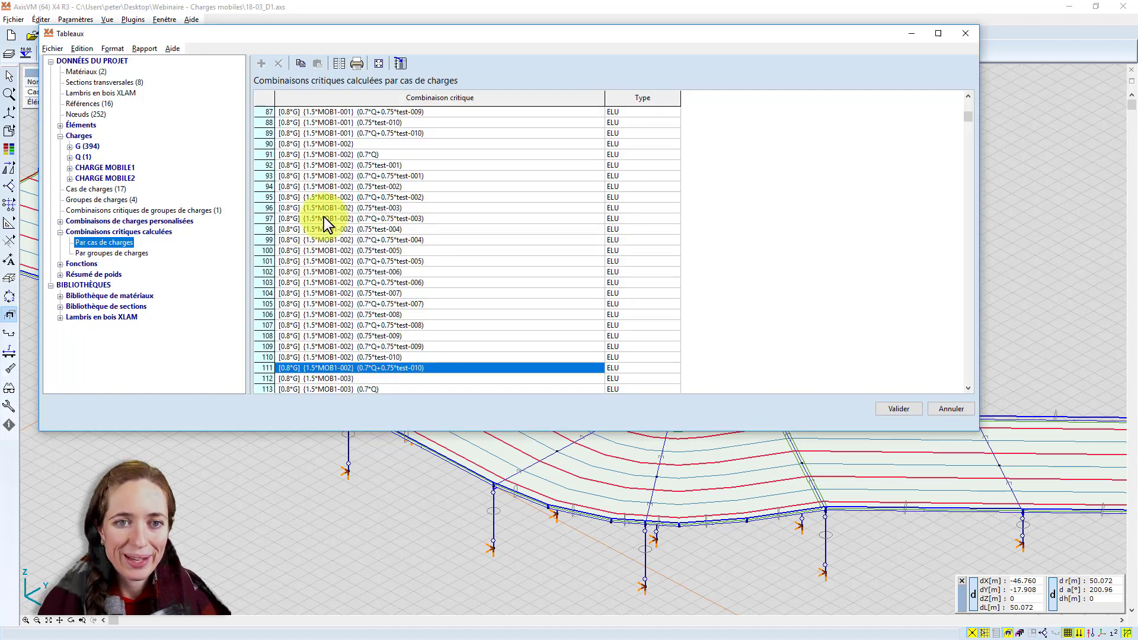
- Review how the MOB1 and test load cases combine with G and Q in the critical combinations, and close the table
{"action": "key", "text": "Up"}
{"action": "key", "text": "Up"}
{"action": "key", "text": "Up"}
{"action": "key", "text": "Up"}
{"action": "key", "text": "Up"}
{"action": "key", "text": "Up"}
{"action": "key", "text": "Up"}
{"action": "key", "text": "Up"}
{"action": "key", "text": "Up"}
{"action": "key", "text": "Up"}
{"action": "key", "text": "Up"}
{"action": "key", "text": "Up"}
{"action": "key", "text": "Up"}
{"action": "key", "text": "Up"}
{"action": "key", "text": "Up"}
{"action": "key", "text": "Up"}
{"action": "key", "text": "Up"}
{"action": "key", "text": "Up"}
{"action": "key", "text": "Up"}
{"action": "key", "text": "Up"}
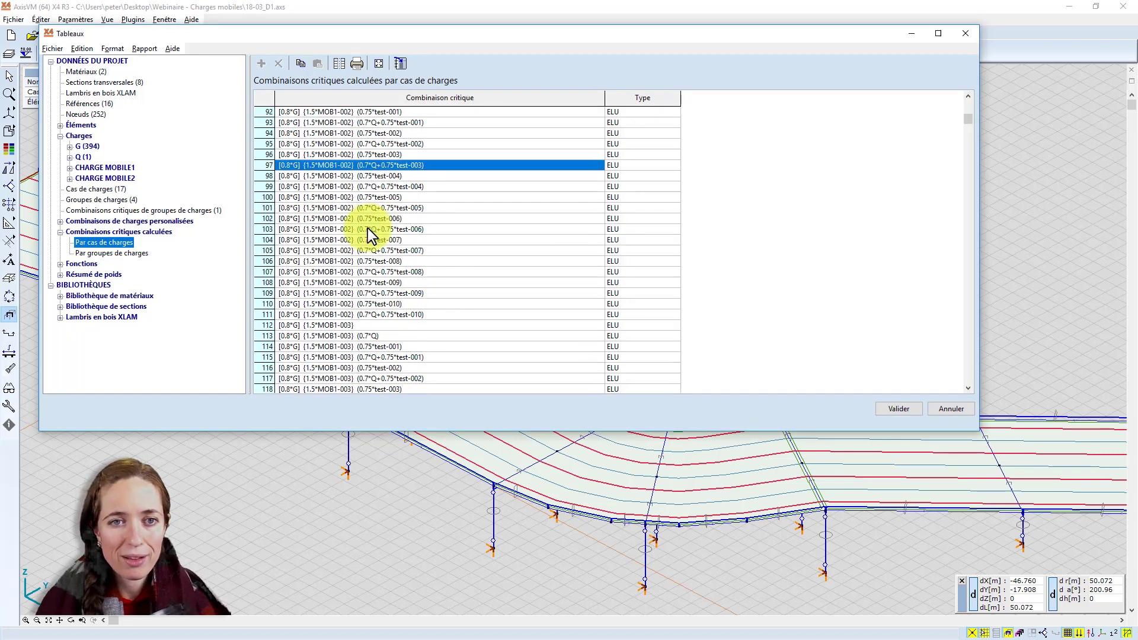
{"action": "key", "text": "Up"}
{"action": "key", "text": "Up"}
{"action": "key", "text": "Up"}
{"action": "key", "text": "Up"}
{"action": "key", "text": "Up"}
{"action": "key", "text": "Up"}
{"action": "key", "text": "Up"}
{"action": "key", "text": "Up"}
{"action": "key", "text": "Up"}
{"action": "key", "text": "Up"}
{"action": "key", "text": "Up"}
{"action": "key", "text": "Up"}
{"action": "key", "text": "Up"}
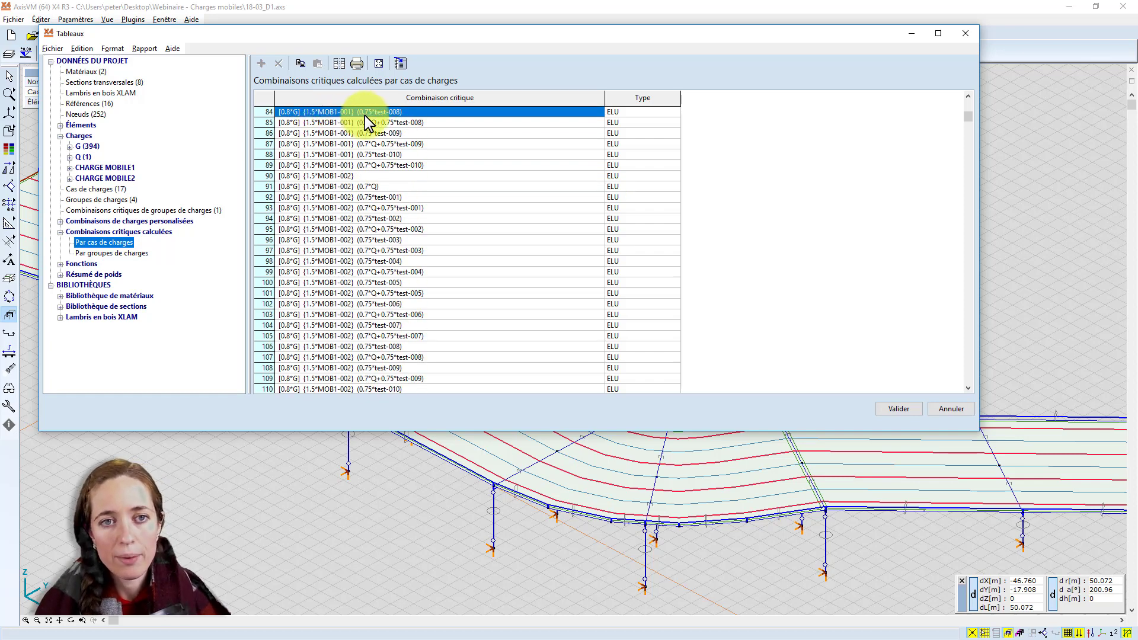
{"action": "scroll", "coordinate": [380, 116], "scroll_direction": "up", "scroll_amount": 2}
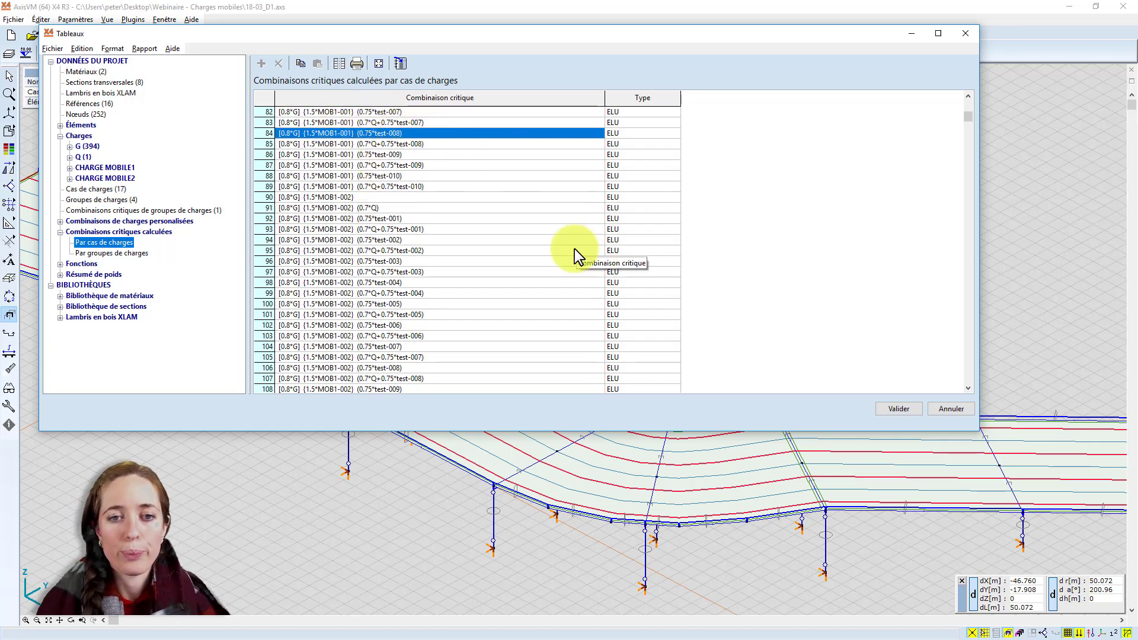
{"action": "left_click", "coordinate": [897, 407]}
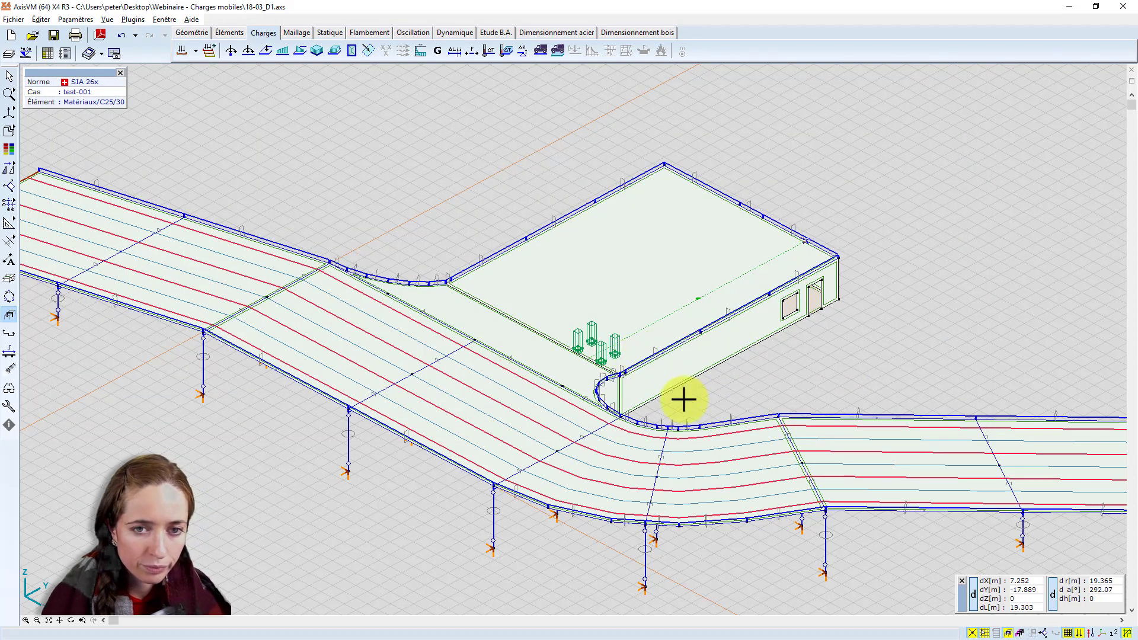
- Delete the CHARGE MOBILE2 group and all MOB1 load cases, keeping the empty CHARGE MOBILE1 group
{"action": "middle_click_drag", "start_coordinate": [579, 368], "coordinate": [771, 344], "text": "shift"}
{"action": "middle_click_drag", "start_coordinate": [587, 373], "coordinate": [704, 366], "text": "shift"}
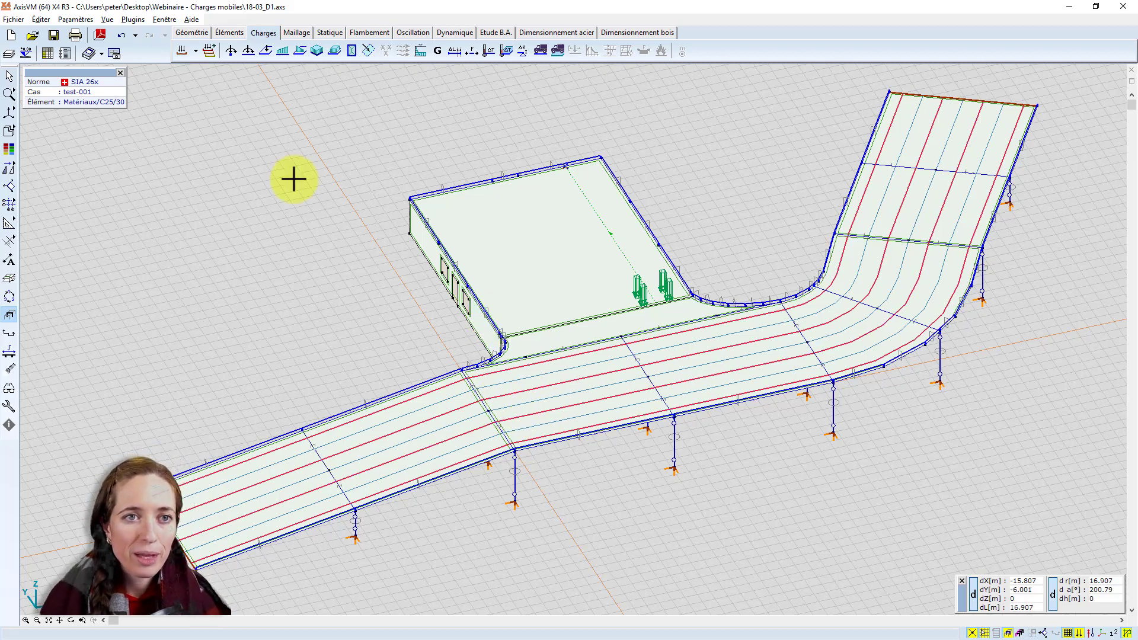
{"action": "left_click", "coordinate": [183, 52]}
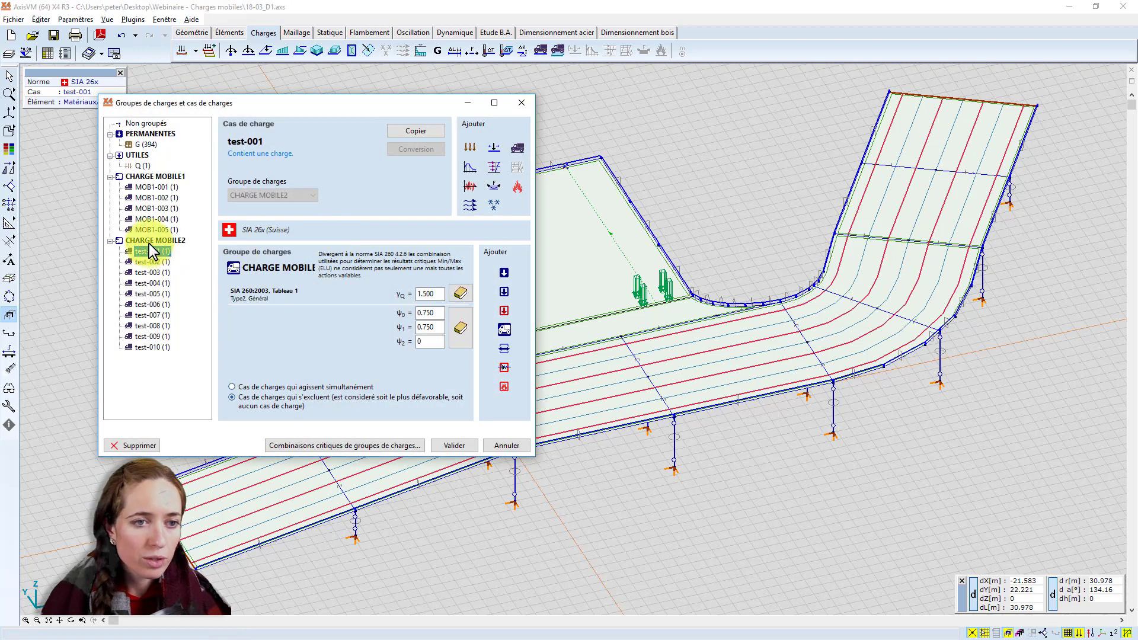
{"action": "left_click", "coordinate": [157, 240]}
{"action": "key", "text": "Delete"}
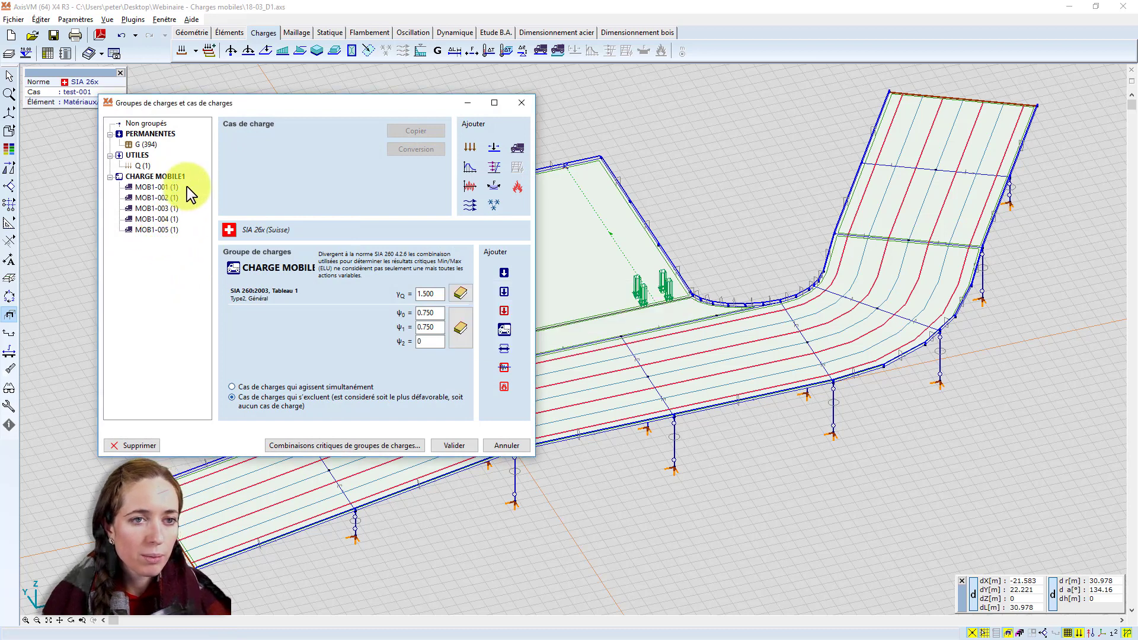
{"action": "left_click", "coordinate": [162, 188]}
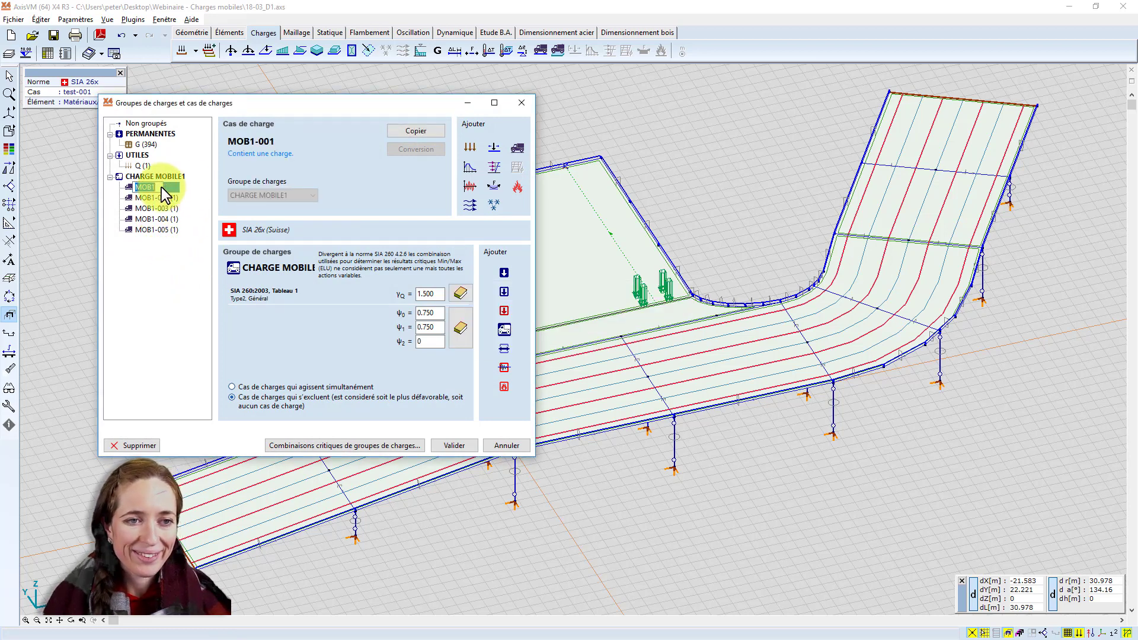
{"action": "left_click", "coordinate": [141, 445]}
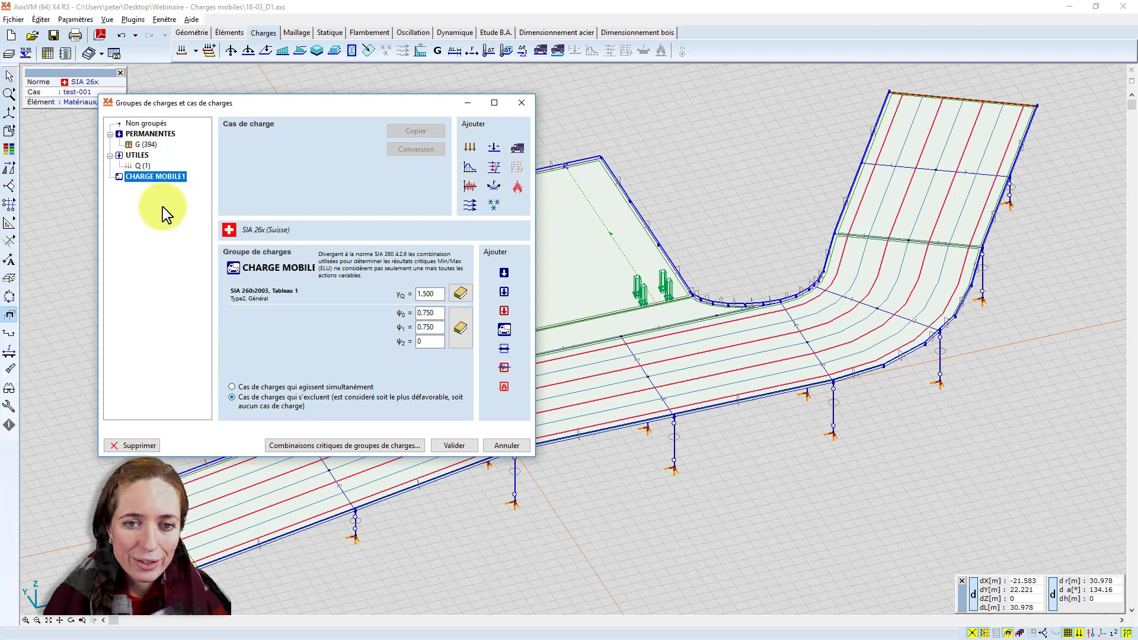
{"action": "left_click", "coordinate": [461, 443]}
- Examine the lane lines along the bridge deck around its free end
{"action": "middle_click_drag", "start_coordinate": [432, 447], "coordinate": [198, 546]}
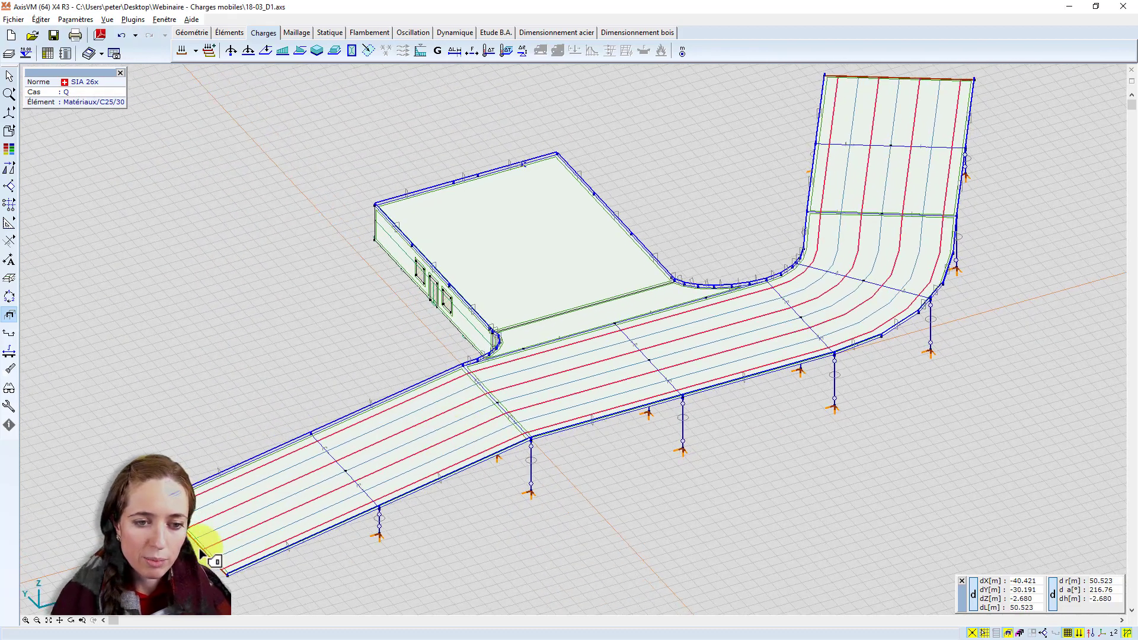
{"action": "scroll", "coordinate": [211, 505], "scroll_direction": "up", "scroll_amount": 5}
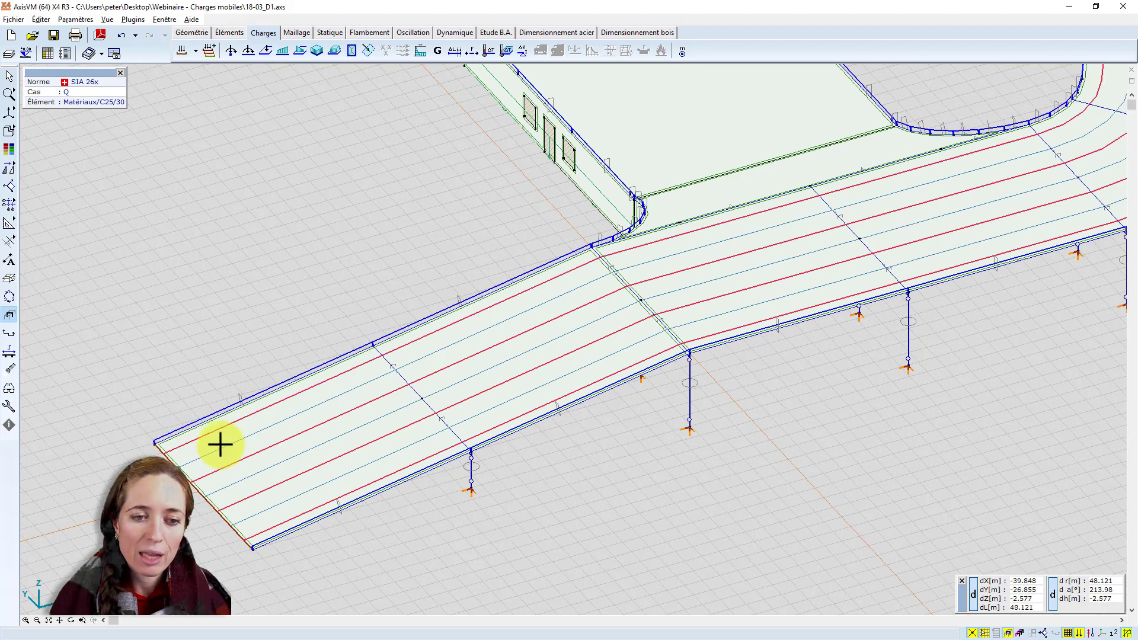
{"action": "middle_click_drag", "start_coordinate": [318, 445], "coordinate": [398, 422], "text": "alt"}
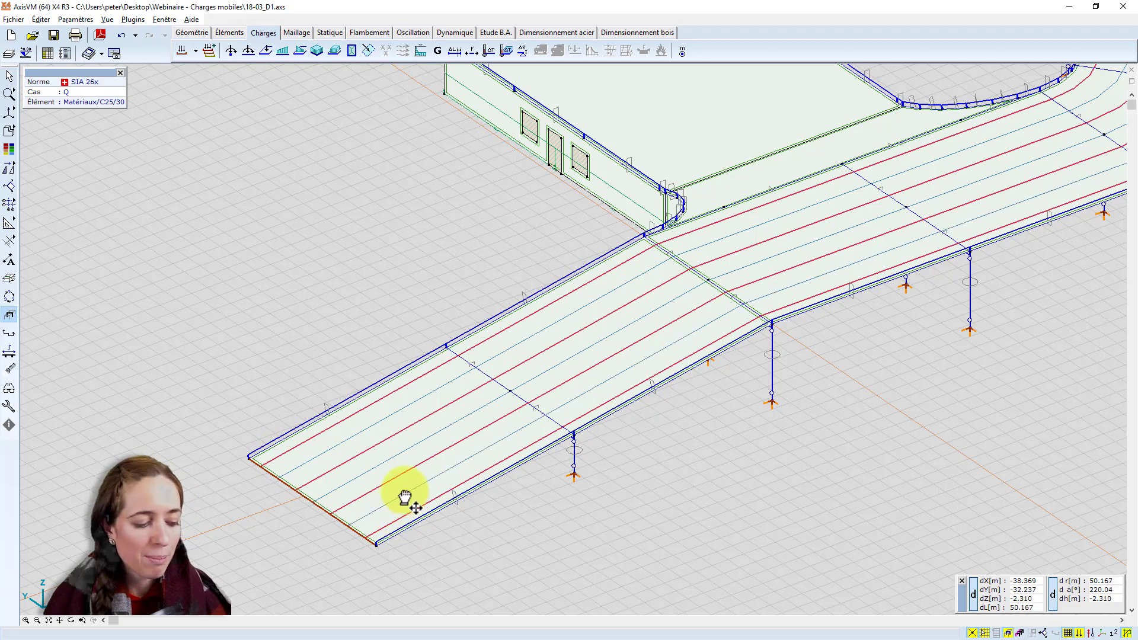
{"action": "middle_click_drag", "start_coordinate": [407, 501], "coordinate": [347, 516], "text": "alt"}
{"action": "middle_click_drag", "start_coordinate": [333, 472], "coordinate": [358, 466]}
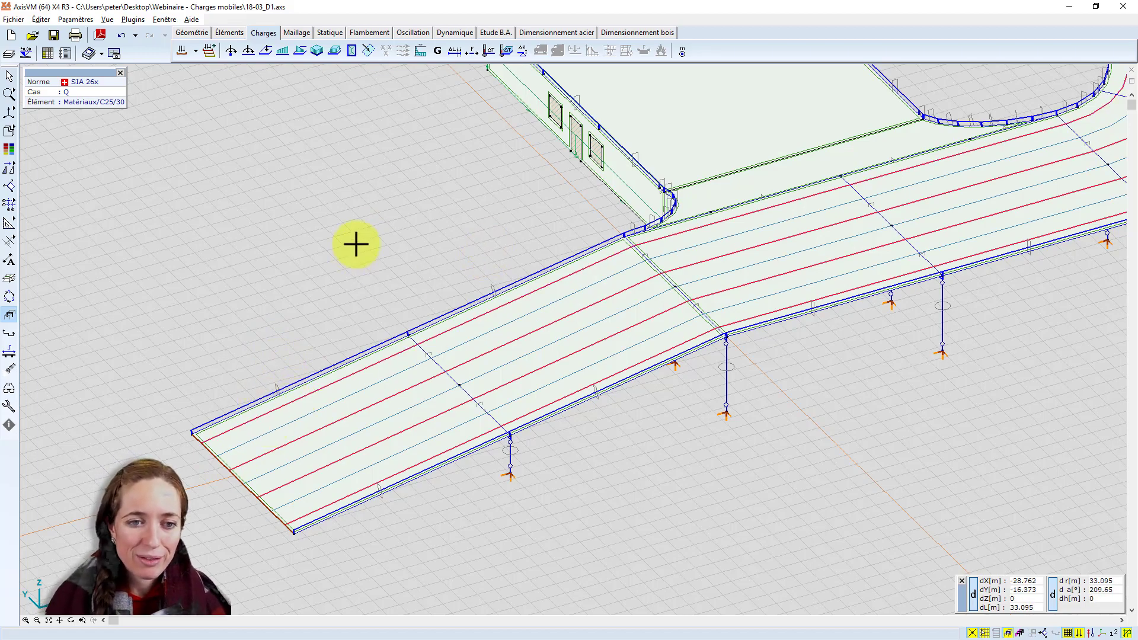
{"action": "mouse_move", "coordinate": [355, 245]}
{"action": "middle_mouse_down"}
{"action": "mouse_move", "coordinate": [338, 241]}
{"action": "mouse_move", "coordinate": [381, 237]}
{"action": "mouse_move", "coordinate": [297, 238]}
{"action": "mouse_move", "coordinate": [348, 243]}
{"action": "mouse_move", "coordinate": [365, 225]}
{"action": "middle_mouse_up"}
{"action": "scroll", "coordinate": [299, 239], "scroll_direction": "up", "scroll_amount": 1}
{"action": "scroll", "coordinate": [297, 238], "scroll_direction": "down", "scroll_amount": 1}
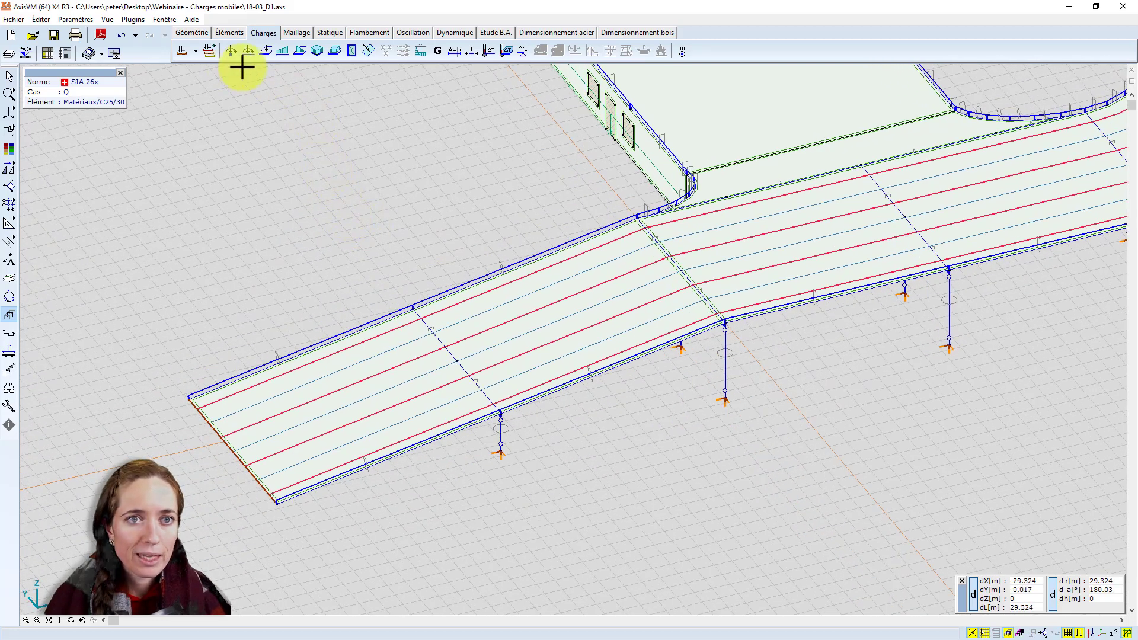
- Add a new moving load case named MOB1 to the CHARGE MOBILE1 group
{"action": "left_click", "coordinate": [183, 48]}
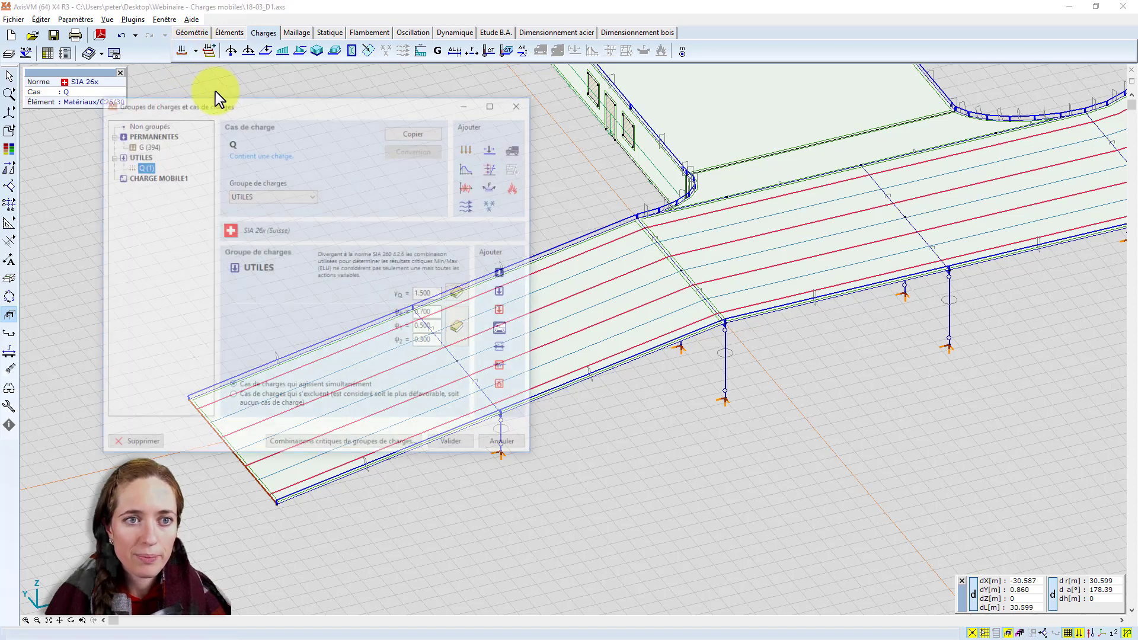
{"action": "left_click", "coordinate": [153, 176]}
{"action": "left_click", "coordinate": [510, 148]}
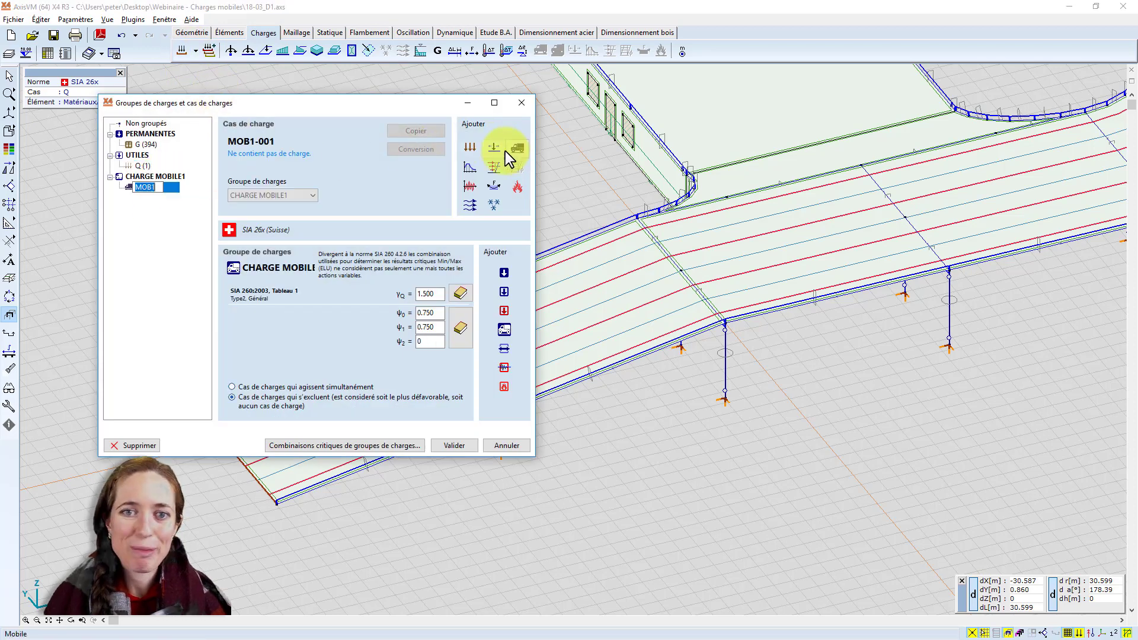
{"action": "left_click", "coordinate": [454, 445]}
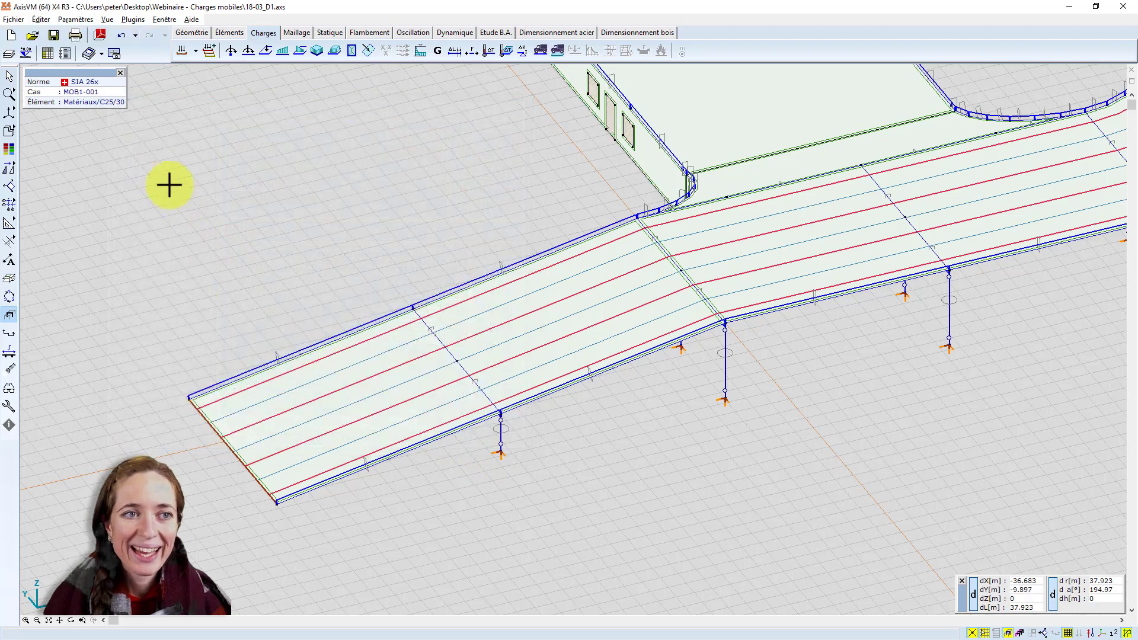
- Start a moving surface load with the saved SIA LM1 load scheme
{"action": "left_click", "coordinate": [559, 53]}
{"action": "left_click_drag", "start_coordinate": [357, 113], "coordinate": [432, 112]}
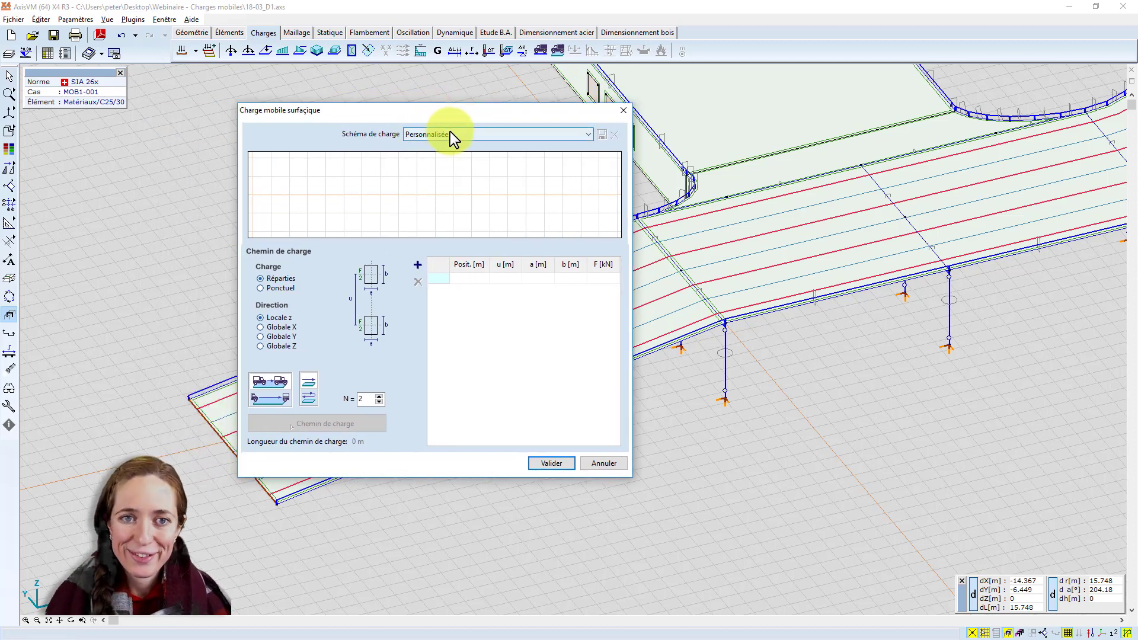
{"action": "left_click", "coordinate": [450, 133]}
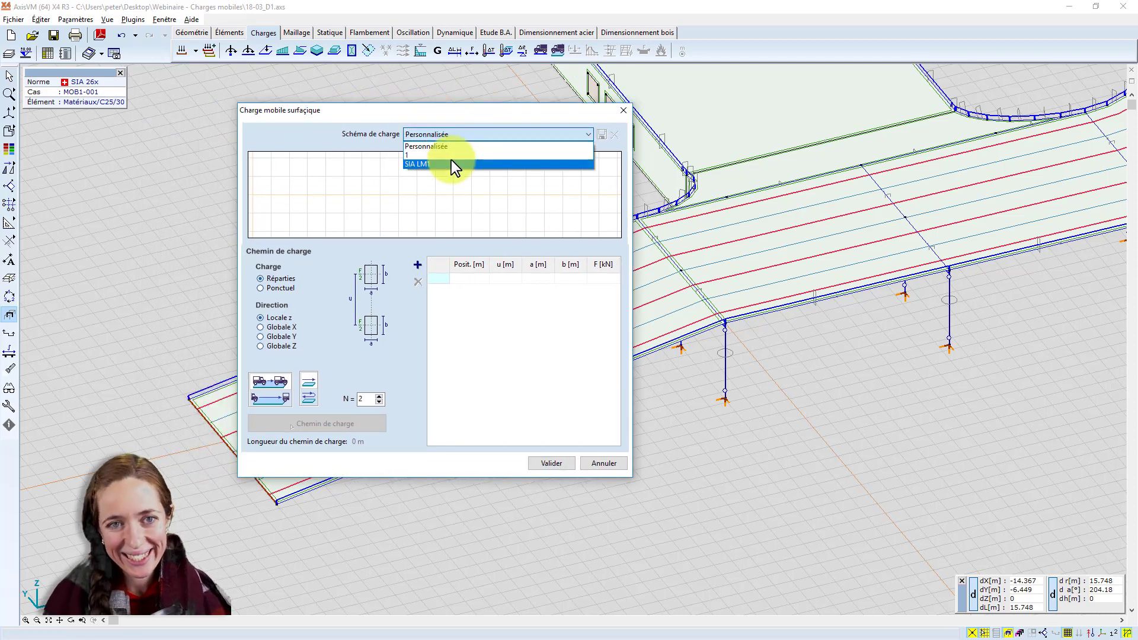
{"action": "left_click", "coordinate": [450, 162]}
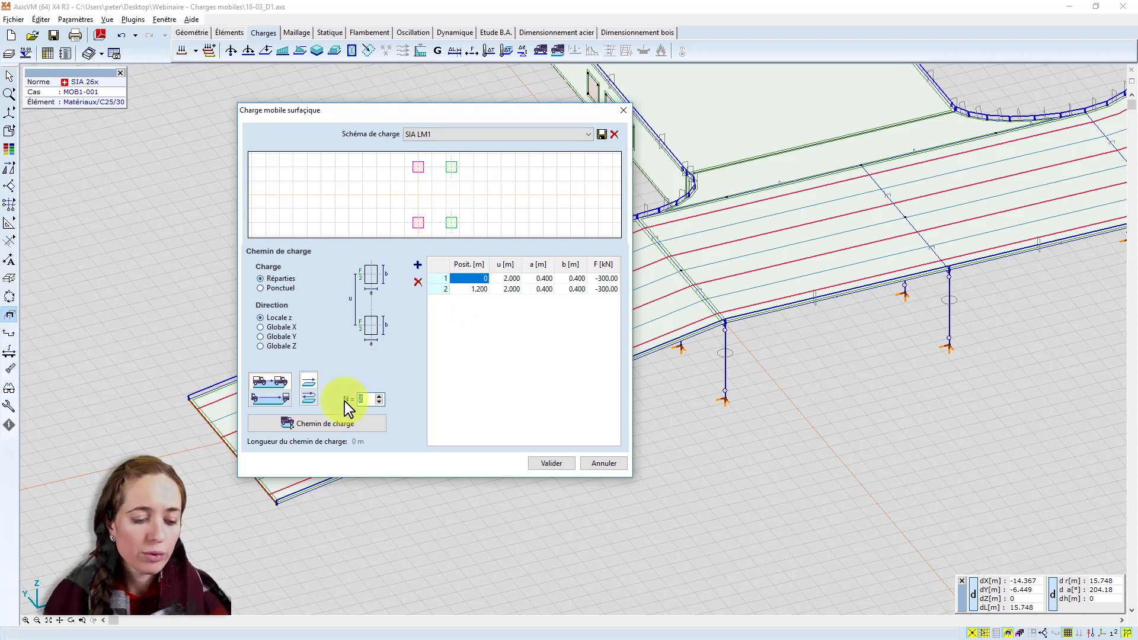
- Trace the SIA LM1 load path along the centre line of the bridge's outer lane, from the low free end around the curve to the far end, with N = 25
{"action": "left_click", "coordinate": [301, 425]}
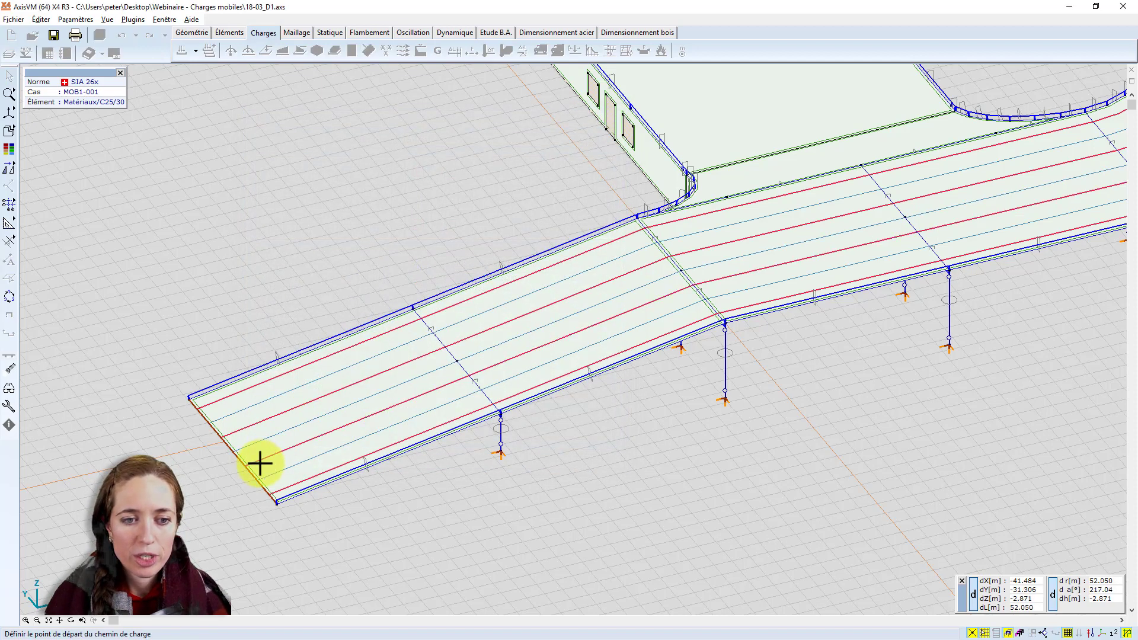
{"action": "middle_click_drag", "start_coordinate": [257, 456], "coordinate": [263, 460], "text": "alt"}
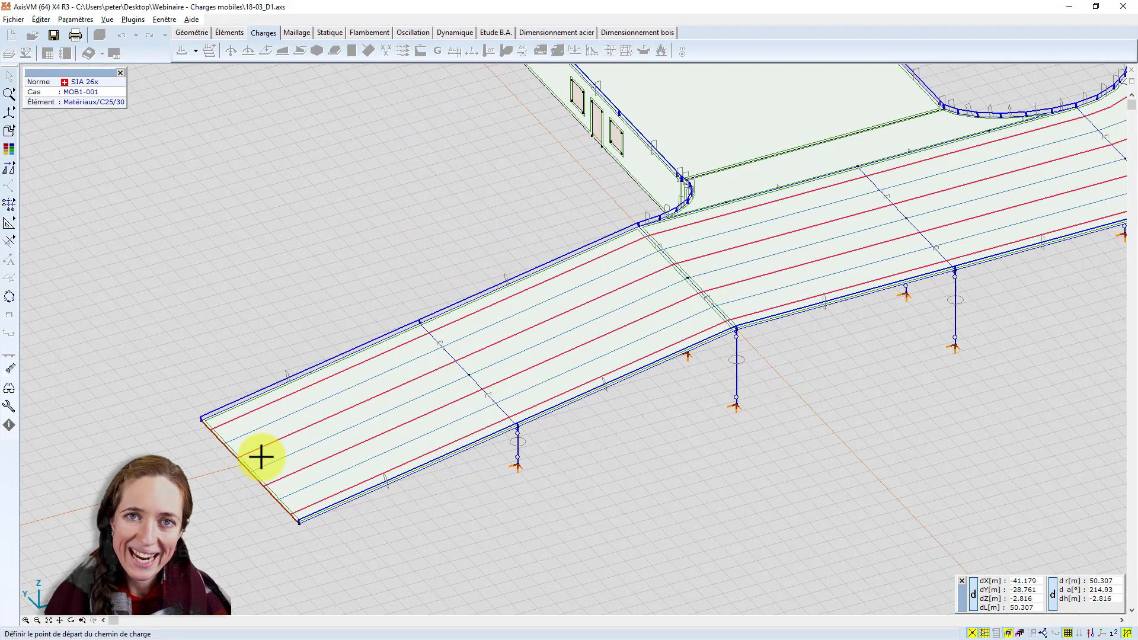
{"action": "left_click", "coordinate": [278, 501]}
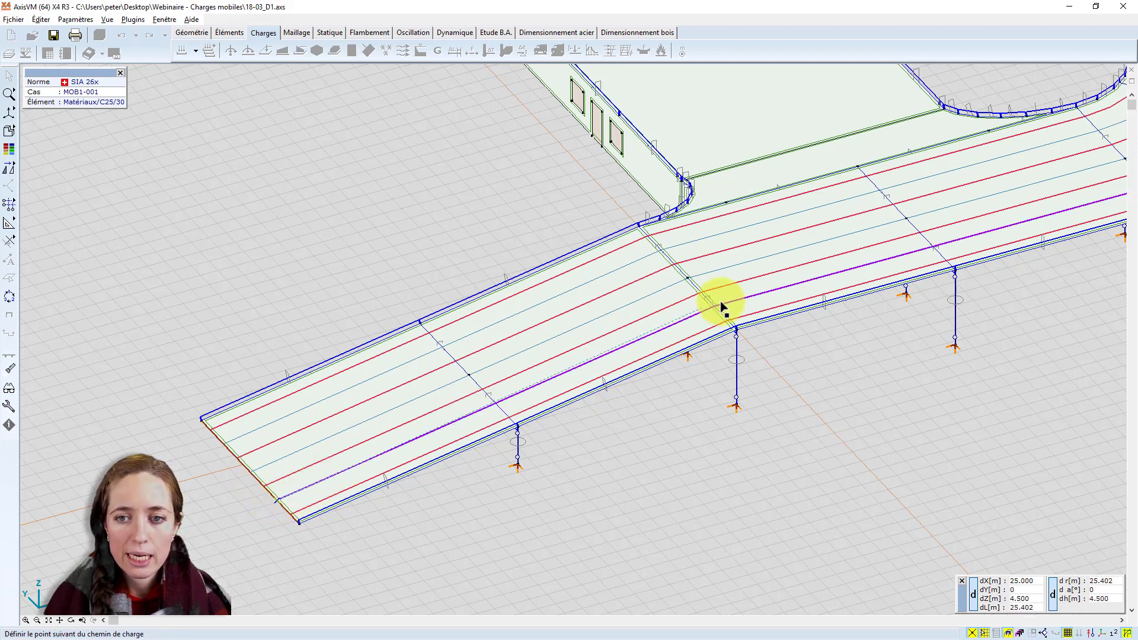
{"action": "middle_click_drag", "start_coordinate": [656, 315], "coordinate": [363, 389]}
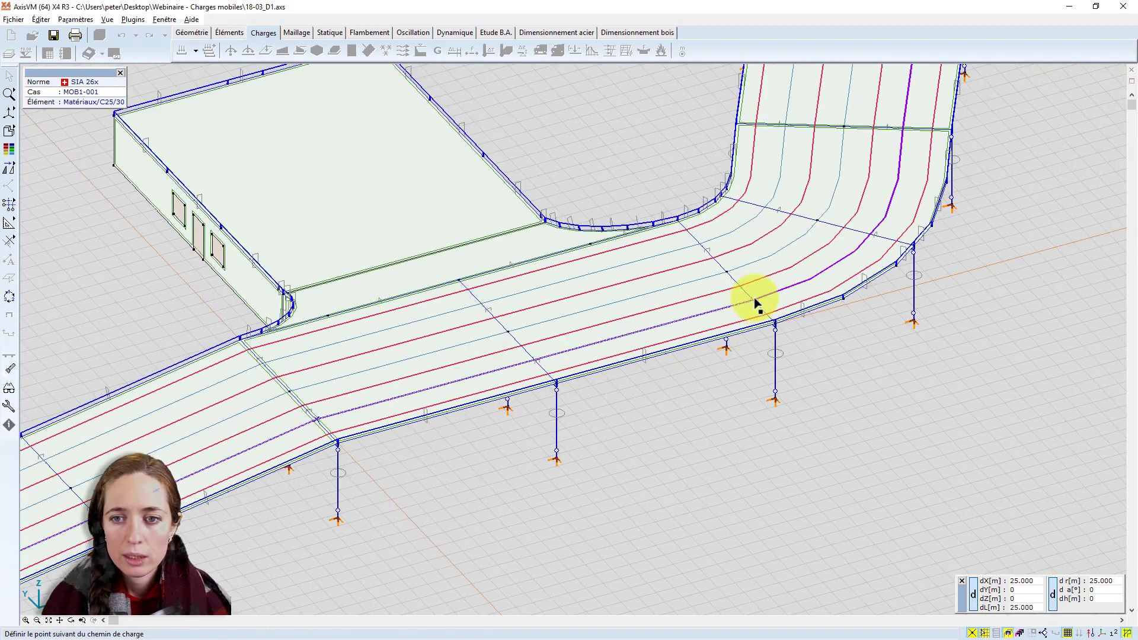
{"action": "left_click", "coordinate": [812, 278]}
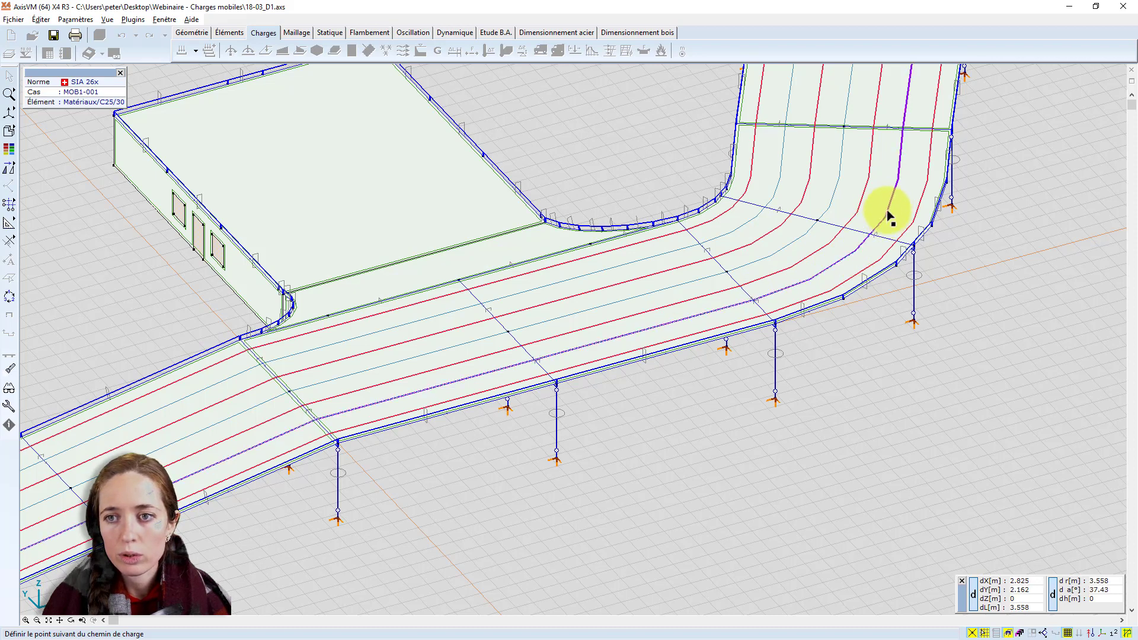
{"action": "left_click", "coordinate": [897, 179]}
{"action": "middle_click_drag", "start_coordinate": [853, 151], "coordinate": [704, 333]}
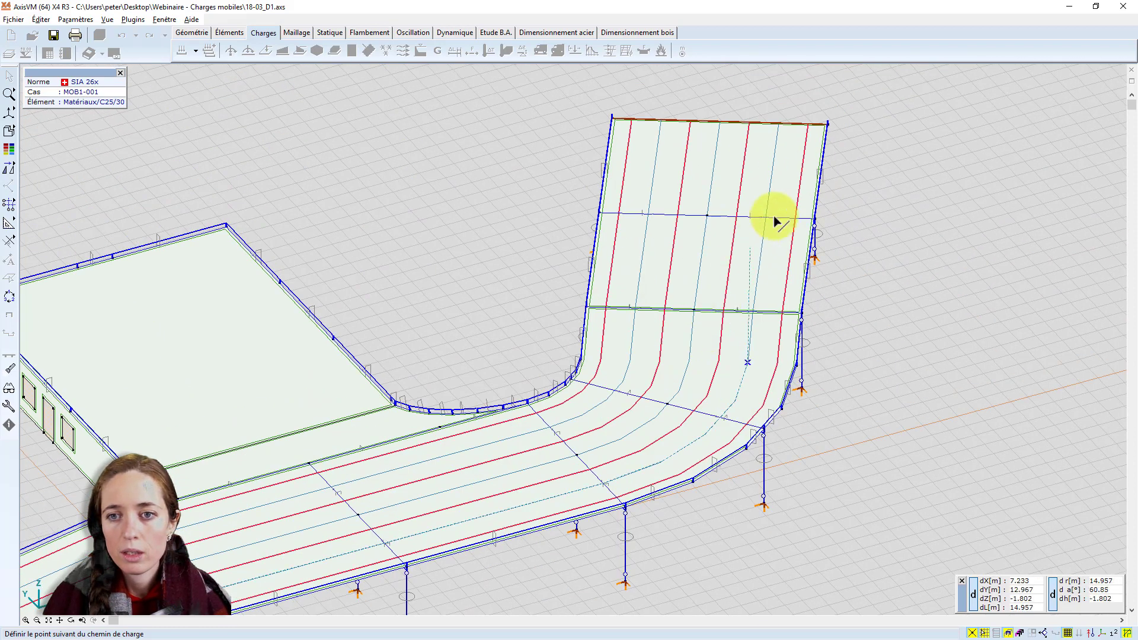
{"action": "left_click", "coordinate": [754, 313]}
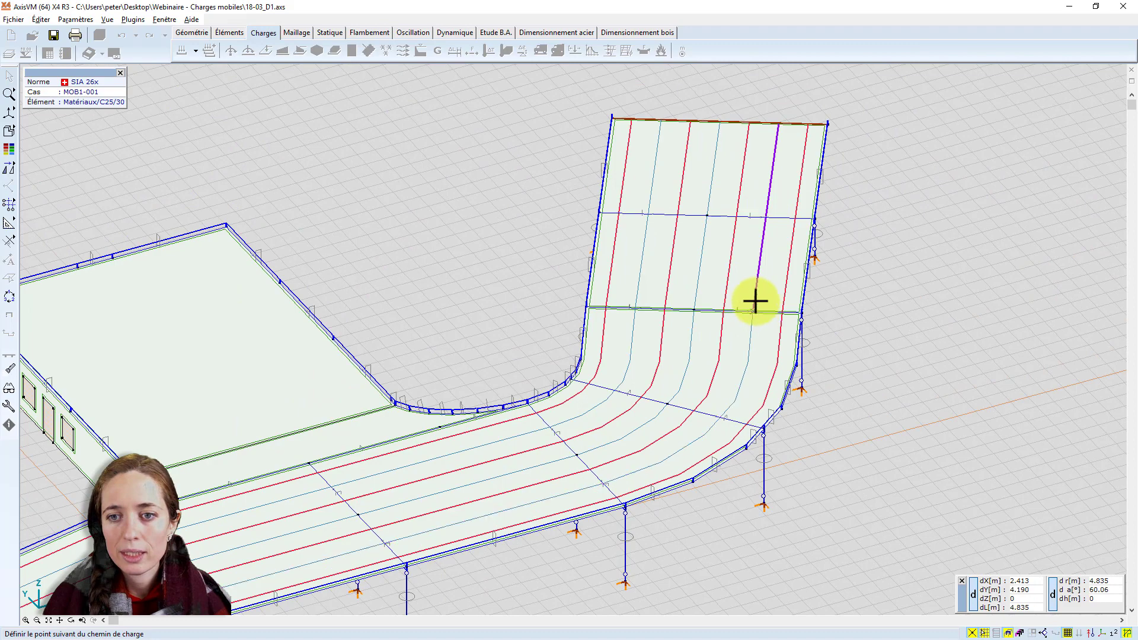
{"action": "double_click", "coordinate": [778, 125]}
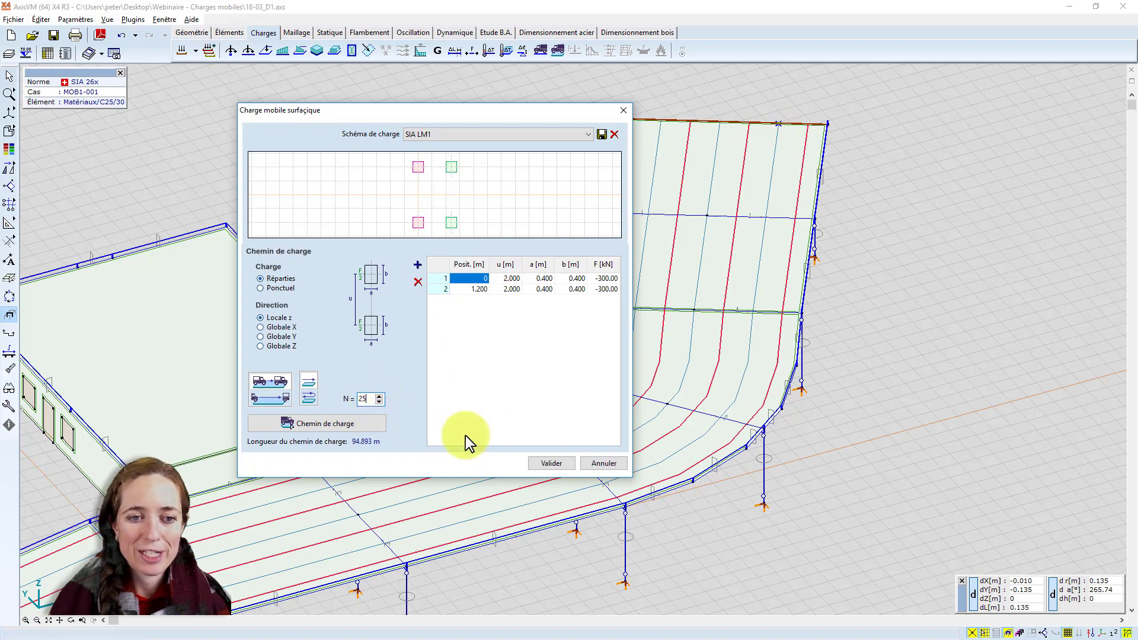
{"action": "left_click", "coordinate": [564, 462]}
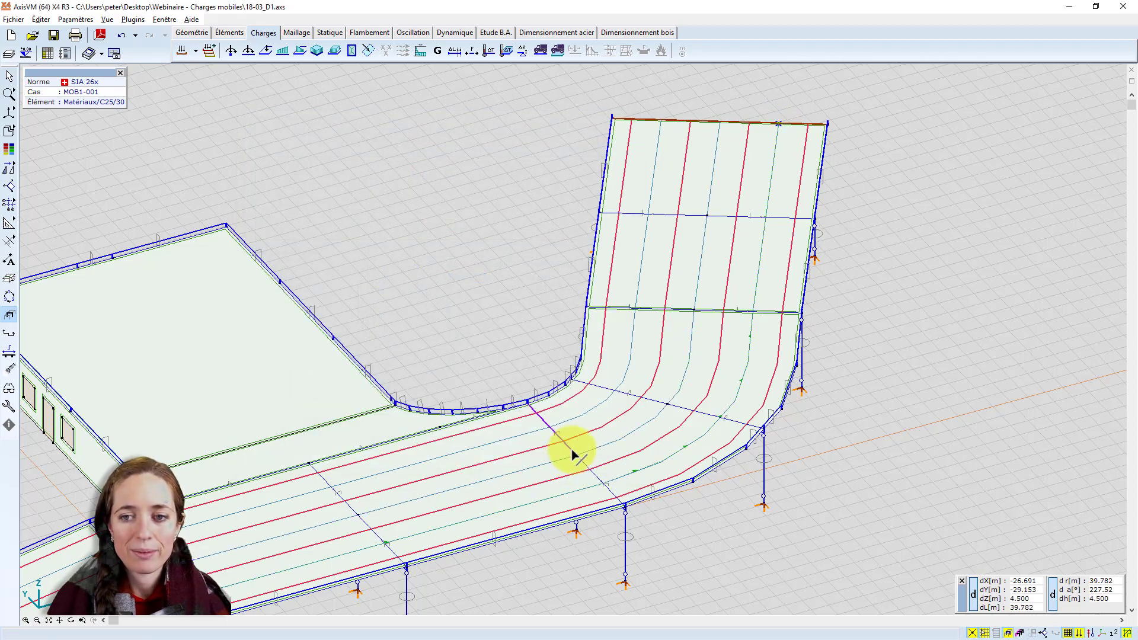
- Step through the MOB1 load cases up to MOB1-025 and check the axle load positions along the lane
{"action": "scroll", "coordinate": [571, 453], "scroll_direction": "down", "scroll_amount": 3}
{"action": "middle_click_drag", "start_coordinate": [437, 470], "coordinate": [648, 365]}
{"action": "scroll", "coordinate": [318, 490], "scroll_direction": "up", "scroll_amount": 3}
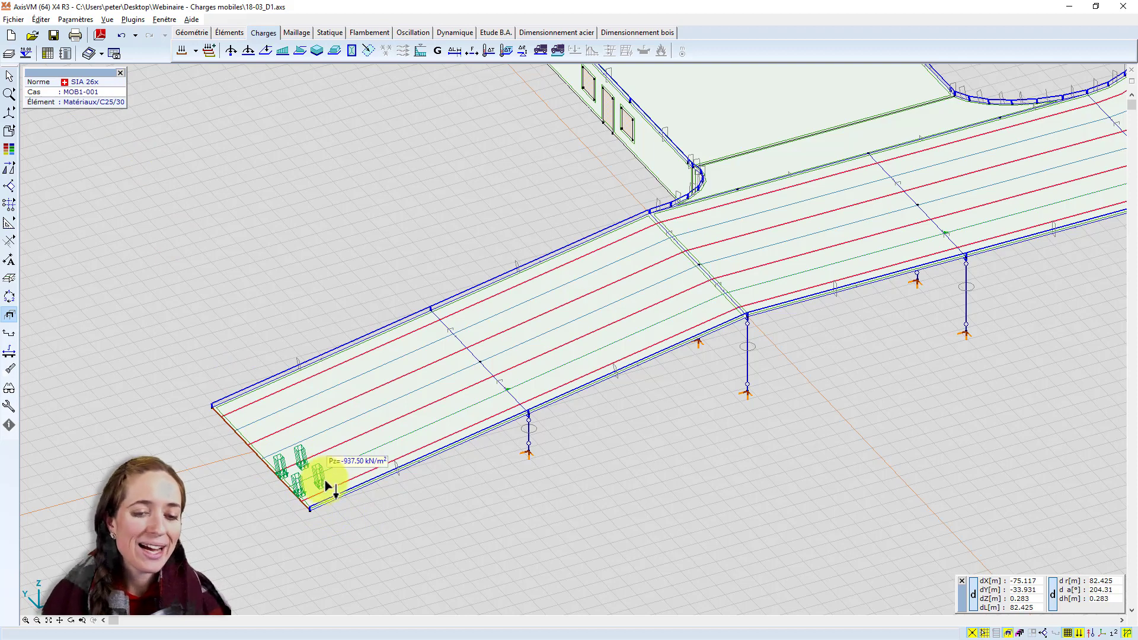
{"action": "key", "text": "Page_Down"}
{"action": "key", "text": "Page_Down"}
{"action": "key", "text": "Page_Down"}
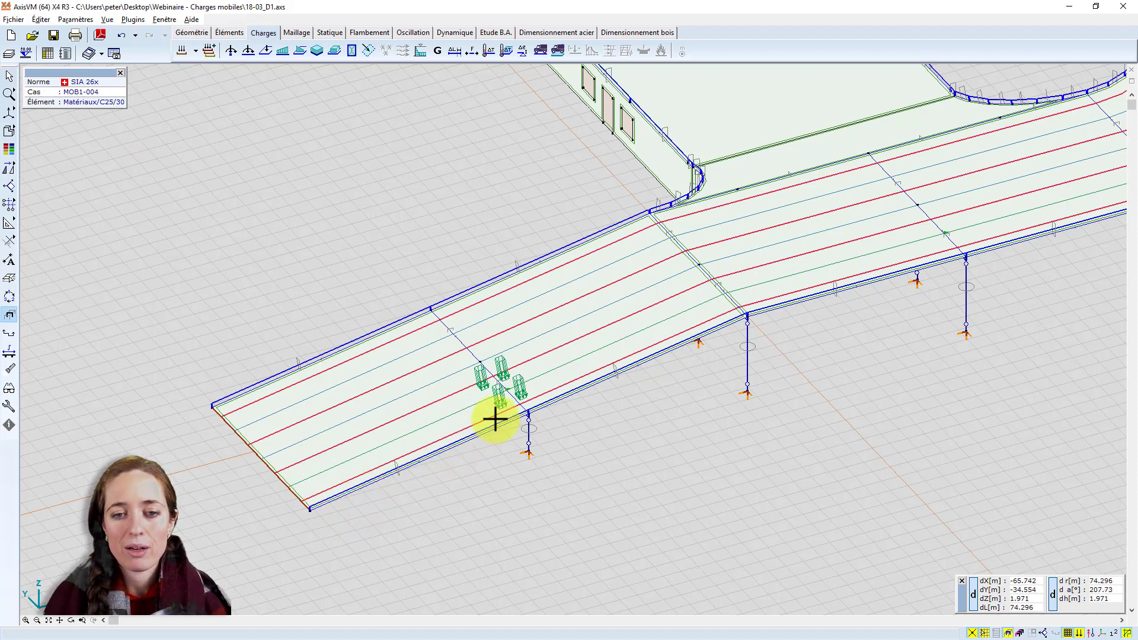
{"action": "scroll", "coordinate": [496, 417], "scroll_direction": "down", "scroll_amount": 2}
{"action": "middle_click_drag", "start_coordinate": [485, 398], "coordinate": [421, 458]}
{"action": "scroll", "coordinate": [433, 431], "scroll_direction": "down", "scroll_amount": 1}
{"action": "key", "text": "Page_Down"}
{"action": "key", "text": "Page_Down"}
{"action": "key", "text": "Page_Down"}
{"action": "key", "text": "Page_Down"}
{"action": "key", "text": "Page_Down"}
{"action": "key", "text": "Page_Down"}
{"action": "key", "text": "Page_Down"}
{"action": "key", "text": "Page_Down"}
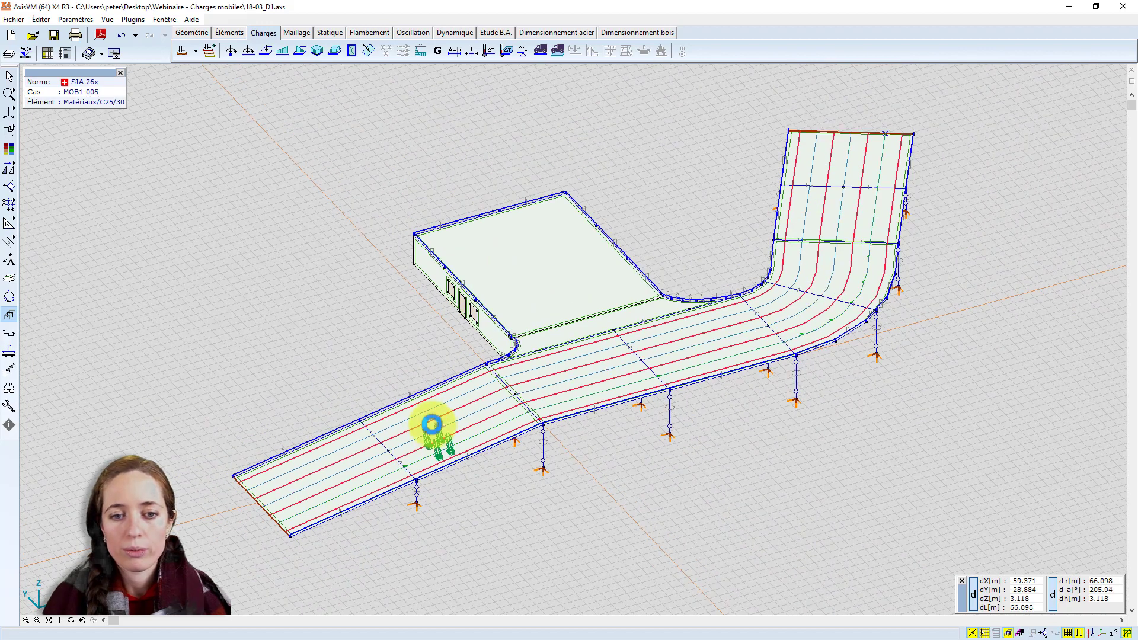
{"action": "key", "text": "Page_Down"}
{"action": "key", "text": "Page_Down"}
{"action": "key", "text": "Page_Down"}
{"action": "key", "text": "Page_Down"}
{"action": "key", "text": "Page_Down"}
{"action": "key", "text": "Page_Down"}
{"action": "key", "text": "Page_Down"}
{"action": "key", "text": "Page_Down"}
{"action": "key", "text": "Page_Down"}
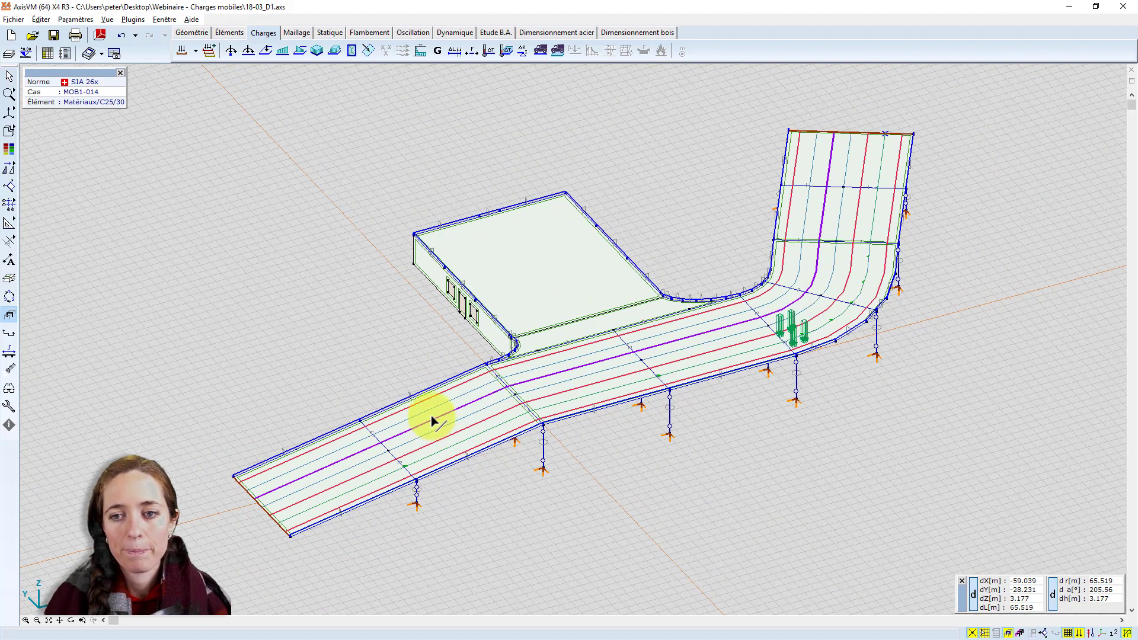
{"action": "key", "text": "Page_Down"}
{"action": "key", "text": "Page_Down"}
{"action": "key", "text": "Page_Down"}
{"action": "key", "text": "Page_Down"}
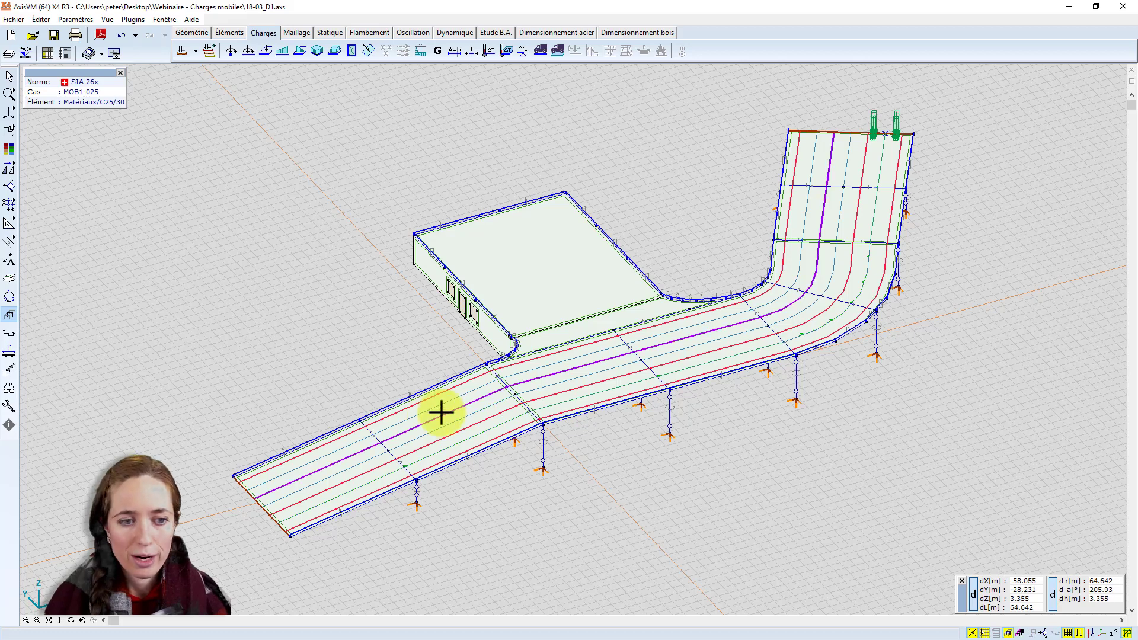
- Make MOB1-001 the active load case and review the settings of its moving surface load
{"action": "left_click", "coordinate": [195, 51]}
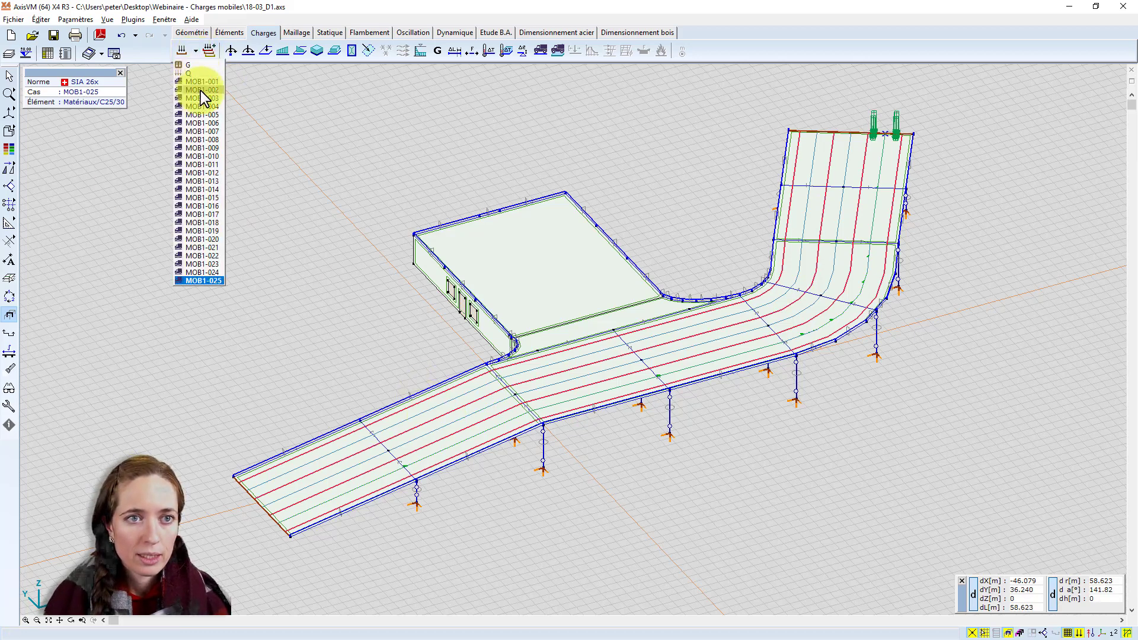
{"action": "left_click", "coordinate": [202, 87]}
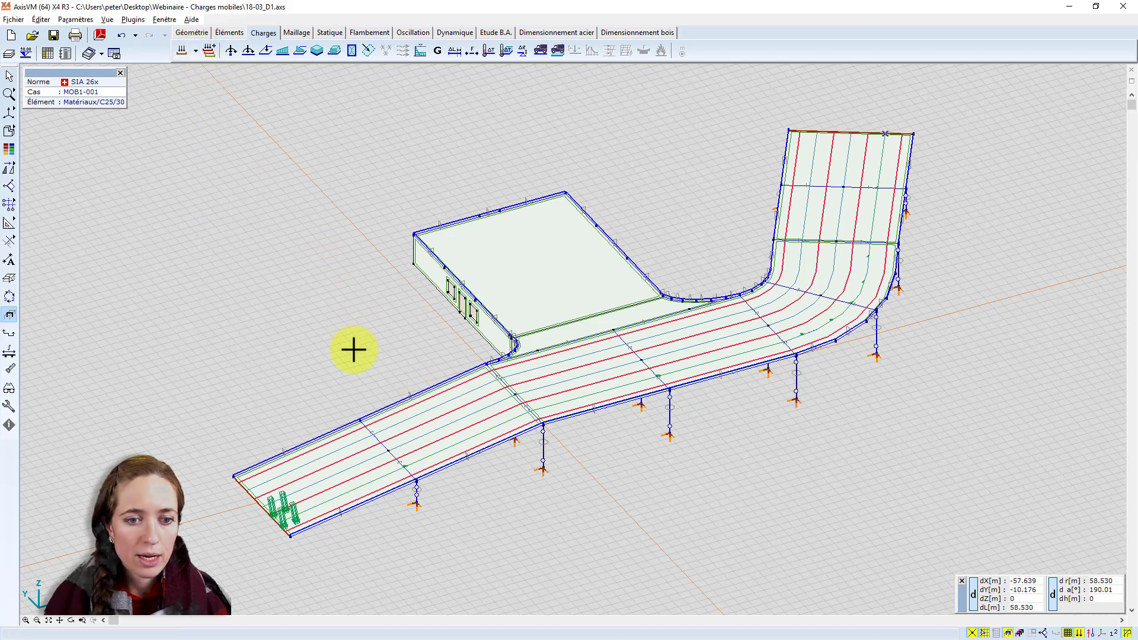
{"action": "double_click", "coordinate": [298, 514]}
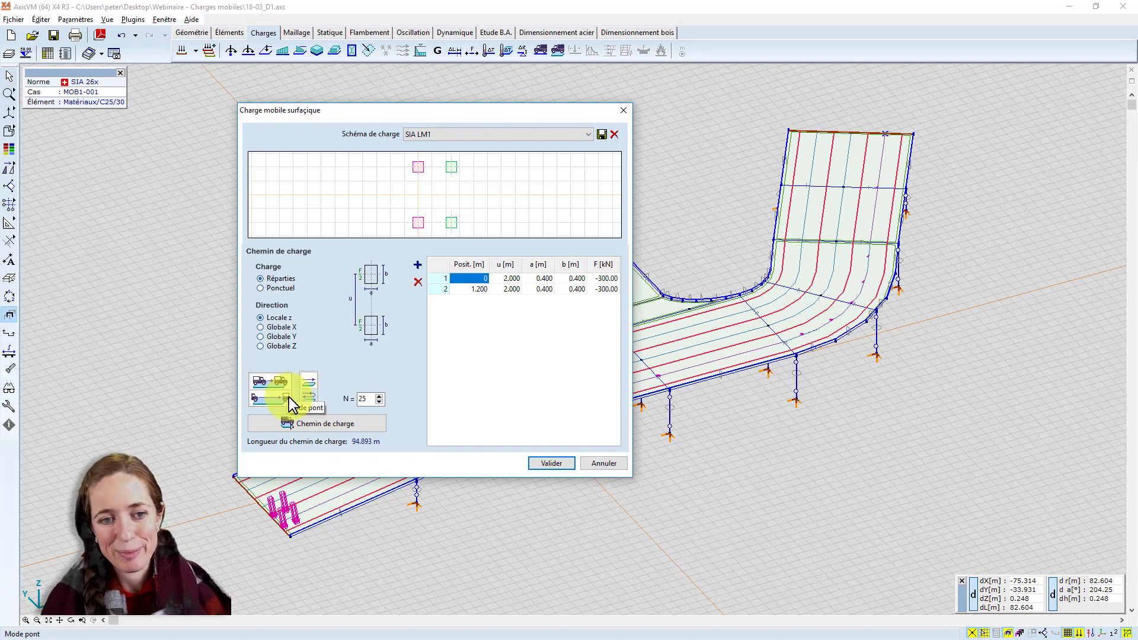
{"action": "left_click", "coordinate": [553, 462]}
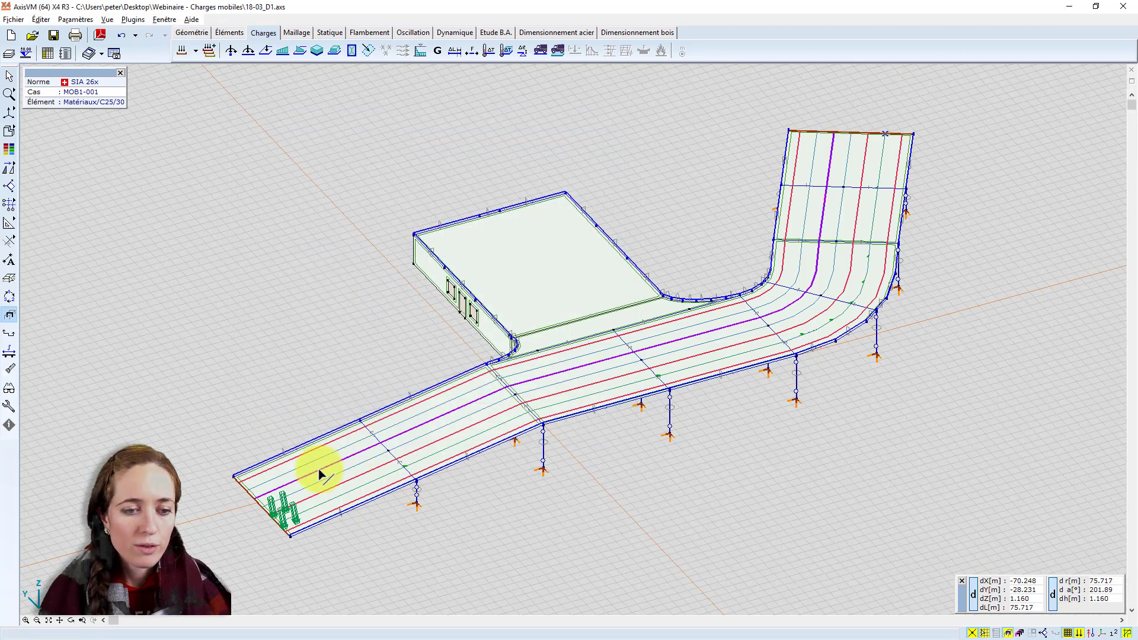
- Apply a global distributed load of pZ = -9.0 kN/m² as a polygon over the outer lane's straight ramp, between its red edge lines up to the first joint
{"action": "middle_click_drag", "start_coordinate": [314, 470], "coordinate": [384, 476], "text": "shift"}
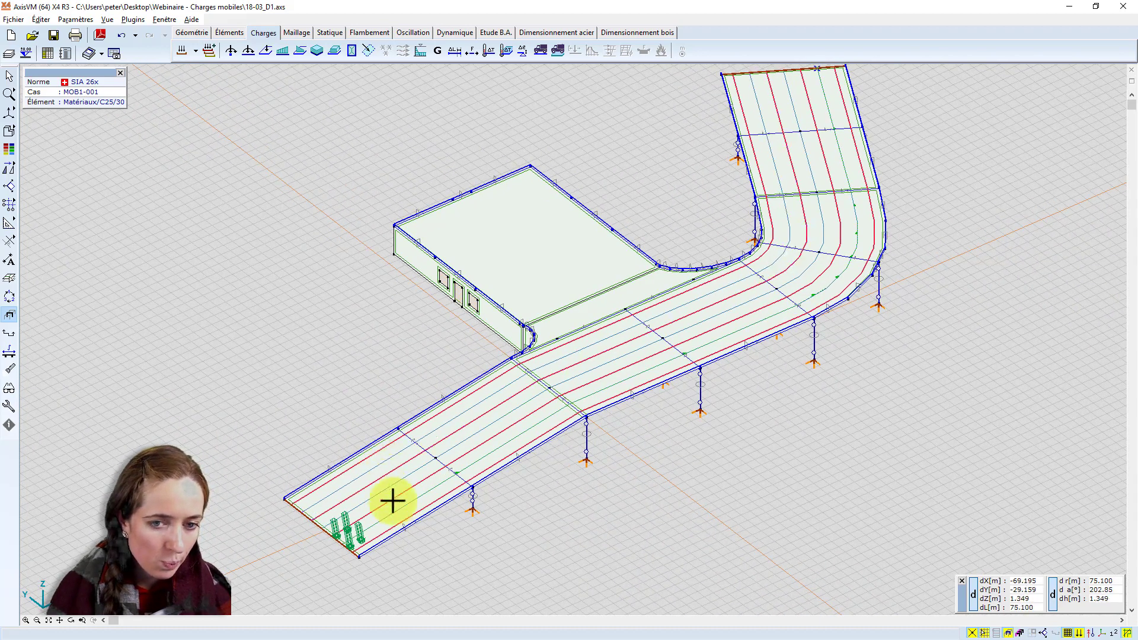
{"action": "middle_click_drag", "start_coordinate": [381, 500], "coordinate": [497, 411], "text": "shift"}
{"action": "scroll", "coordinate": [497, 403], "scroll_direction": "up", "scroll_amount": 3}
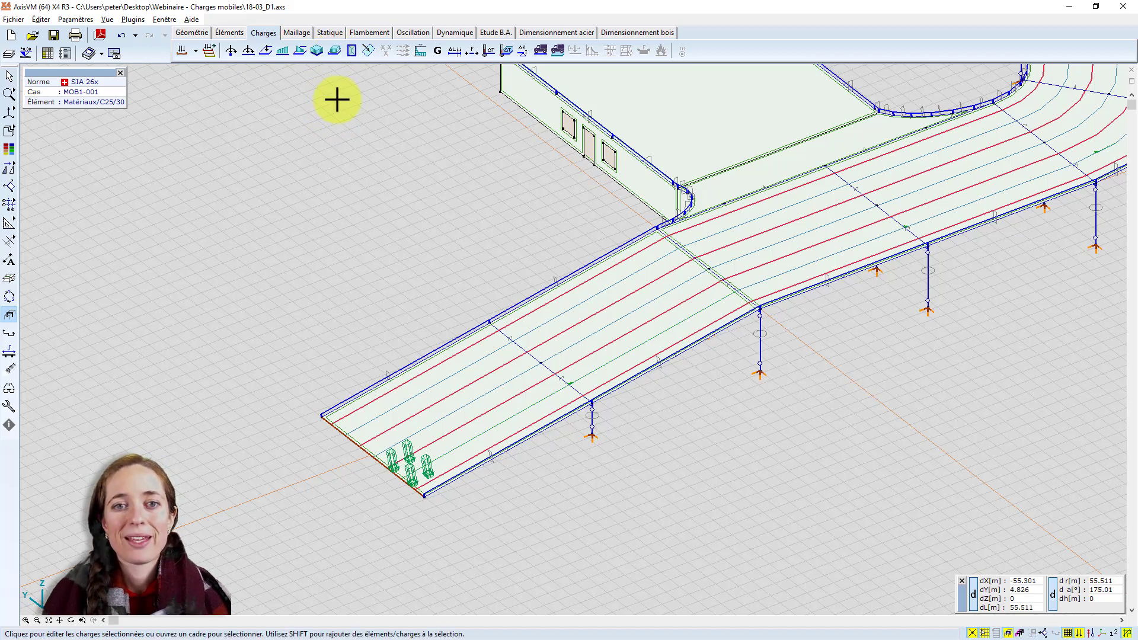
{"action": "middle_click_drag", "start_coordinate": [337, 99], "coordinate": [322, 119]}
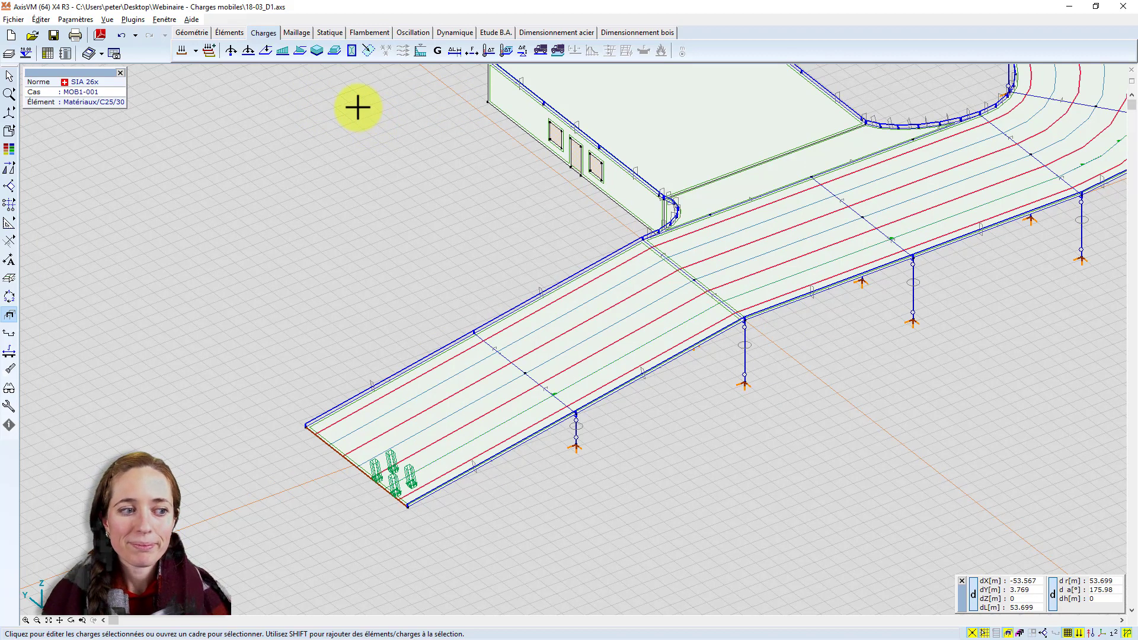
{"action": "left_click", "coordinate": [337, 52]}
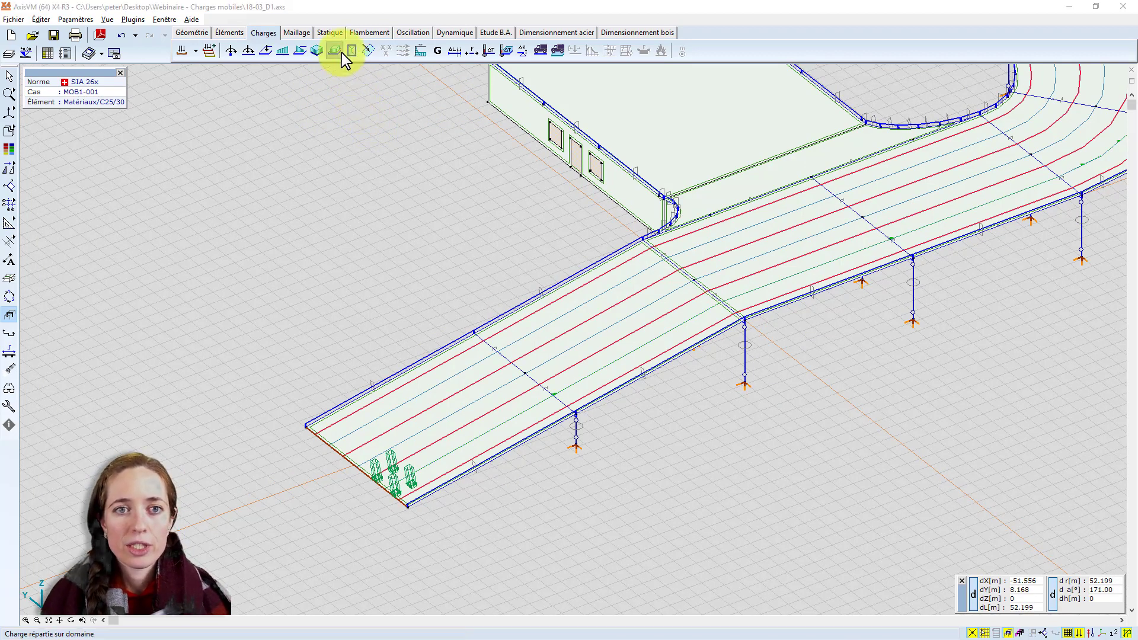
{"action": "left_click", "coordinate": [433, 204]}
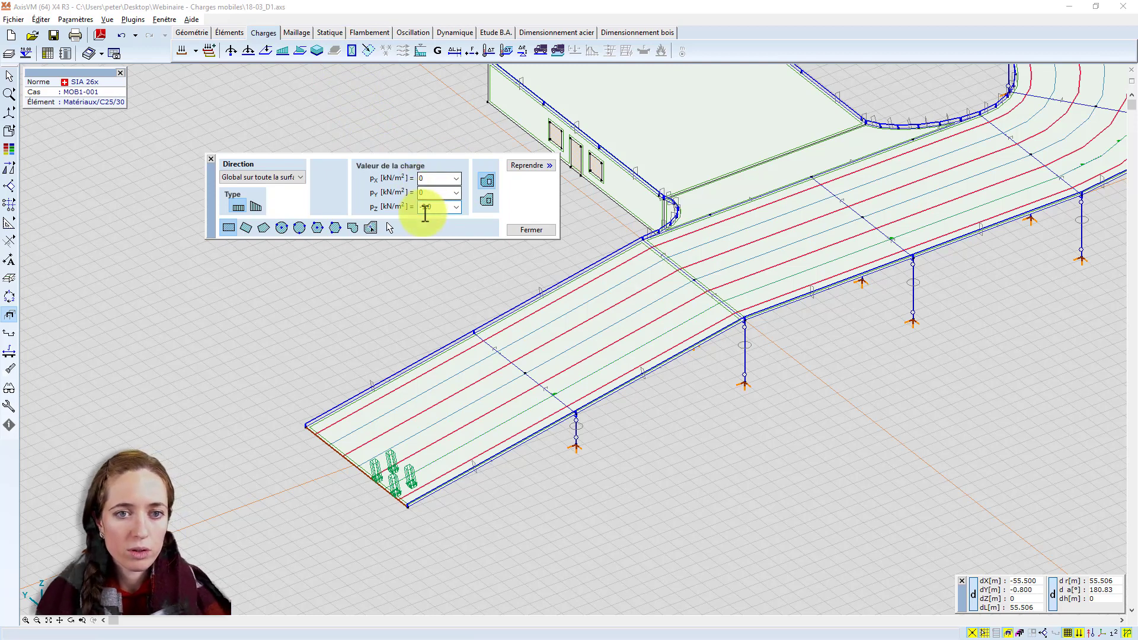
{"action": "left_click", "coordinate": [264, 228]}
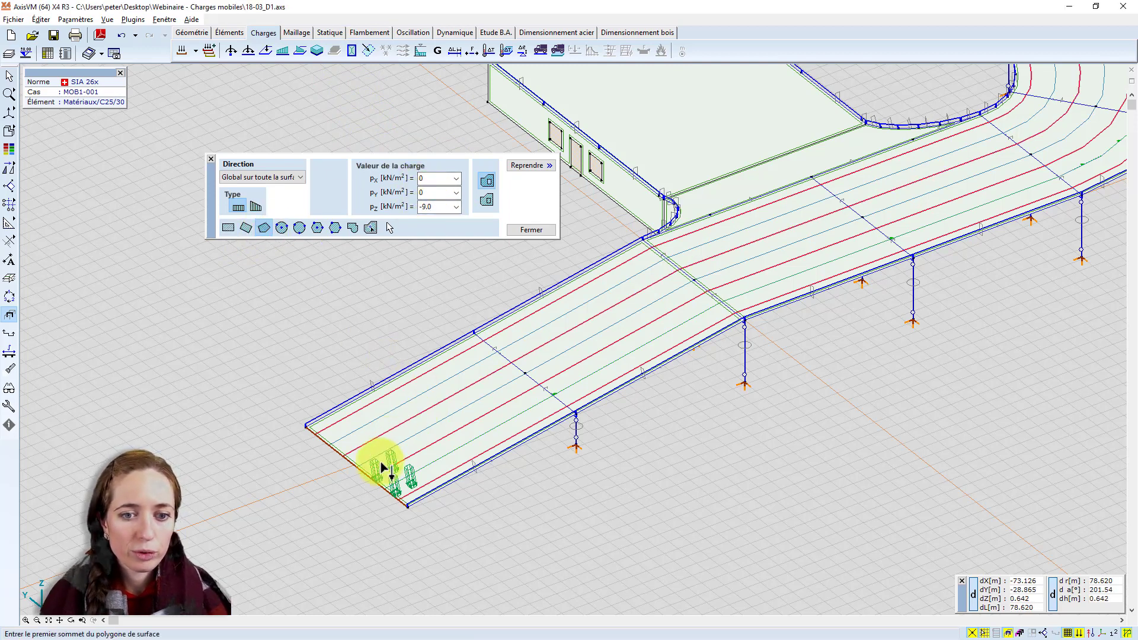
{"action": "scroll", "coordinate": [378, 469], "scroll_direction": "up", "scroll_amount": 3}
{"action": "left_click", "coordinate": [413, 457]}
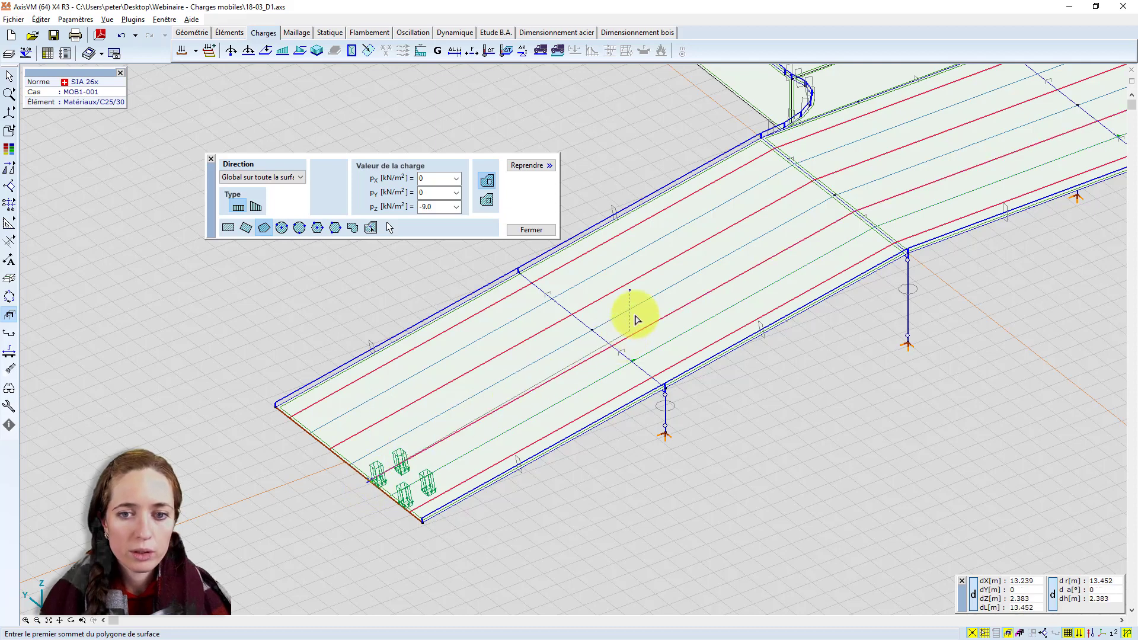
{"action": "middle_click_drag", "start_coordinate": [635, 317], "coordinate": [521, 356]}
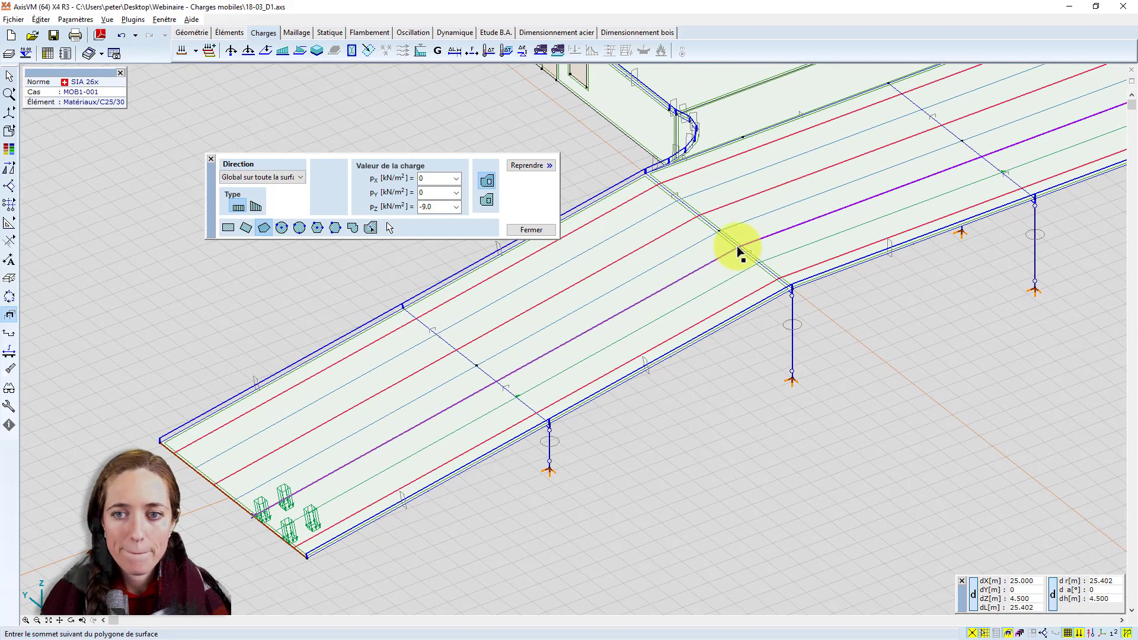
{"action": "left_click", "coordinate": [779, 279]}
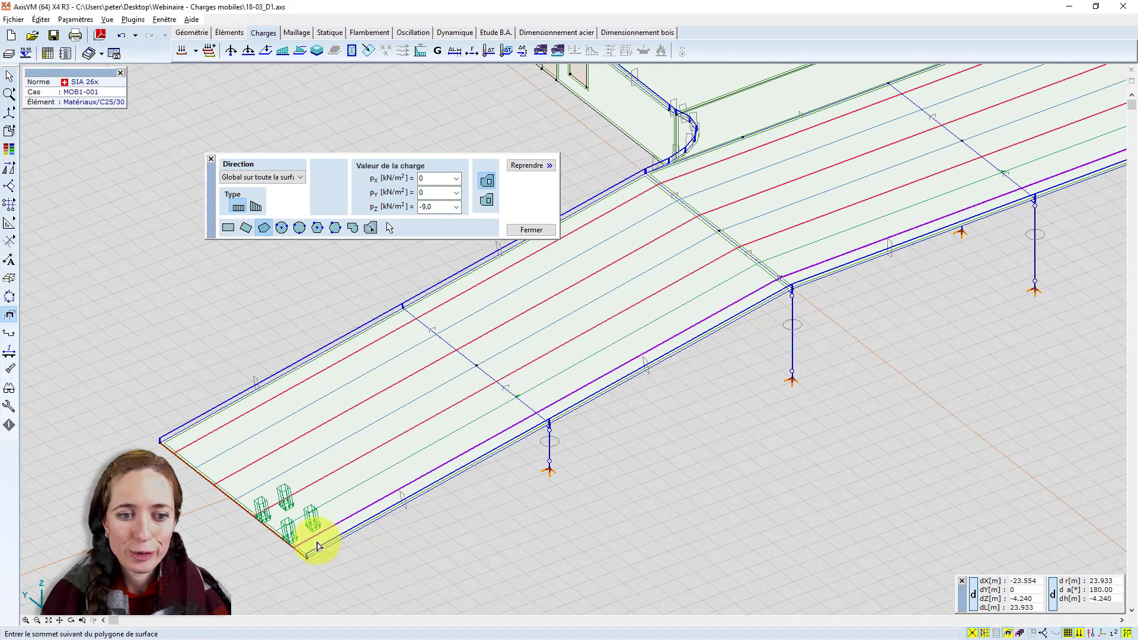
{"action": "left_click", "coordinate": [298, 548]}
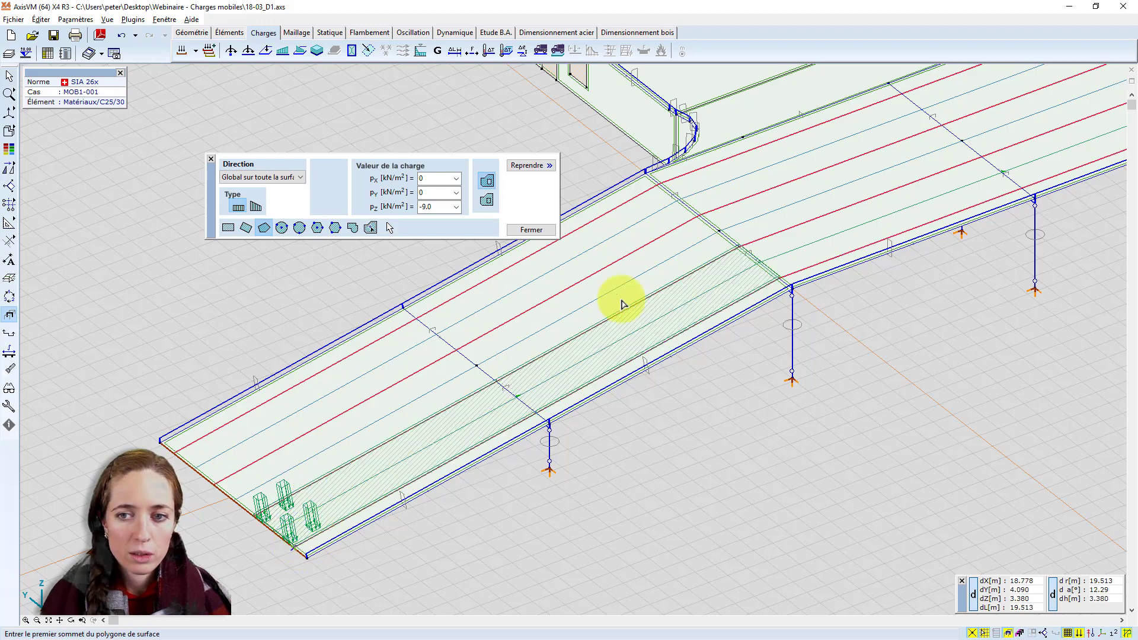
- Apply a pZ = -9.0 kN/m² polygon load on the outer lane from the first joint around the curve to the second joint, between its red edge lines
{"action": "middle_click_drag", "start_coordinate": [622, 303], "coordinate": [381, 419]}
{"action": "left_click", "coordinate": [483, 364]}
{"action": "left_click", "coordinate": [485, 368]}
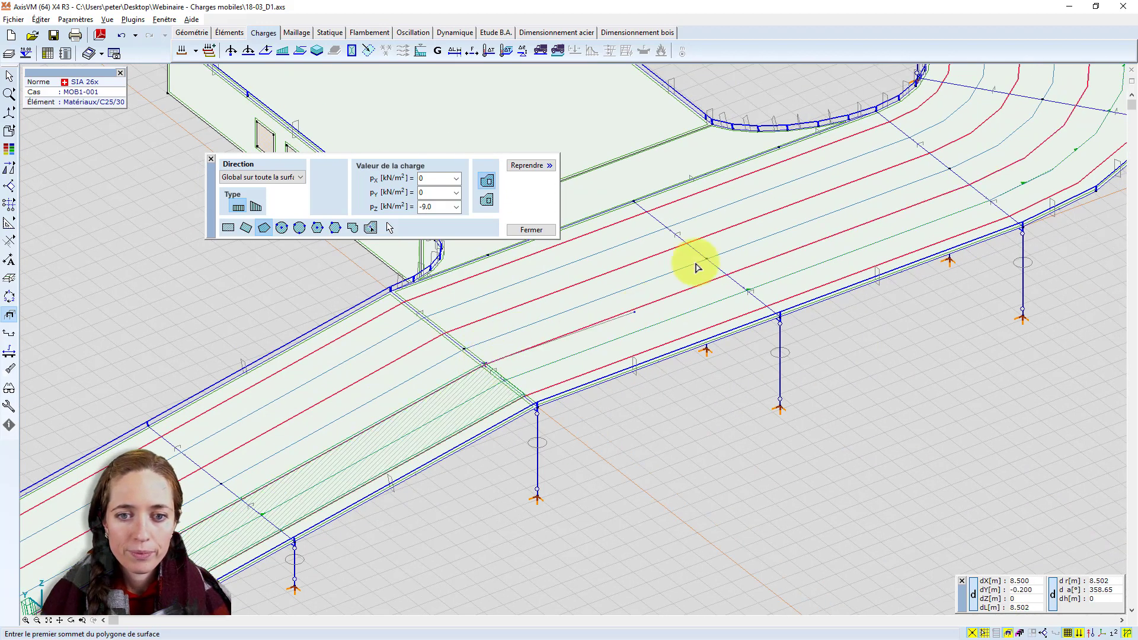
{"action": "middle_click_drag", "start_coordinate": [699, 267], "coordinate": [569, 325]}
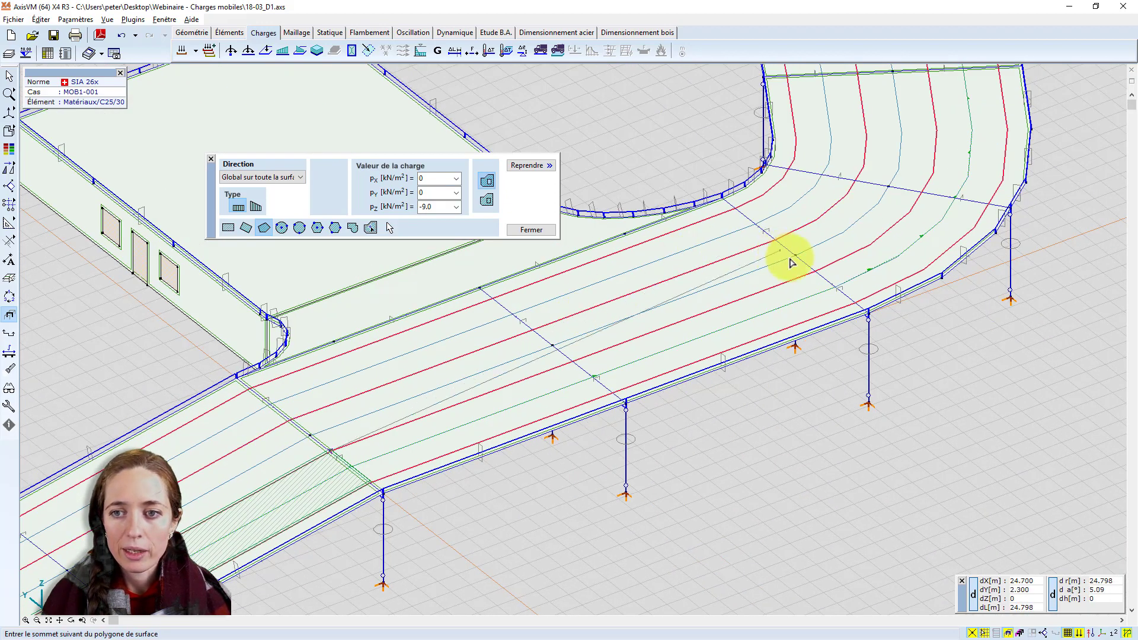
{"action": "left_click", "coordinate": [815, 272]}
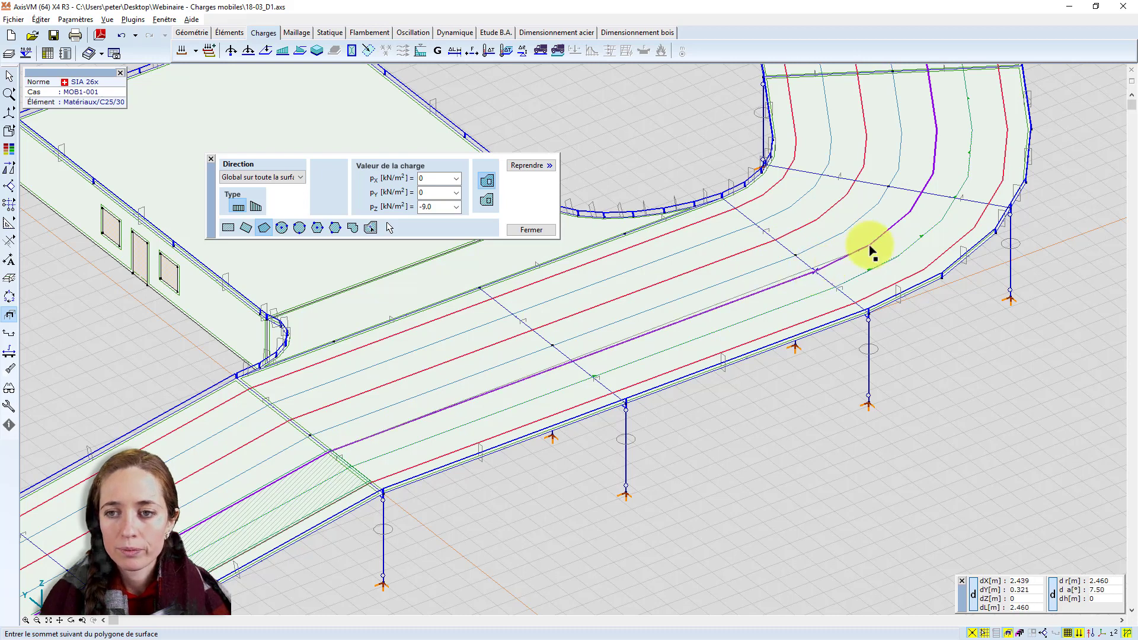
{"action": "left_click", "coordinate": [910, 211]}
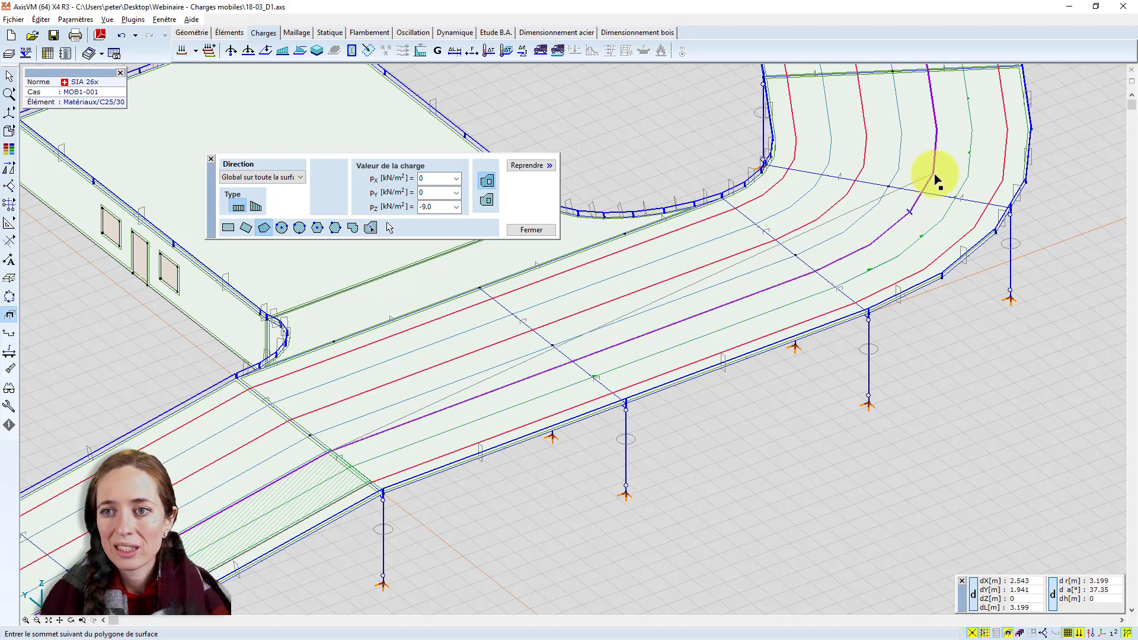
{"action": "middle_click_drag", "start_coordinate": [932, 183], "coordinate": [907, 237]}
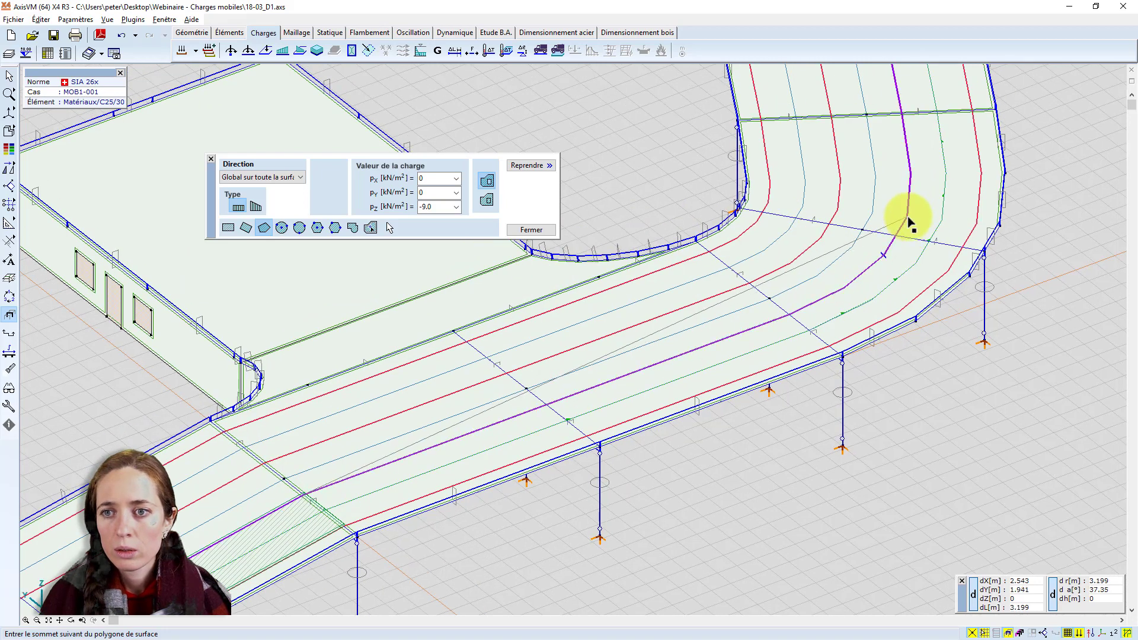
{"action": "left_click", "coordinate": [911, 173]}
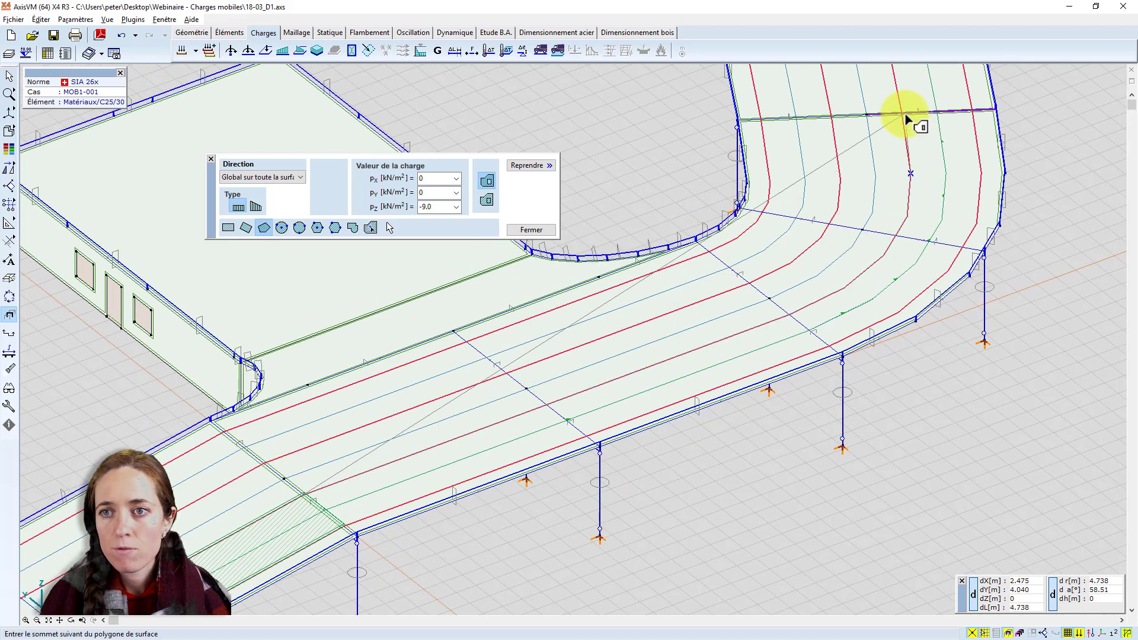
{"action": "left_click", "coordinate": [972, 110]}
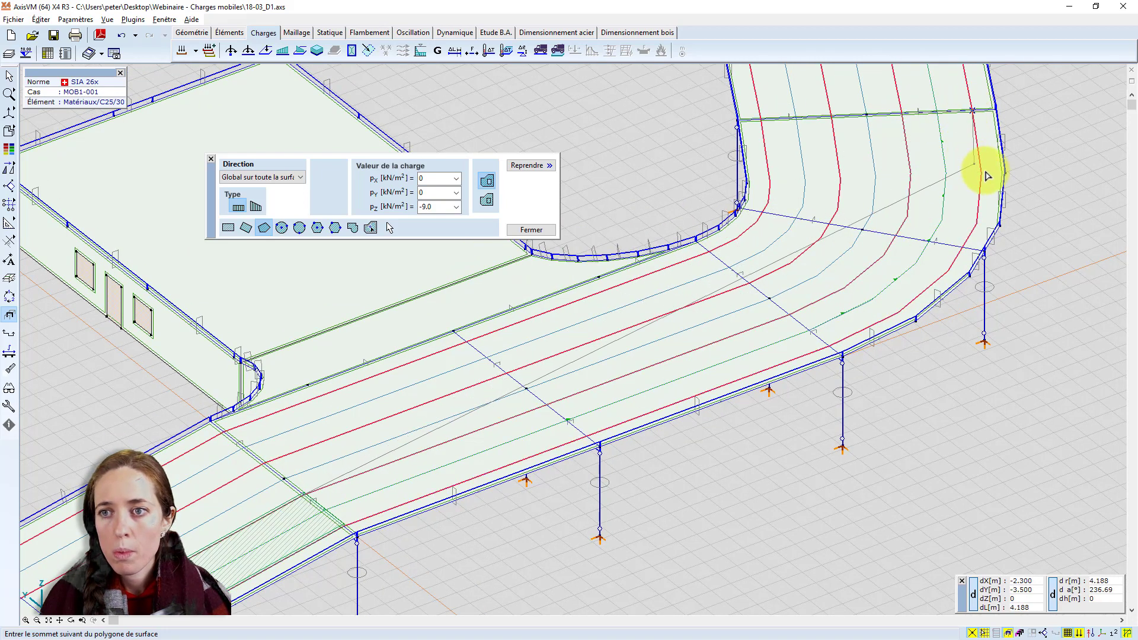
{"action": "left_click", "coordinate": [976, 224]}
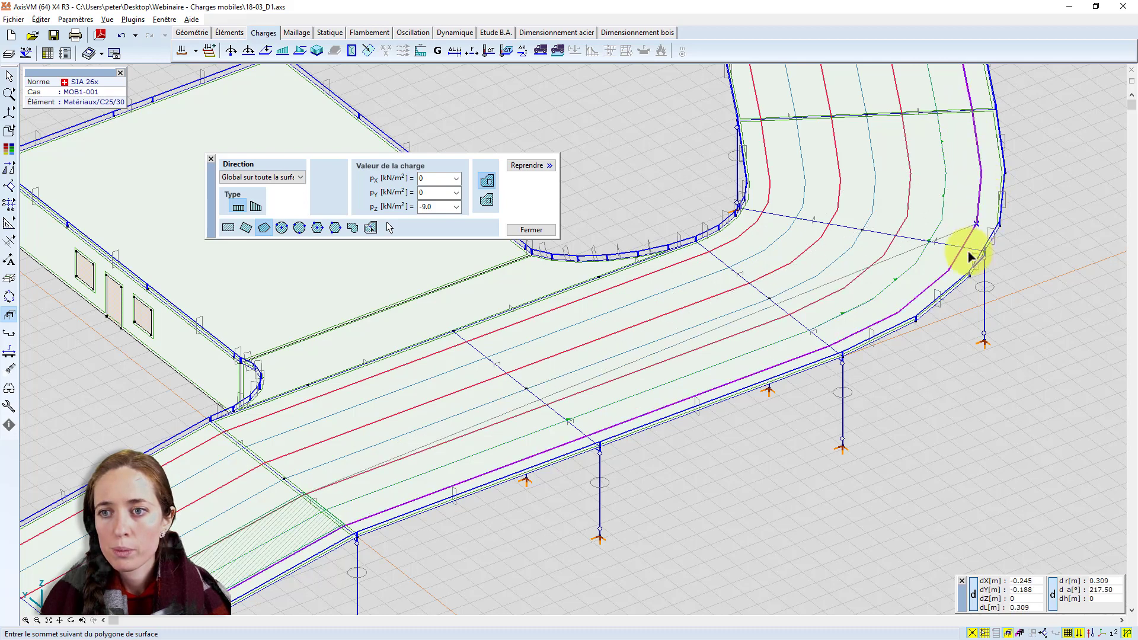
{"action": "left_click", "coordinate": [947, 270]}
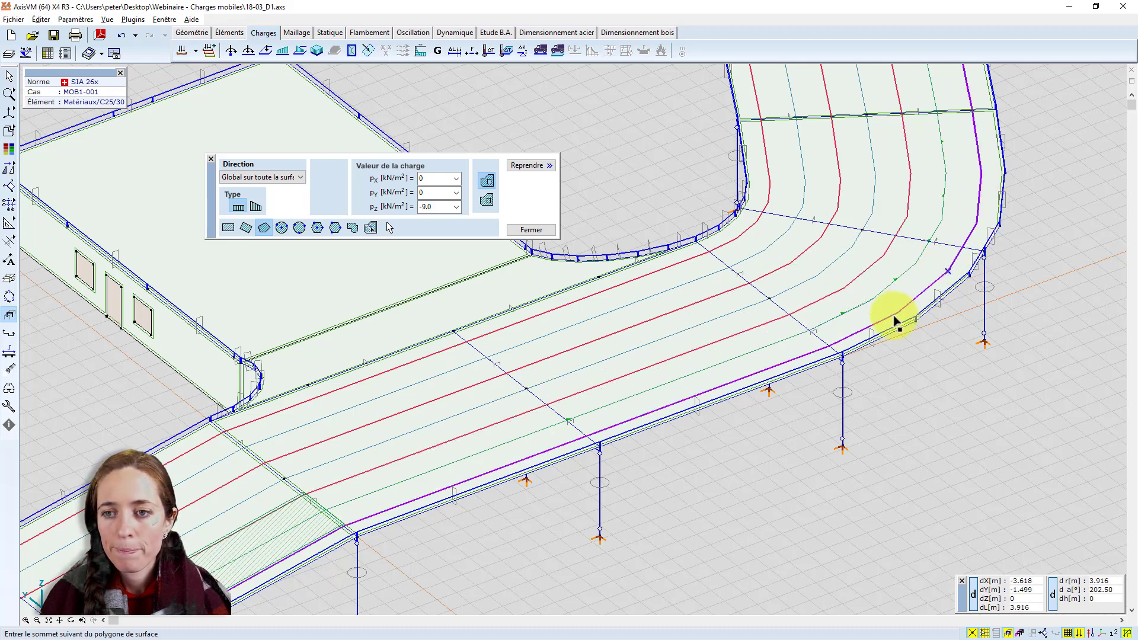
{"action": "left_click", "coordinate": [830, 347]}
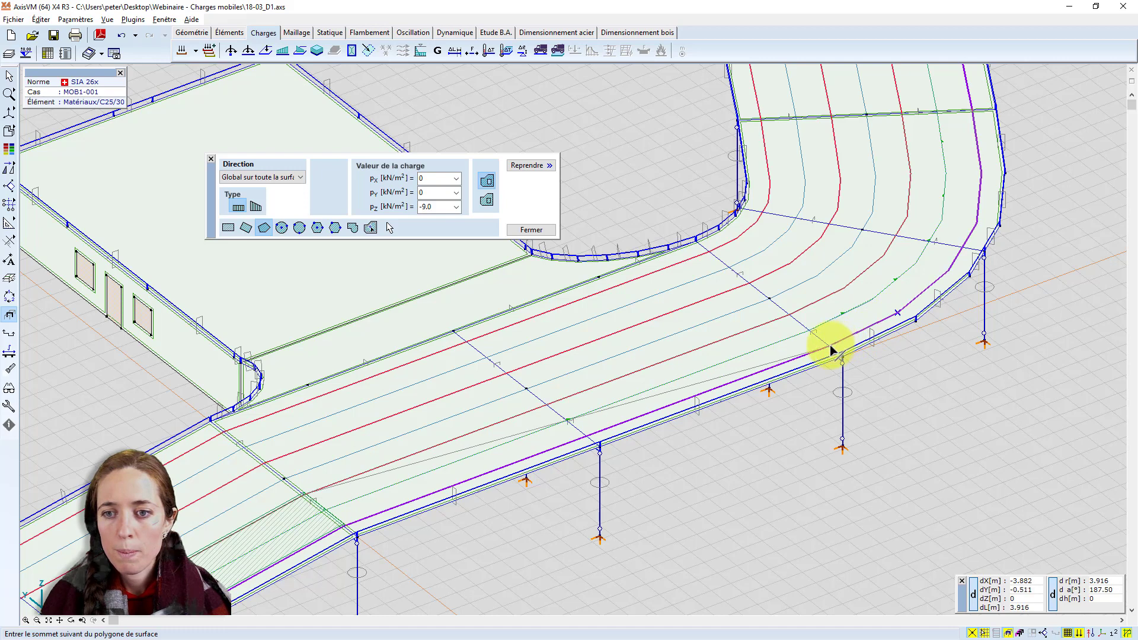
{"action": "left_click", "coordinate": [345, 525]}
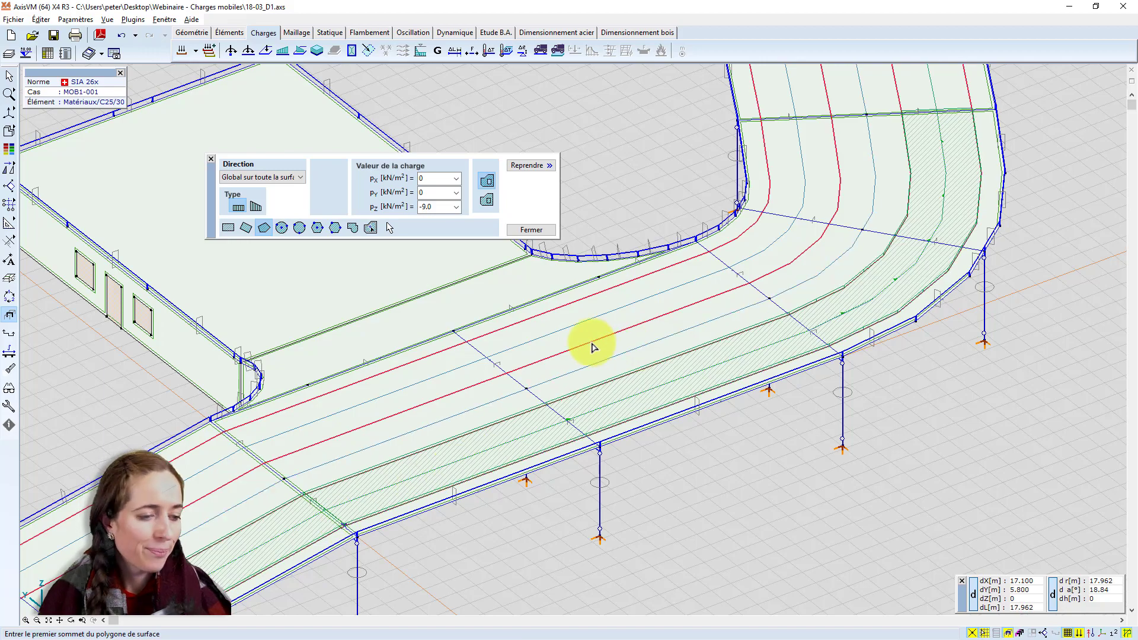
{"action": "left_click", "coordinate": [534, 231]}
- Examine the outer lane's distributed loads around the bridge and the axle loads at the ramp's low free end
{"action": "scroll", "coordinate": [625, 308], "scroll_direction": "down", "scroll_amount": 2}
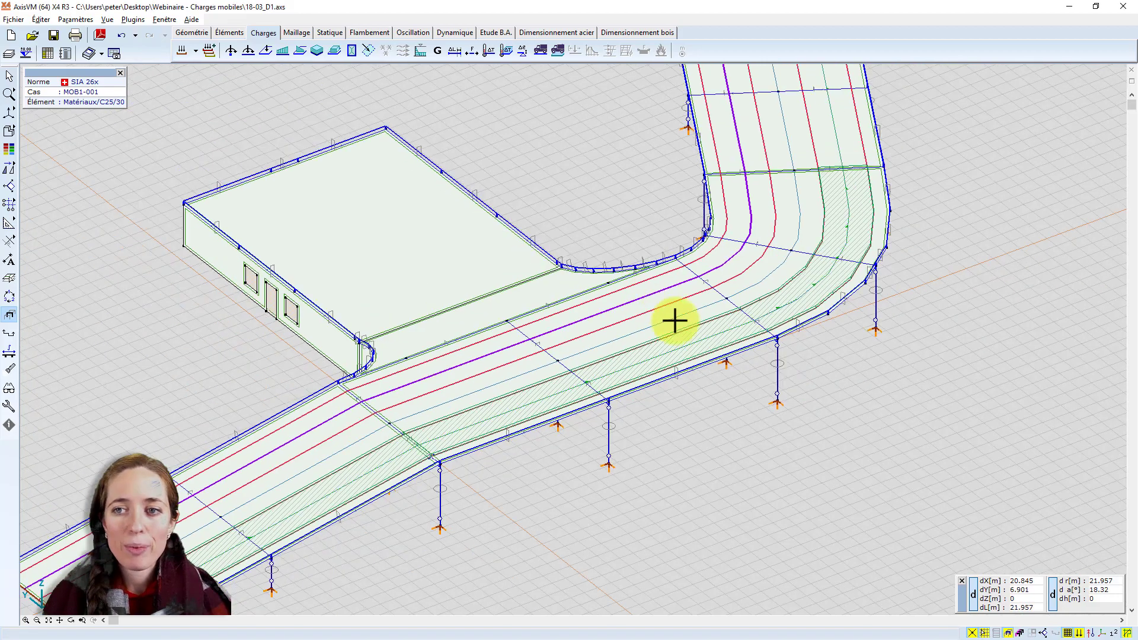
{"action": "scroll", "coordinate": [686, 329], "scroll_direction": "down", "scroll_amount": 1}
{"action": "scroll", "coordinate": [648, 315], "scroll_direction": "down", "scroll_amount": 2}
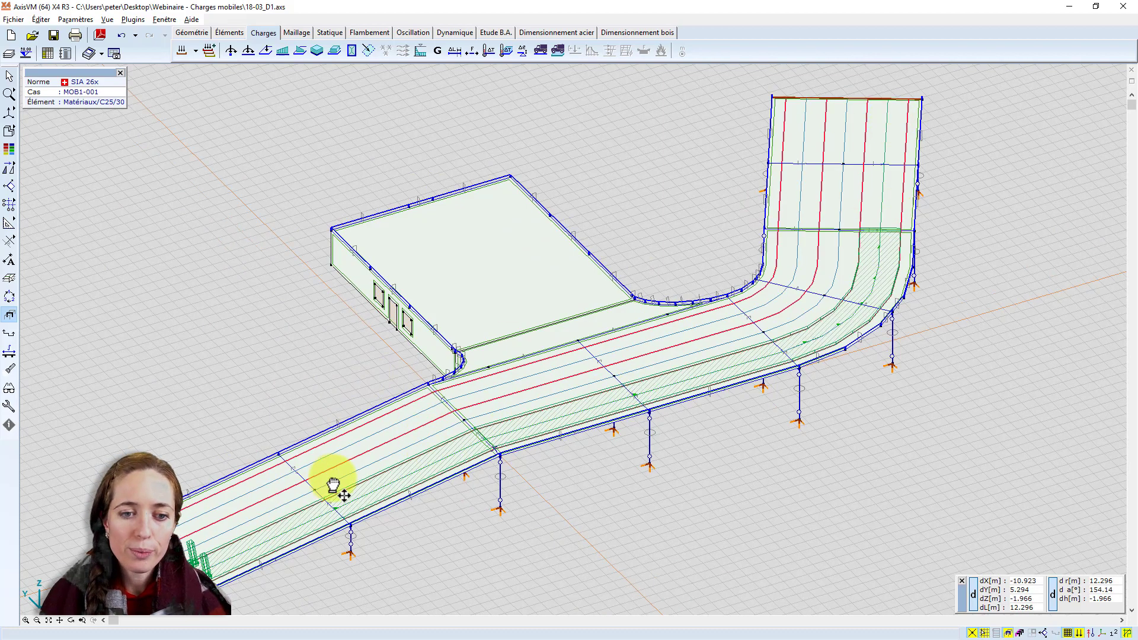
{"action": "middle_click_drag", "start_coordinate": [333, 485], "coordinate": [582, 349]}
{"action": "scroll", "coordinate": [411, 415], "scroll_direction": "up", "scroll_amount": 2}
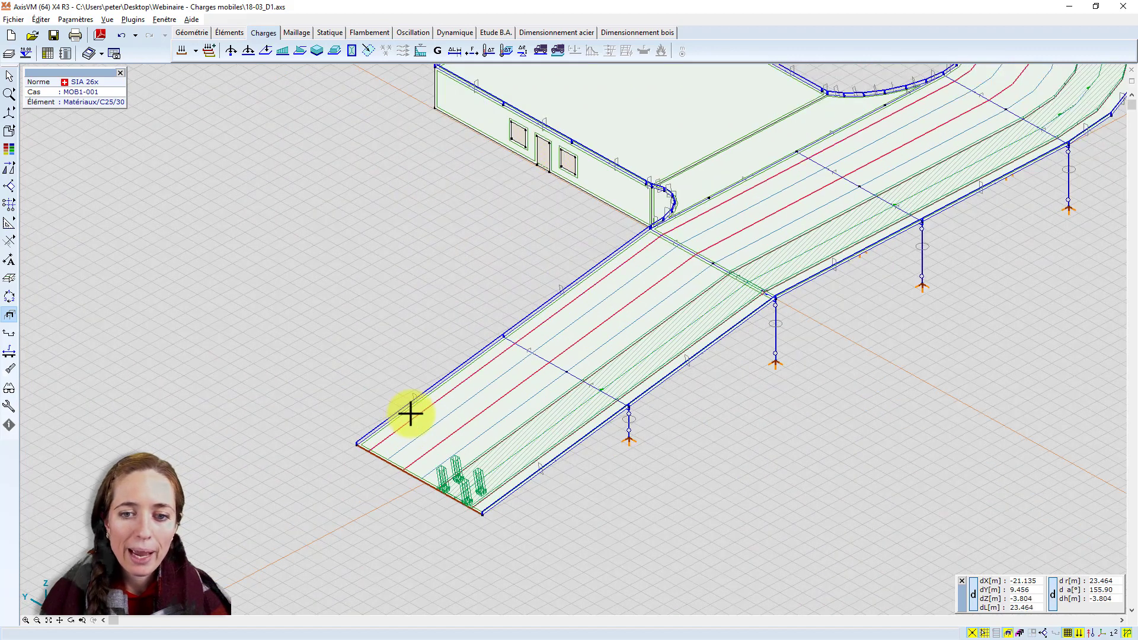
{"action": "scroll", "coordinate": [424, 417], "scroll_direction": "down", "scroll_amount": 2}
{"action": "scroll", "coordinate": [484, 465], "scroll_direction": "up", "scroll_amount": 2}
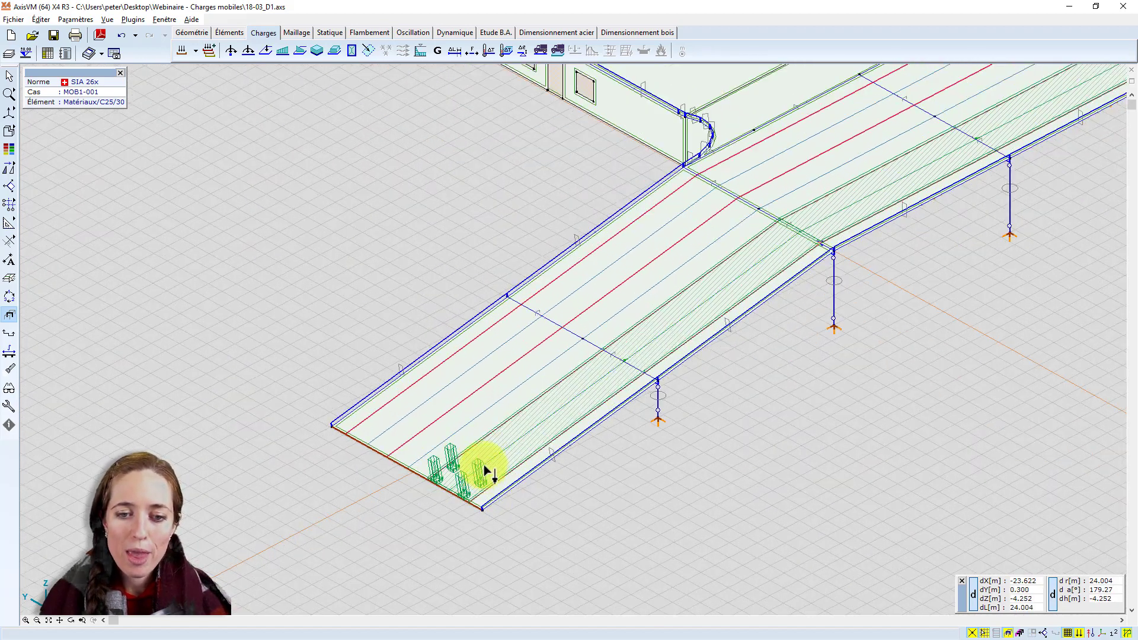
{"action": "scroll", "coordinate": [484, 455], "scroll_direction": "down", "scroll_amount": 1}
{"action": "scroll", "coordinate": [463, 472], "scroll_direction": "up", "scroll_amount": 2}
{"action": "middle_click_drag", "start_coordinate": [561, 411], "coordinate": [567, 437]}
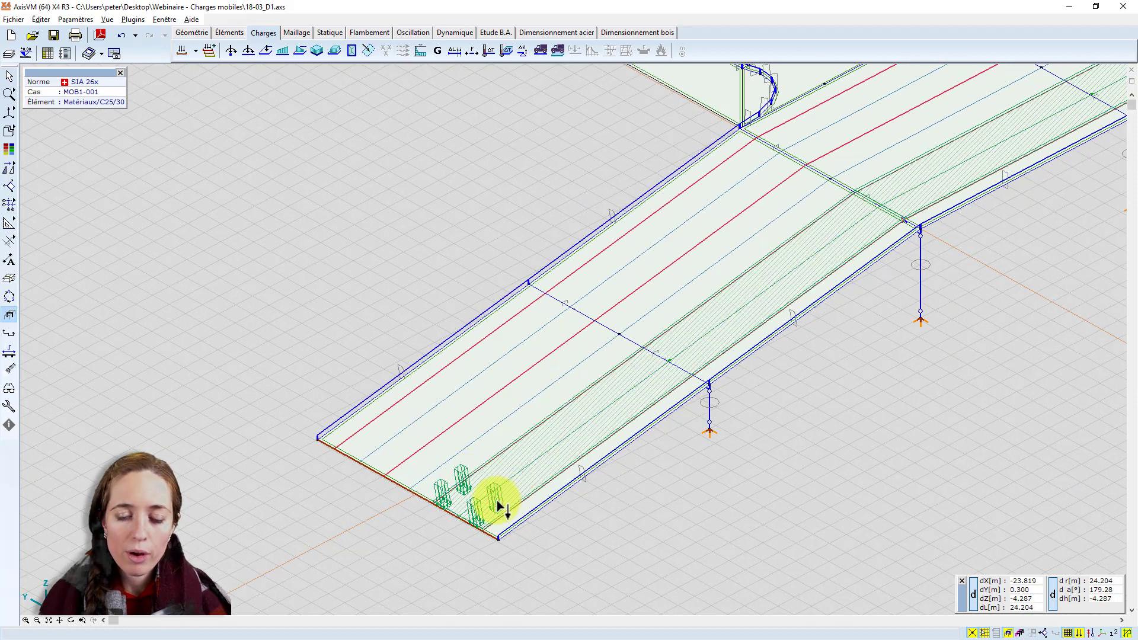
- Set up another moving surface load from the SIA LM1 scheme with F = -200 kN on both axles and N = 25
{"action": "left_click", "coordinate": [198, 52]}
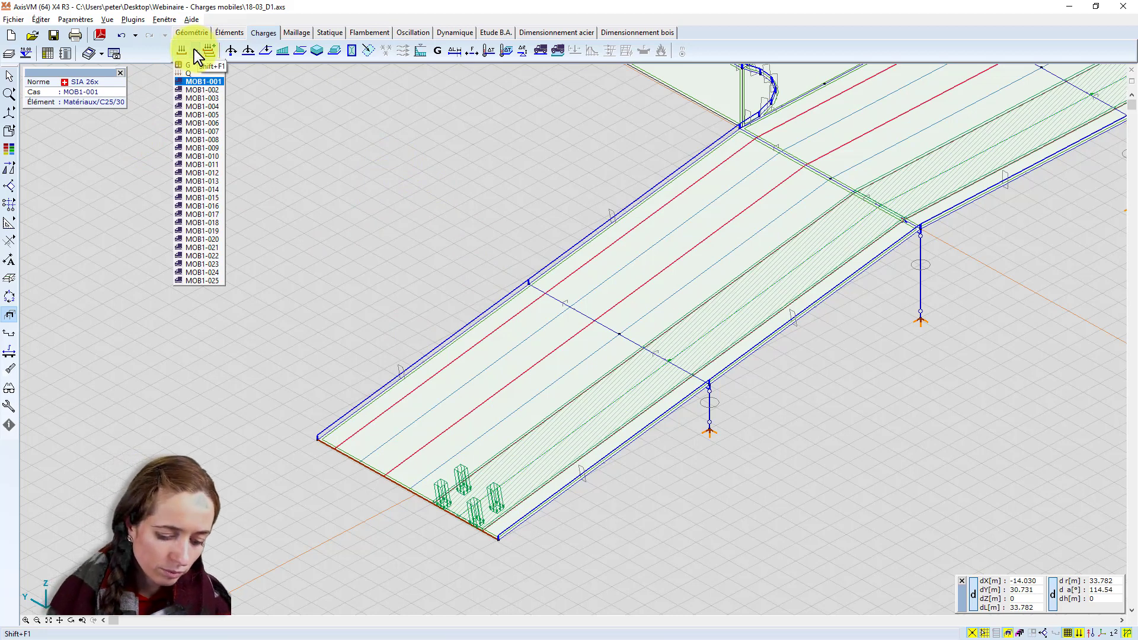
{"action": "left_click", "coordinate": [300, 98]}
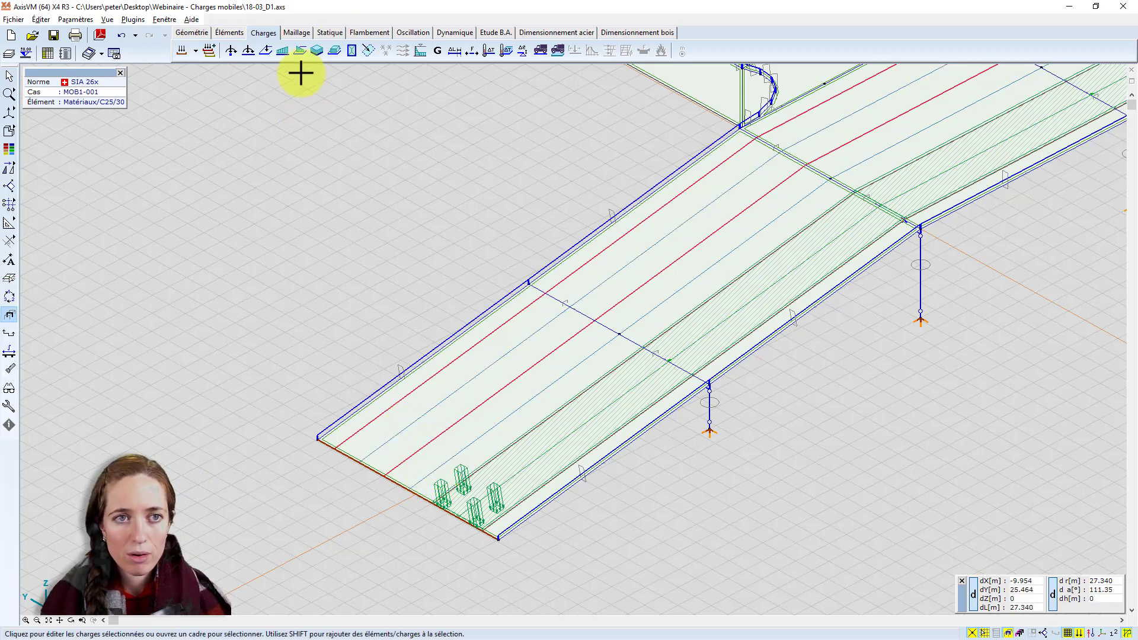
{"action": "left_click", "coordinate": [559, 51]}
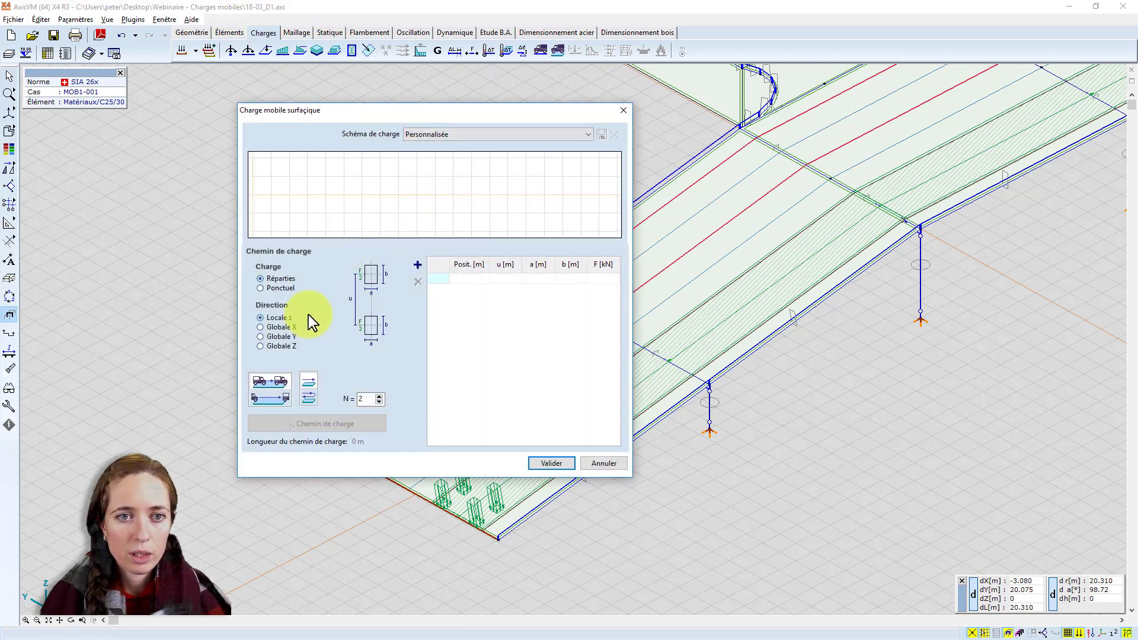
{"action": "left_click", "coordinate": [440, 136]}
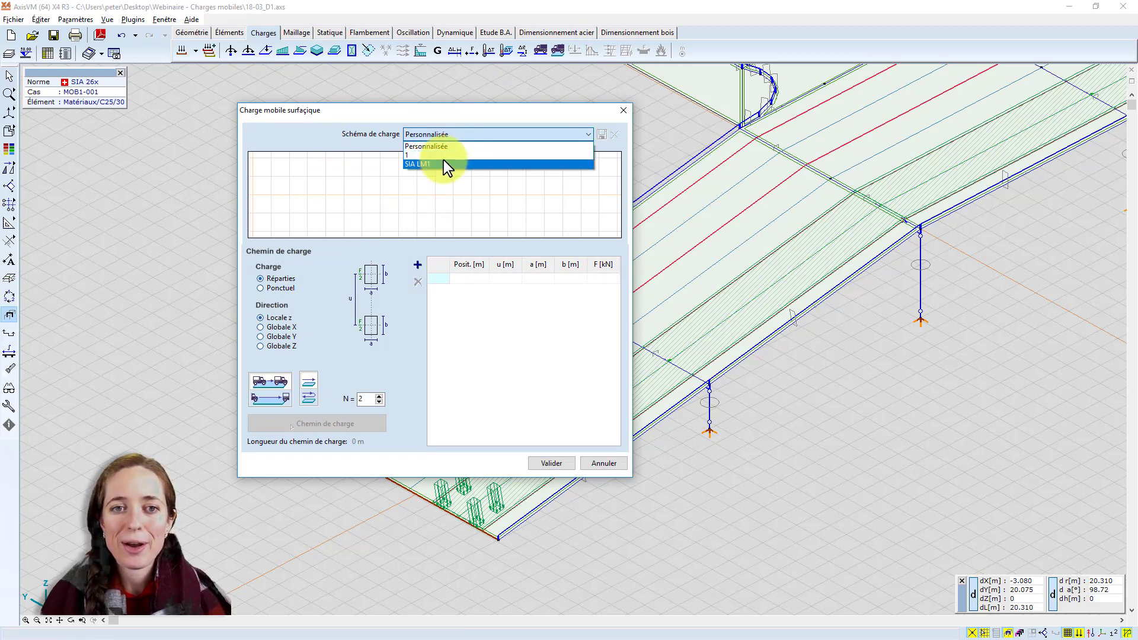
{"action": "left_click", "coordinate": [443, 160]}
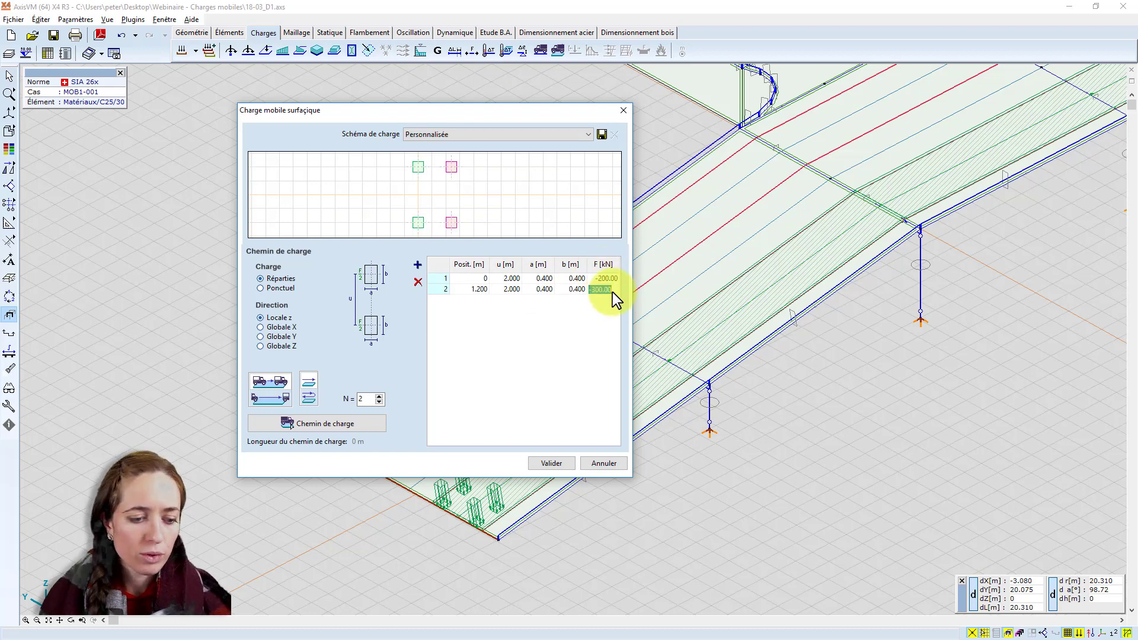
{"action": "type", "text": "-20"}
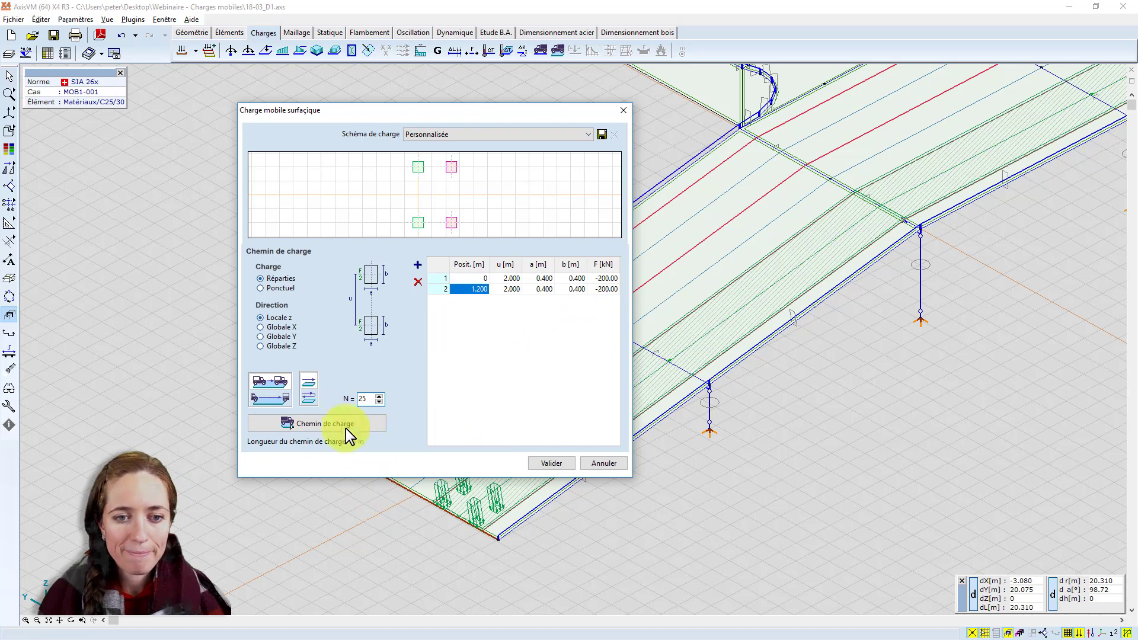
- Trace the load path along the middle lane's centre line from the low free end around the curve to the far end, and validate the load
{"action": "left_click", "coordinate": [346, 429]}
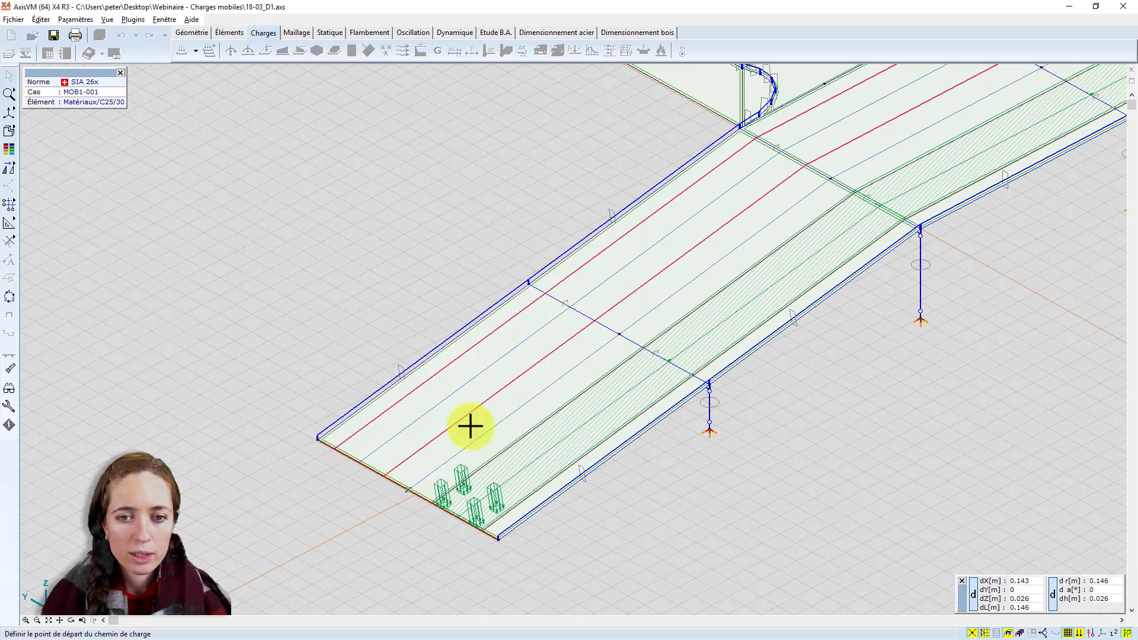
{"action": "left_click", "coordinate": [470, 425]}
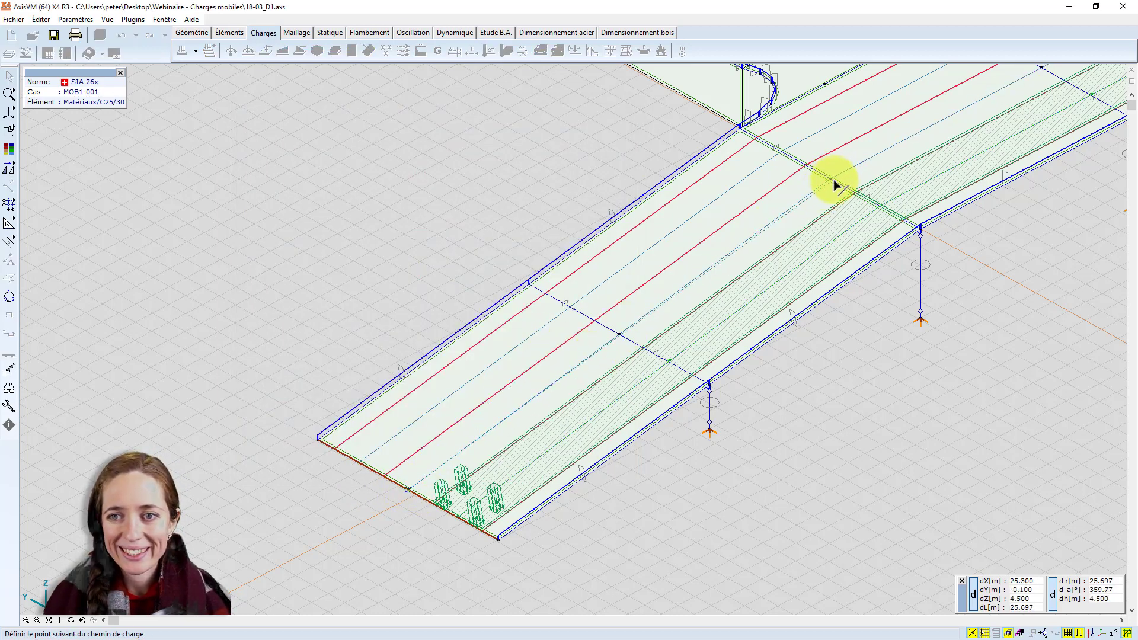
{"action": "middle_click_drag", "start_coordinate": [837, 178], "coordinate": [419, 389]}
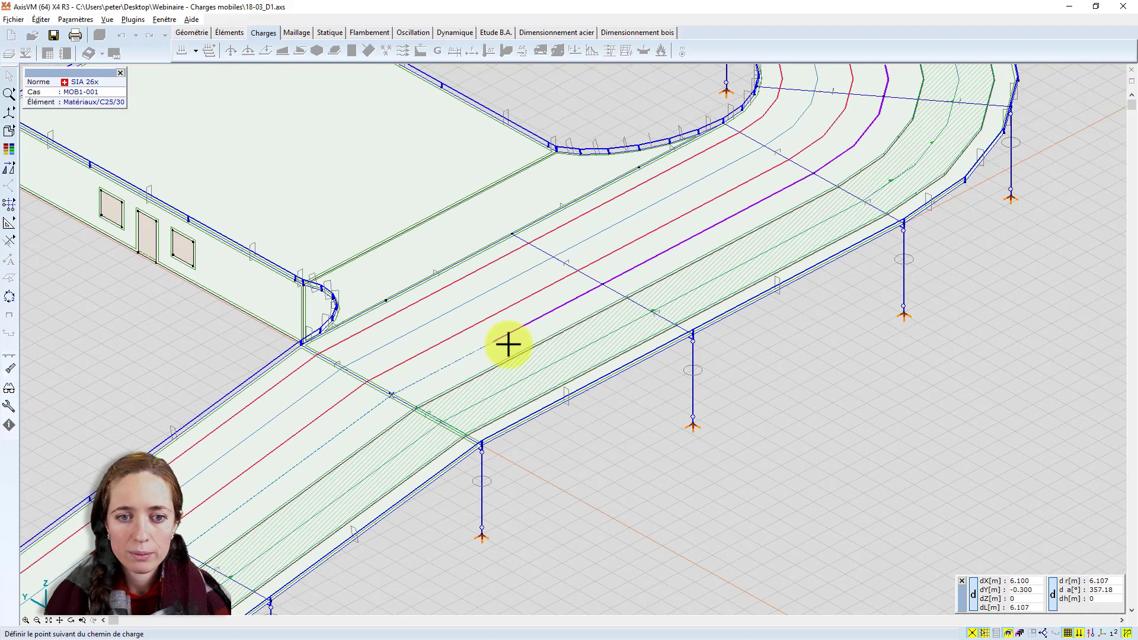
{"action": "middle_click_drag", "start_coordinate": [815, 178], "coordinate": [646, 315]}
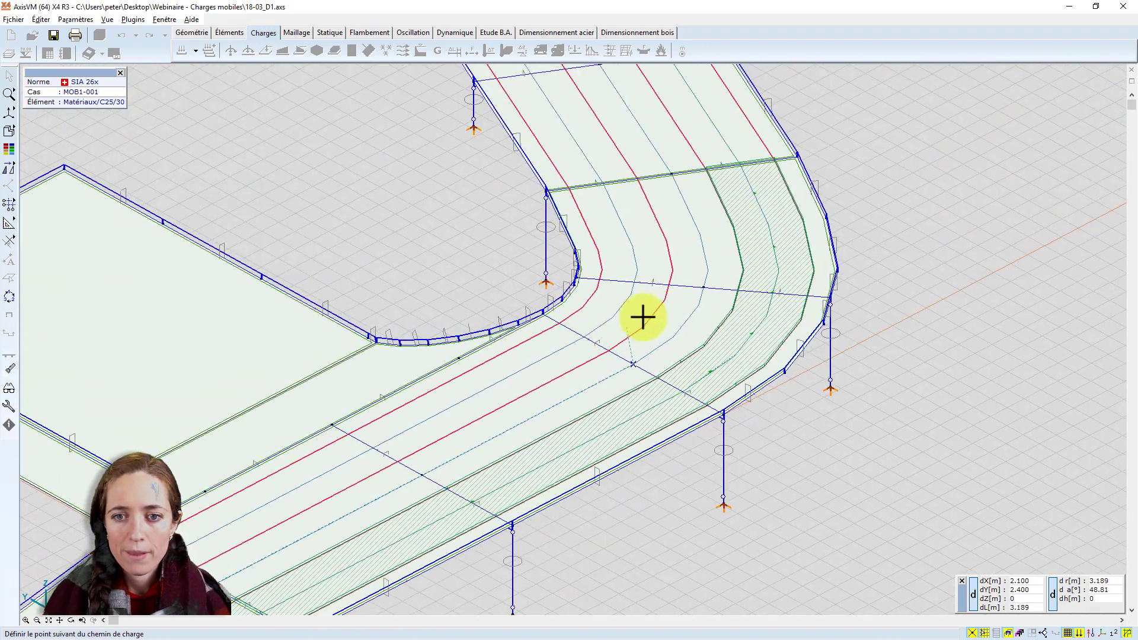
{"action": "left_click", "coordinate": [698, 304]}
{"action": "left_click", "coordinate": [708, 269]}
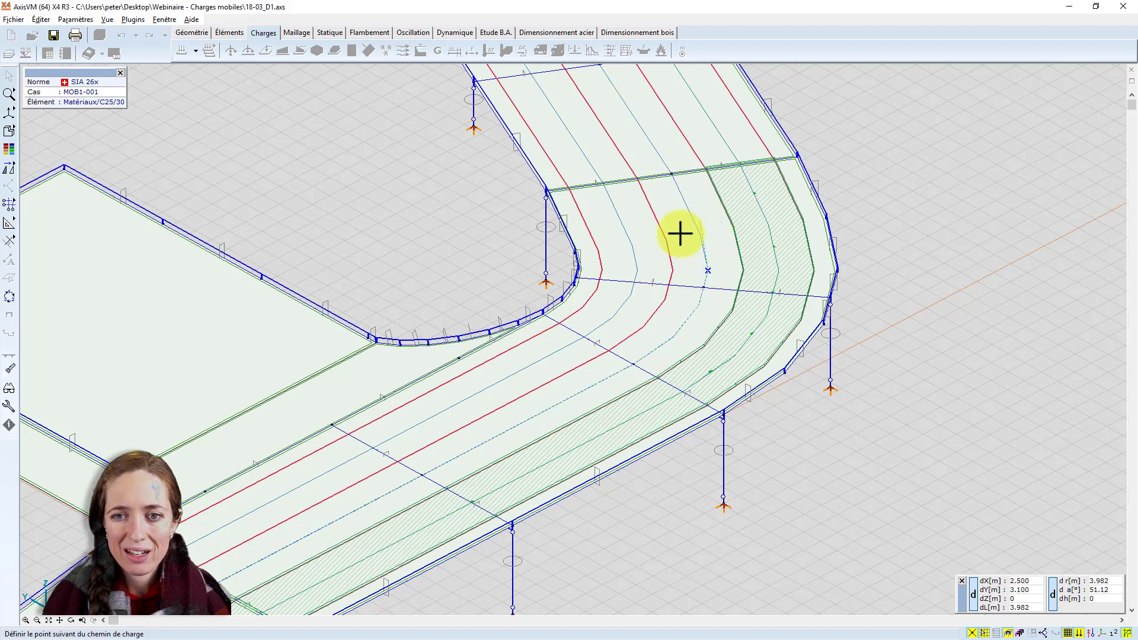
{"action": "left_click", "coordinate": [673, 175]}
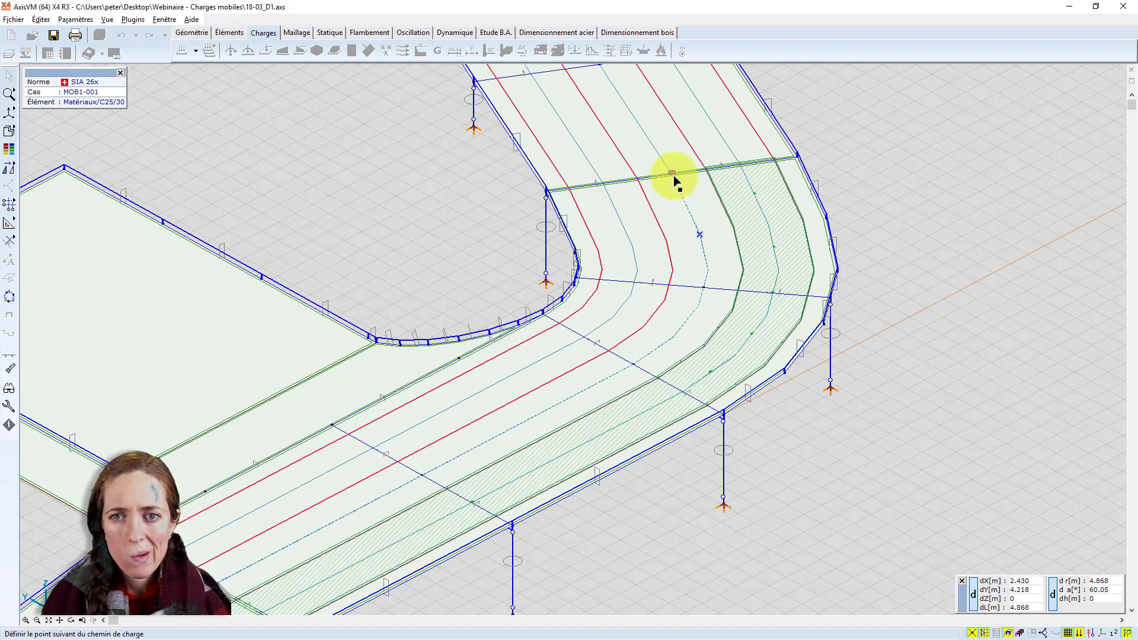
{"action": "middle_click_drag", "start_coordinate": [625, 140], "coordinate": [678, 337]}
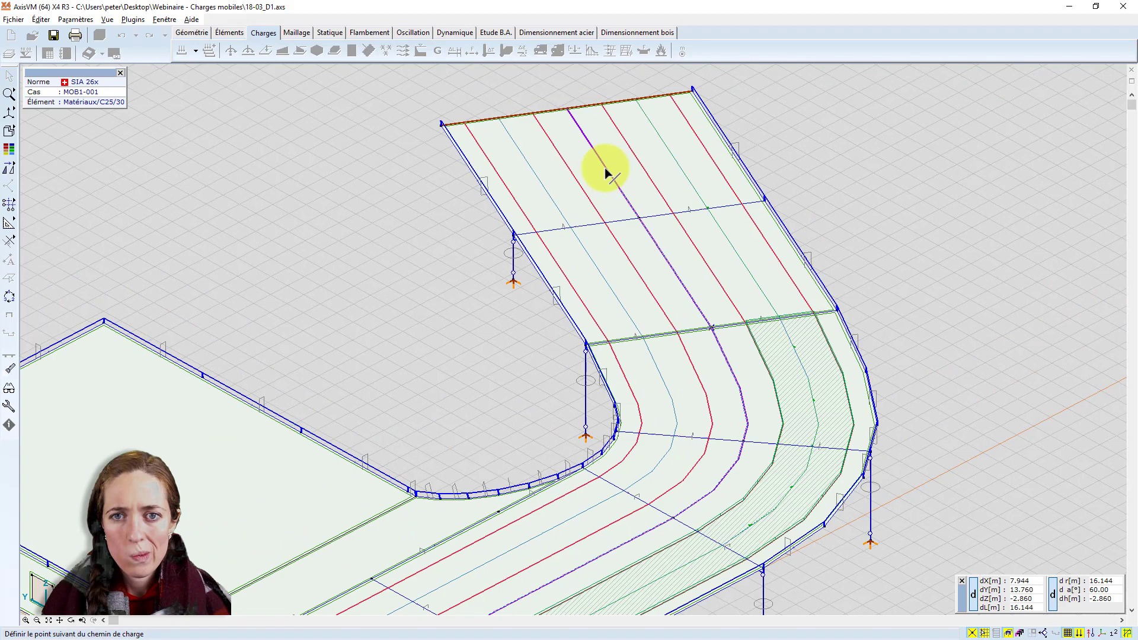
{"action": "left_click", "coordinate": [568, 111]}
{"action": "left_click", "coordinate": [568, 110]}
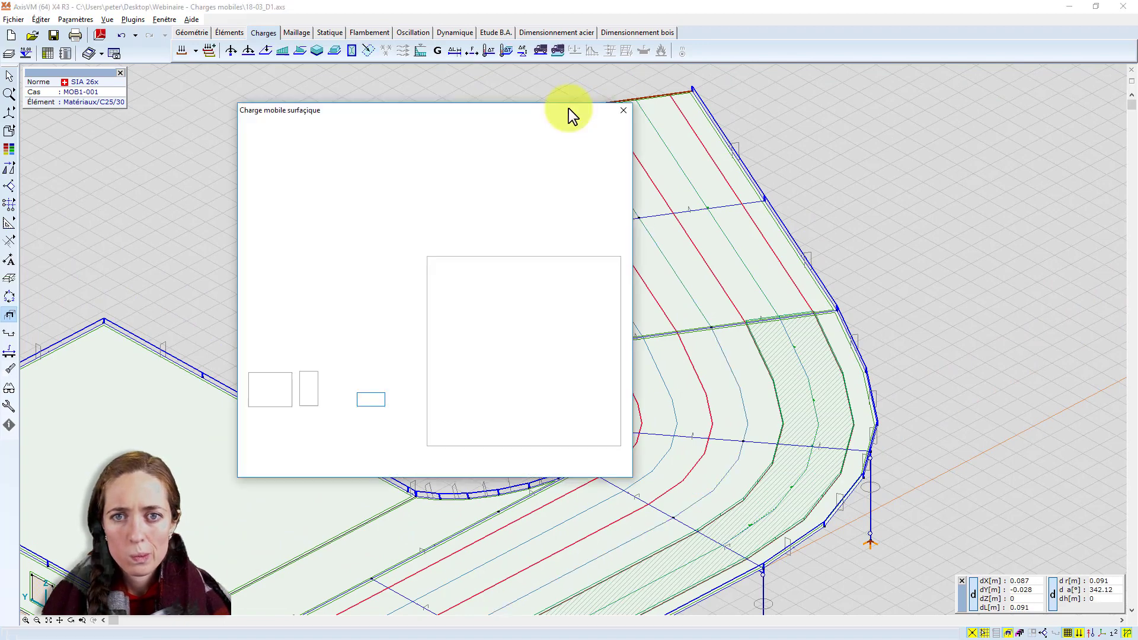
{"action": "left_click", "coordinate": [551, 463]}
- Check the axle loads of both lanes at the ramp's low free end in load case MOB1-001
{"action": "scroll", "coordinate": [541, 419], "scroll_direction": "down", "scroll_amount": 2}
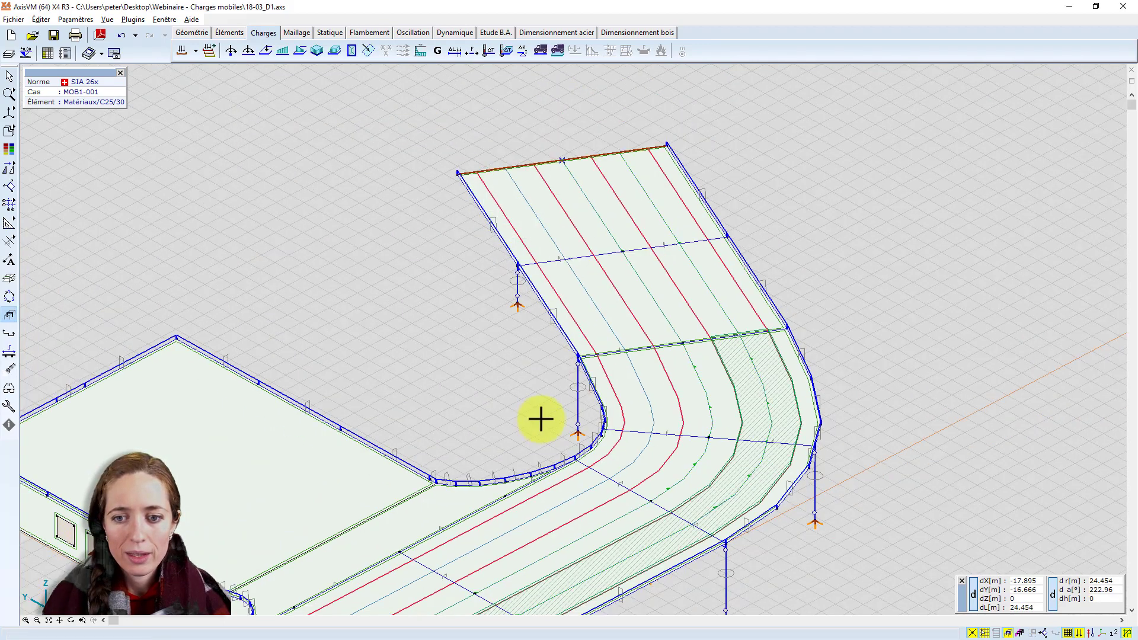
{"action": "middle_click_drag", "start_coordinate": [541, 419], "coordinate": [432, 474]}
{"action": "scroll", "coordinate": [442, 486], "scroll_direction": "up", "scroll_amount": 2}
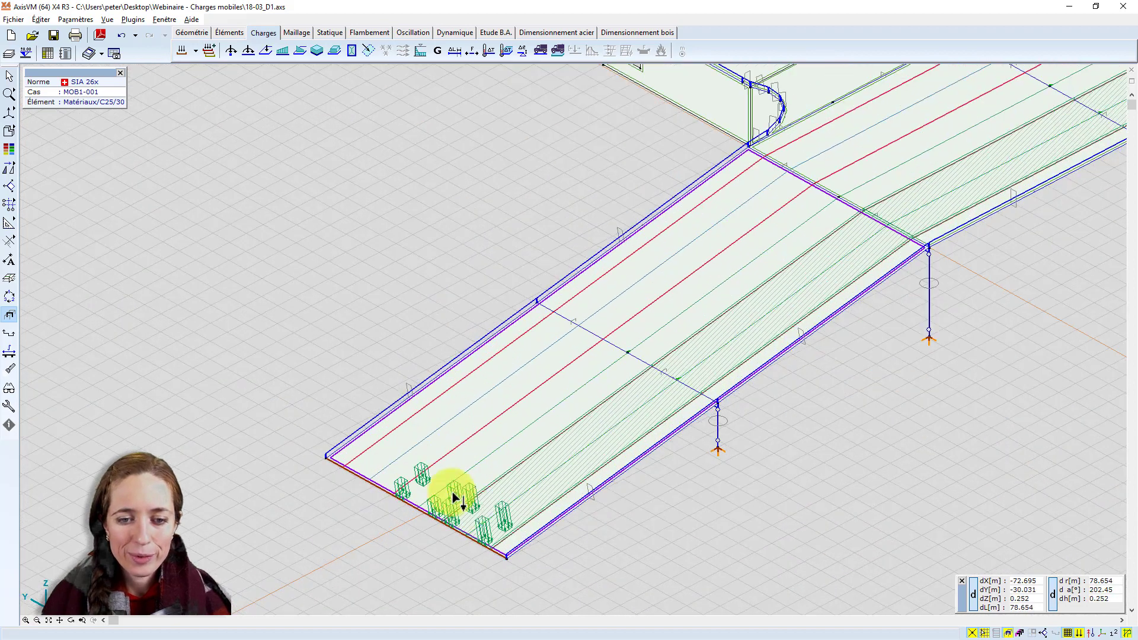
{"action": "scroll", "coordinate": [456, 423], "scroll_direction": "up", "scroll_amount": 2}
{"action": "middle_click_drag", "start_coordinate": [456, 422], "coordinate": [436, 343]}
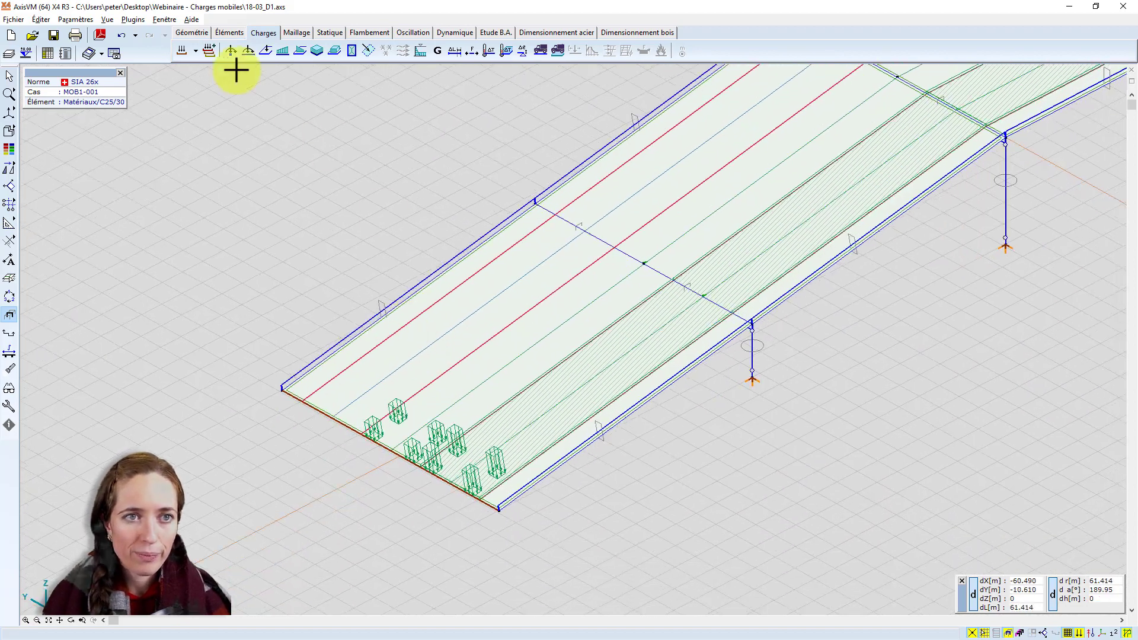
{"action": "left_click", "coordinate": [195, 51]}
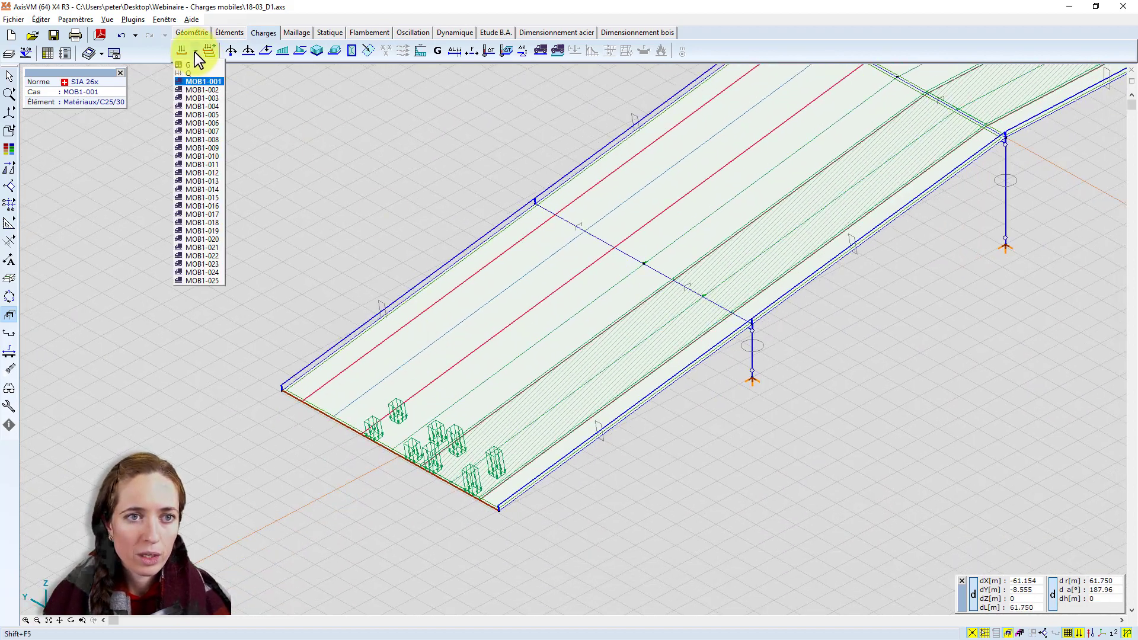
{"action": "left_click", "coordinate": [216, 83]}
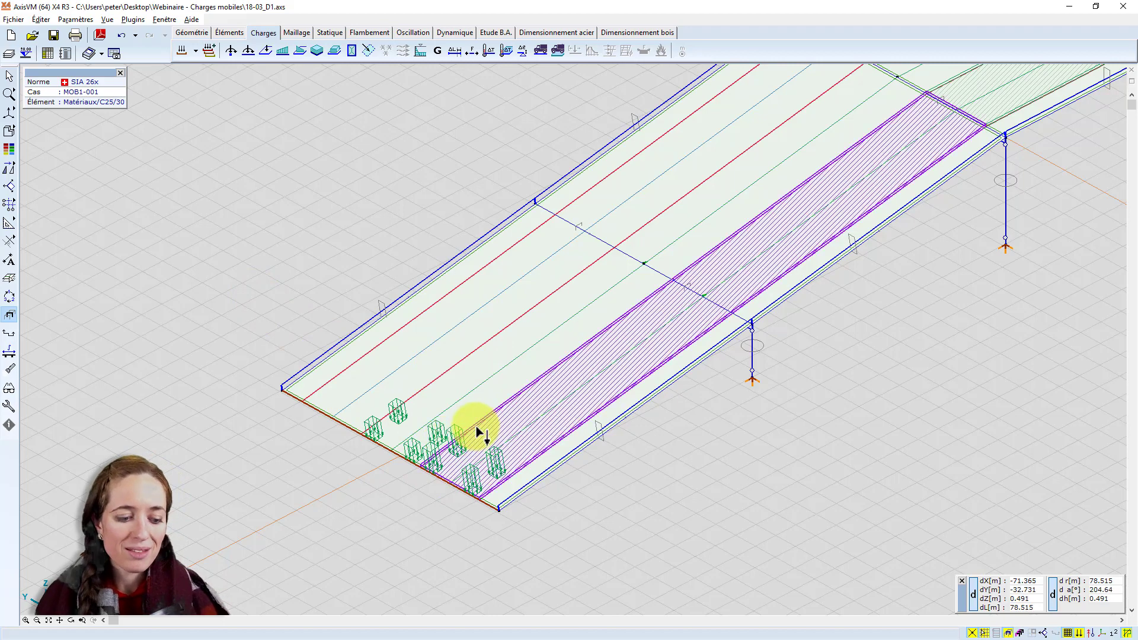
- Advance through the moving load cases from MOB1-001 to MOB1-008 to follow both lanes' axle loads up the ramp
{"action": "key", "text": "Down"}
{"action": "key", "text": "Down"}
{"action": "key", "text": "Down"}
{"action": "key", "text": "Down"}
{"action": "scroll", "coordinate": [612, 262], "scroll_direction": "down", "scroll_amount": 2}
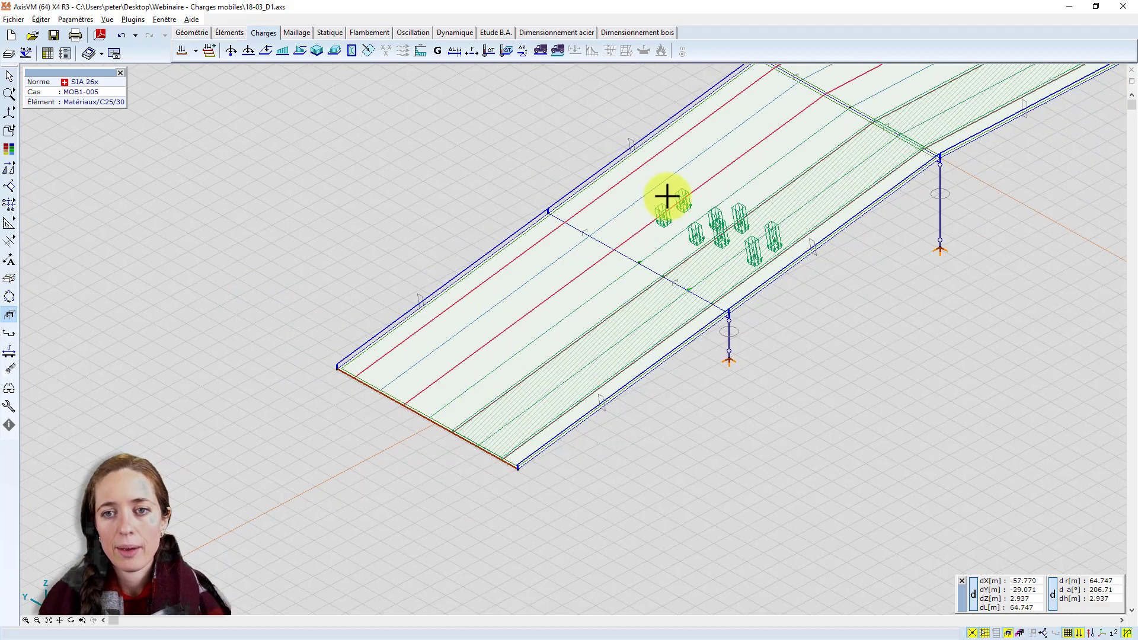
{"action": "middle_click_drag", "start_coordinate": [621, 251], "coordinate": [535, 352]}
{"action": "scroll", "coordinate": [579, 284], "scroll_direction": "down", "scroll_amount": 1}
{"action": "key", "text": "Down"}
{"action": "key", "text": "Down"}
{"action": "key", "text": "Down"}
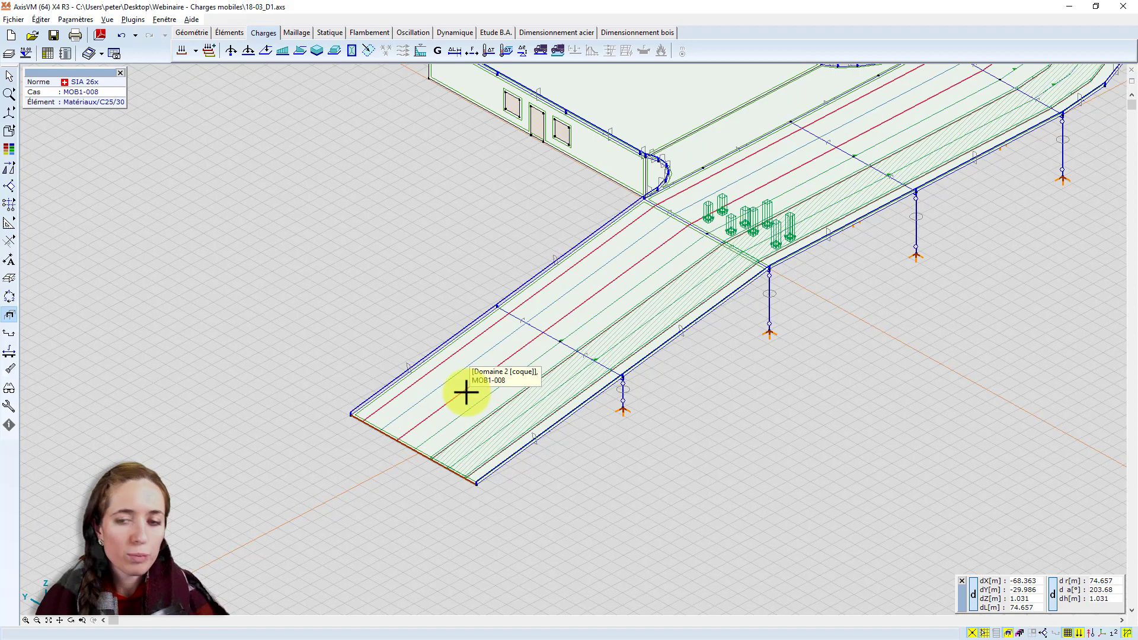
- Go back through the load cases to MOB1-002 to check the axle positions near the ramp's low free end
{"action": "key", "text": "Page_Up"}
{"action": "key", "text": "Page_Up"}
{"action": "key", "text": "Page_Up"}
{"action": "key", "text": "Page_Up"}
{"action": "key", "text": "Page_Up"}
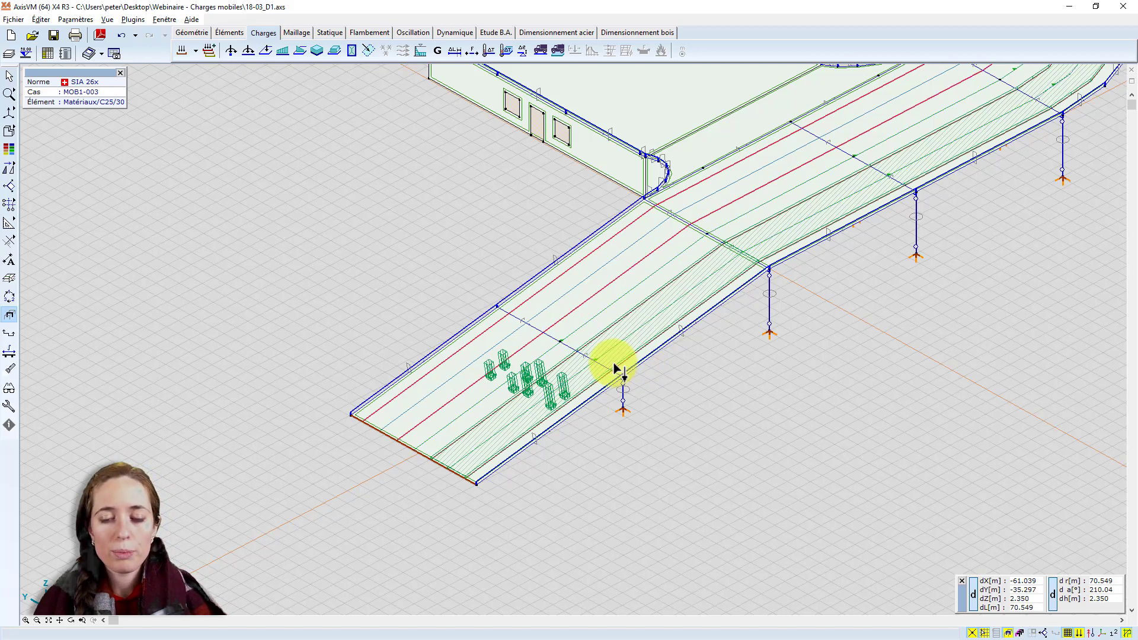
{"action": "key", "text": "Page_Up"}
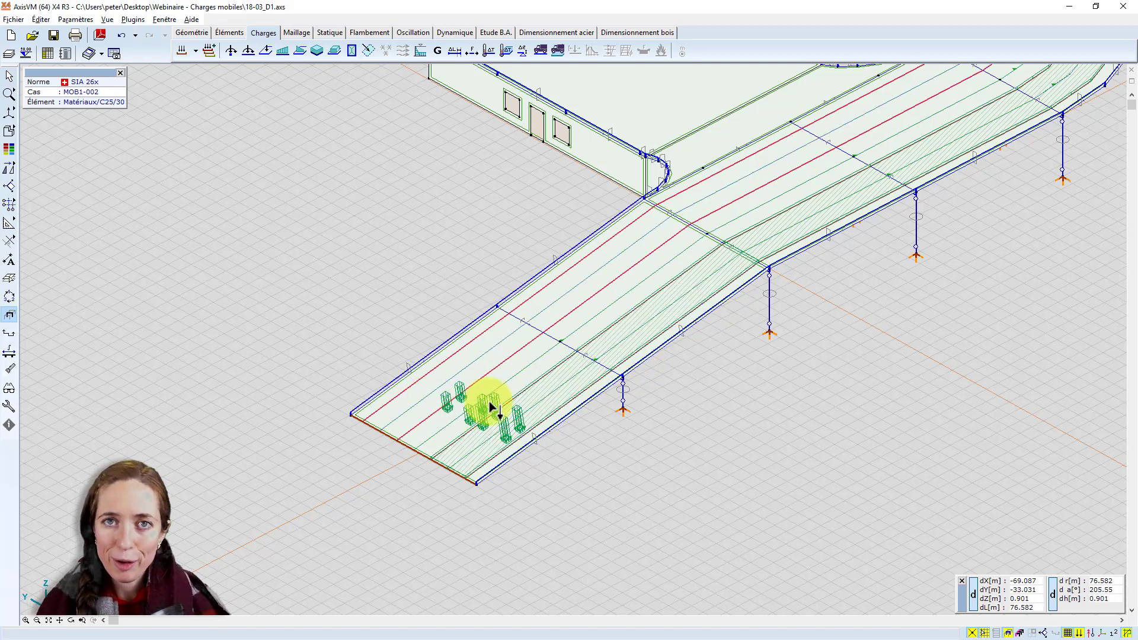
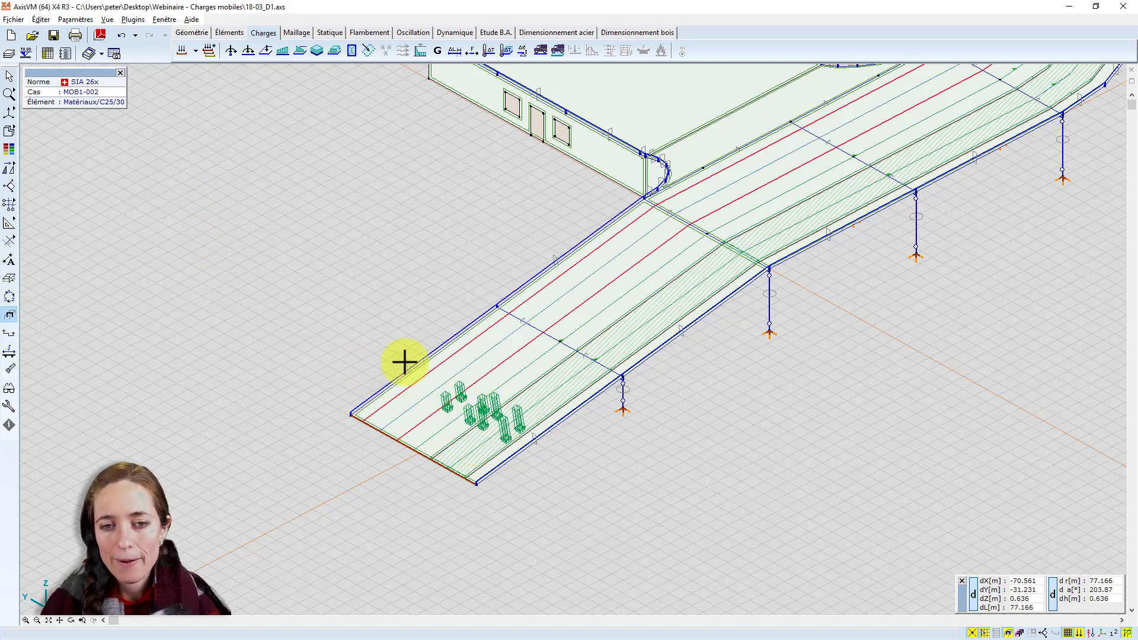
- Review the list of MOB1 load cases and the ramp's loading, keeping MOB1-002 active
{"action": "left_click", "coordinate": [197, 46]}
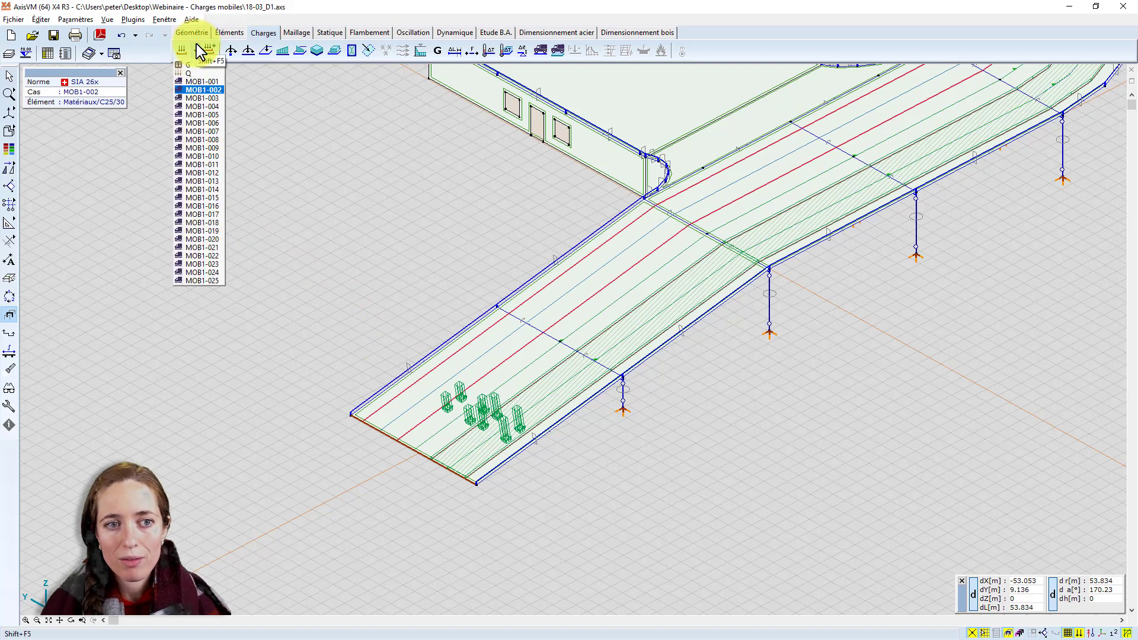
{"action": "left_click", "coordinate": [352, 195]}
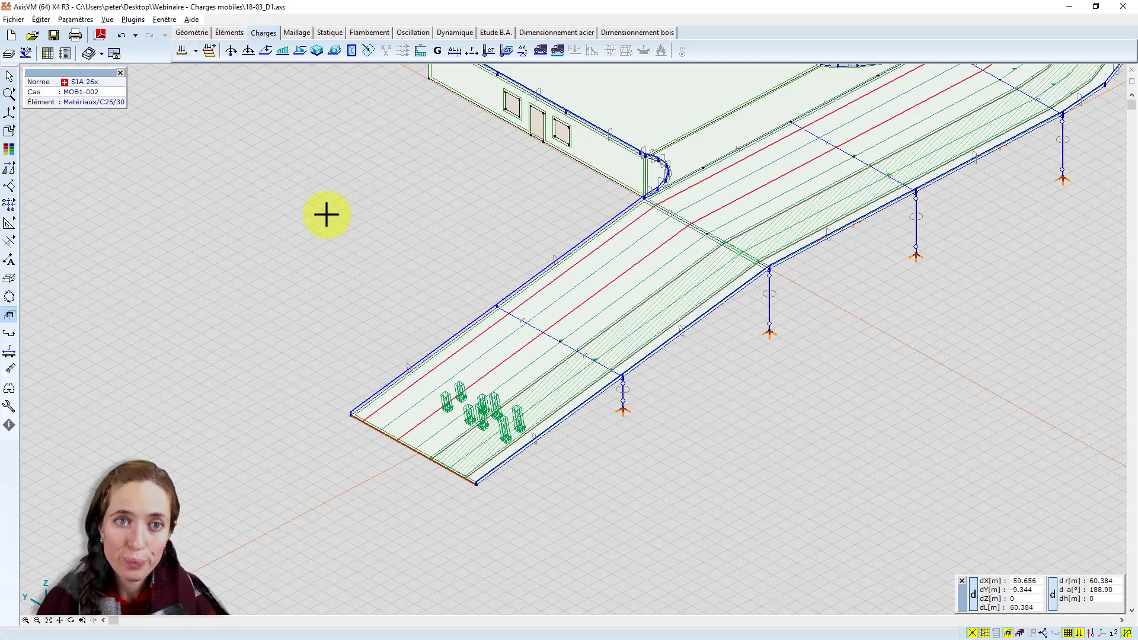
{"action": "scroll", "coordinate": [382, 209], "scroll_direction": "down", "scroll_amount": 2}
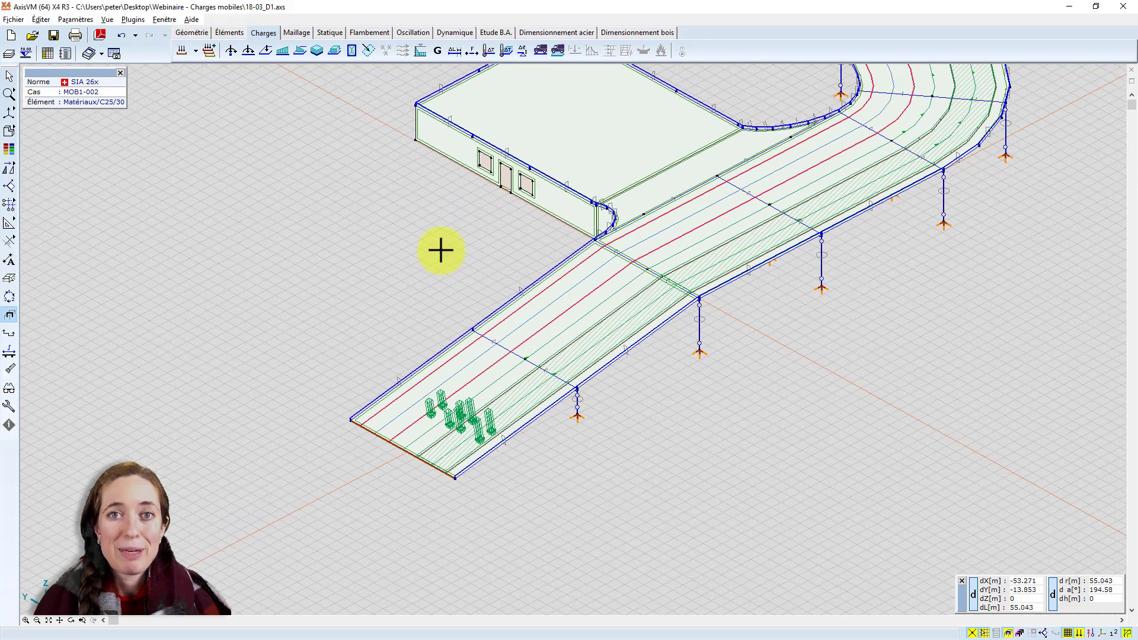
{"action": "scroll", "coordinate": [419, 252], "scroll_direction": "up", "scroll_amount": 2}
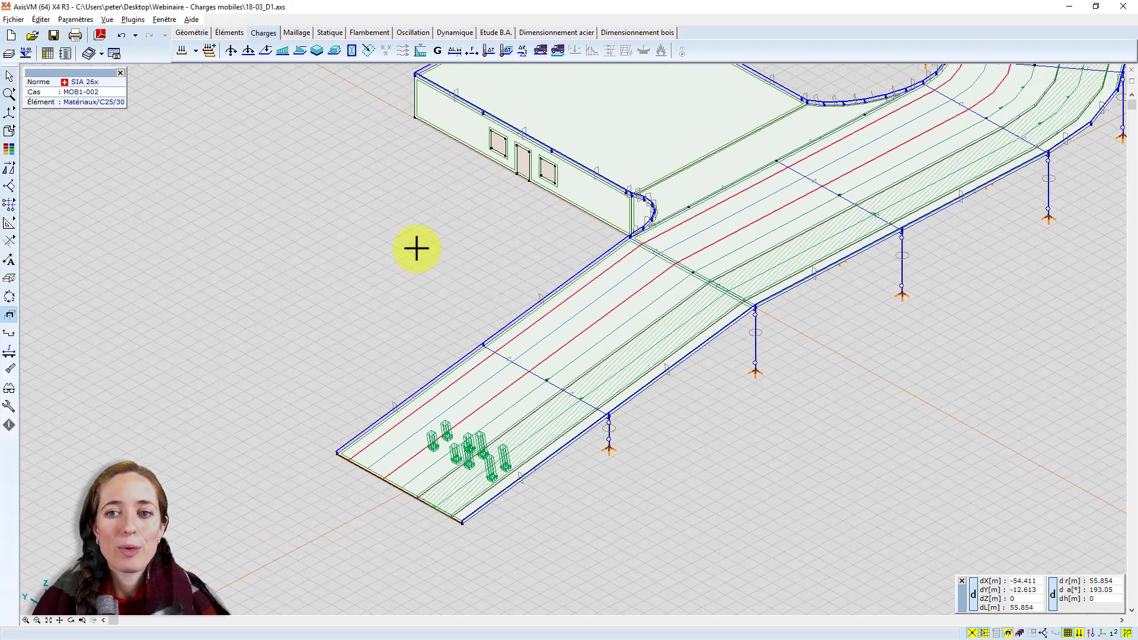
{"action": "middle_click_drag", "start_coordinate": [414, 247], "coordinate": [368, 239]}
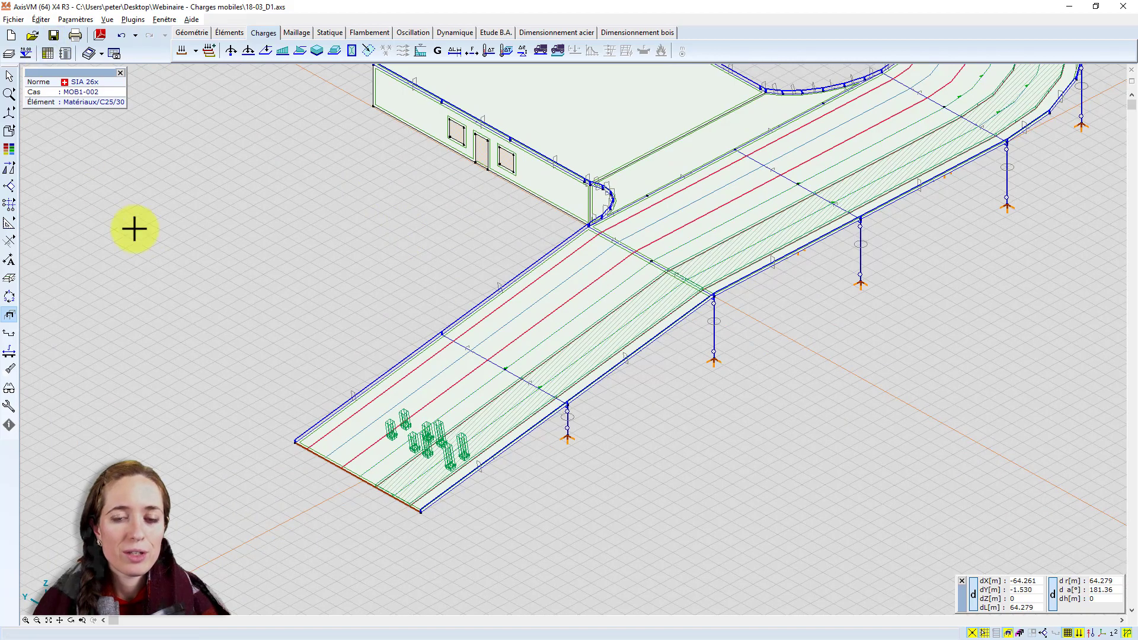
- In the 18-03_D2.axs model, display load case BWG1-001 and look at the loads on the ramp's low end
{"action": "mouse_move", "coordinate": [9, 204]}
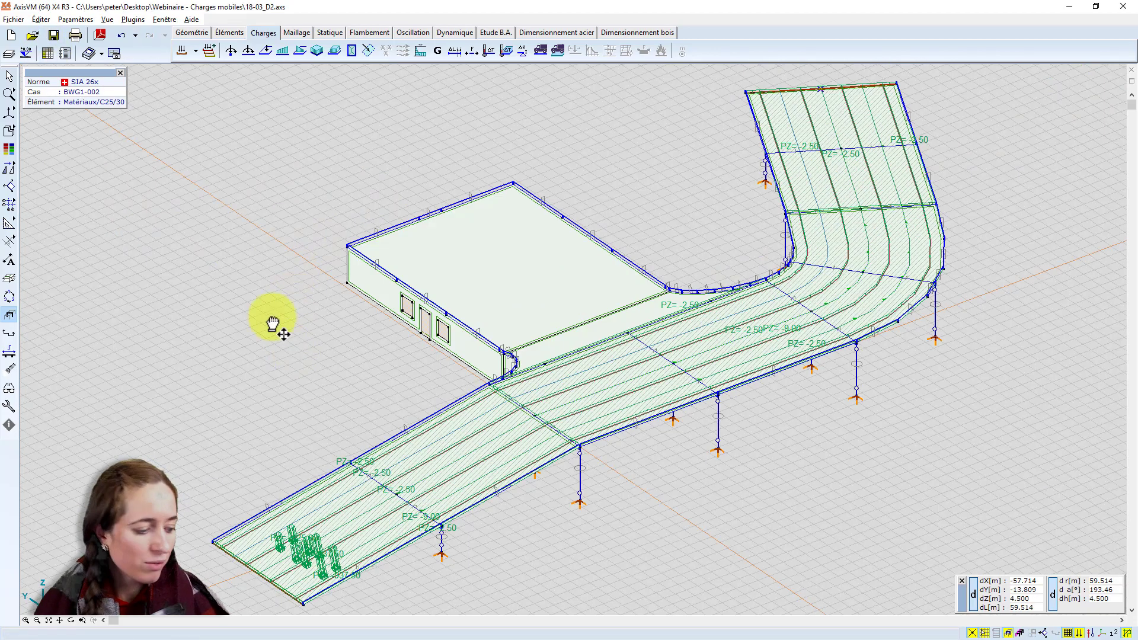
{"action": "middle_click_drag", "start_coordinate": [272, 325], "coordinate": [158, 201]}
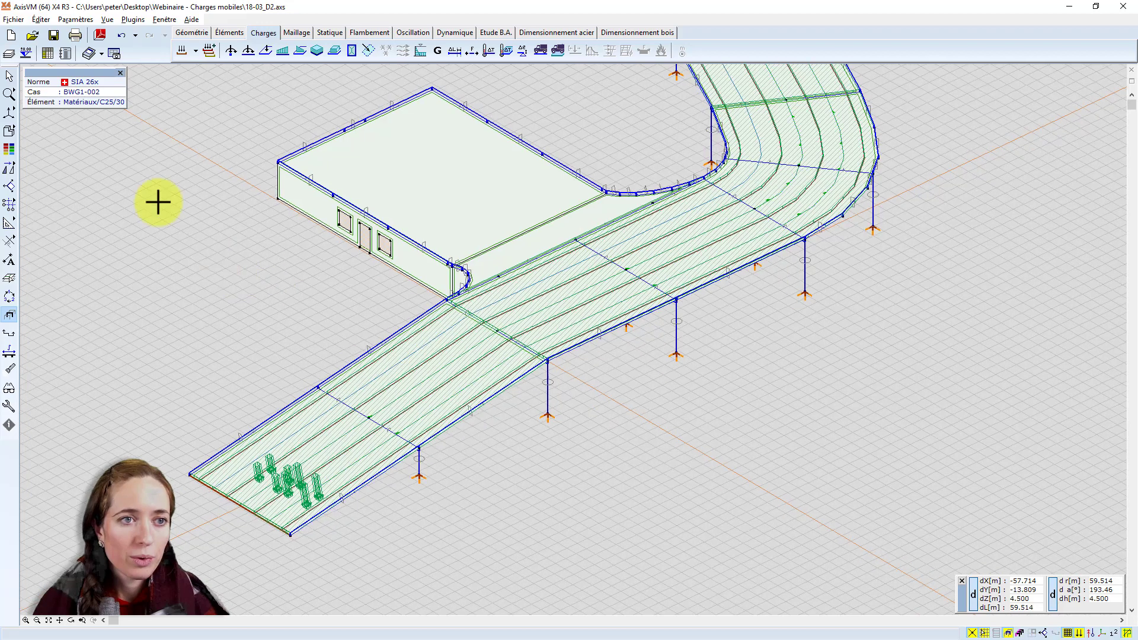
{"action": "left_click", "coordinate": [195, 51]}
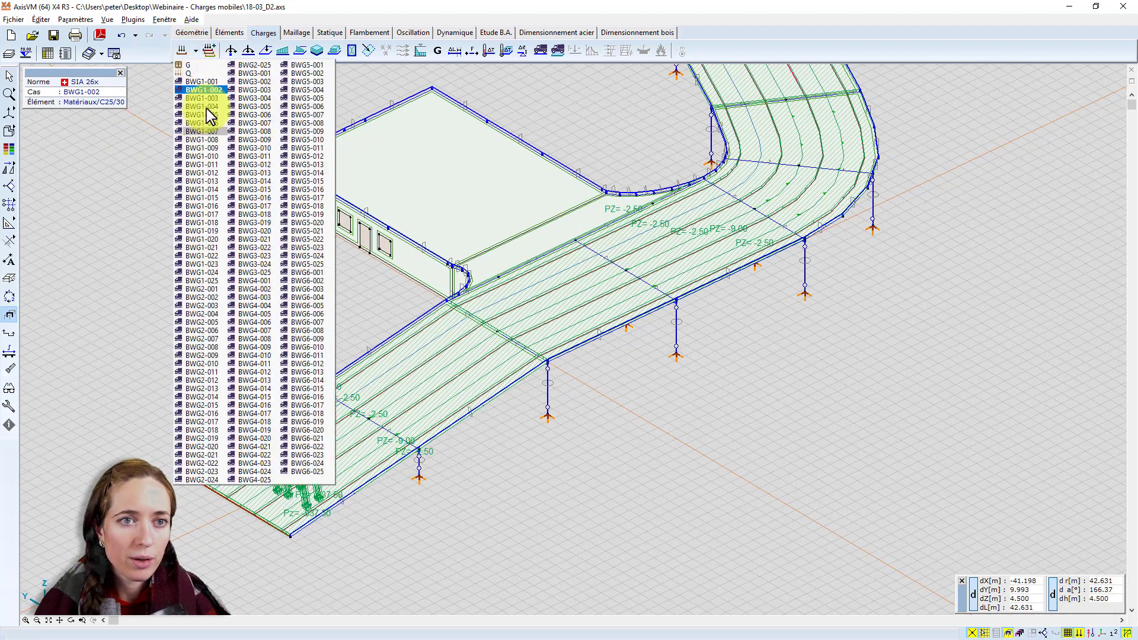
{"action": "left_click", "coordinate": [205, 77]}
{"action": "left_click", "coordinate": [195, 50]}
{"action": "left_click", "coordinate": [196, 83]}
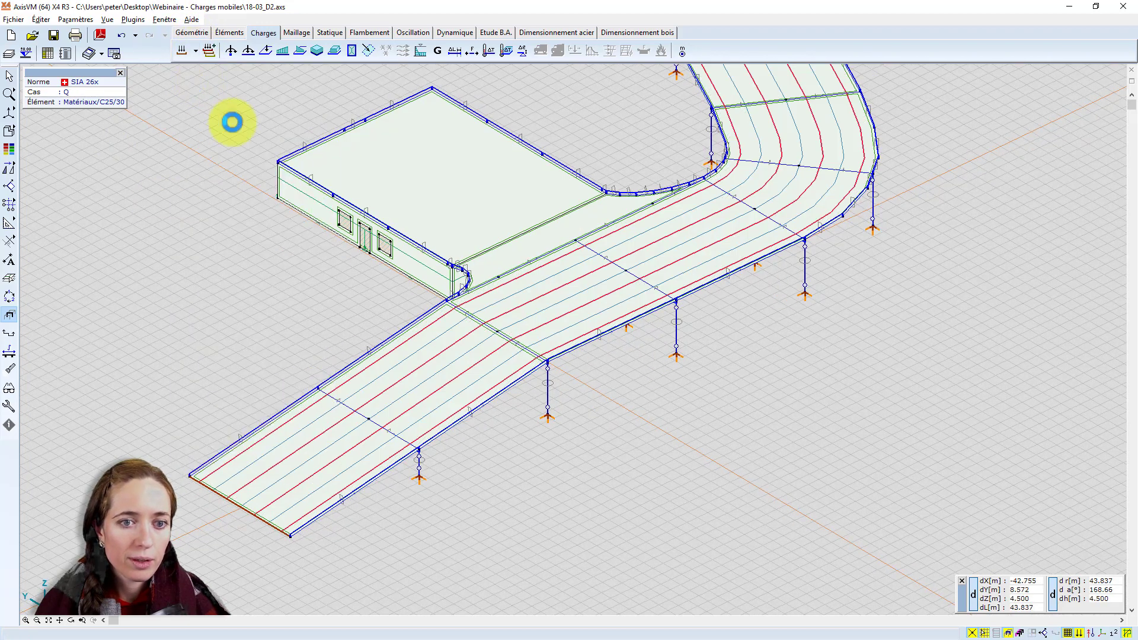
{"action": "scroll", "coordinate": [250, 462], "scroll_direction": "up", "scroll_amount": 3}
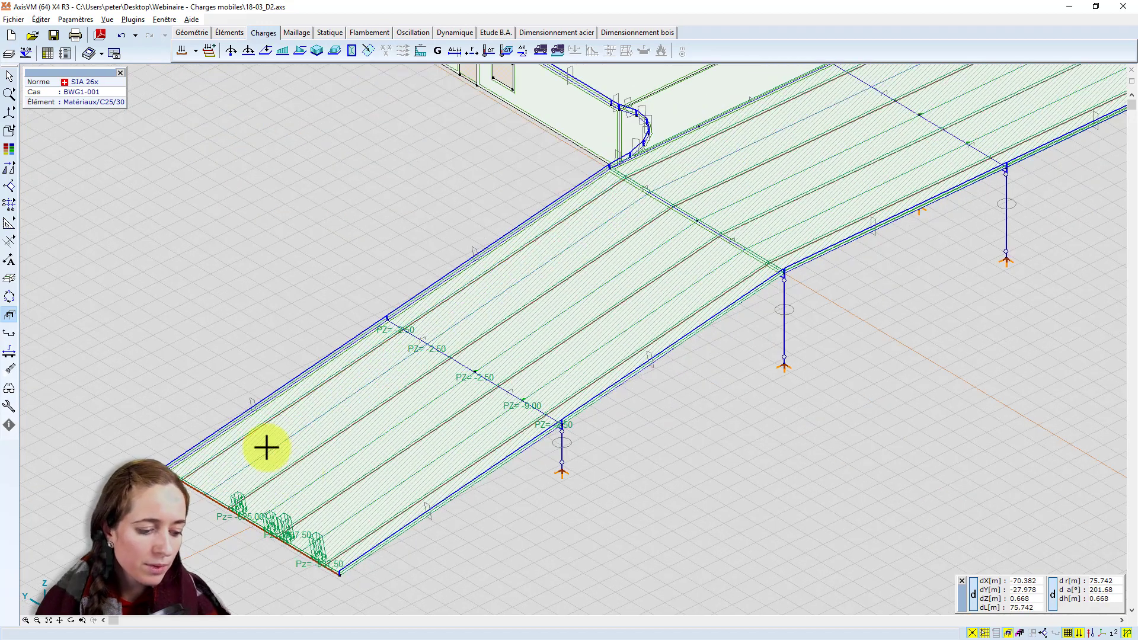
- Advance to load case BWG1-002 and examine the axle and distributed loads on the ramp
{"action": "key", "text": "Down"}
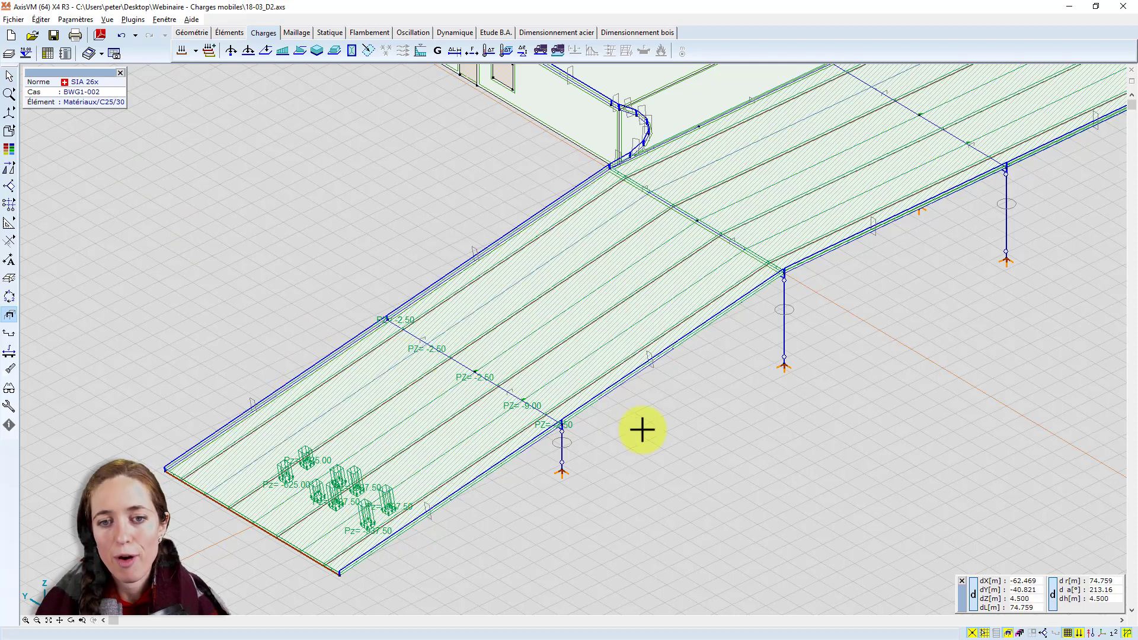
{"action": "scroll", "coordinate": [694, 290], "scroll_direction": "down", "scroll_amount": 1}
{"action": "middle_click_drag", "start_coordinate": [683, 303], "coordinate": [648, 343]}
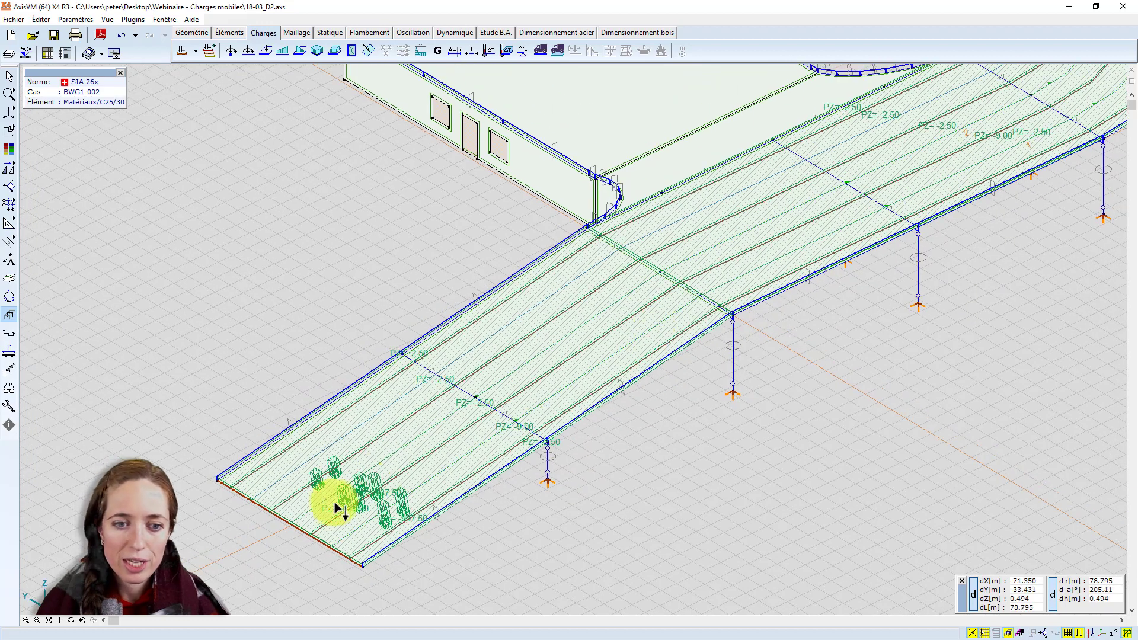
{"action": "scroll", "coordinate": [336, 500], "scroll_direction": "up", "scroll_amount": 1}
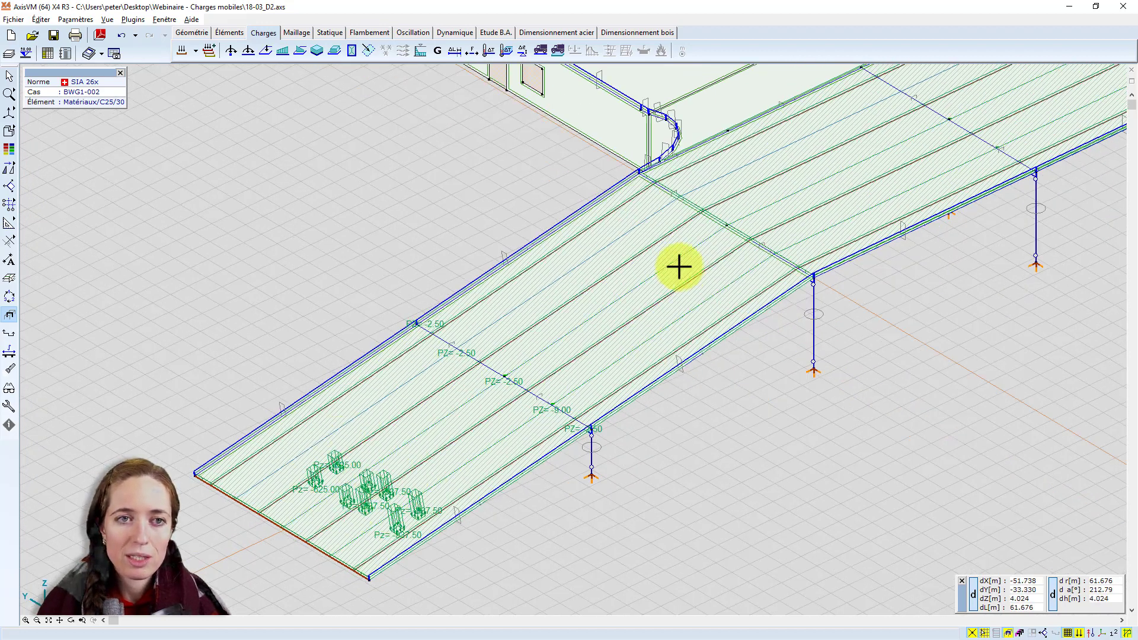
- Display load case BWG2-001 and advance to BWG2-002 to compare the lane arrangement of the axle loads
{"action": "left_click", "coordinate": [195, 51]}
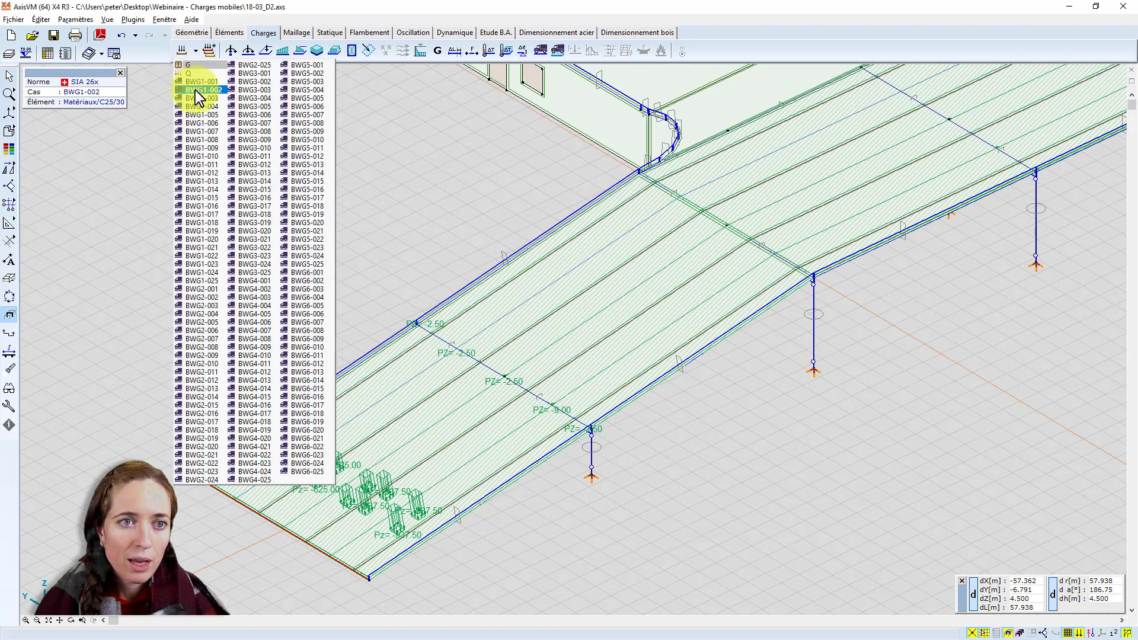
{"action": "left_click", "coordinate": [203, 291]}
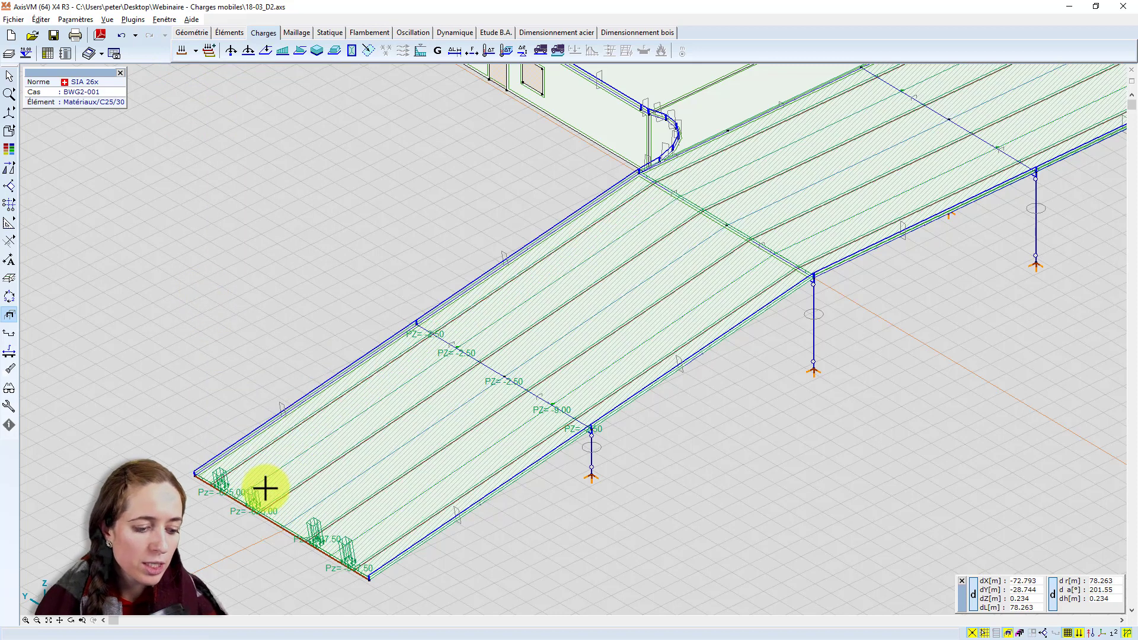
{"action": "key", "text": "Down"}
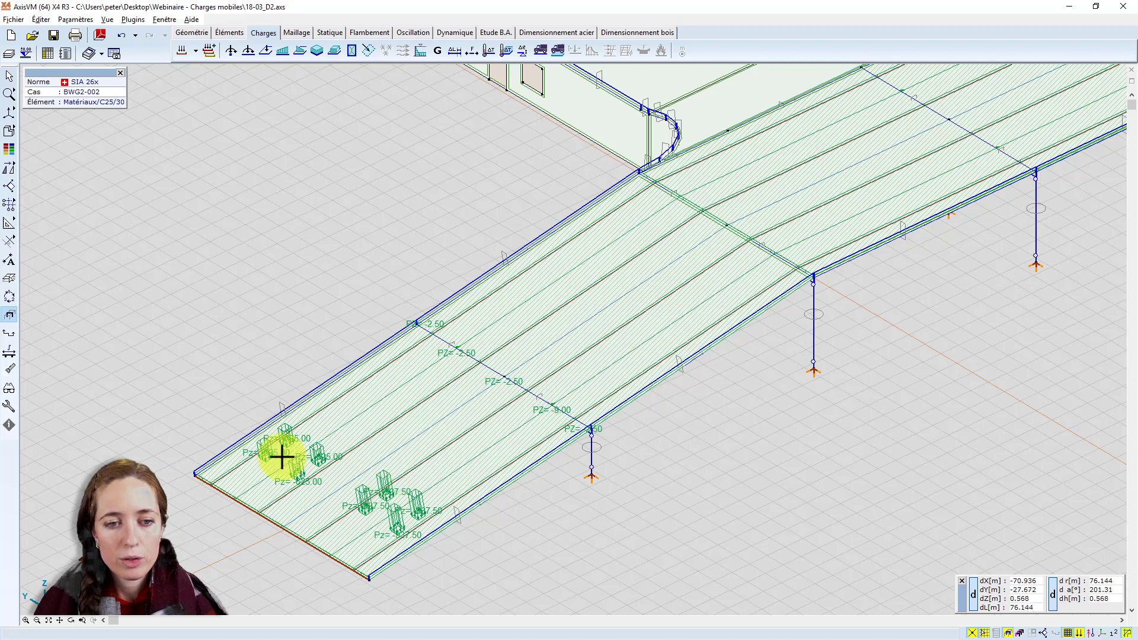
- Display load case BWG3-001 and advance to BWG3-002 to compare its lane arrangement of the loads
{"action": "left_click", "coordinate": [195, 52]}
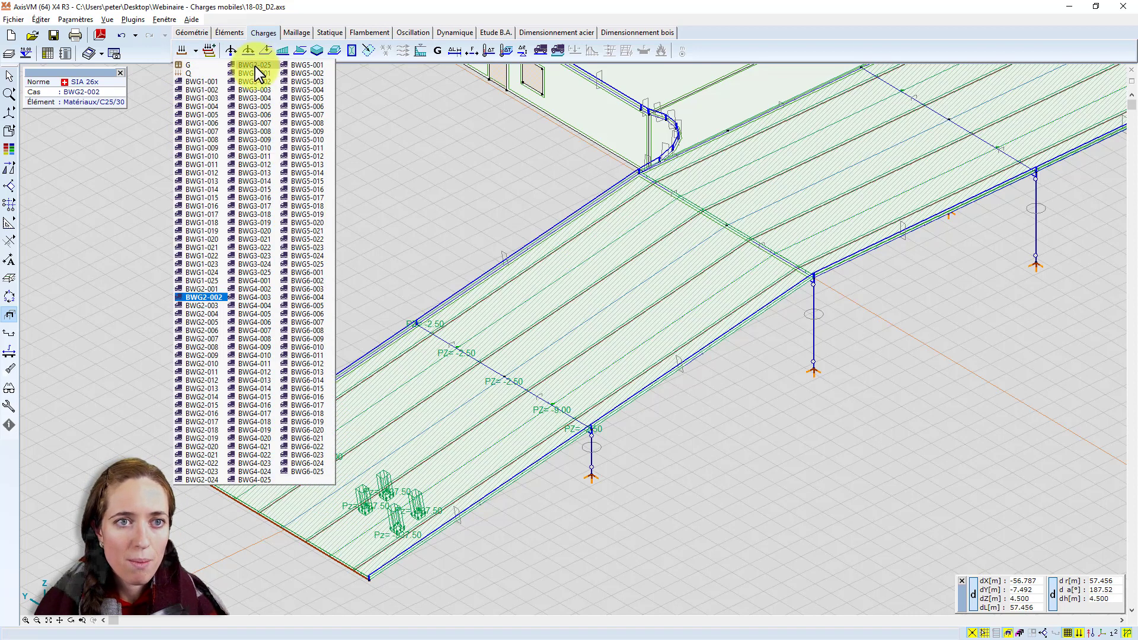
{"action": "left_click", "coordinate": [256, 73]}
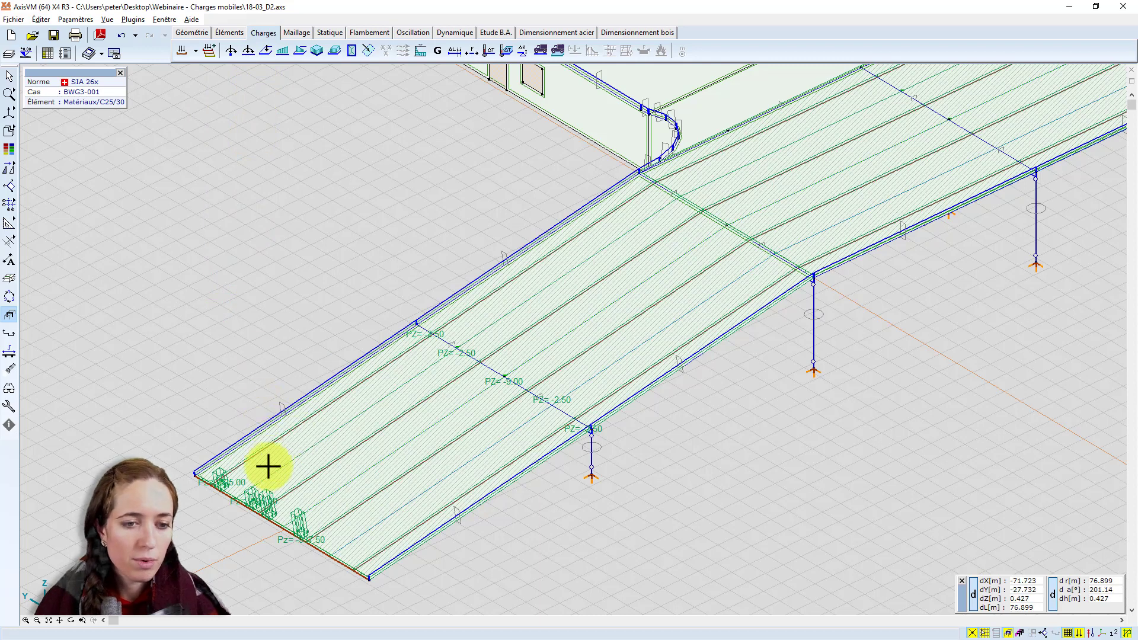
{"action": "key", "text": "Down"}
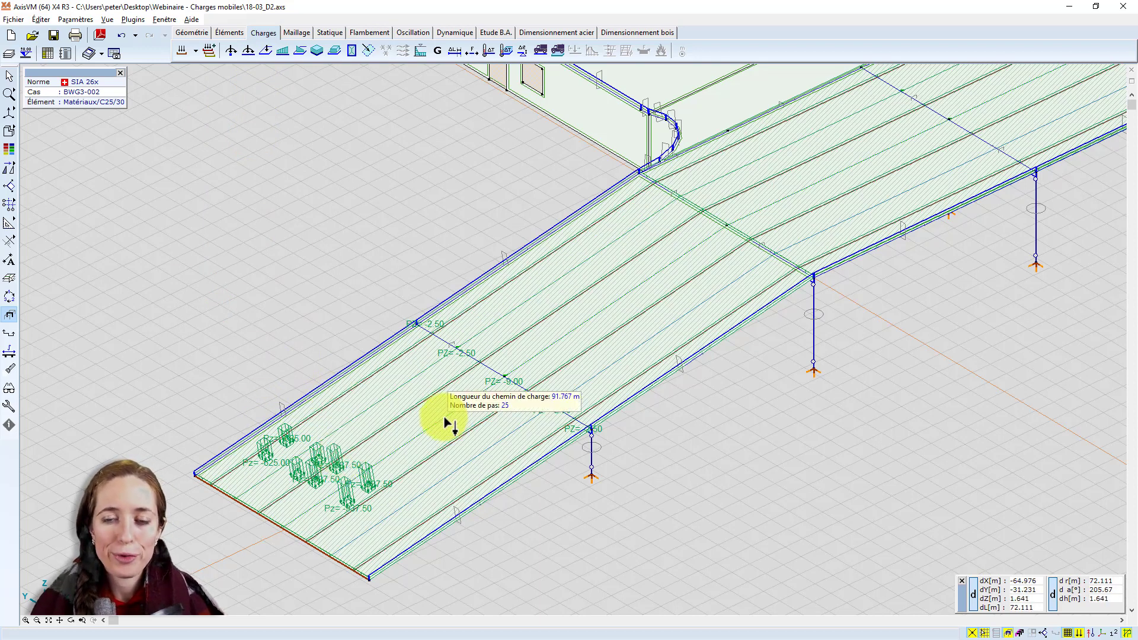
- Inspect the SIA LM1 settings of the middle lane's moving surface load in BWG3-002, leaving them unmodified
{"action": "left_click", "coordinate": [373, 477]}
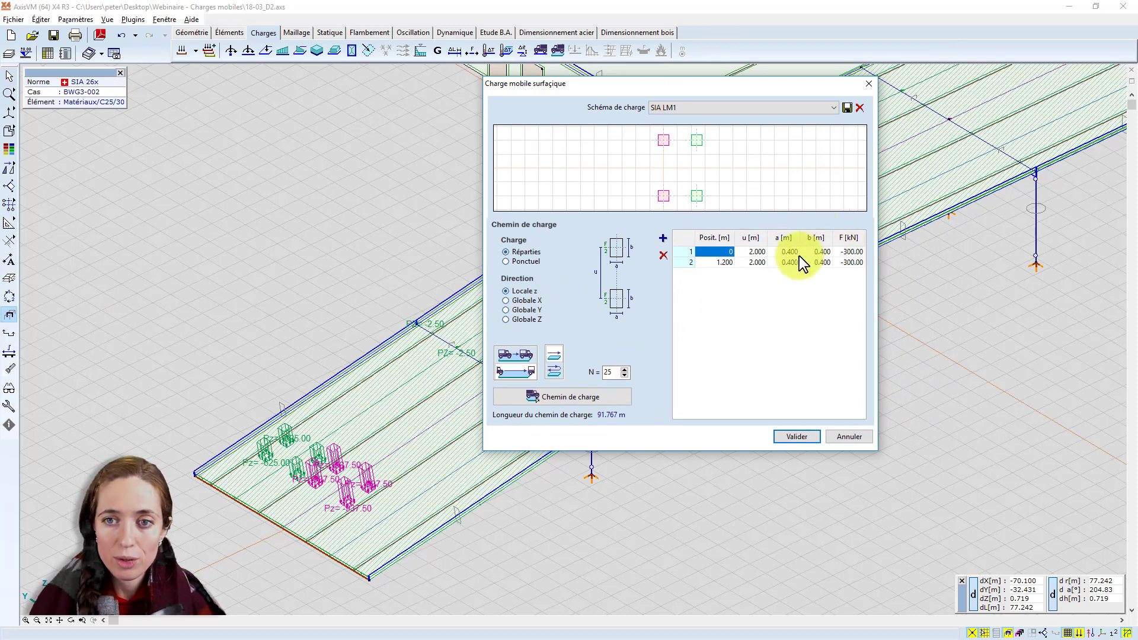
{"action": "left_click", "coordinate": [847, 436]}
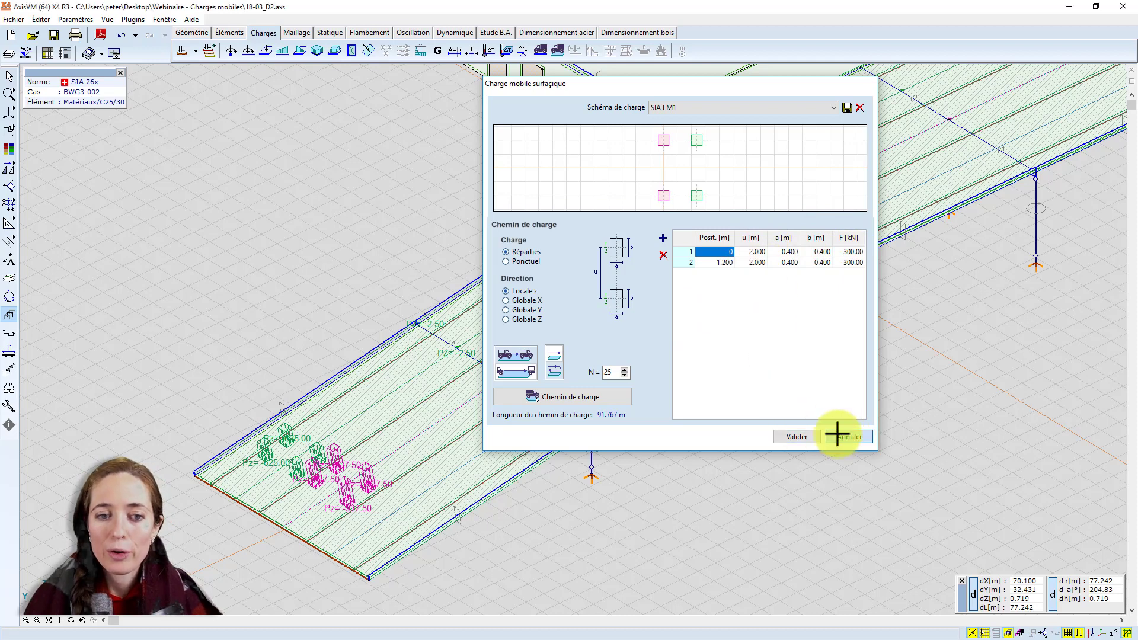
{"action": "left_click", "coordinate": [372, 476]}
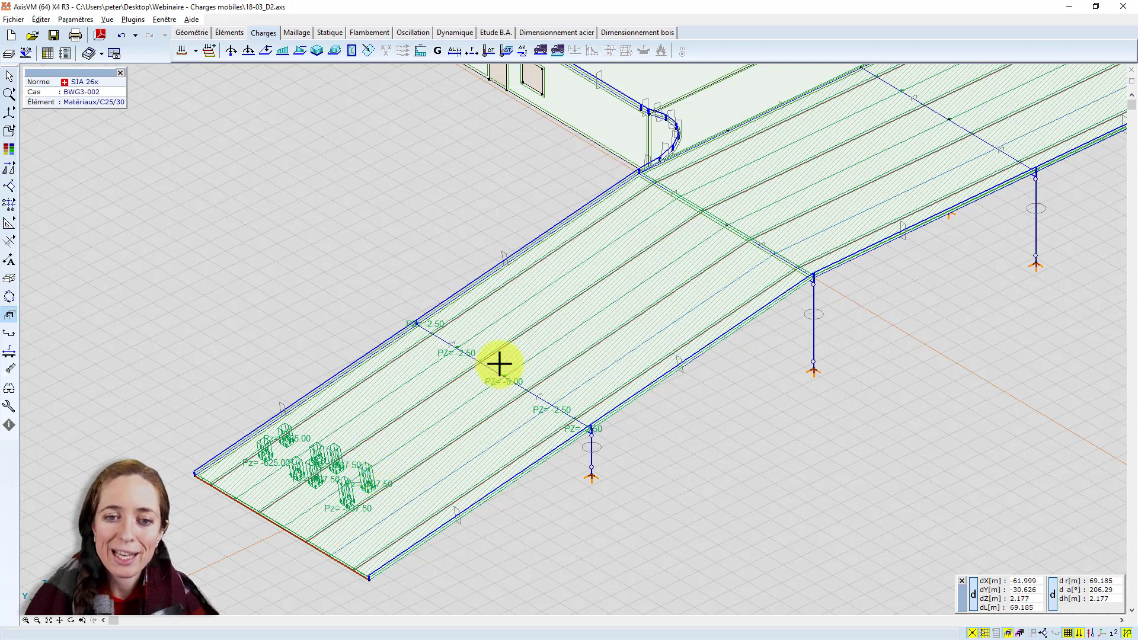
{"action": "left_click", "coordinate": [723, 227]}
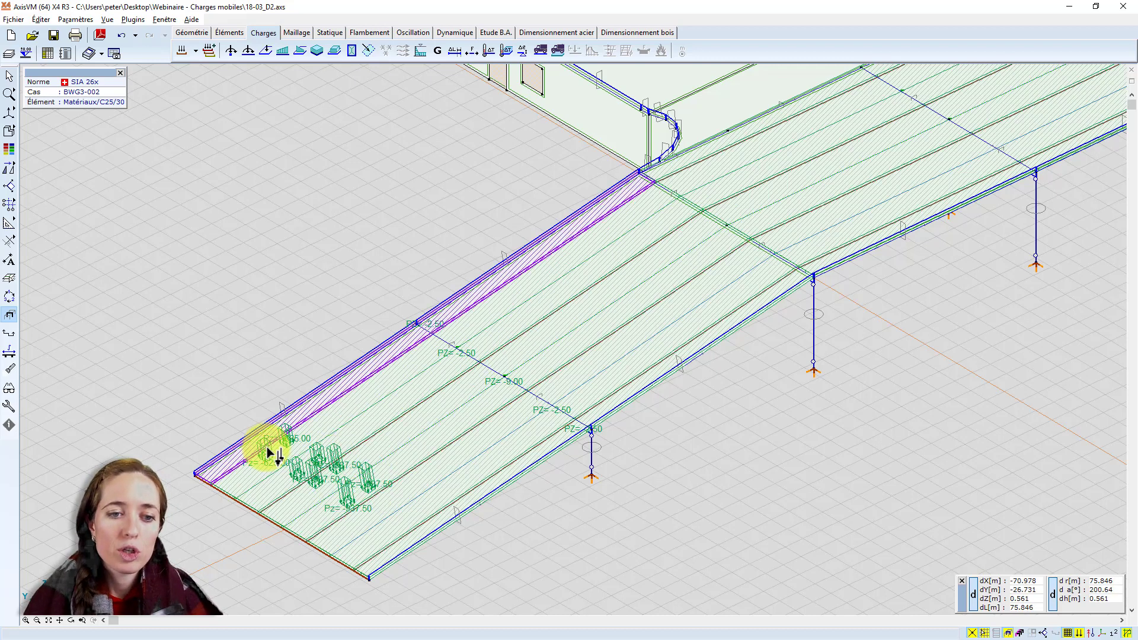
{"action": "double_click", "coordinate": [356, 495]}
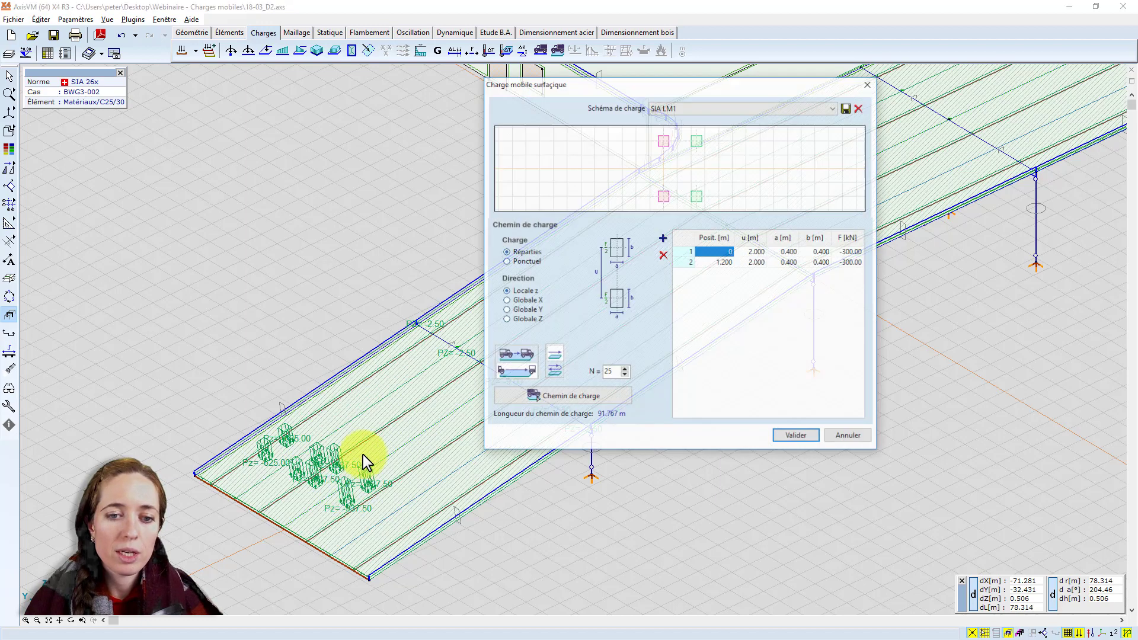
{"action": "left_click", "coordinate": [869, 83]}
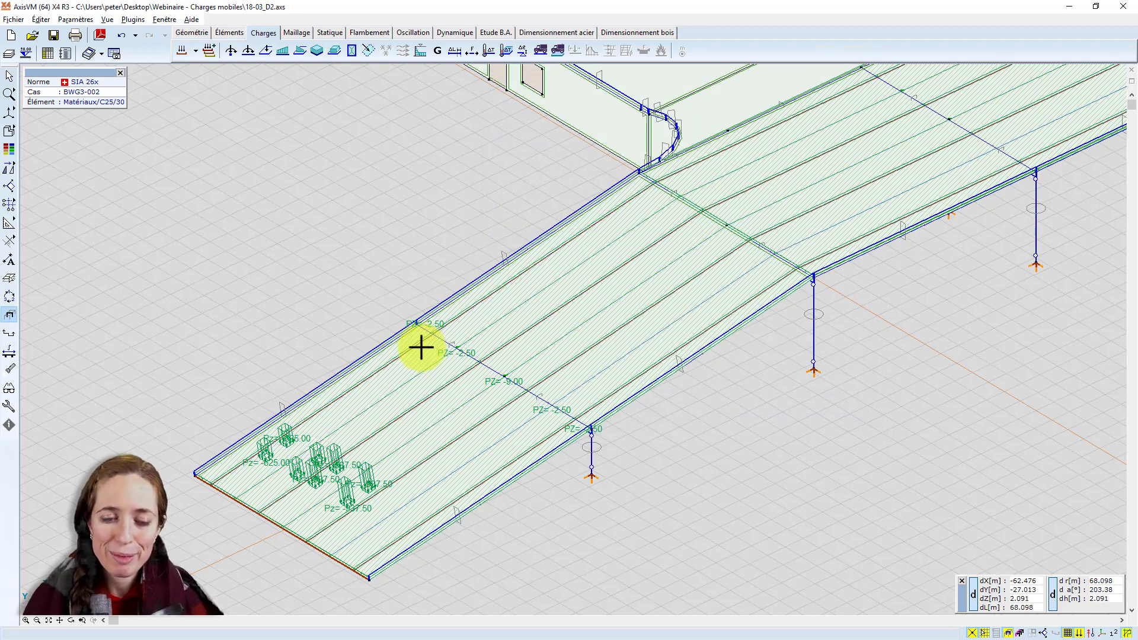
- Examine the axle loads of BWG3-002 on the ramp and look over the list of load cases BWG1 to BWG6
{"action": "scroll", "coordinate": [406, 367], "scroll_direction": "down", "scroll_amount": 1}
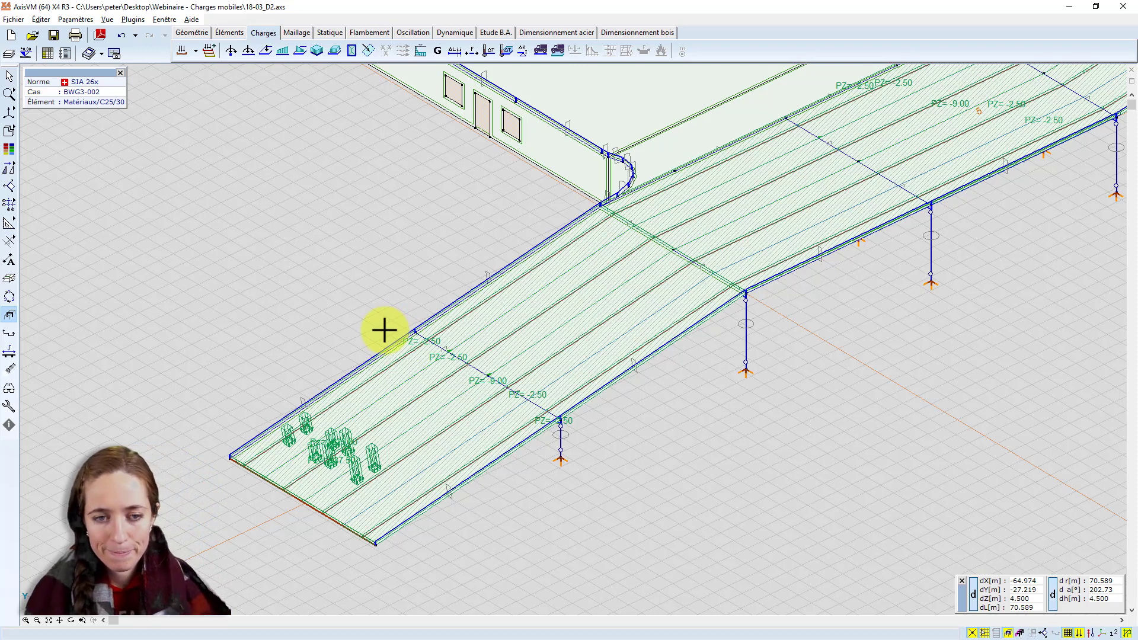
{"action": "scroll", "coordinate": [327, 414], "scroll_direction": "up", "scroll_amount": 1}
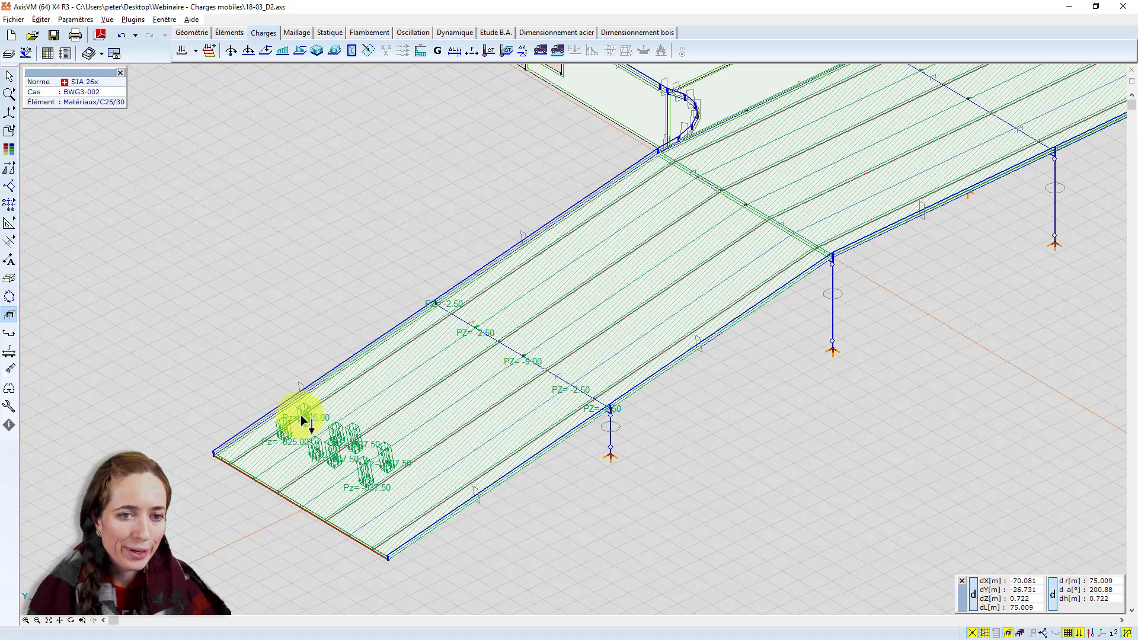
{"action": "scroll", "coordinate": [298, 398], "scroll_direction": "up", "scroll_amount": 1}
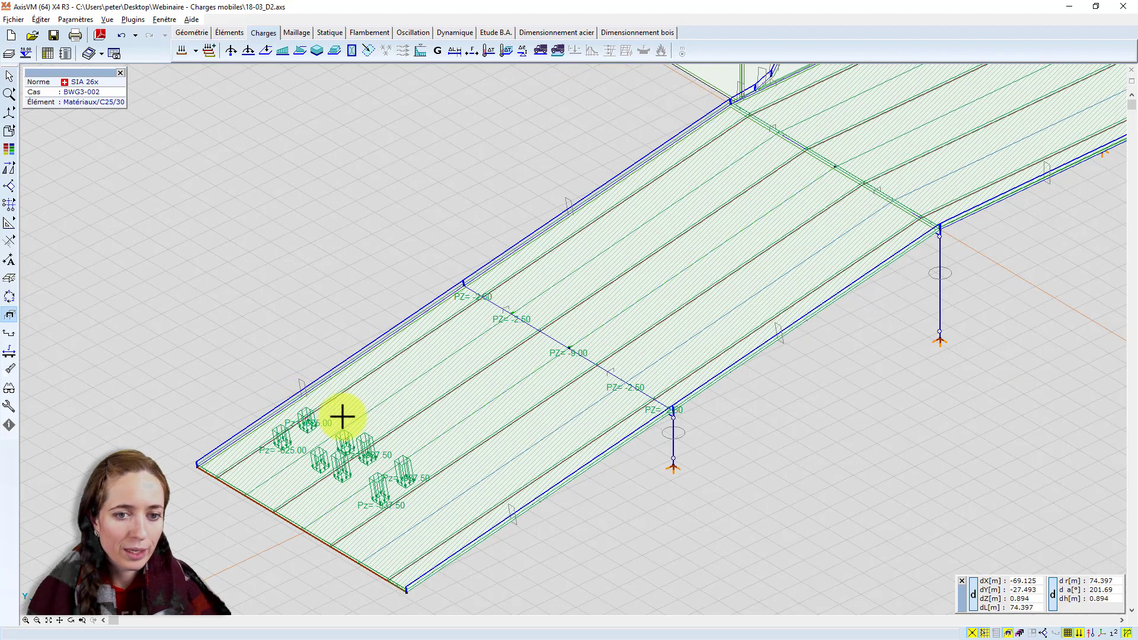
{"action": "middle_click_drag", "start_coordinate": [342, 417], "coordinate": [318, 376]}
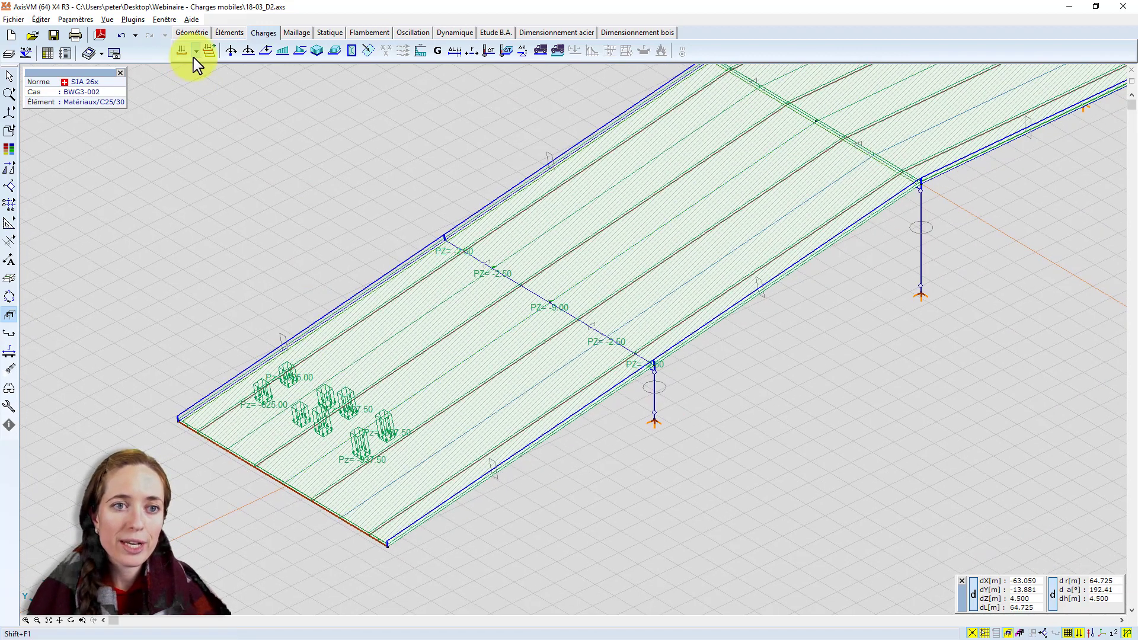
{"action": "left_click", "coordinate": [193, 57]}
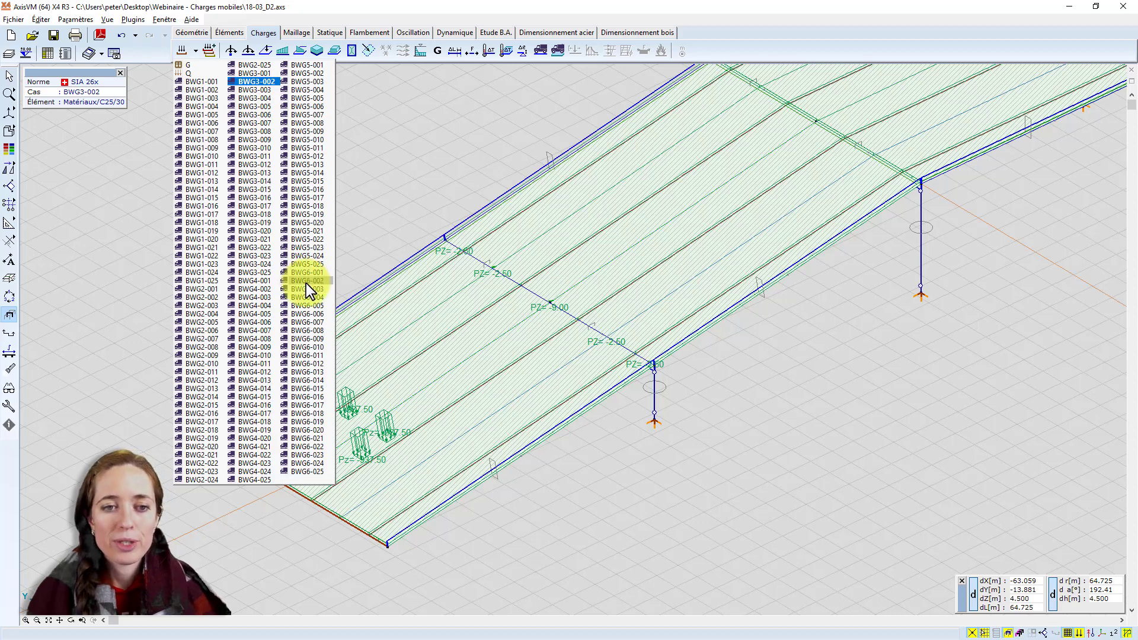
{"action": "left_click", "coordinate": [384, 165]}
- Review the BWG load cases and settings of the BEWEGLICHE LAST1 load group, leaving the load groups dialog without modifying anything
{"action": "left_click", "coordinate": [177, 49]}
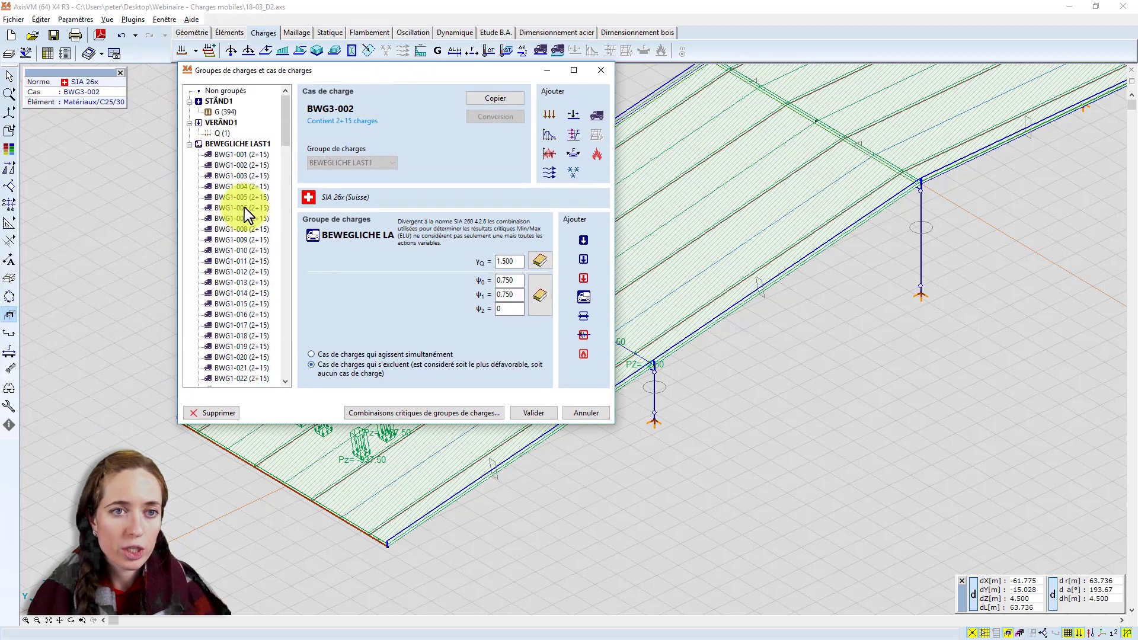
{"action": "scroll", "coordinate": [242, 178], "scroll_direction": "down", "scroll_amount": 20}
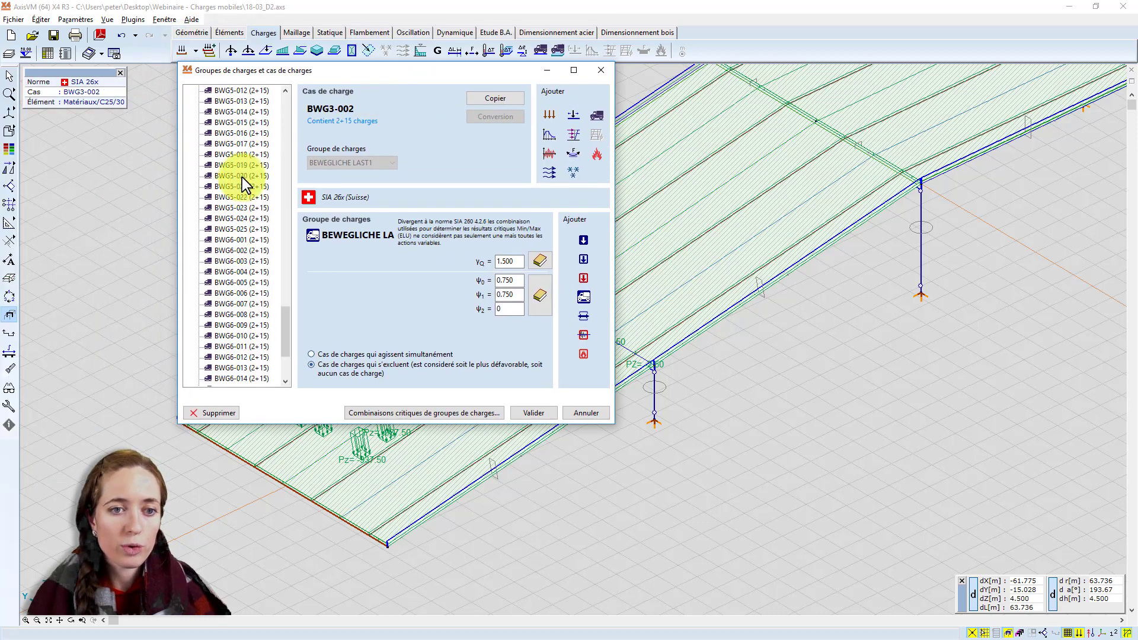
{"action": "scroll", "coordinate": [242, 178], "scroll_direction": "down", "scroll_amount": 4}
{"action": "scroll", "coordinate": [215, 194], "scroll_direction": "up", "scroll_amount": 20}
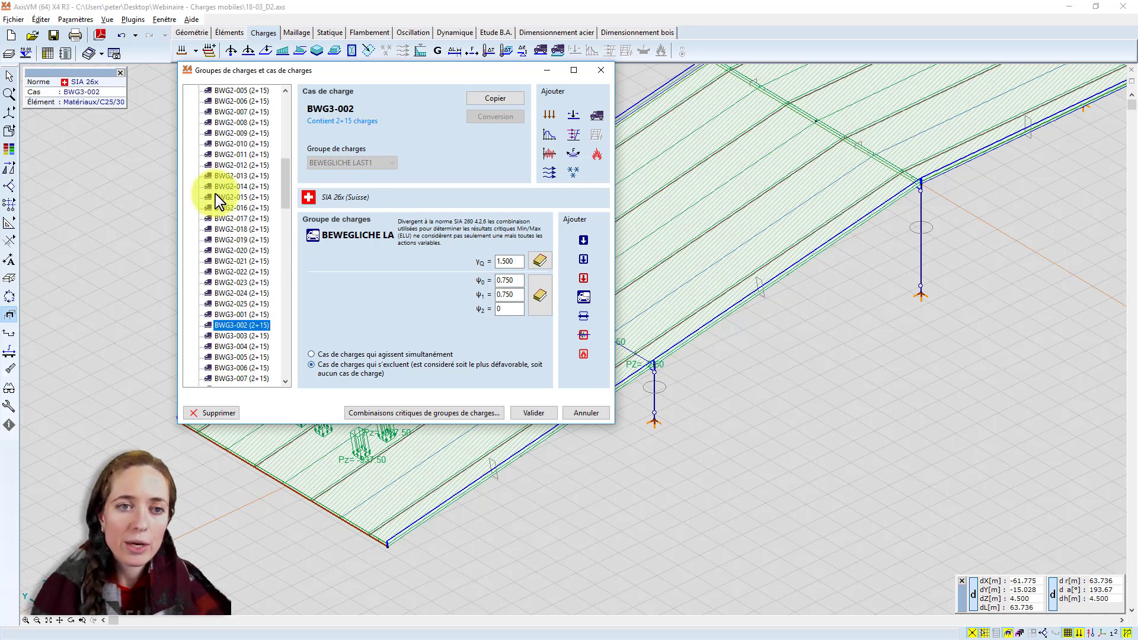
{"action": "scroll", "coordinate": [215, 193], "scroll_direction": "up", "scroll_amount": 20}
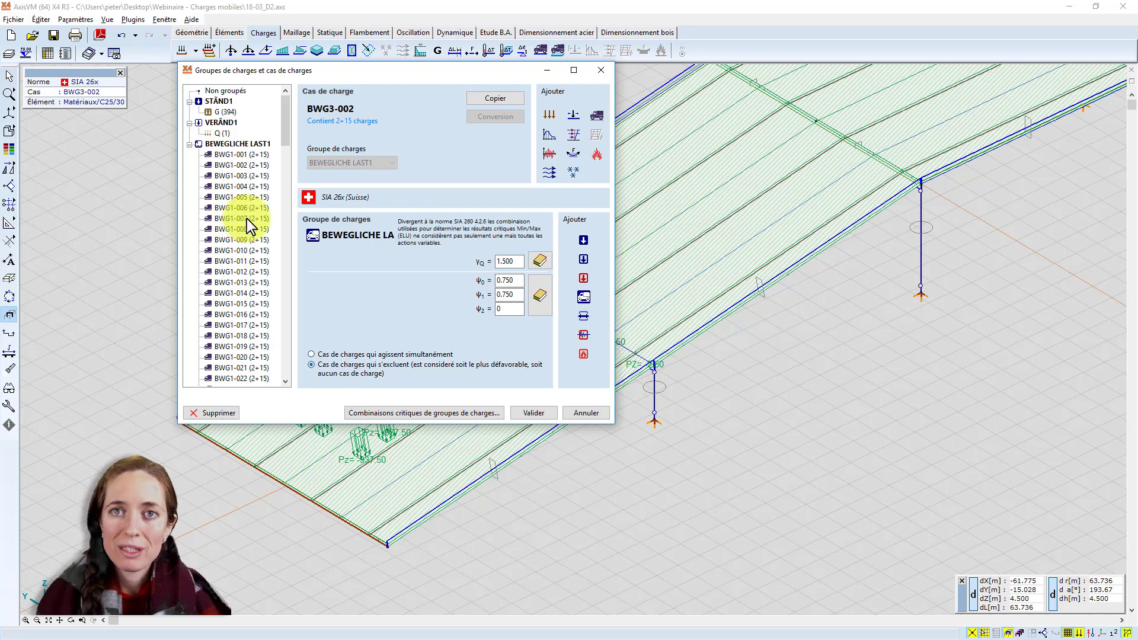
{"action": "scroll", "coordinate": [247, 219], "scroll_direction": "down", "scroll_amount": 3}
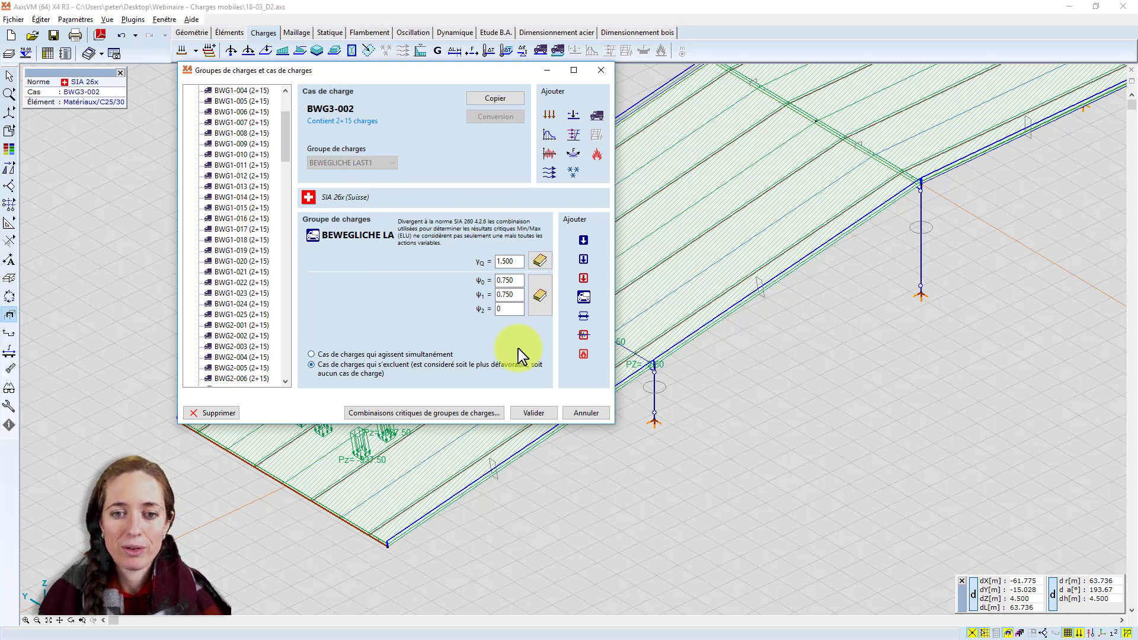
{"action": "left_click", "coordinate": [586, 413]}
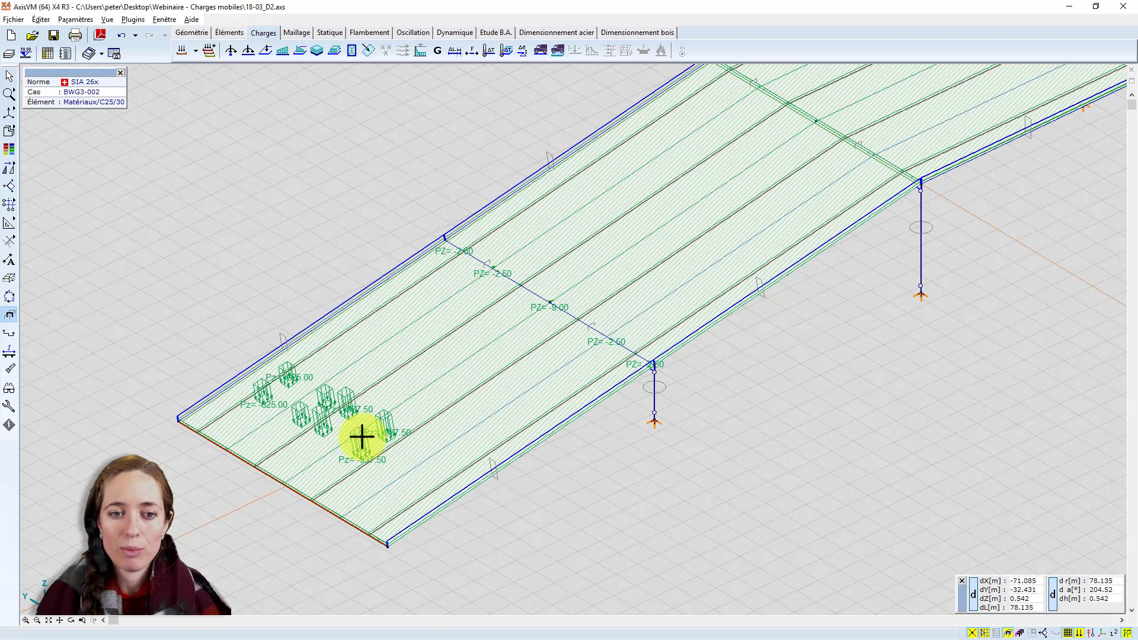